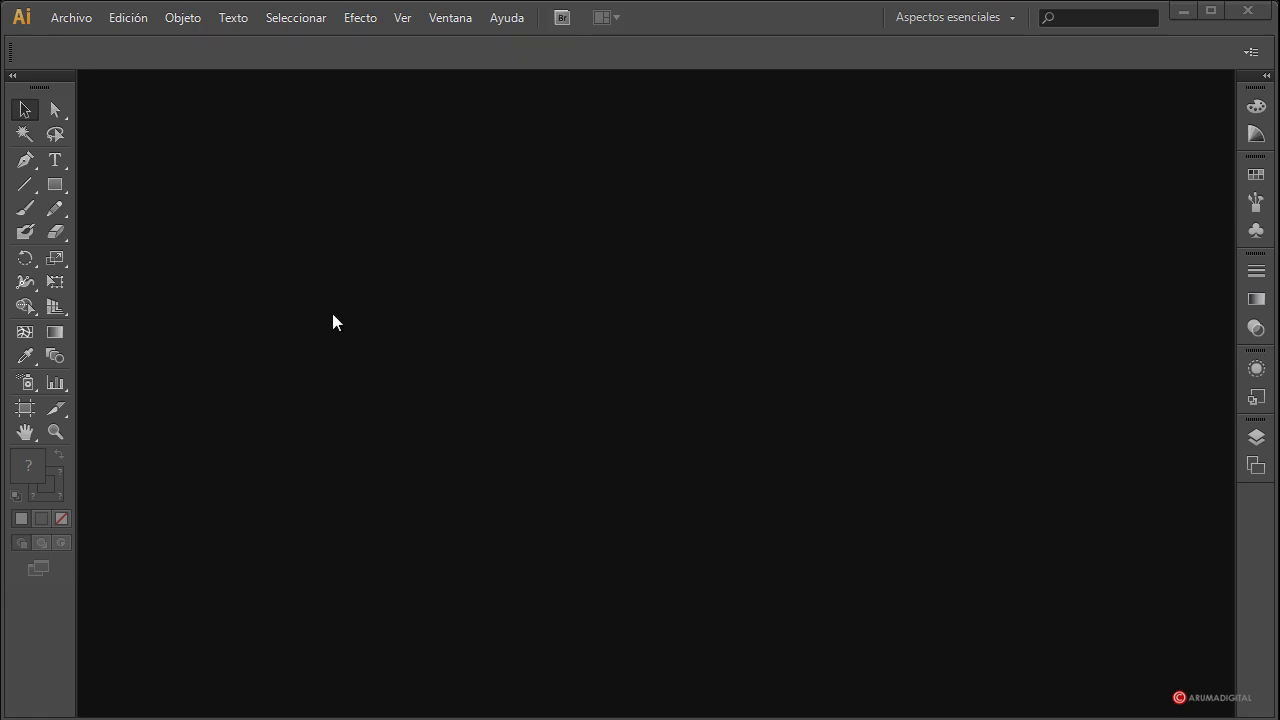
Step: Create a new 2000 × 2000 px document in pixel units
left_click(72, 18)
left_click(80, 42)
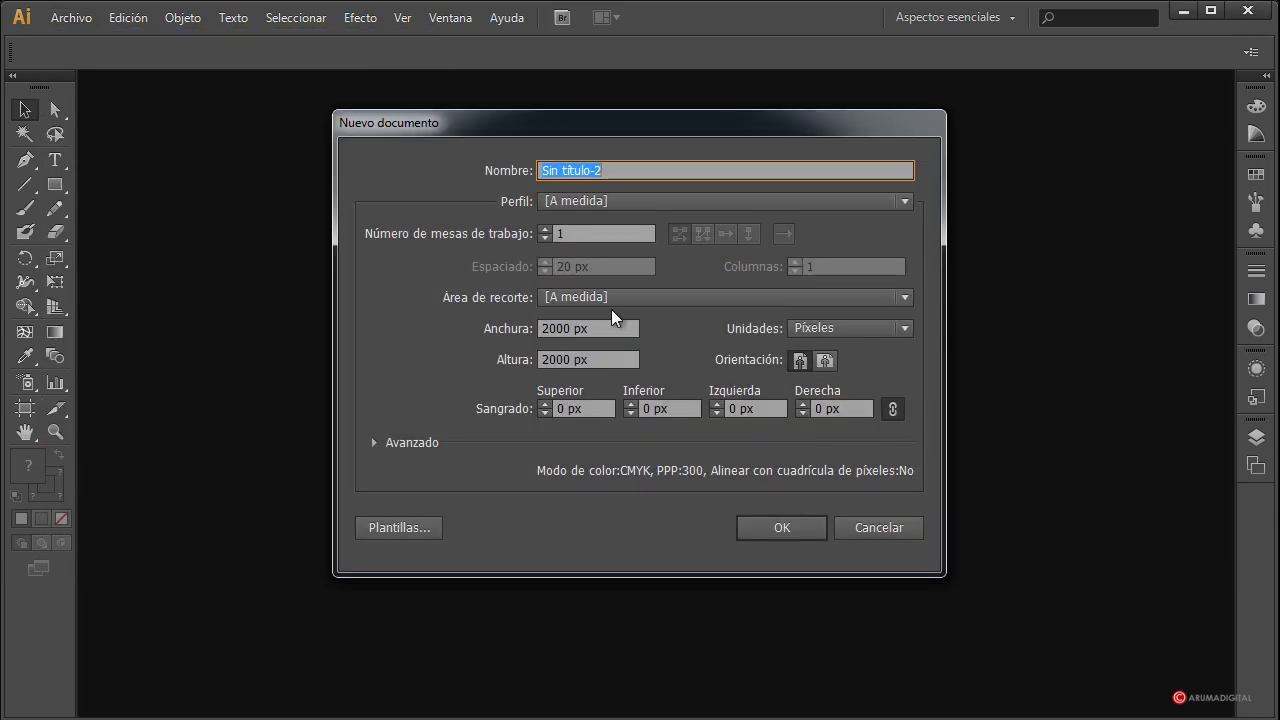
left_click(768, 533)
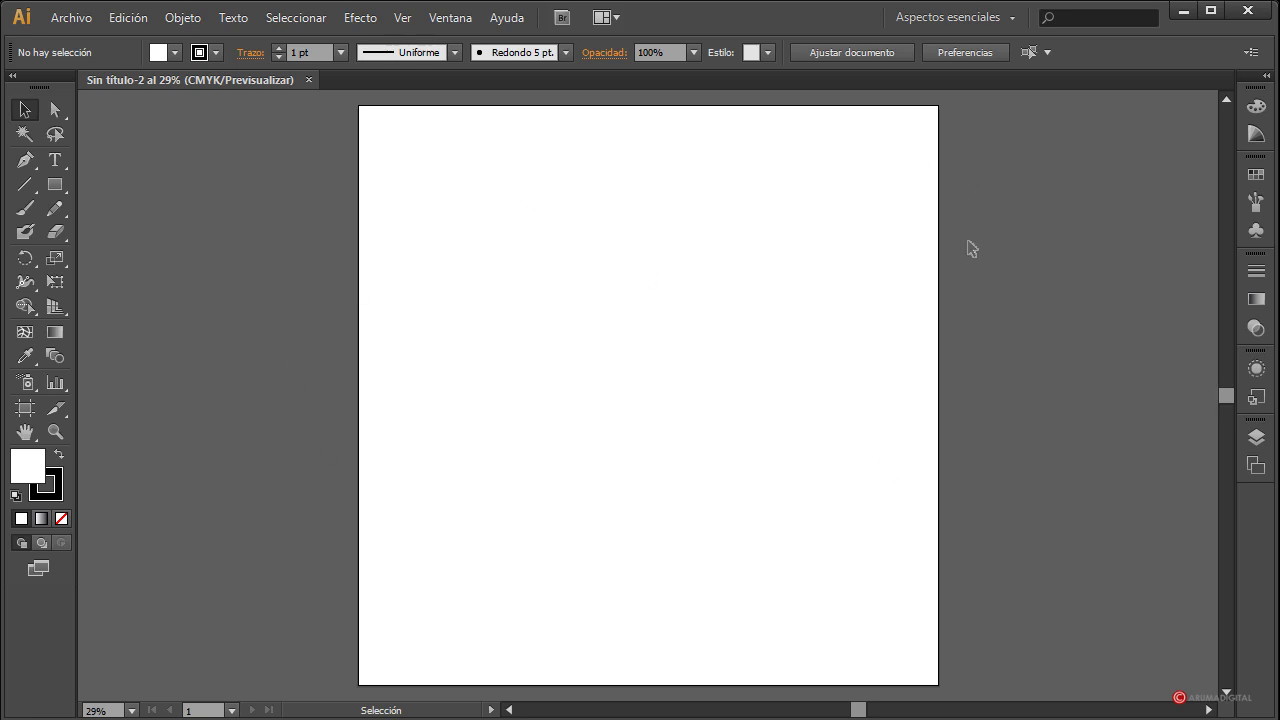
Step: Draw a circle about 1033 px wide outward from the artboard centre with the Ellipse tool
left_click(52, 187)
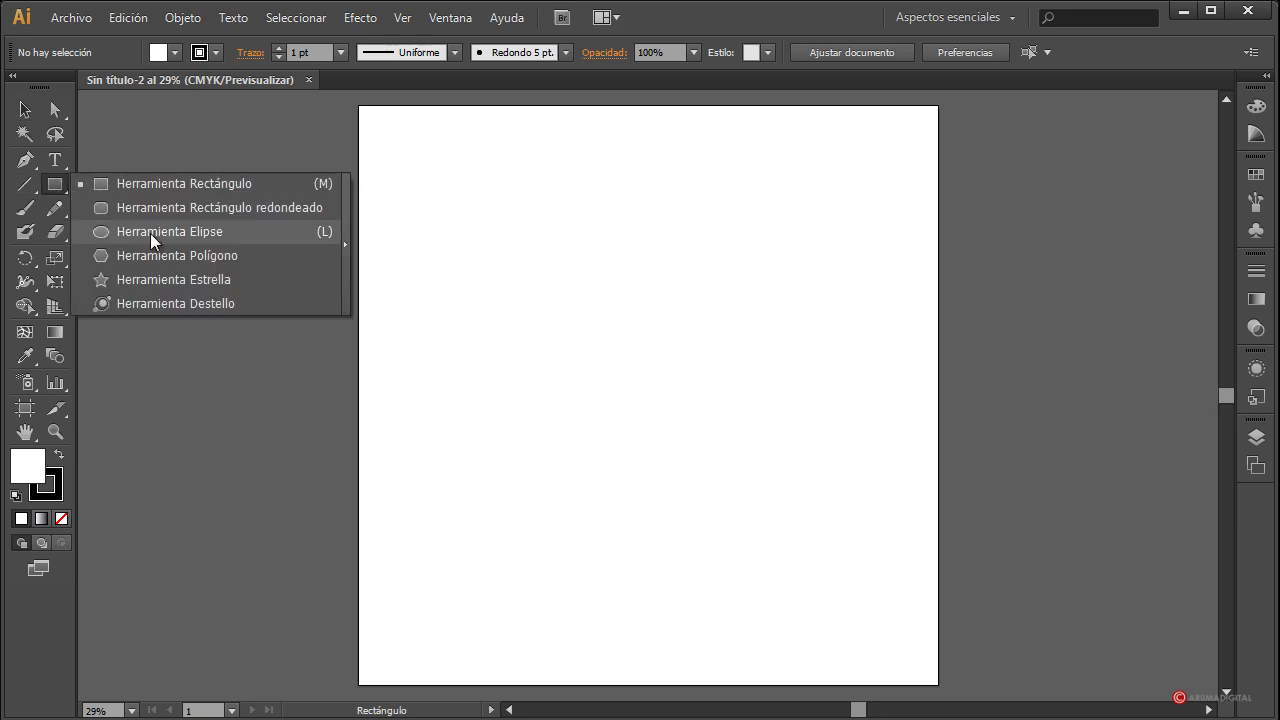
left_click(152, 233)
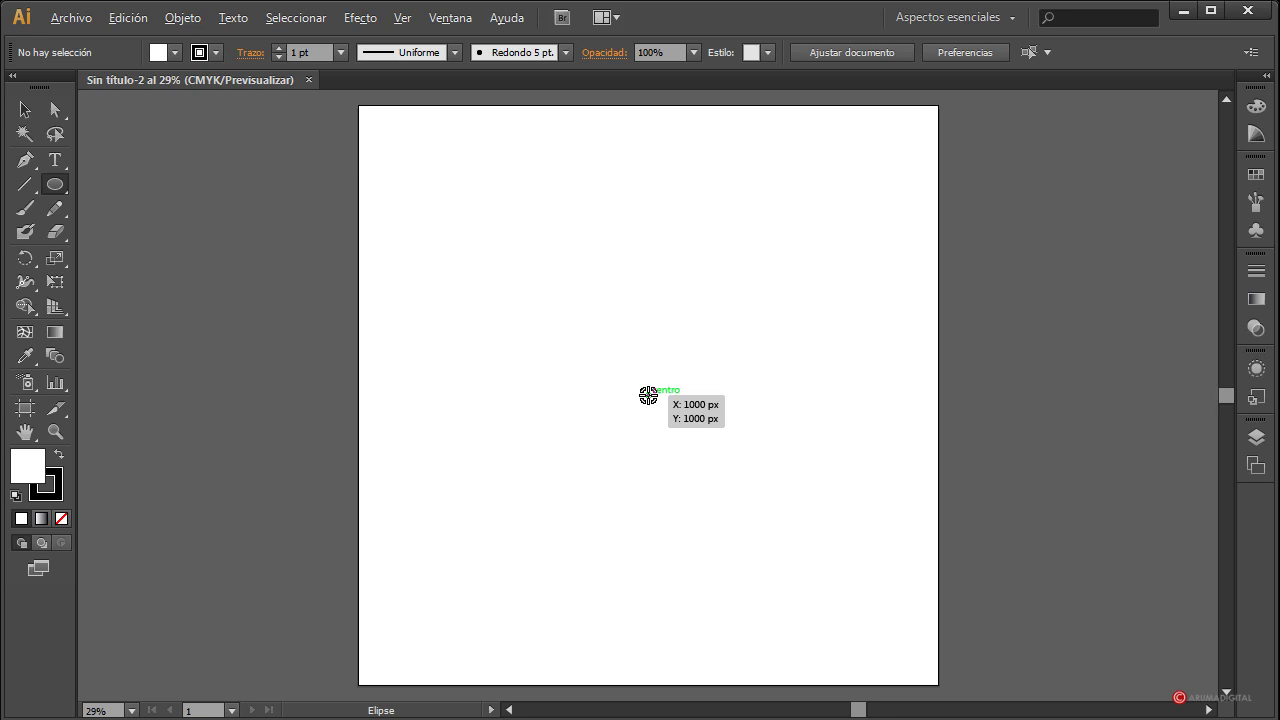
left_click_drag(648, 395, 798, 284)
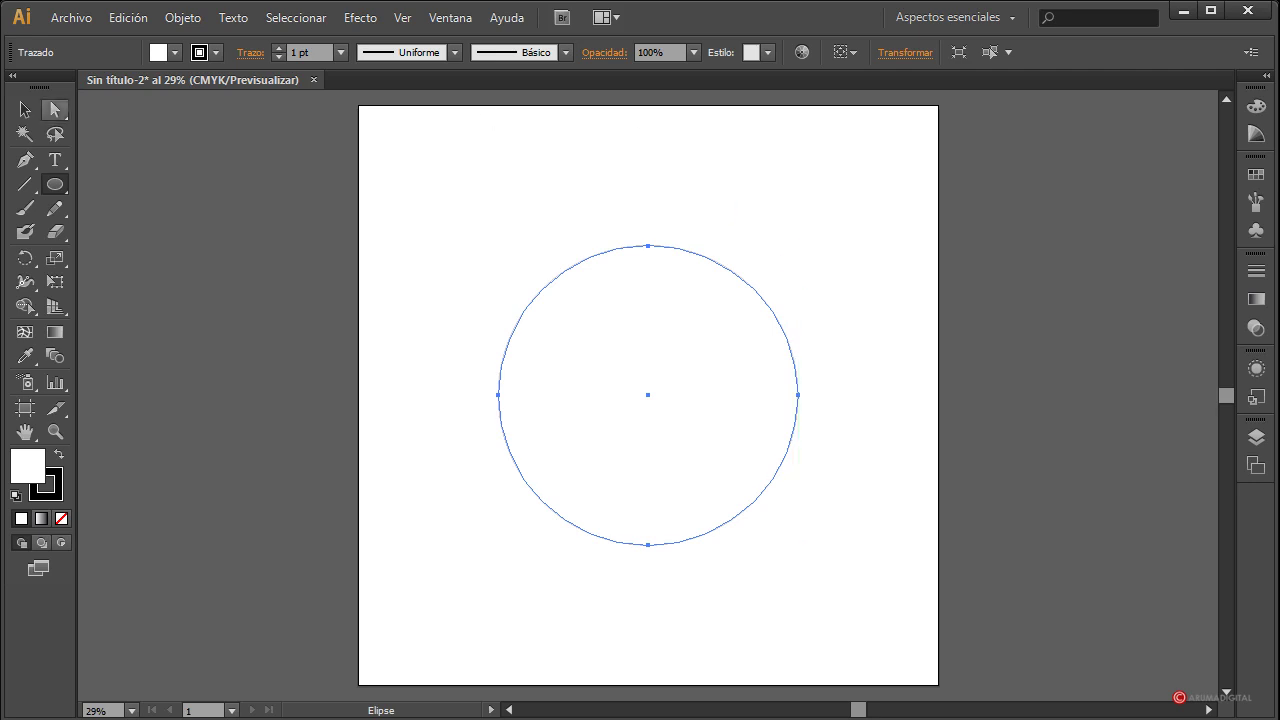
left_click(55, 184)
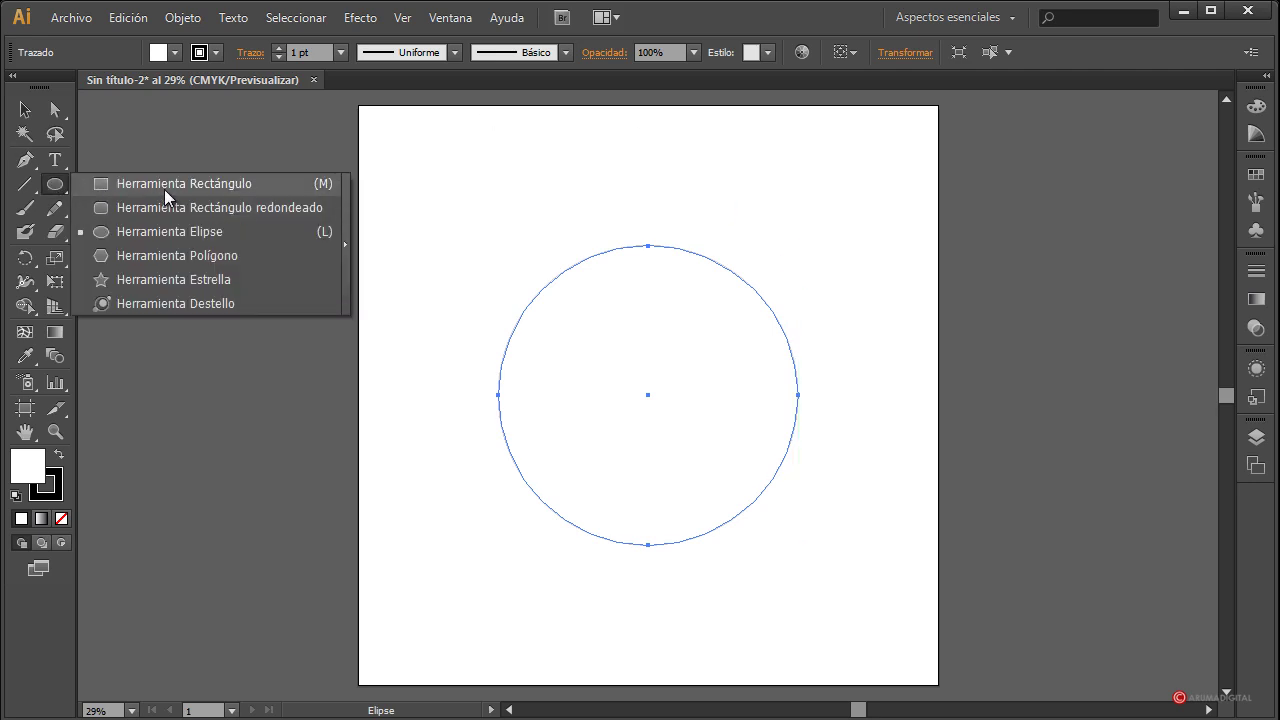
Step: Draw a rectangle over the circle's left half and select it together with the circle
left_click(164, 189)
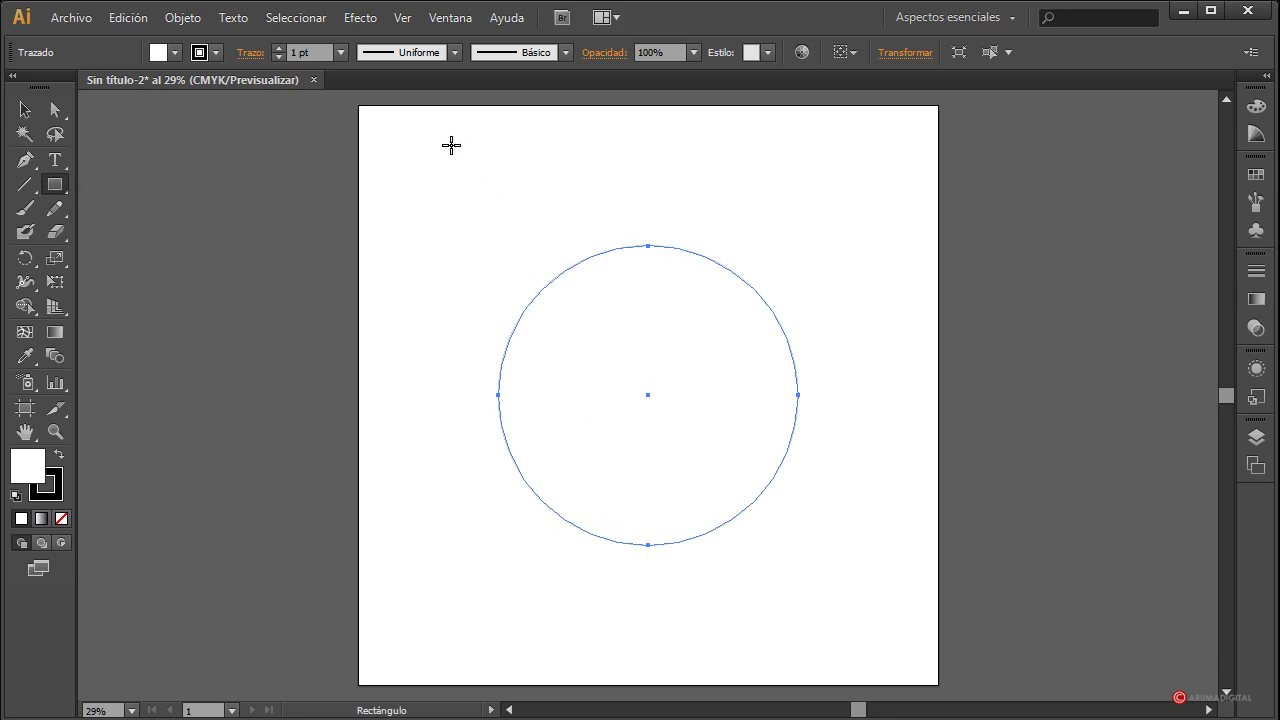
left_click_drag(427, 150, 648, 615)
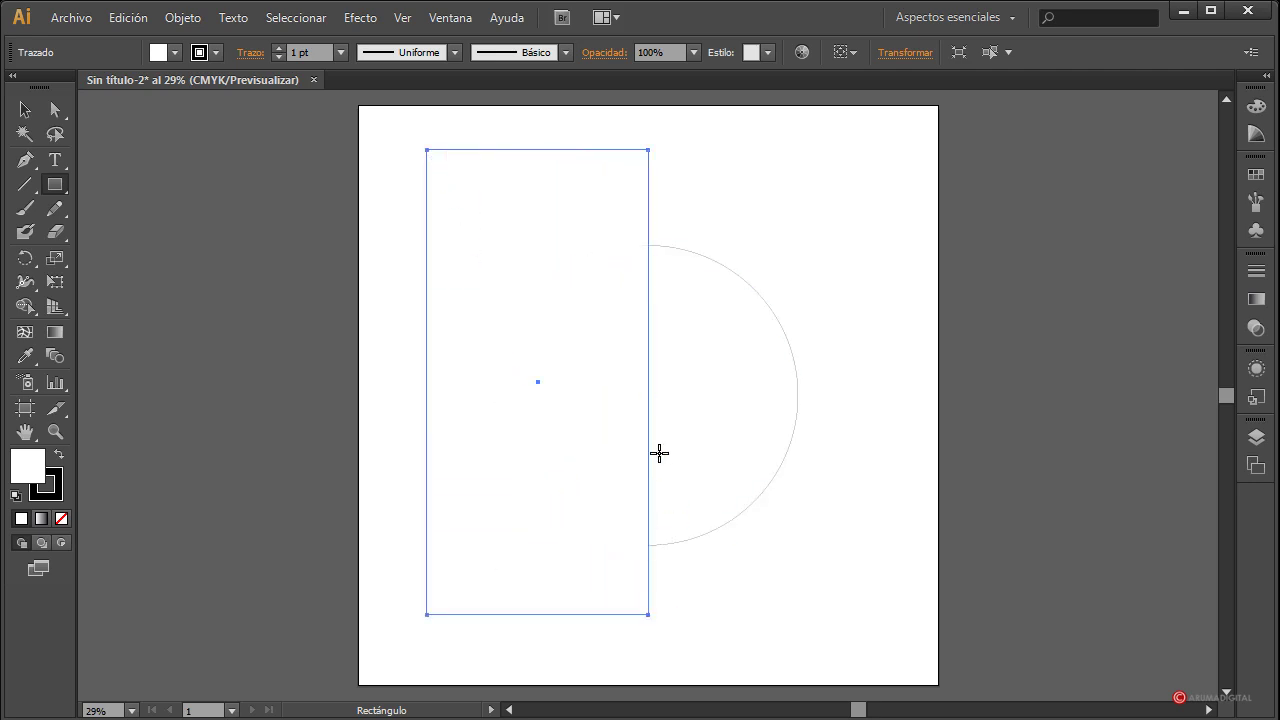
left_click(25, 112)
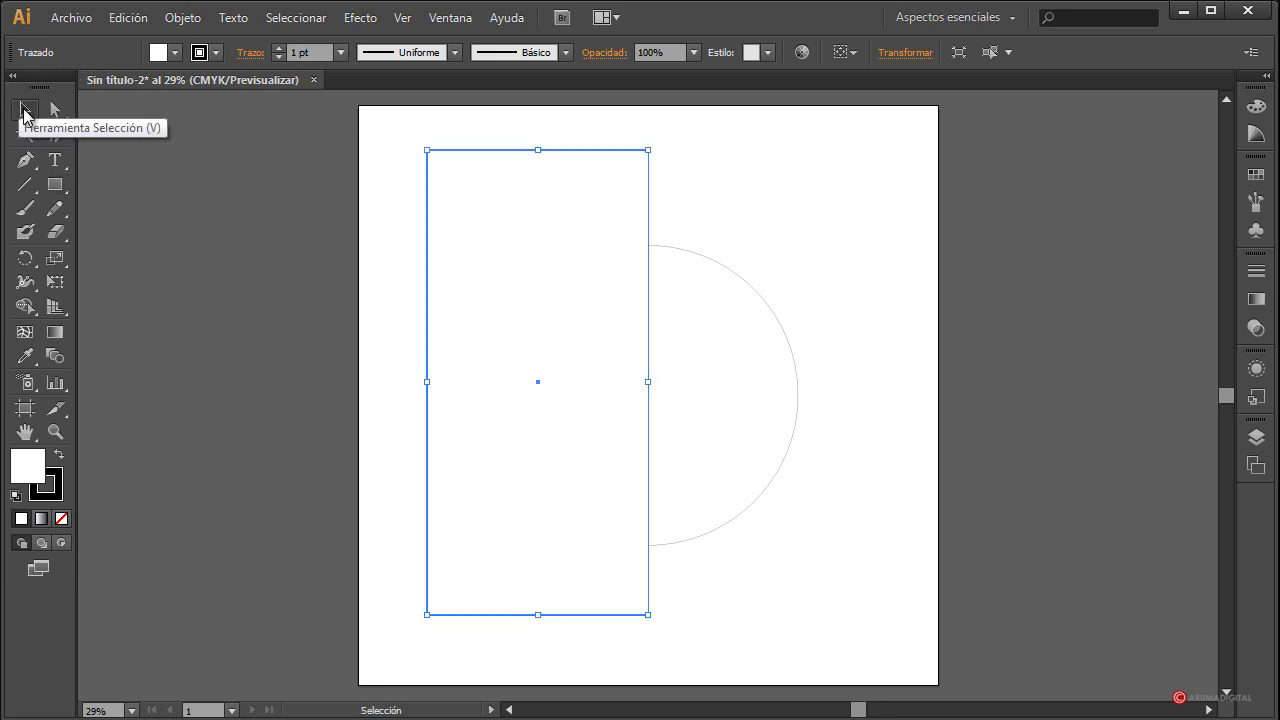
left_click_drag(865, 198, 600, 371)
Step: Apply Pathfinder Minus Front to leave only the right-hand semicircle
left_click(436, 20)
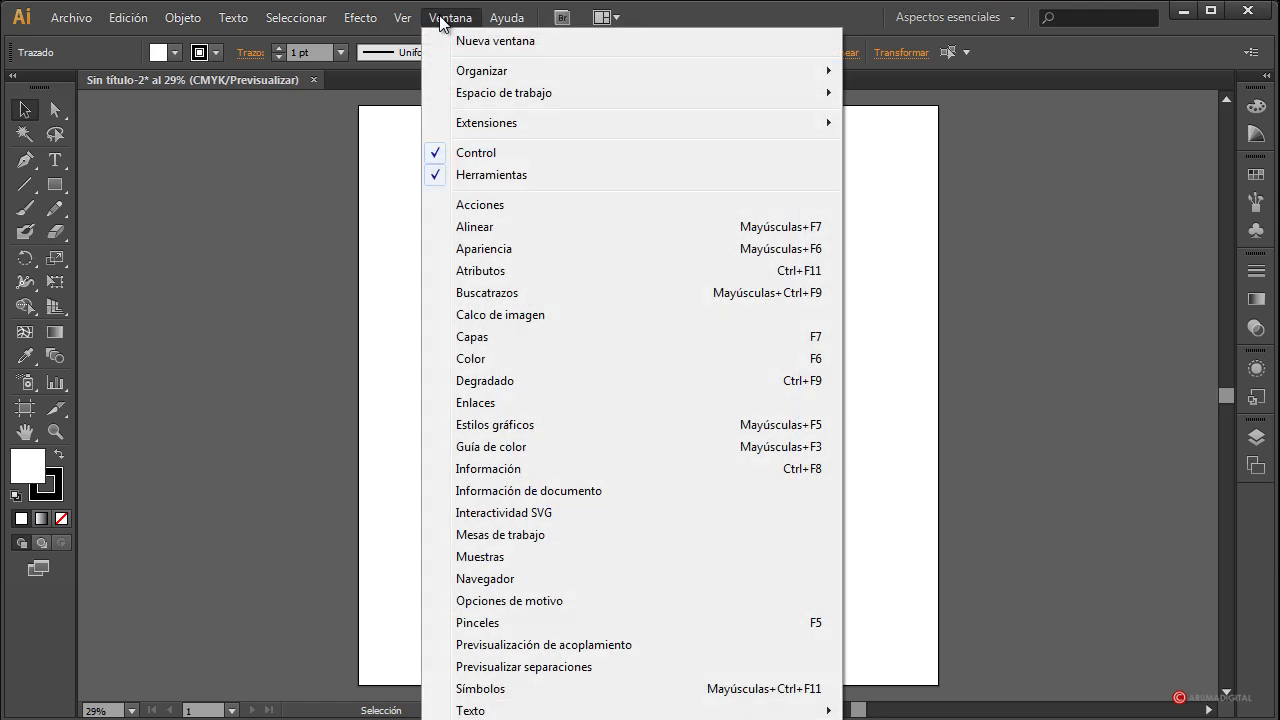
left_click(490, 292)
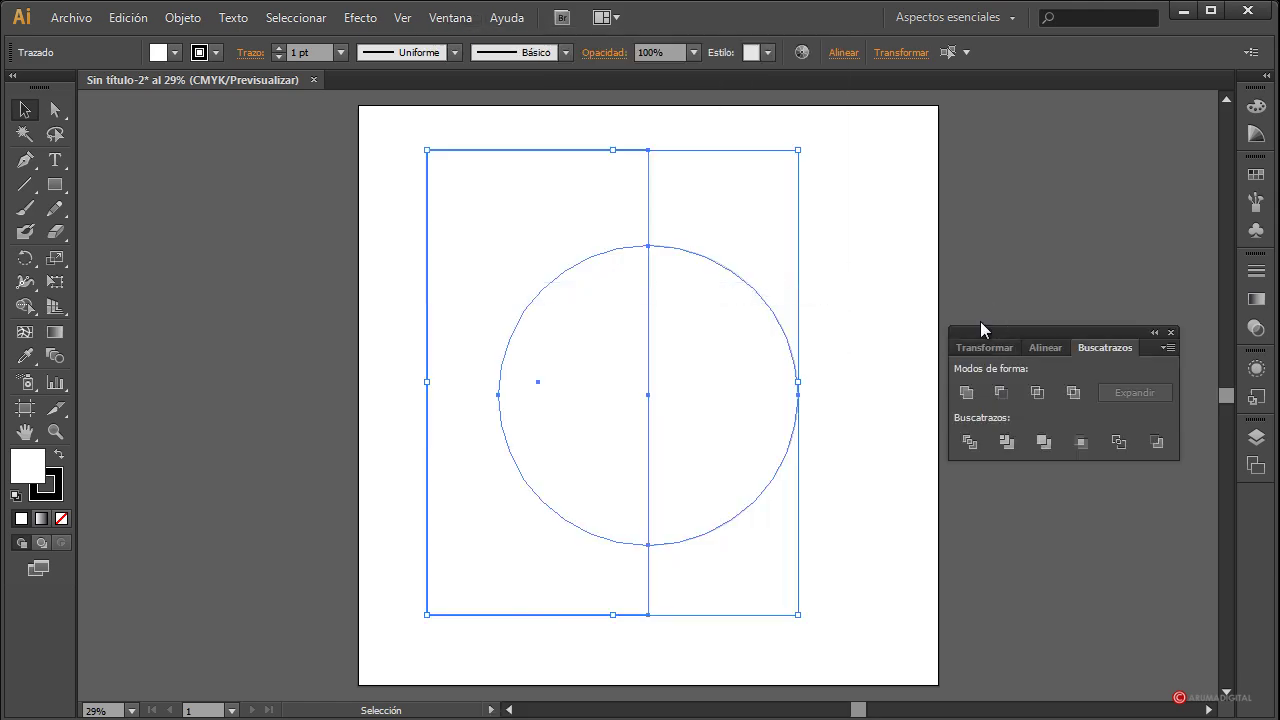
left_click(1000, 392)
left_click(806, 278)
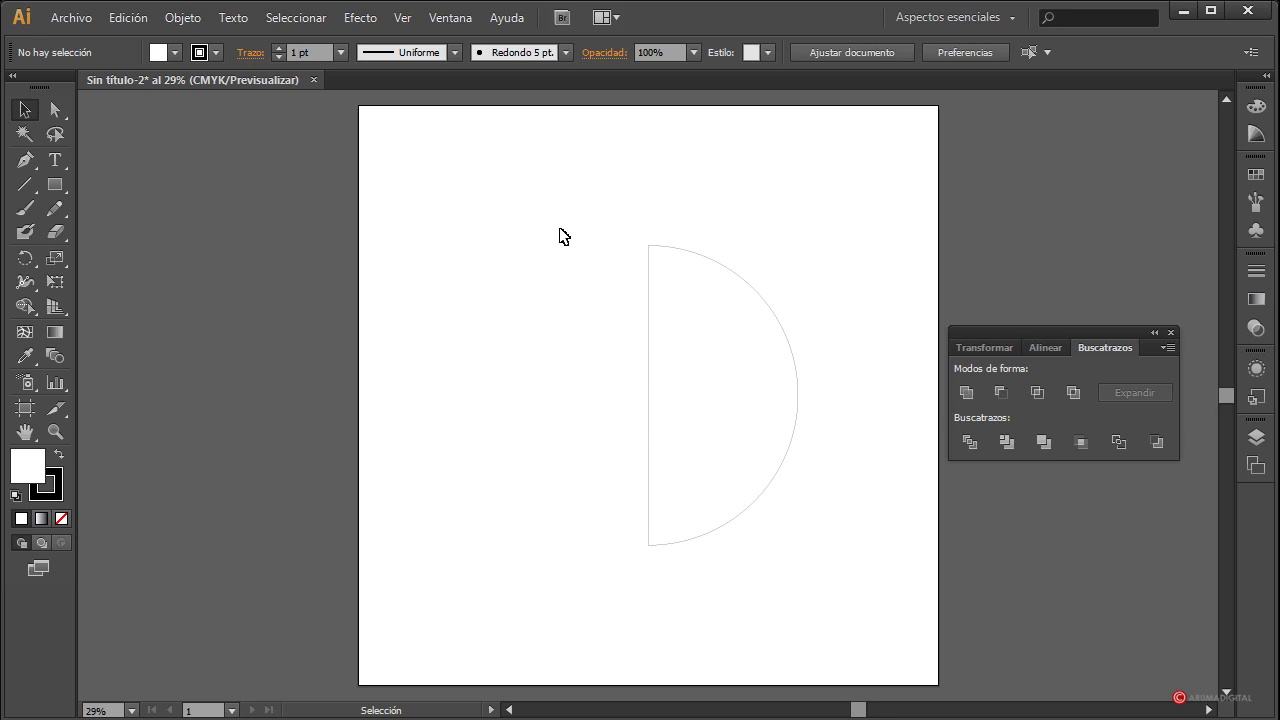
Step: Apply Effect > 3D > Revolve to the half circle with Preview turned on
left_click(650, 258)
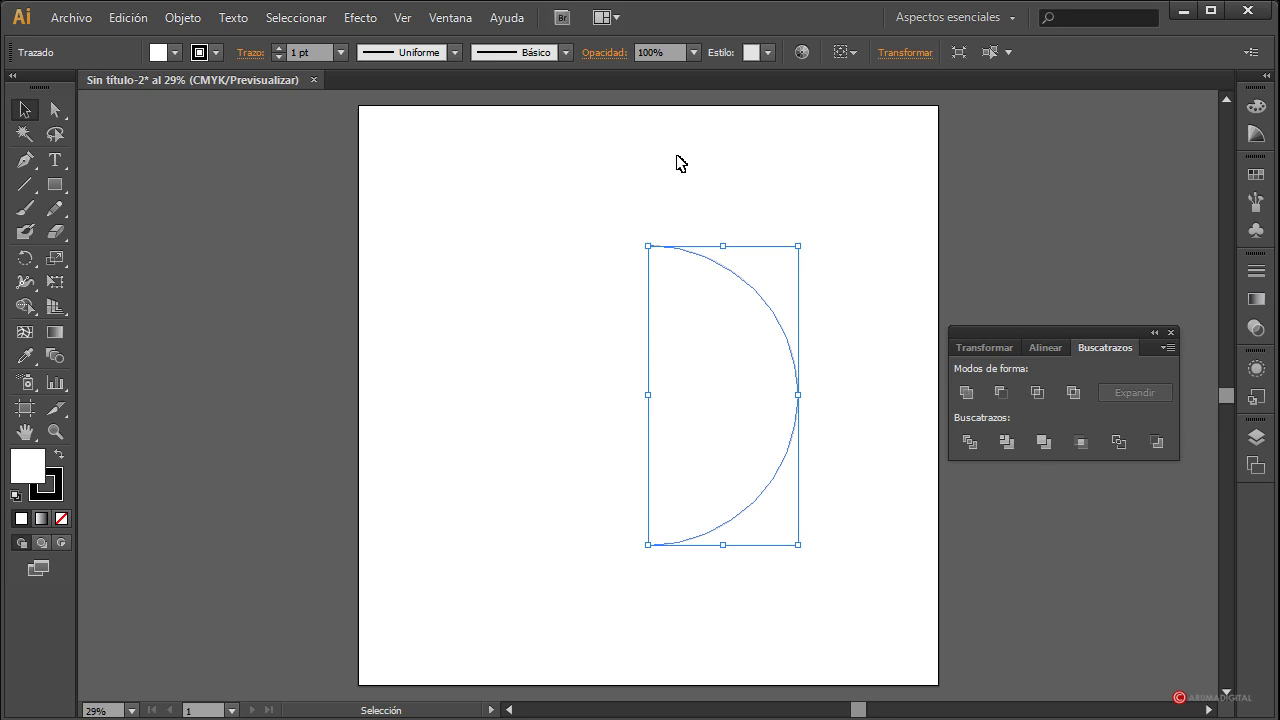
left_click(379, 20)
mouse_move(374, 131)
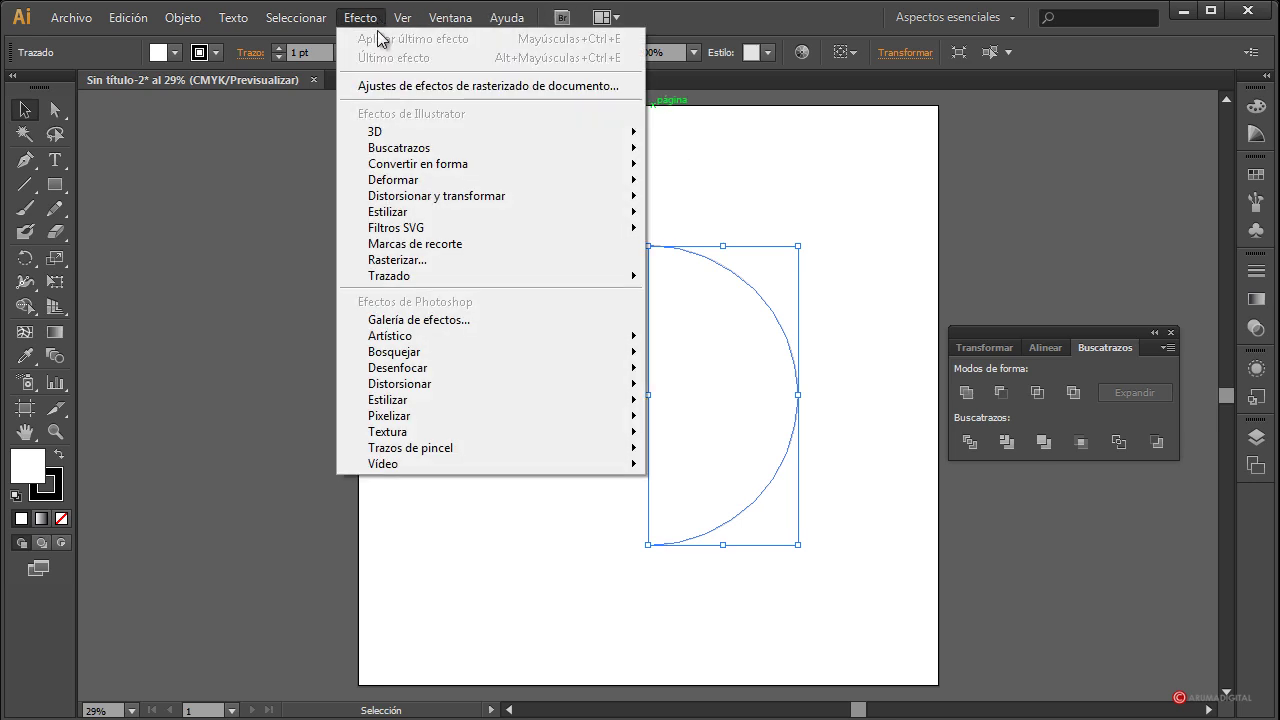
left_click(729, 155)
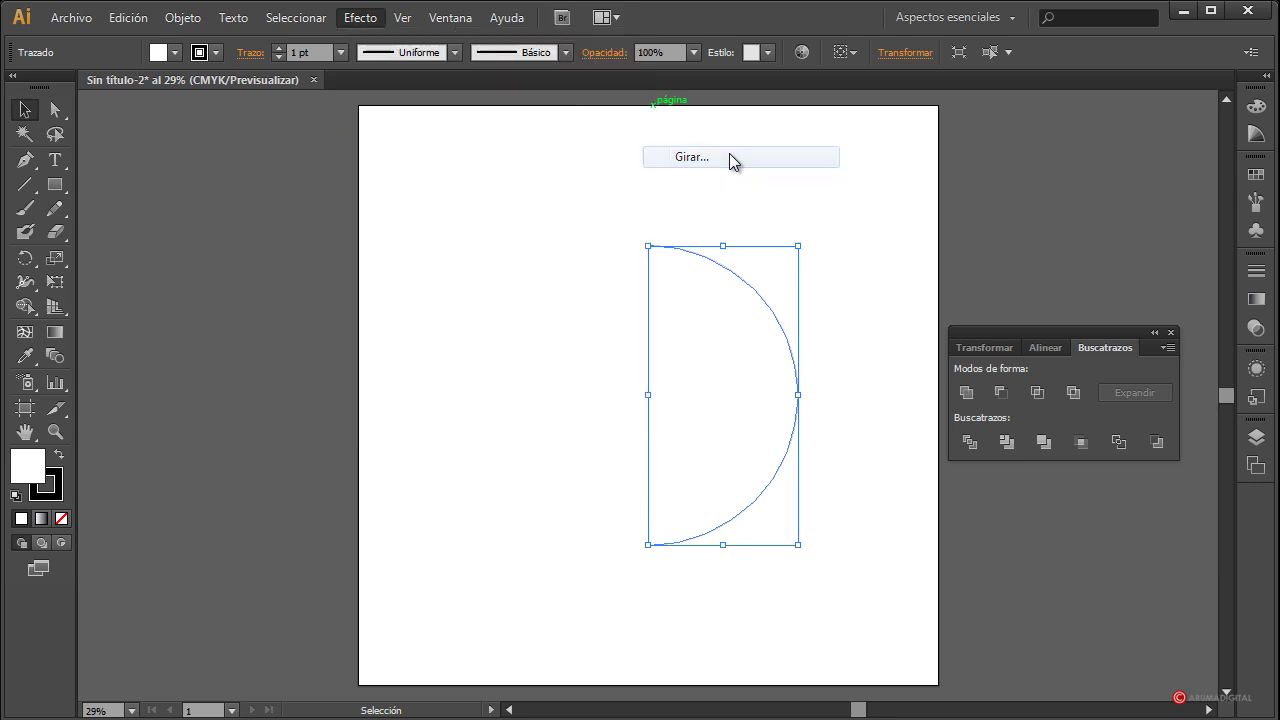
left_click_drag(257, 91, 321, 89)
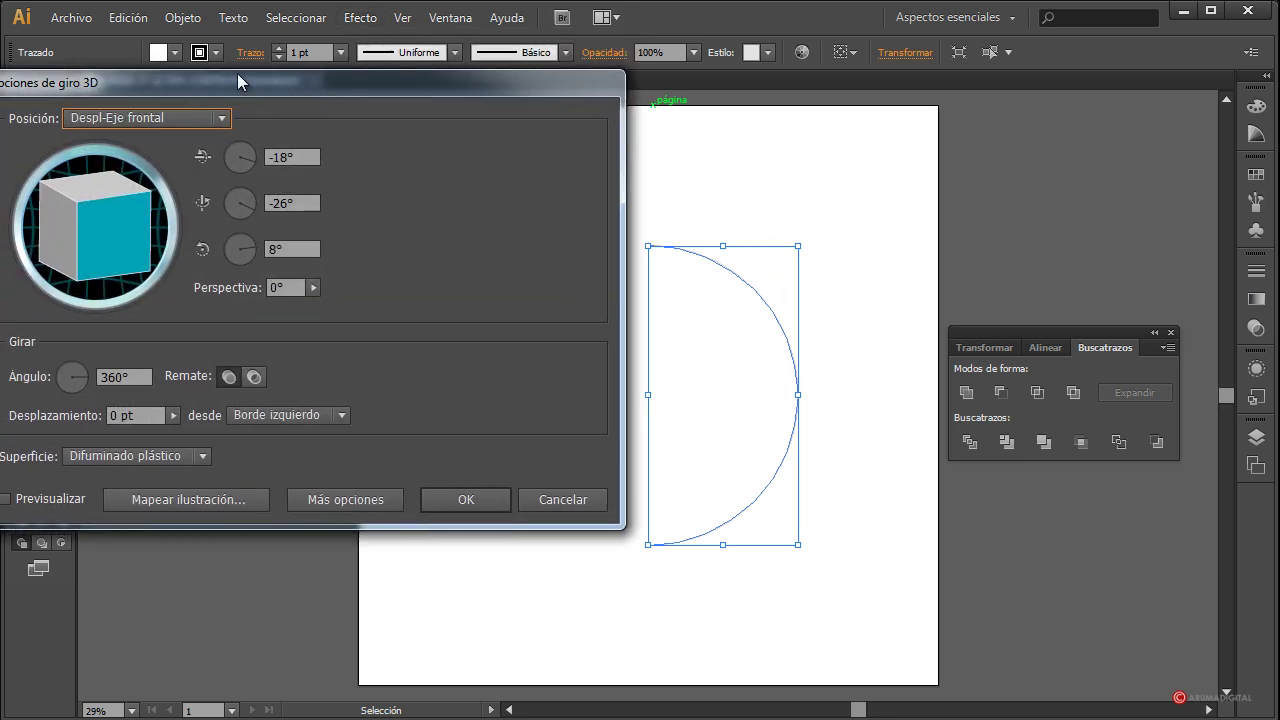
key("alt+p")
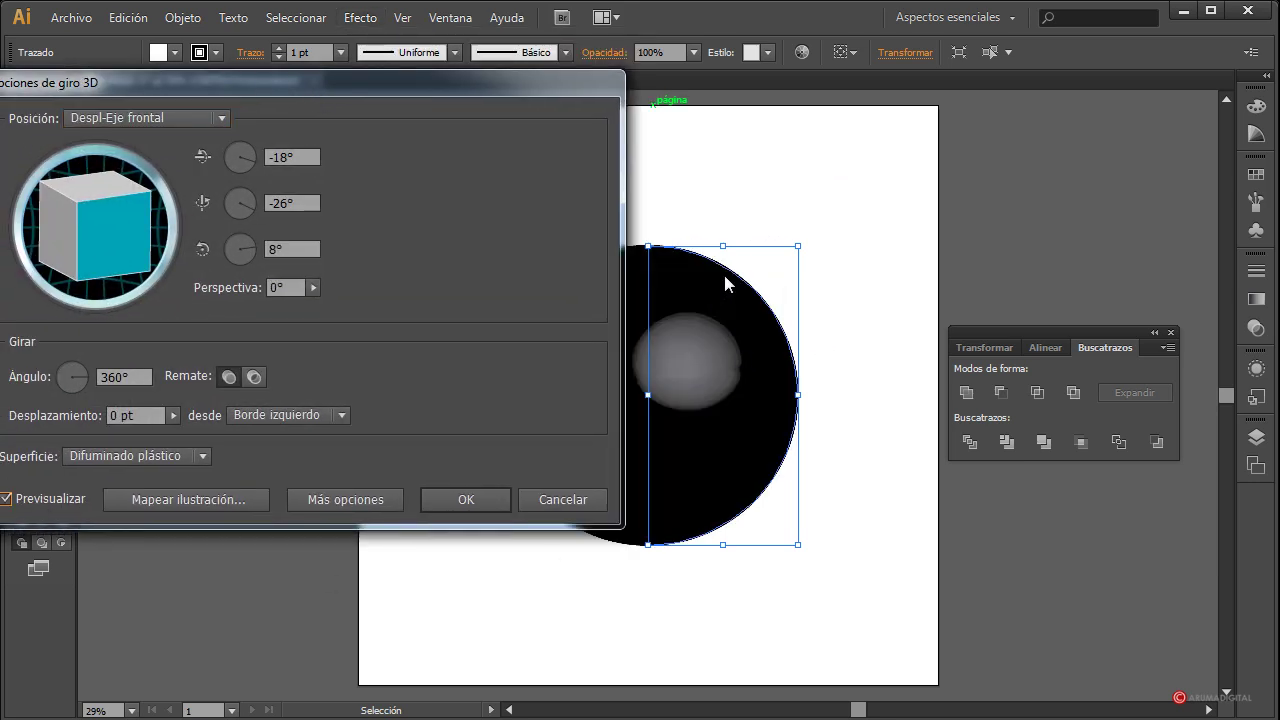
left_click_drag(424, 84, 276, 84)
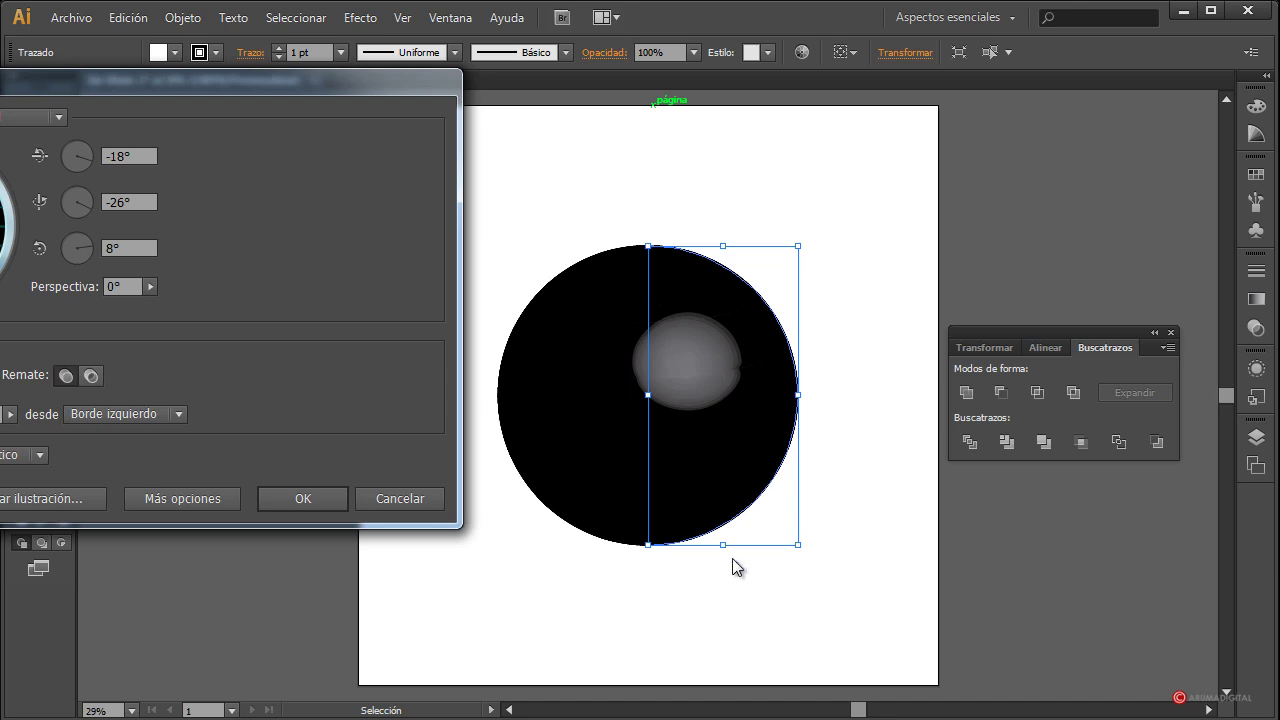
left_click_drag(137, 82, 324, 89)
Step: Set the revolve surface shading to Diffuse Shading
left_click(176, 456)
left_click(167, 520)
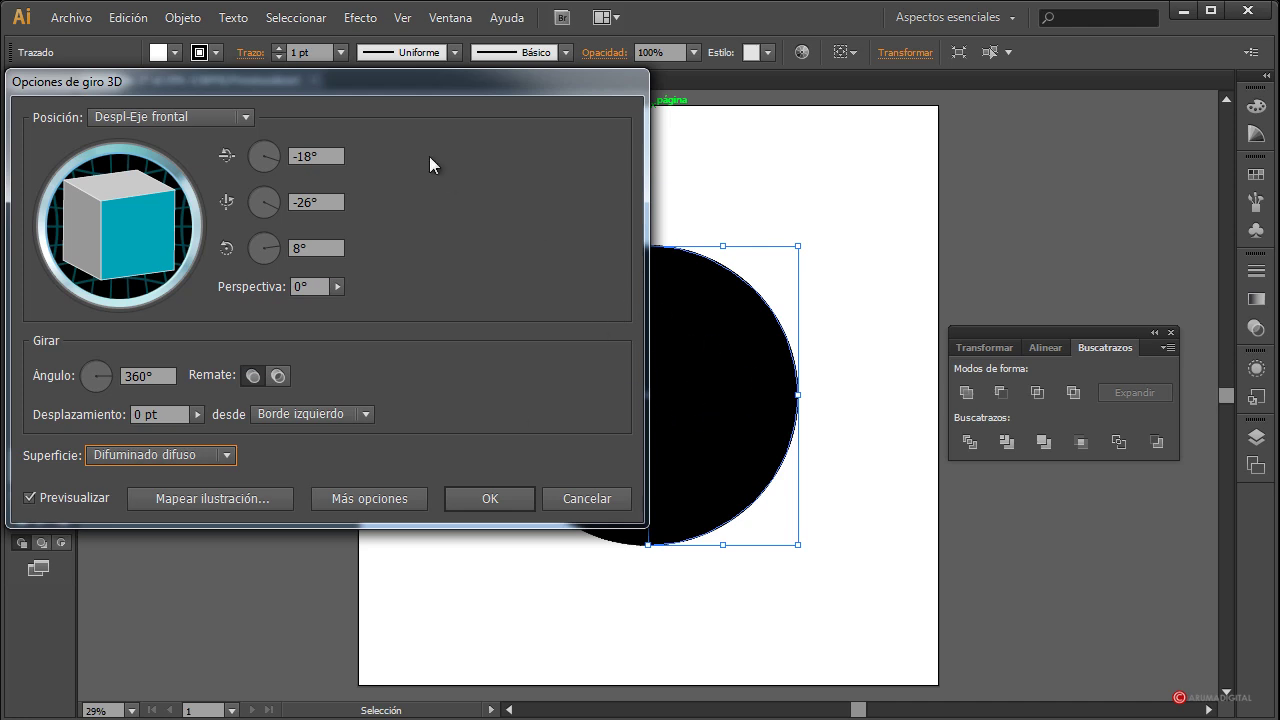
left_click_drag(397, 94, 306, 125)
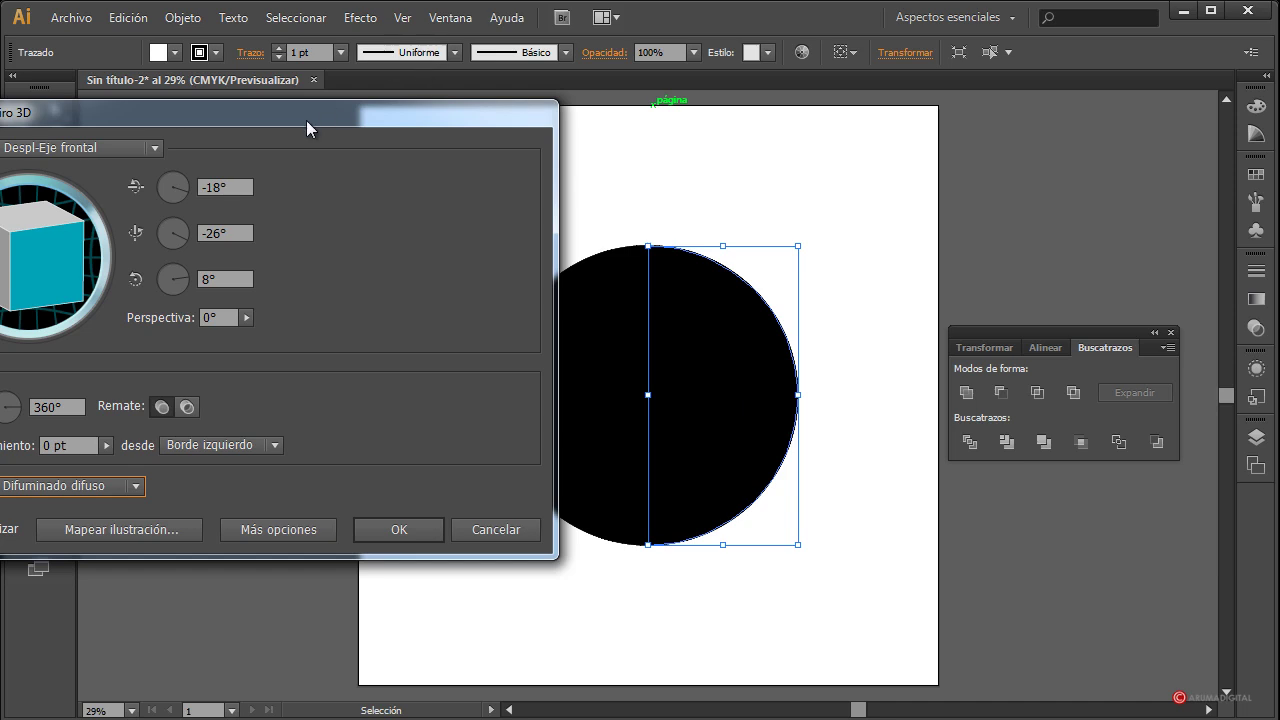
left_click_drag(306, 120, 393, 112)
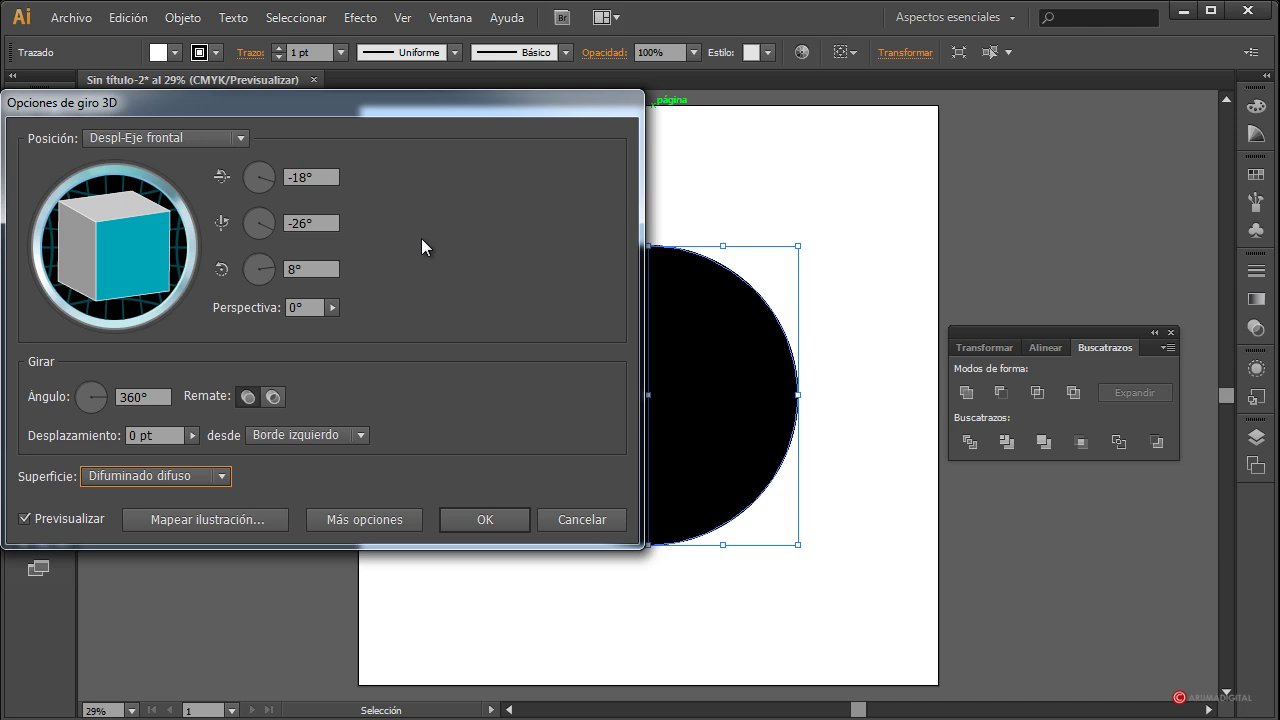
Step: Map the Gerbera symbol onto surface 1 and enlarge it on the map
left_click(227, 520)
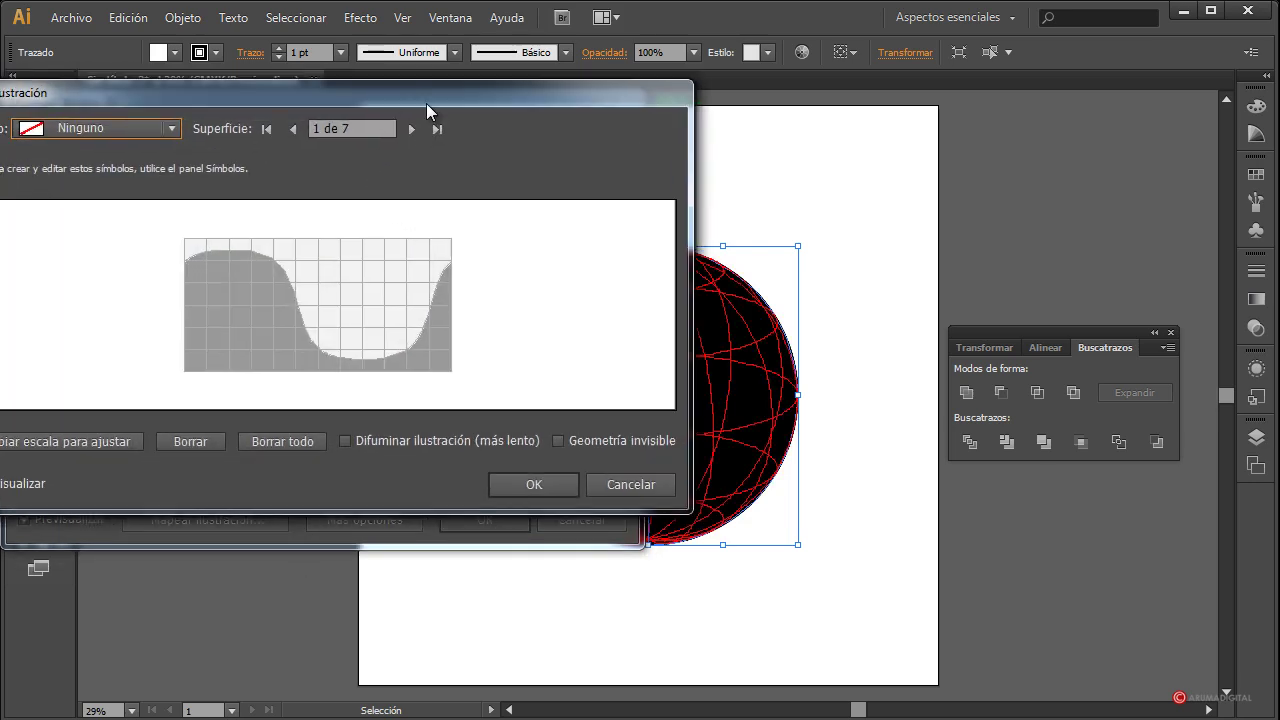
left_click(198, 143)
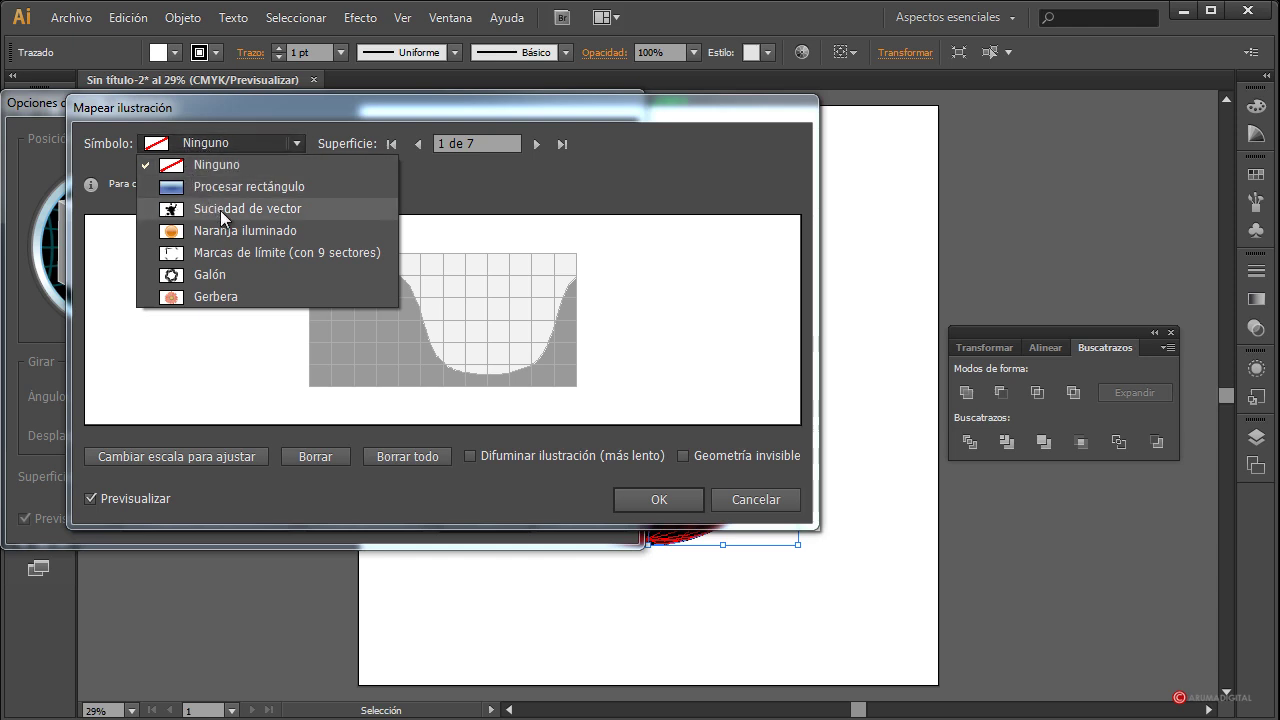
left_click(226, 297)
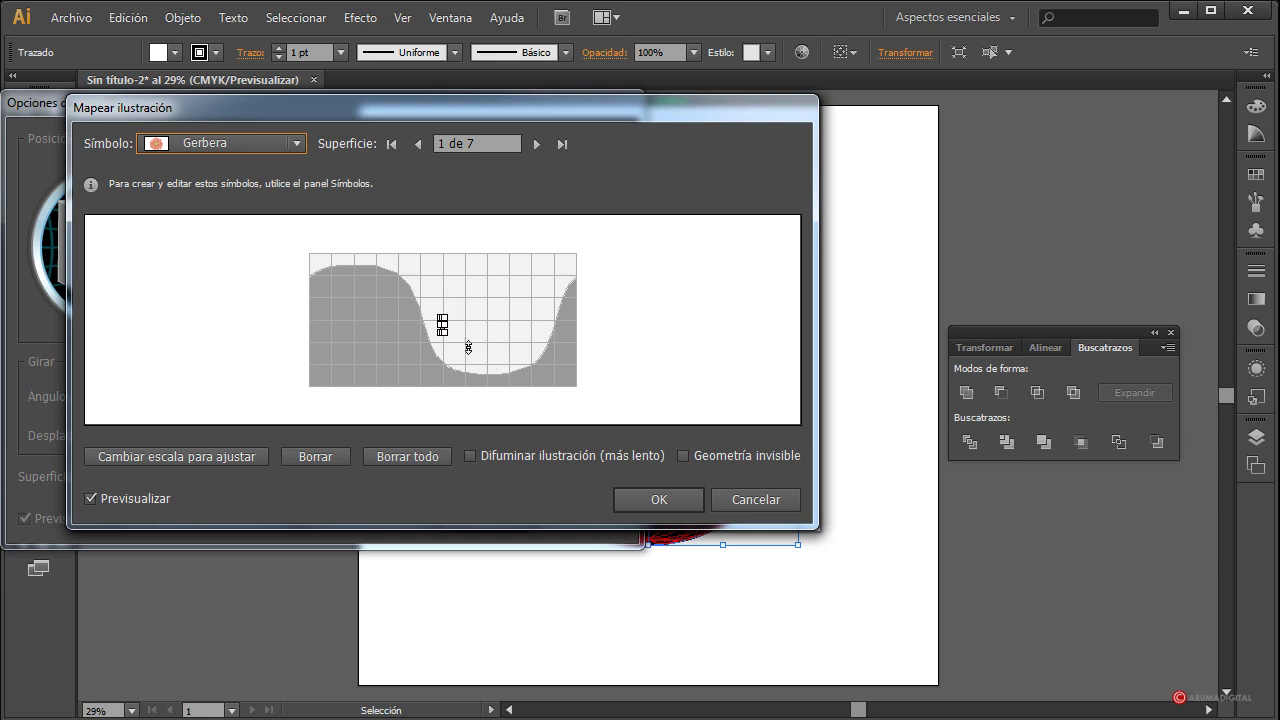
left_click(474, 347)
left_click_drag(446, 343, 516, 352)
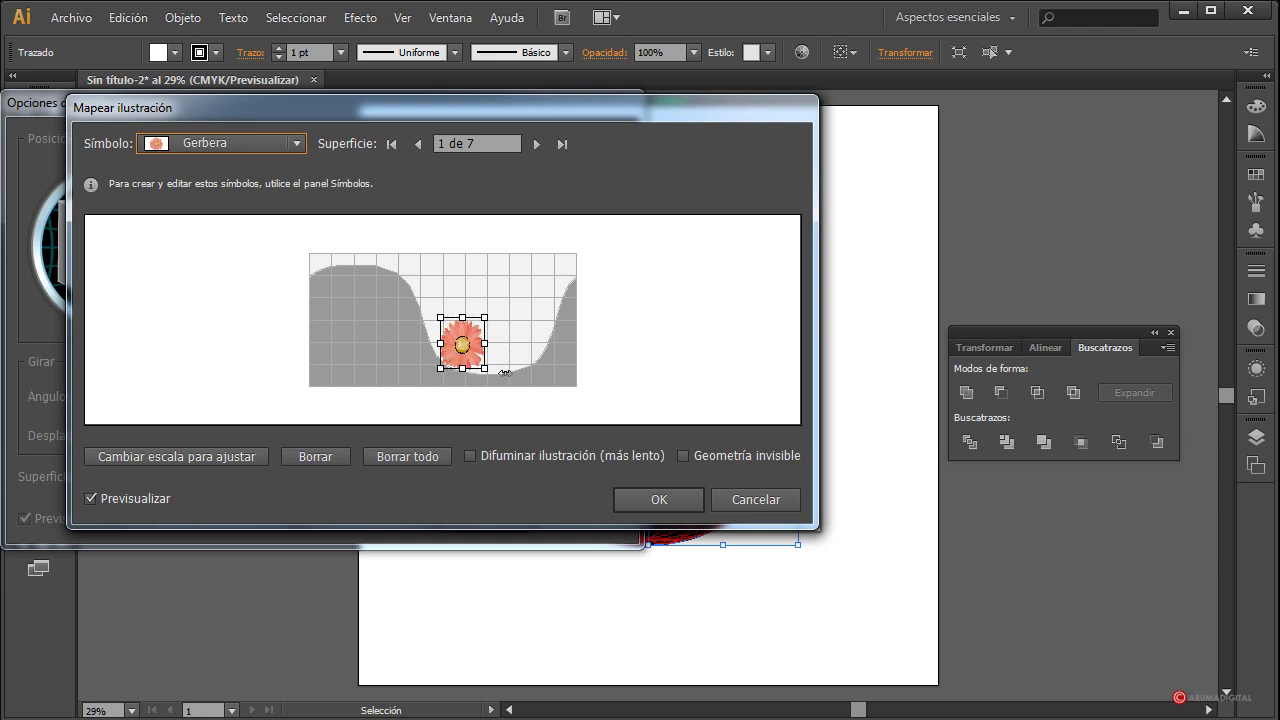
left_click_drag(488, 316, 569, 245)
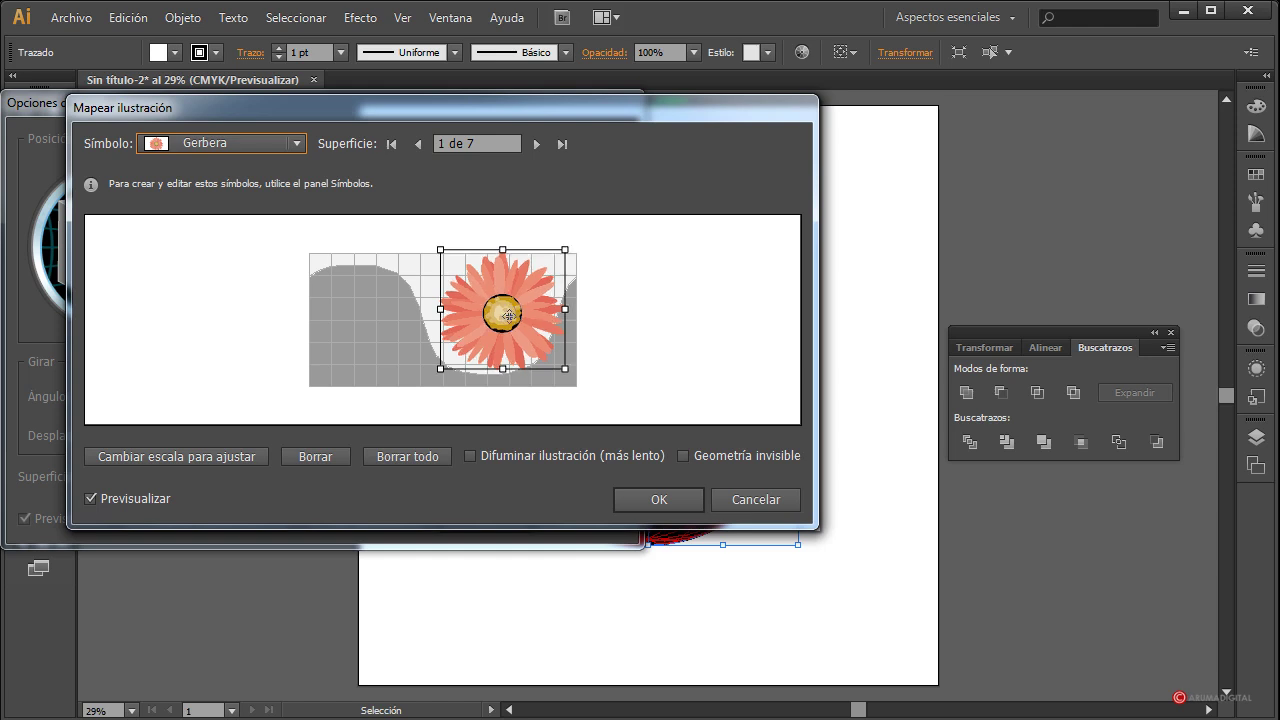
left_click_drag(509, 316, 513, 326)
Step: Turn on Invisible Geometry and reposition the flower on the sphere
mouse_move(522, 118)
left_mouse_down()
mouse_move(282, 266)
mouse_move(316, 240)
left_mouse_up()
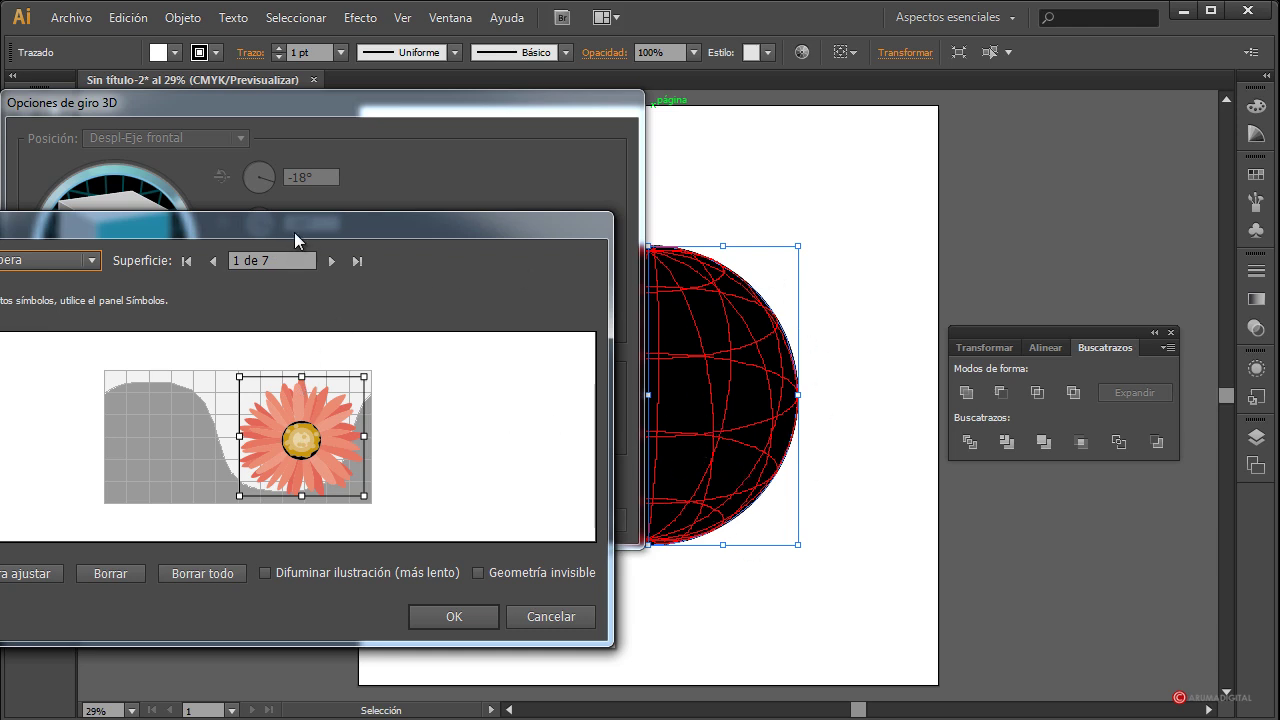
left_click_drag(295, 237, 318, 219)
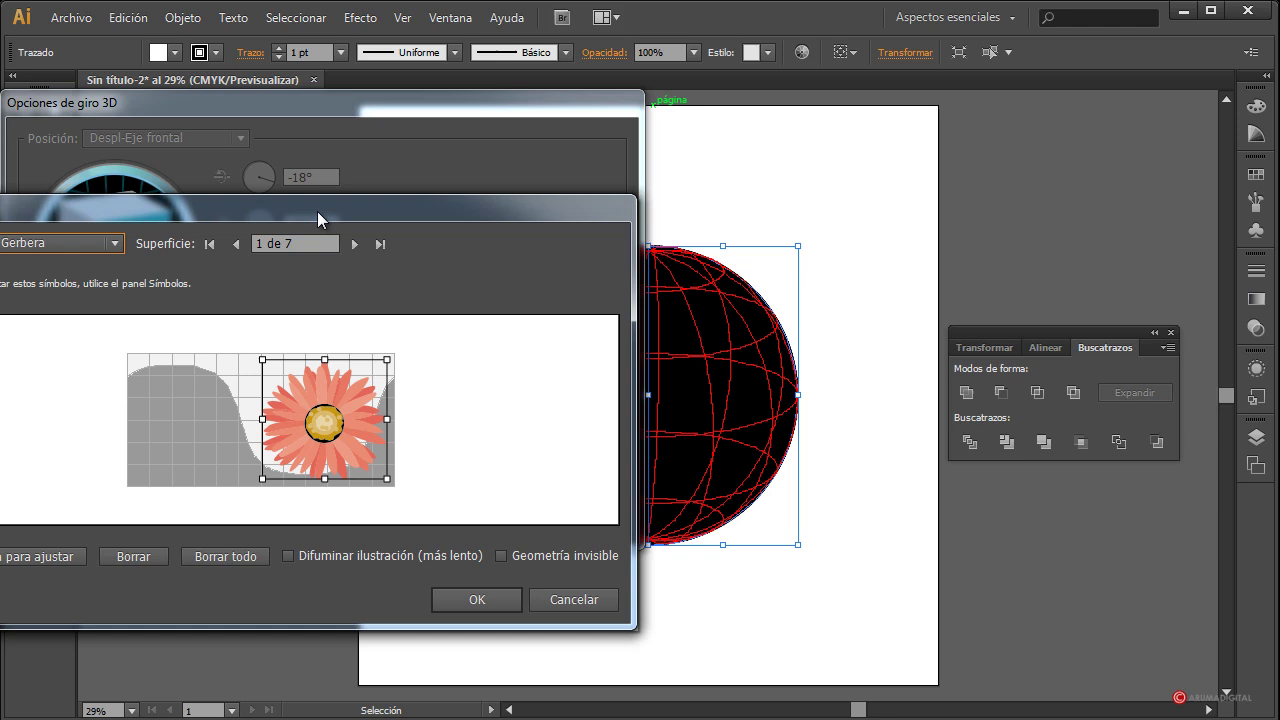
left_click(534, 556)
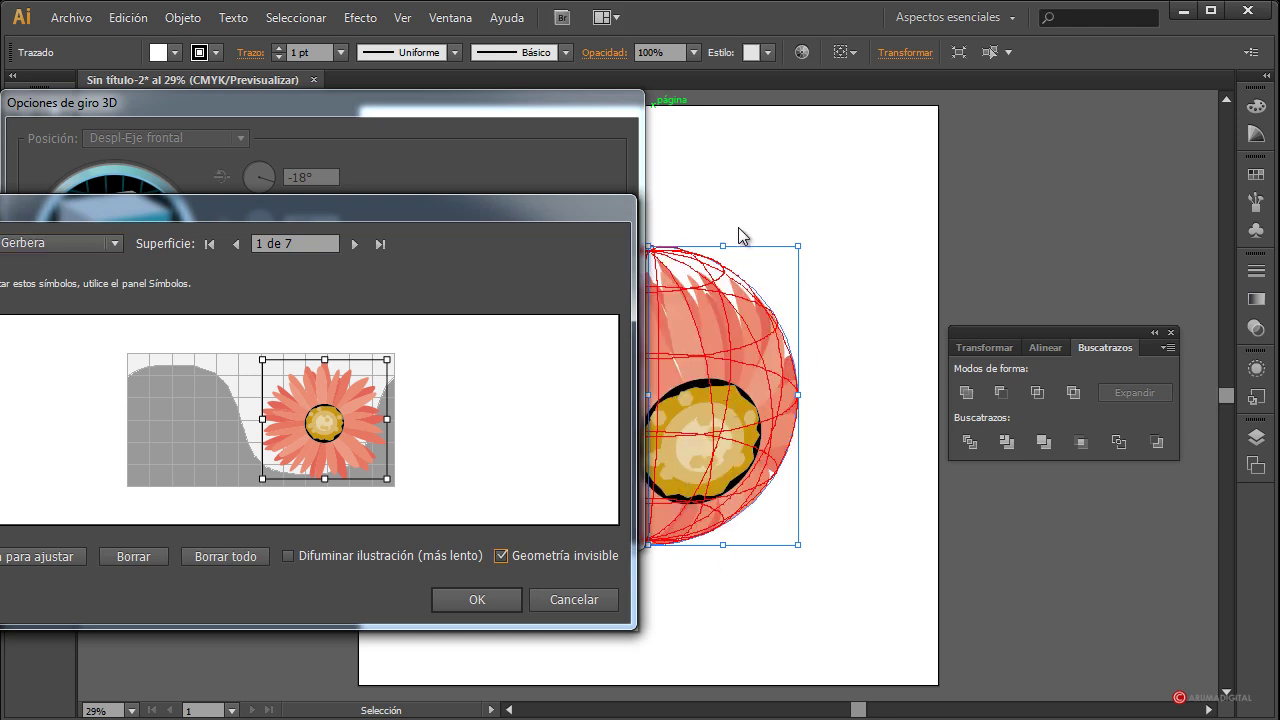
mouse_move(333, 430)
left_mouse_down()
mouse_move(446, 413)
mouse_move(154, 431)
mouse_move(428, 443)
mouse_move(279, 421)
left_mouse_up()
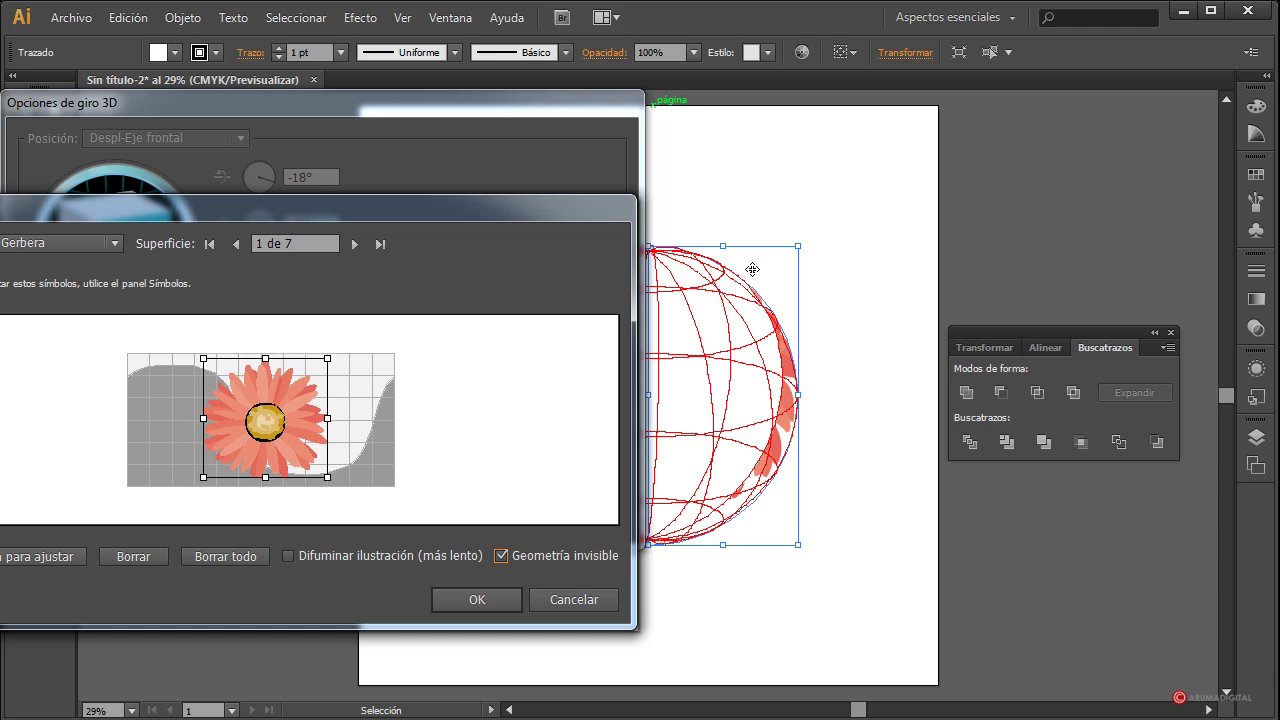
Step: Rotate the flower globe around its Y axis, trying 163° and about -162°
left_click(488, 599)
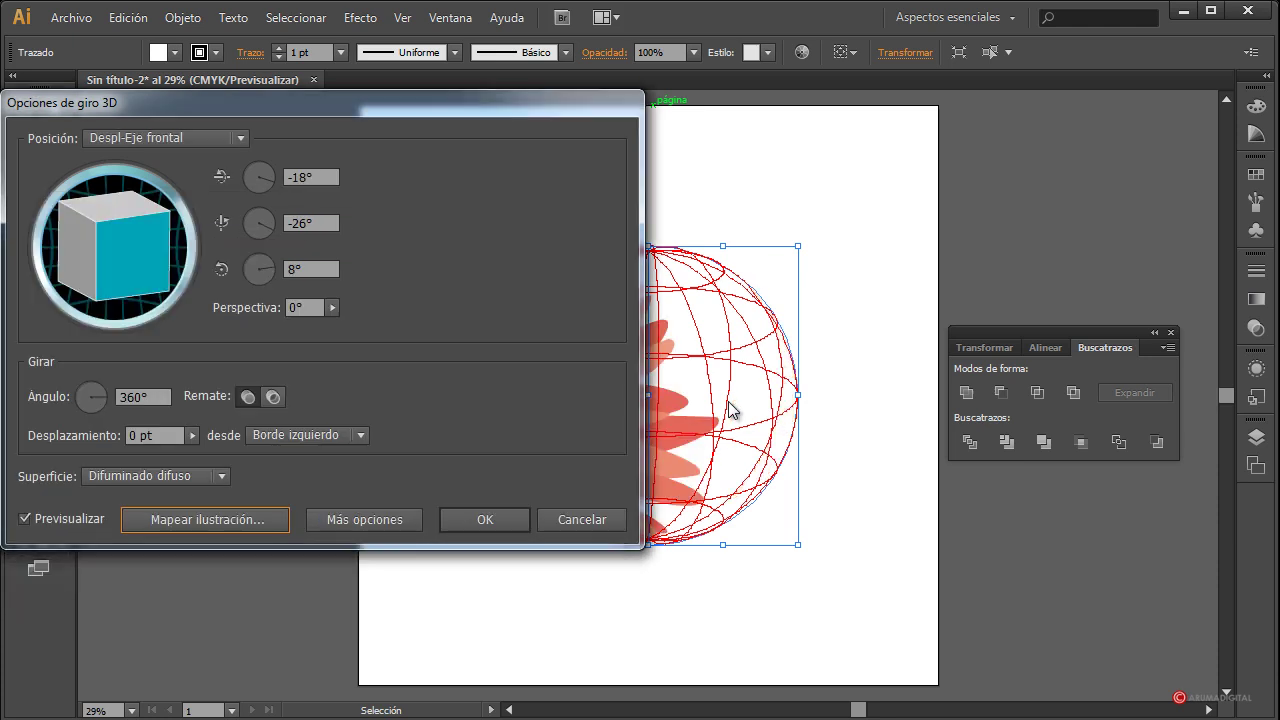
left_click_drag(393, 104, 245, 114)
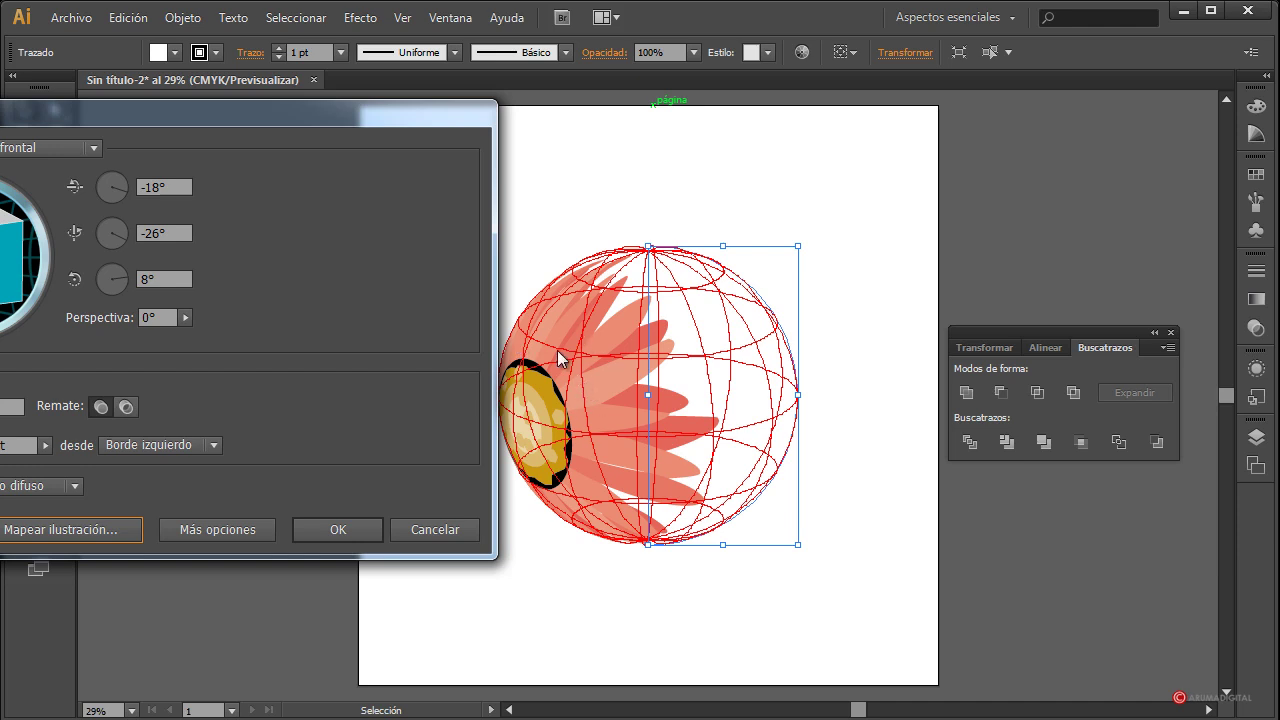
left_click_drag(164, 118, 326, 117)
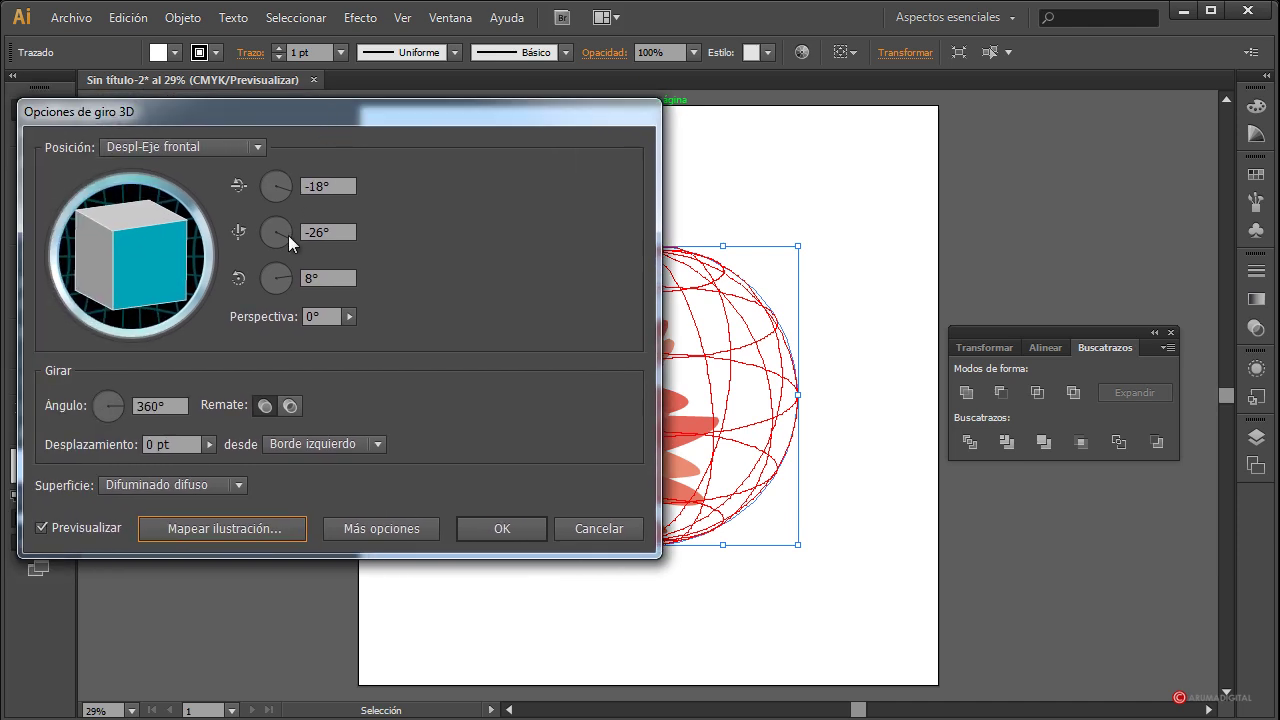
left_click_drag(288, 235, 287, 216)
mouse_move(448, 112)
left_mouse_down()
mouse_move(326, 127)
mouse_move(340, 118)
left_mouse_up()
mouse_move(186, 236)
left_mouse_down()
mouse_move(157, 240)
mouse_move(183, 248)
mouse_move(152, 250)
mouse_move(155, 240)
left_mouse_up()
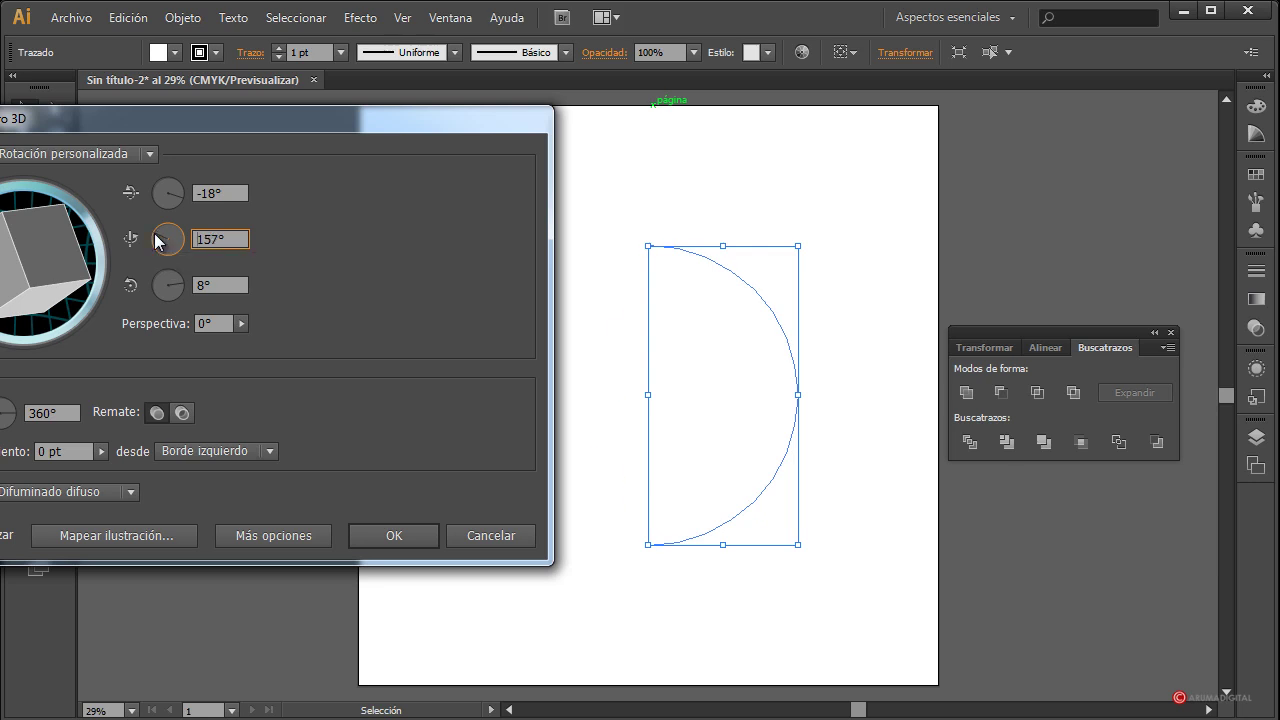
left_click(157, 240)
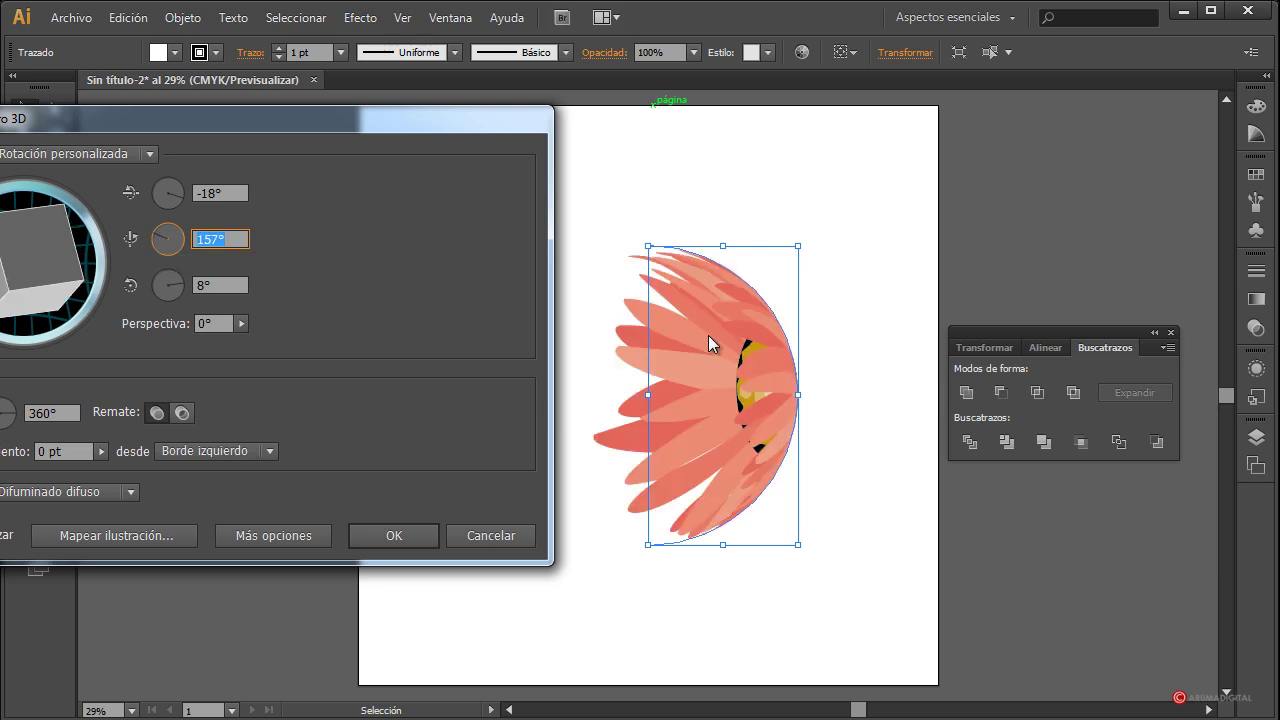
left_click(160, 244)
left_click(163, 244)
left_click(157, 239)
left_click(157, 244)
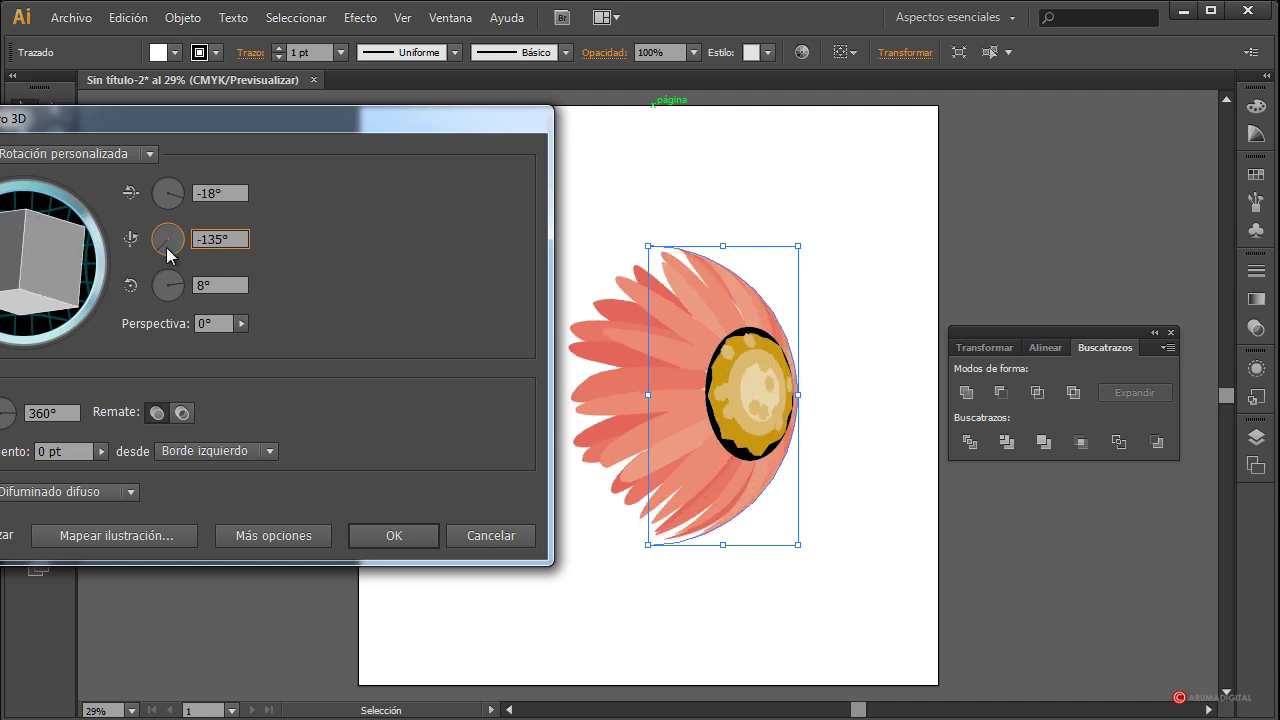
left_click_drag(166, 247, 156, 245)
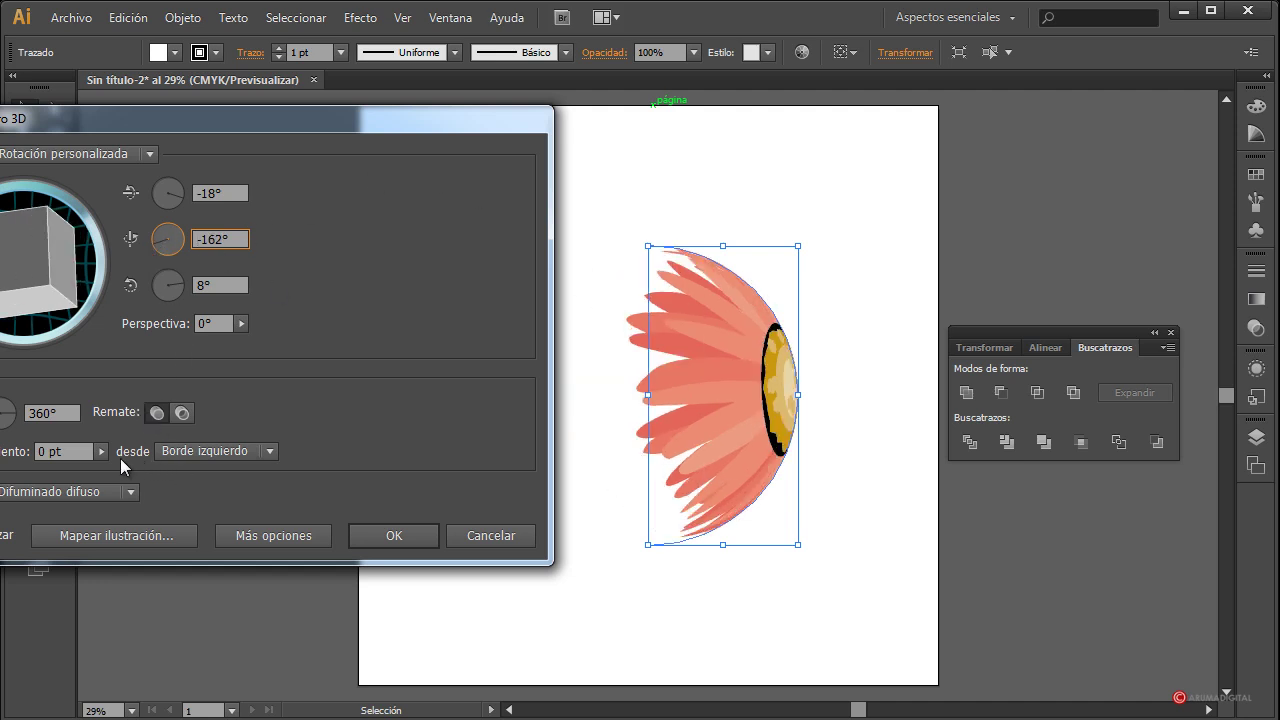
Step: Try perspective values and a 180° Y rotation, then cancel the 3D effect
left_click(242, 323)
left_click_drag(141, 342, 178, 340)
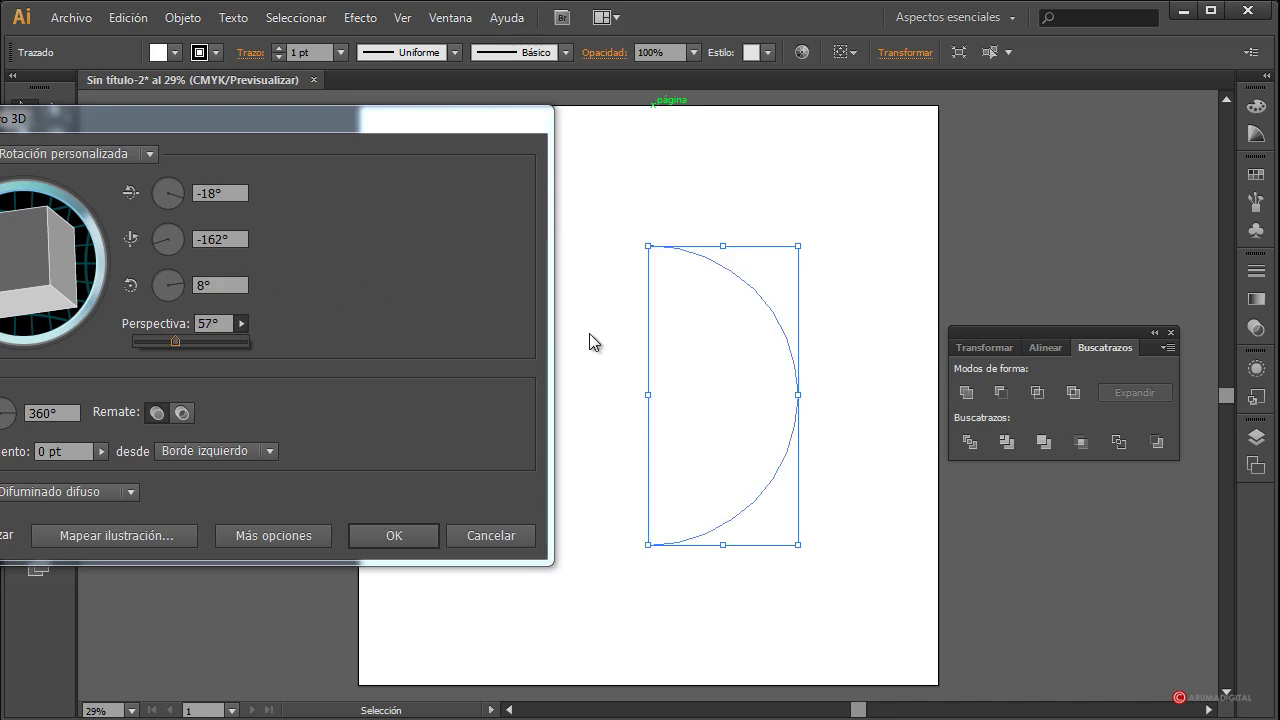
left_click_drag(177, 237, 155, 234)
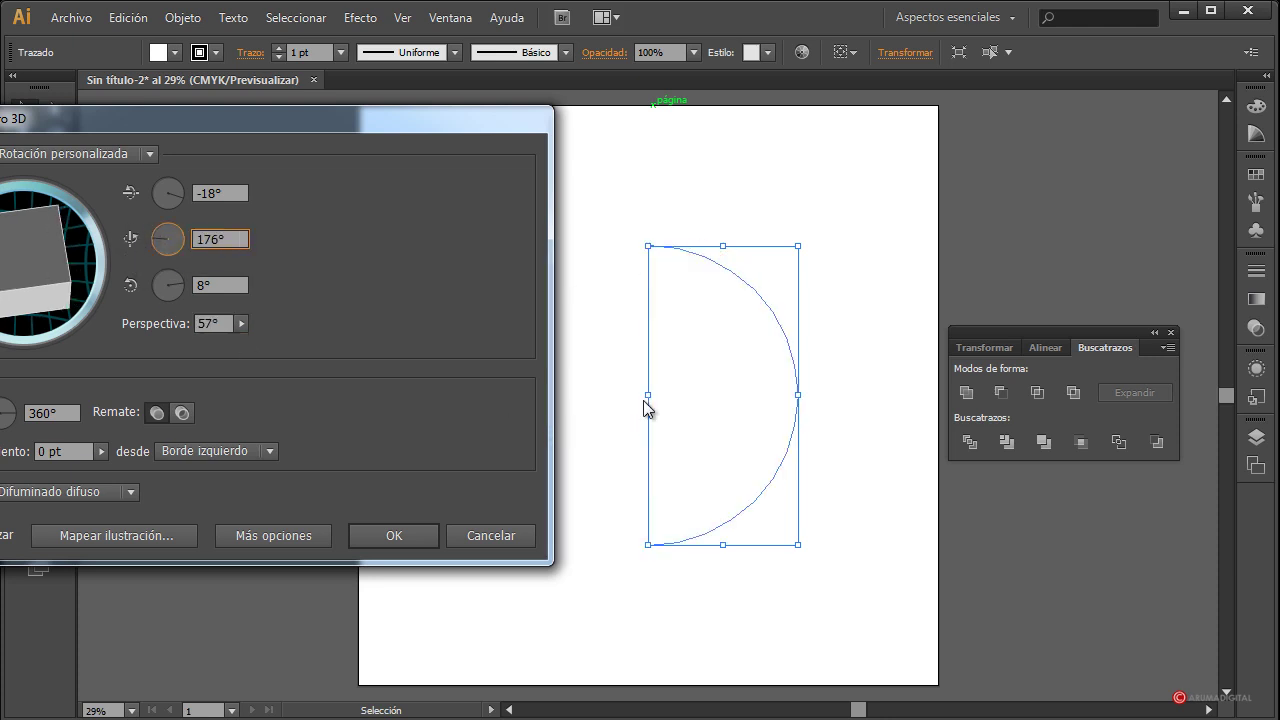
left_click(210, 323)
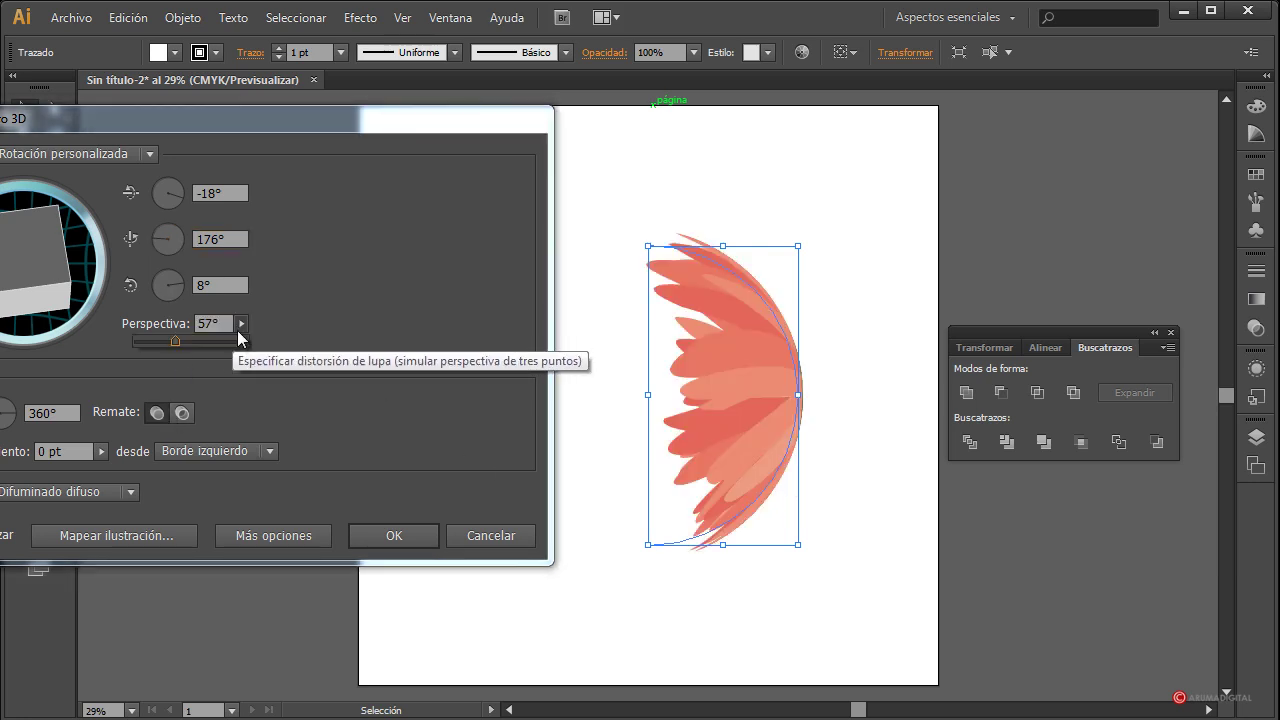
left_click_drag(241, 323, 141, 345)
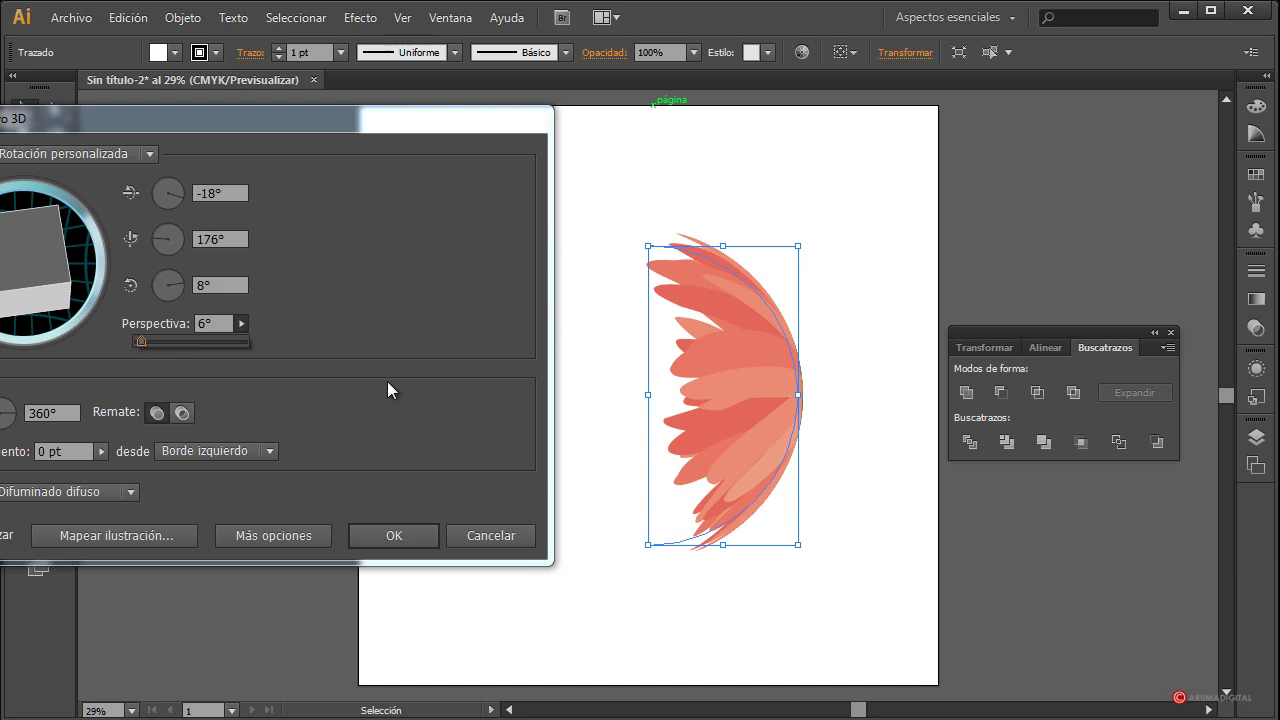
left_click(157, 238)
left_click_drag(158, 243, 156, 230)
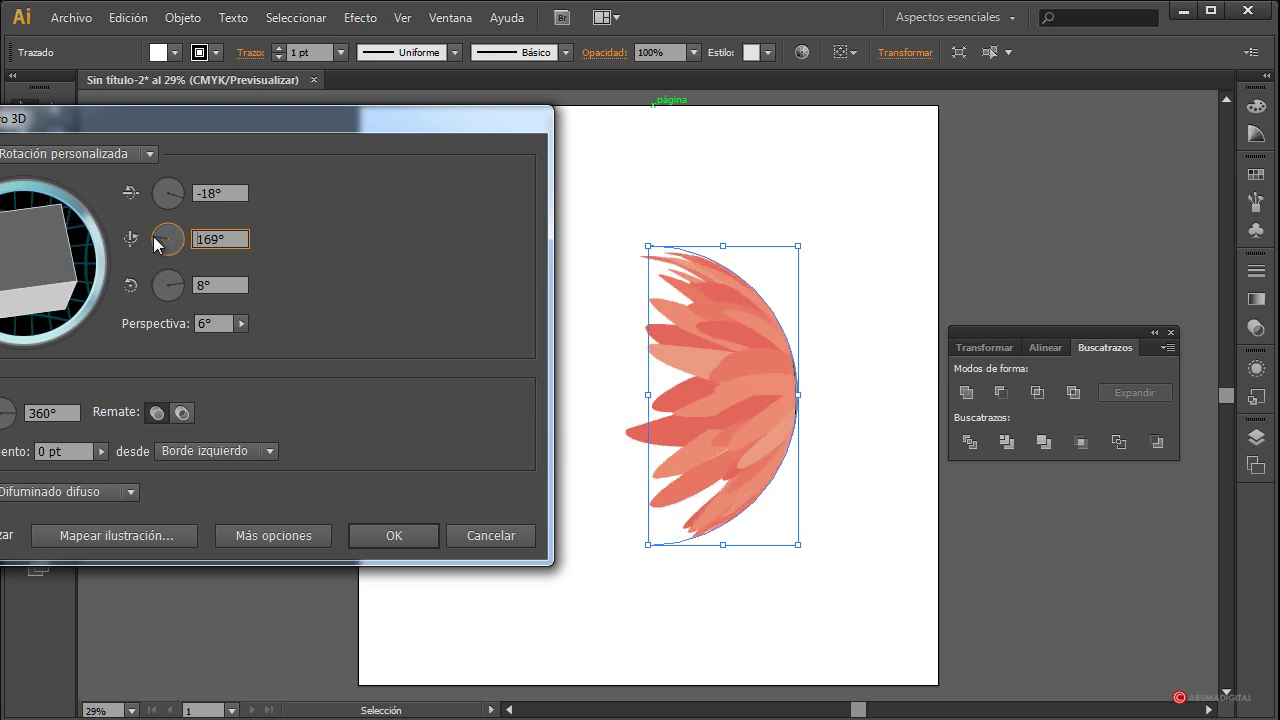
left_click_drag(153, 236, 159, 245)
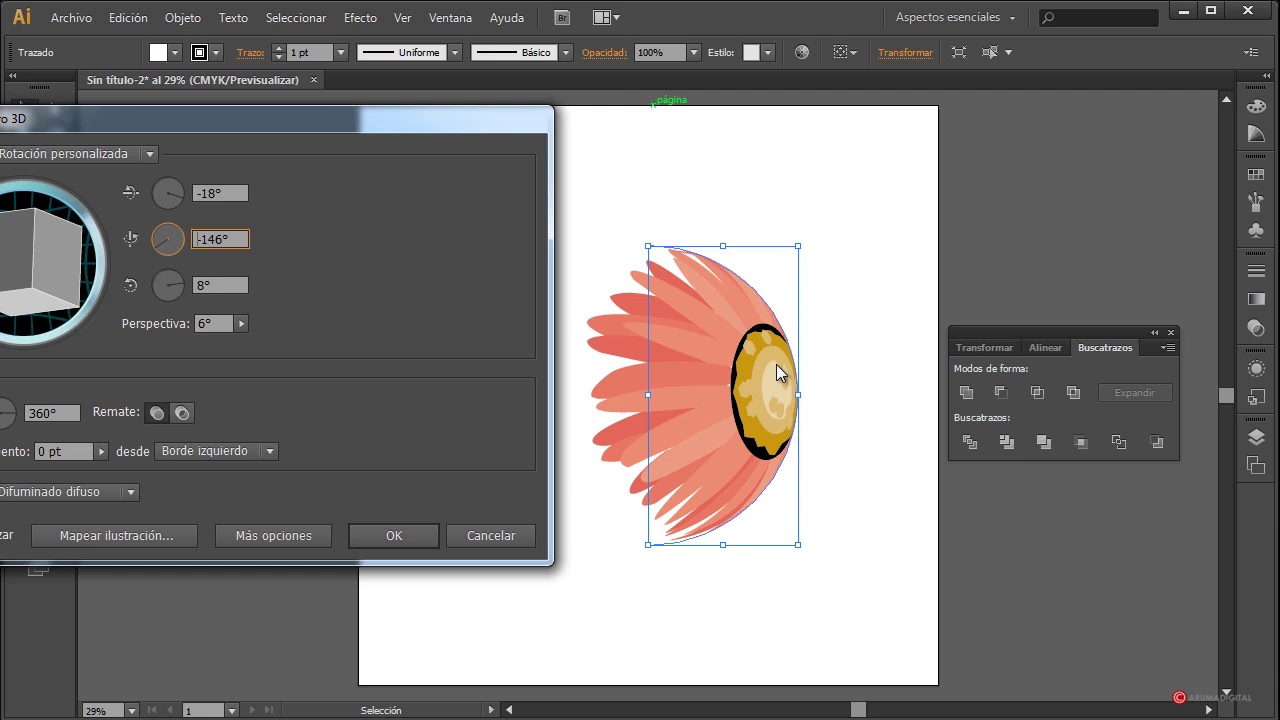
left_click(510, 537)
Step: Move the half-circle to the top-right and scale it to about 365 × 730 px
left_click(838, 308)
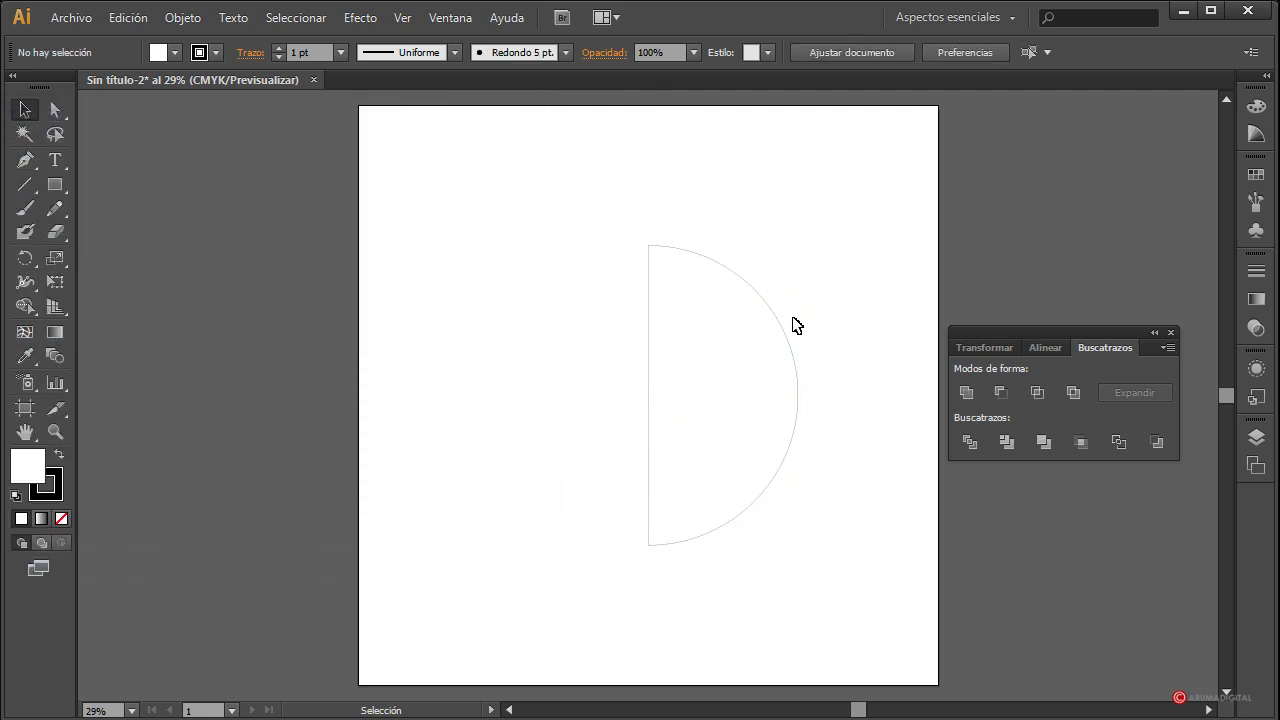
left_click_drag(781, 331, 913, 198)
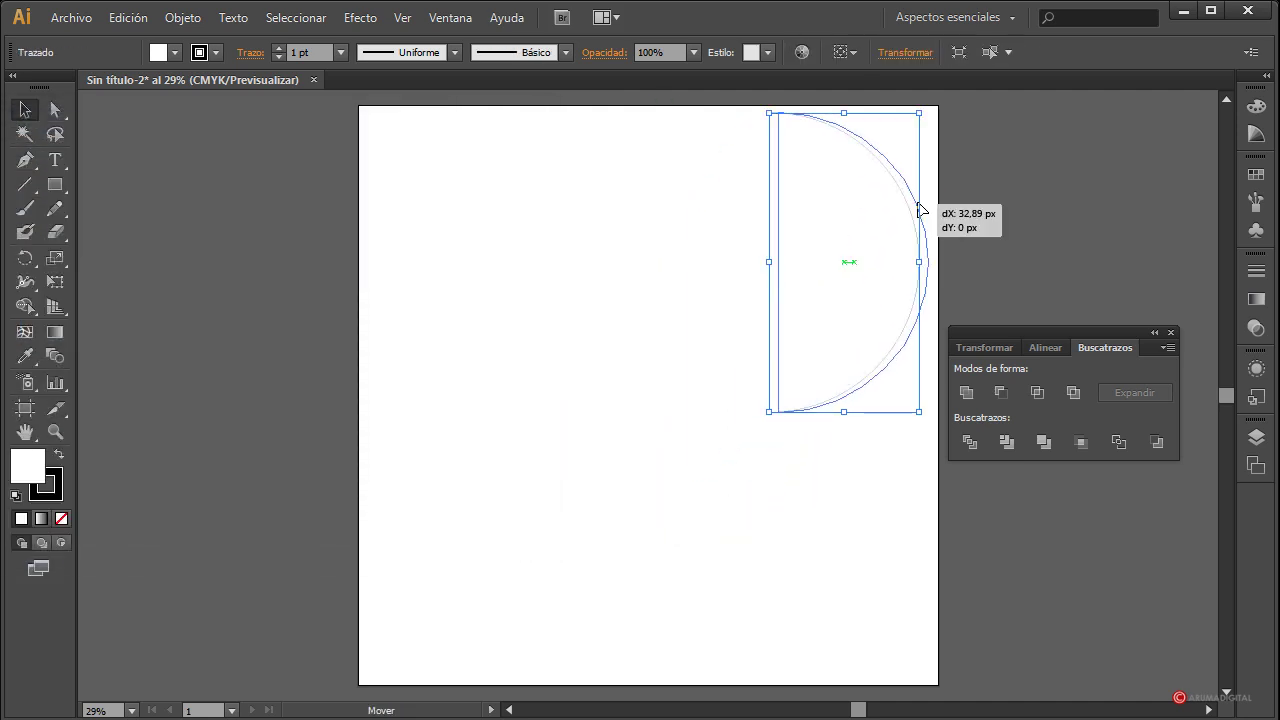
left_click_drag(930, 113, 909, 155)
left_click(815, 290)
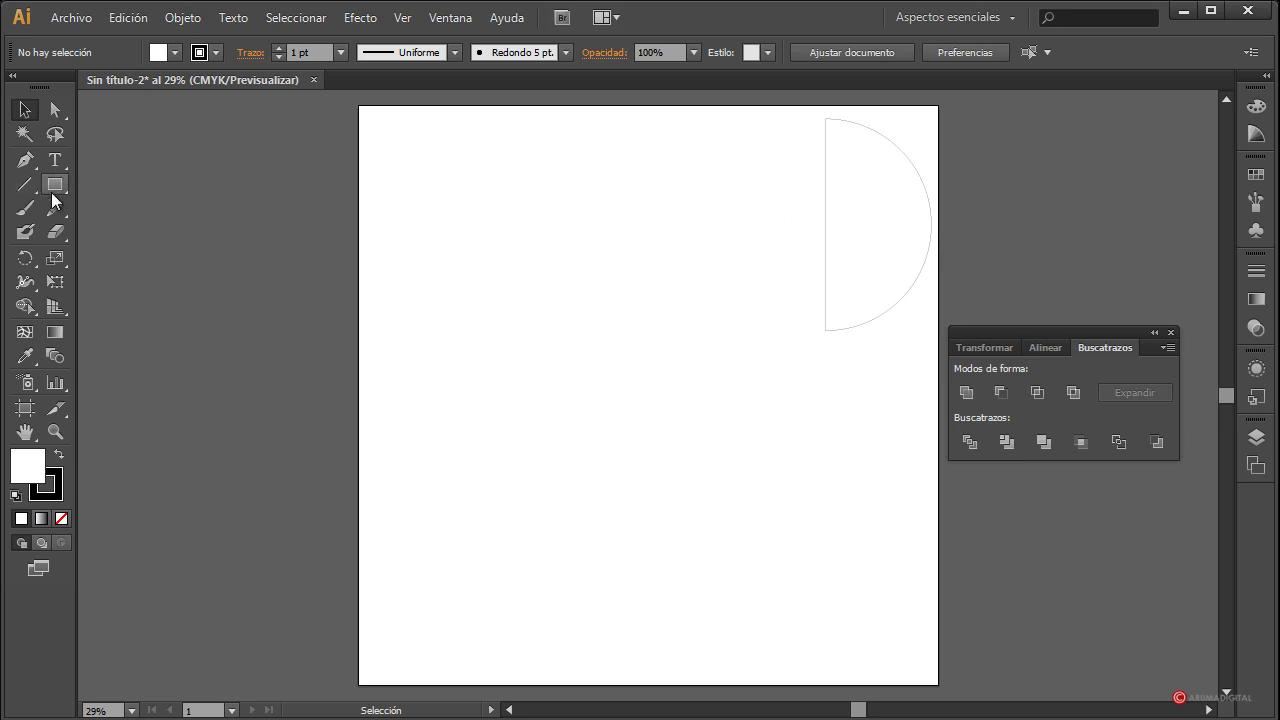
left_click_drag(53, 192, 117, 189)
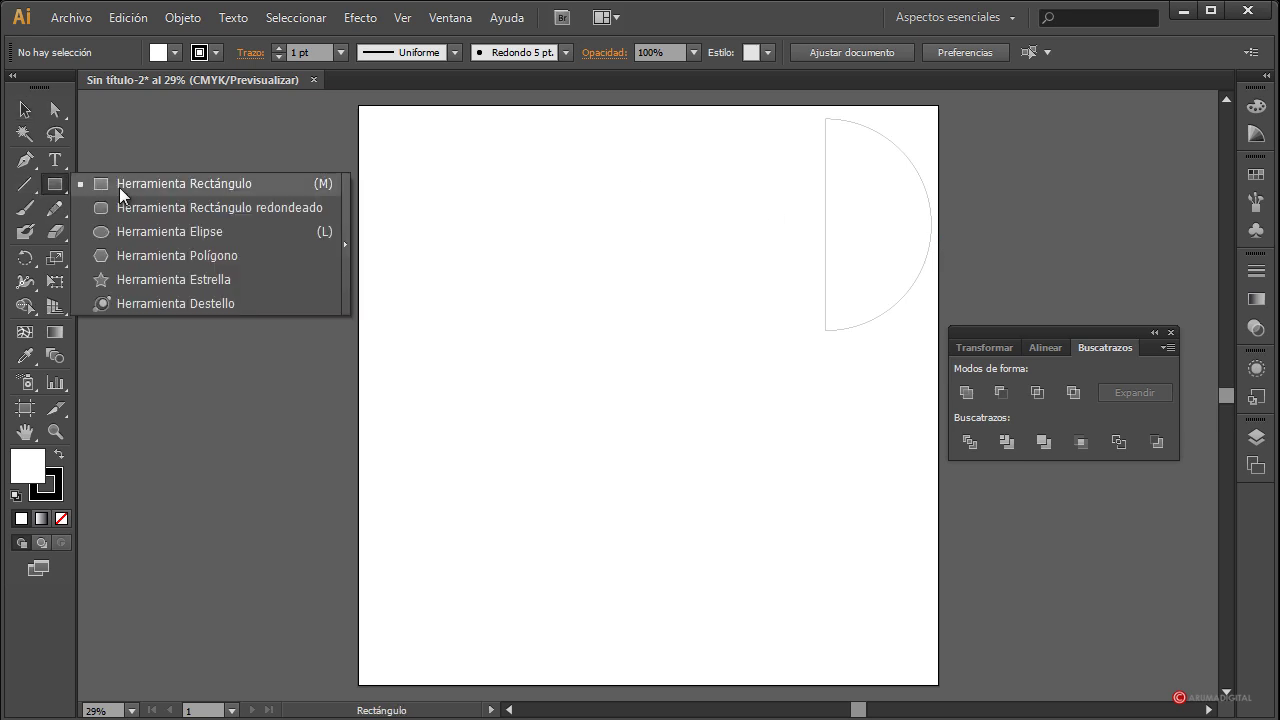
Step: Draw a large rectangle across the lower artboard and fill it with the light blue swatch
mouse_move(430, 386)
left_mouse_down()
mouse_move(908, 662)
mouse_move(919, 648)
left_mouse_up()
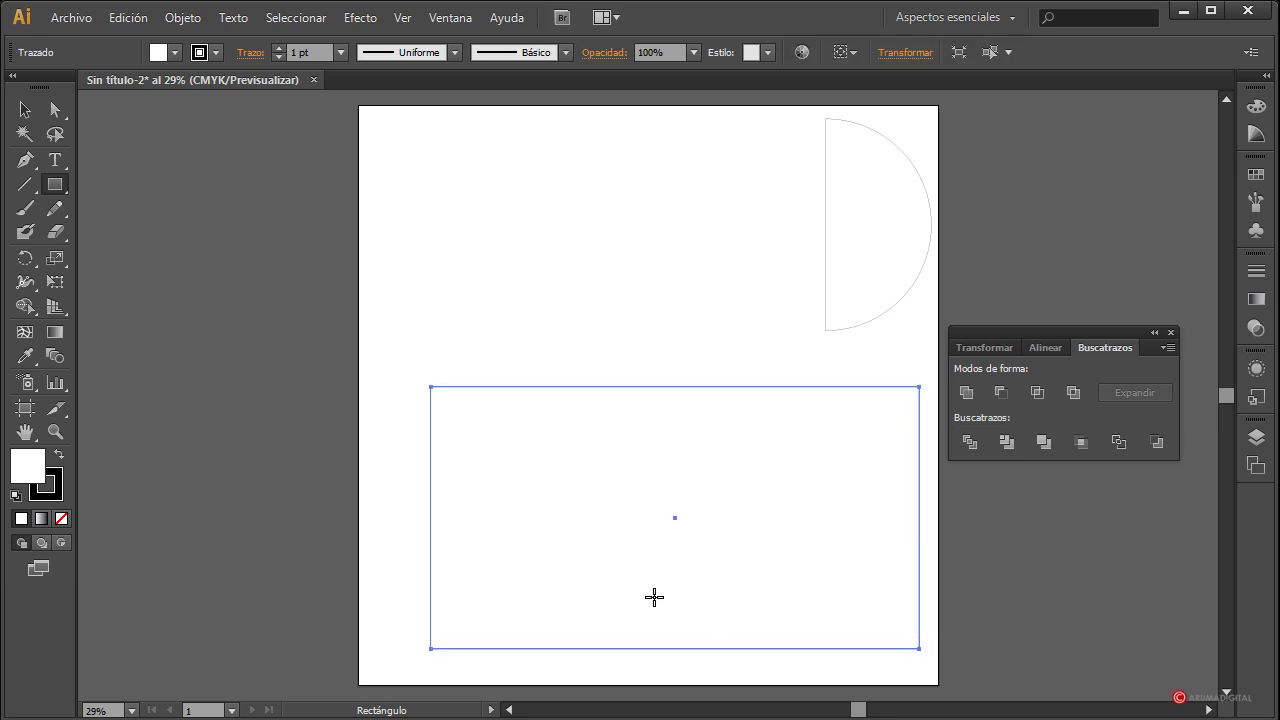
left_click(175, 52)
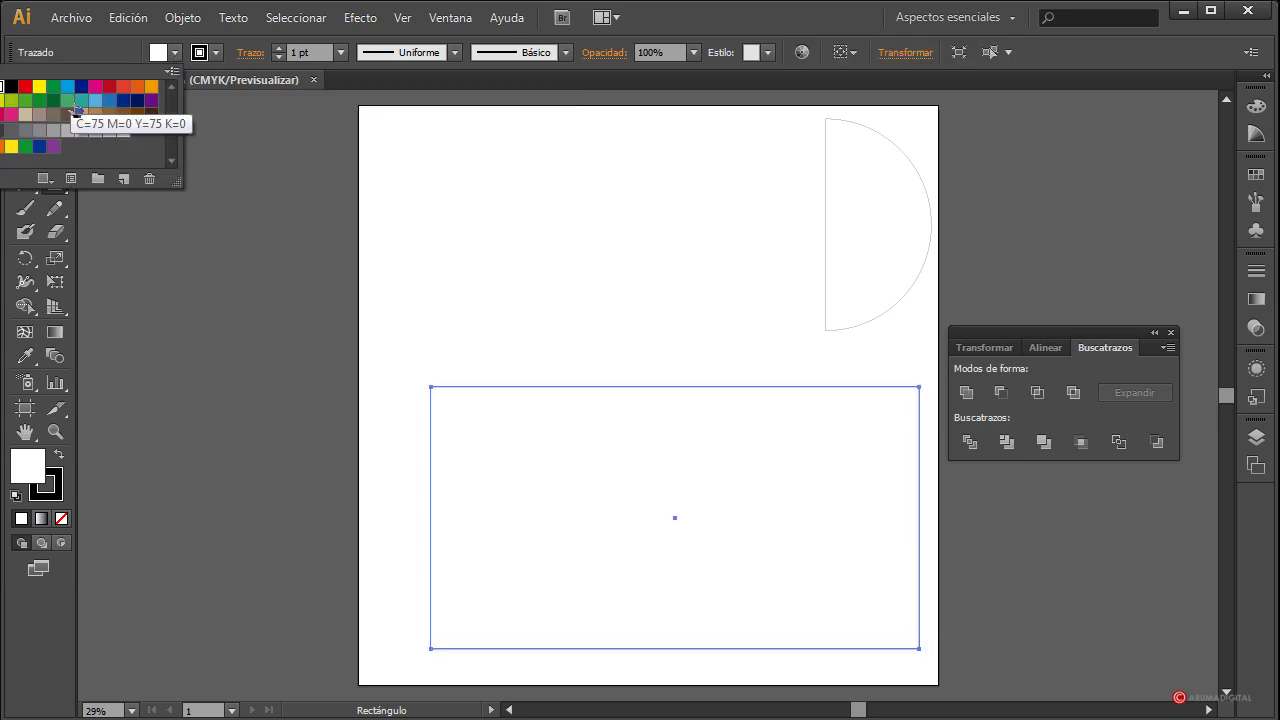
left_click(96, 101)
left_click(707, 12)
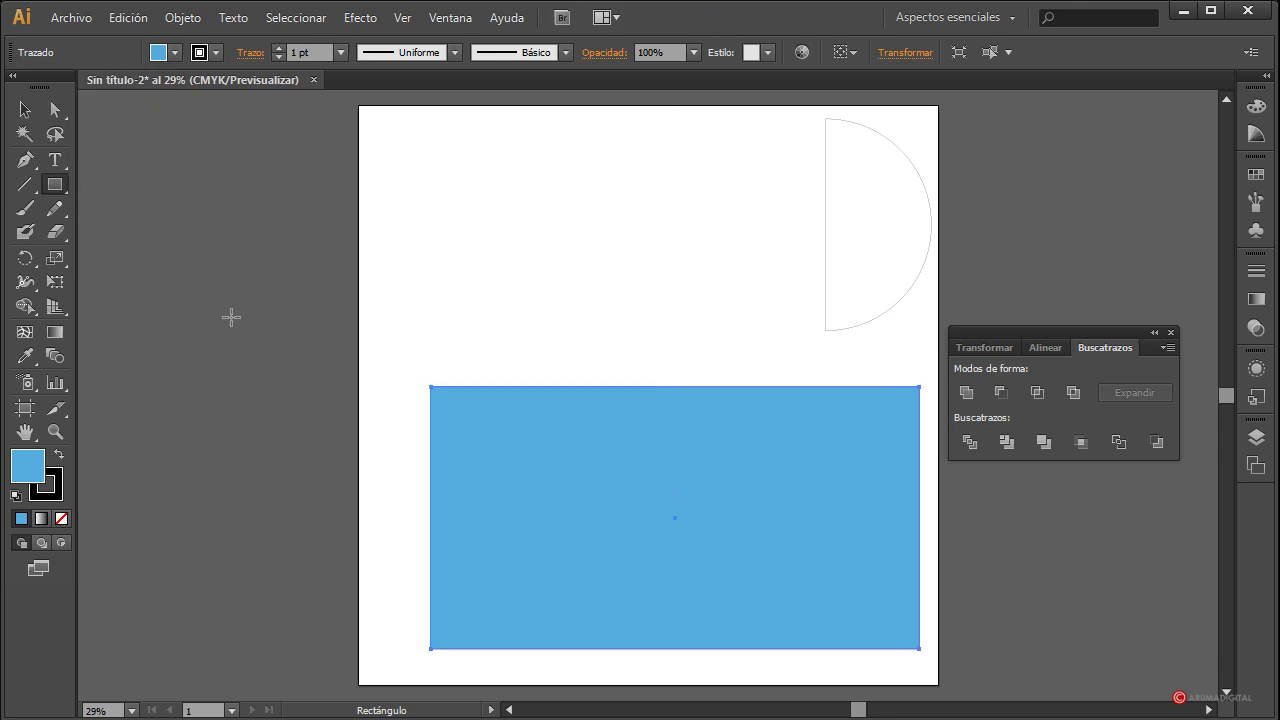
left_click(56, 190)
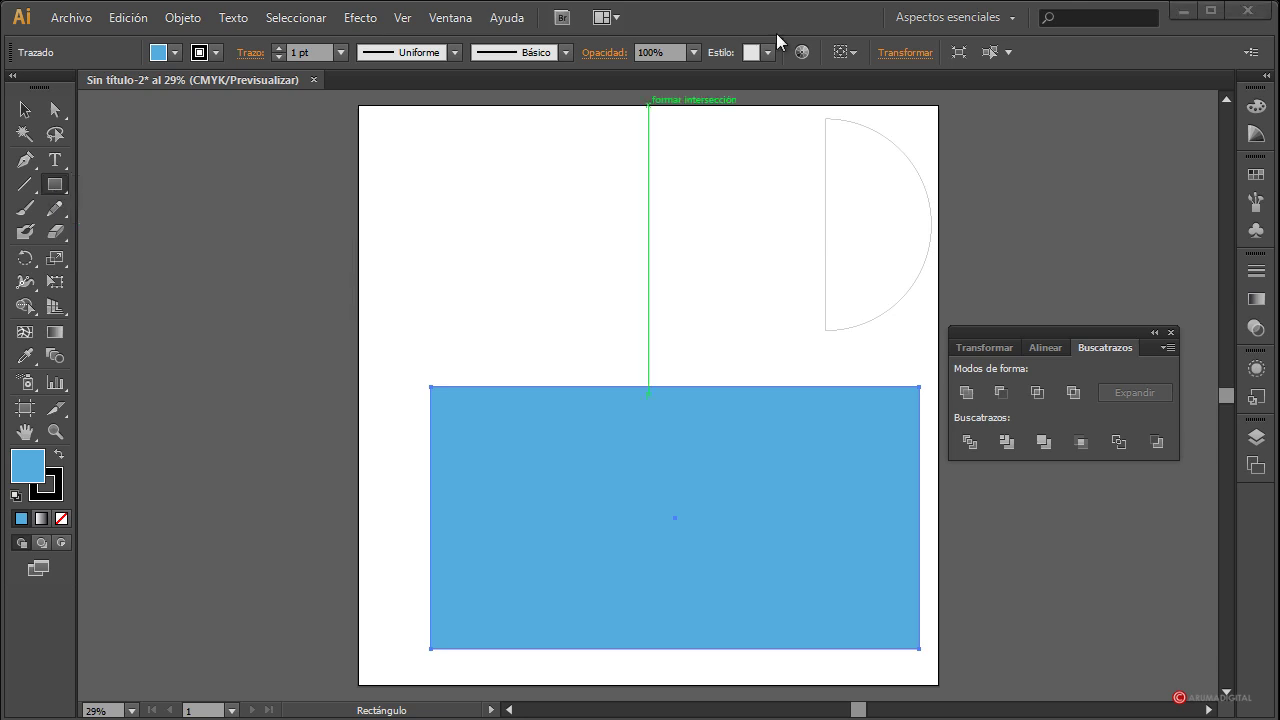
left_click(55, 190)
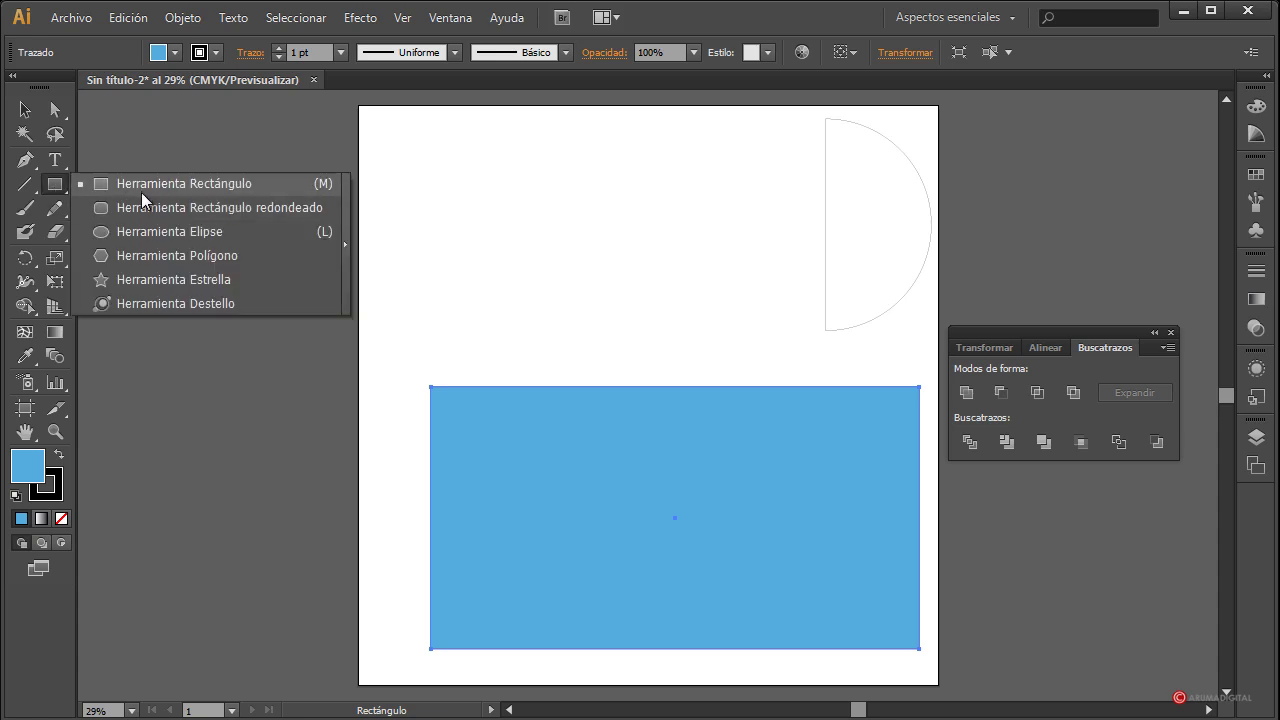
Step: Scatter eight small circles across the blue rectangle with the Ellipse tool
left_click(147, 232)
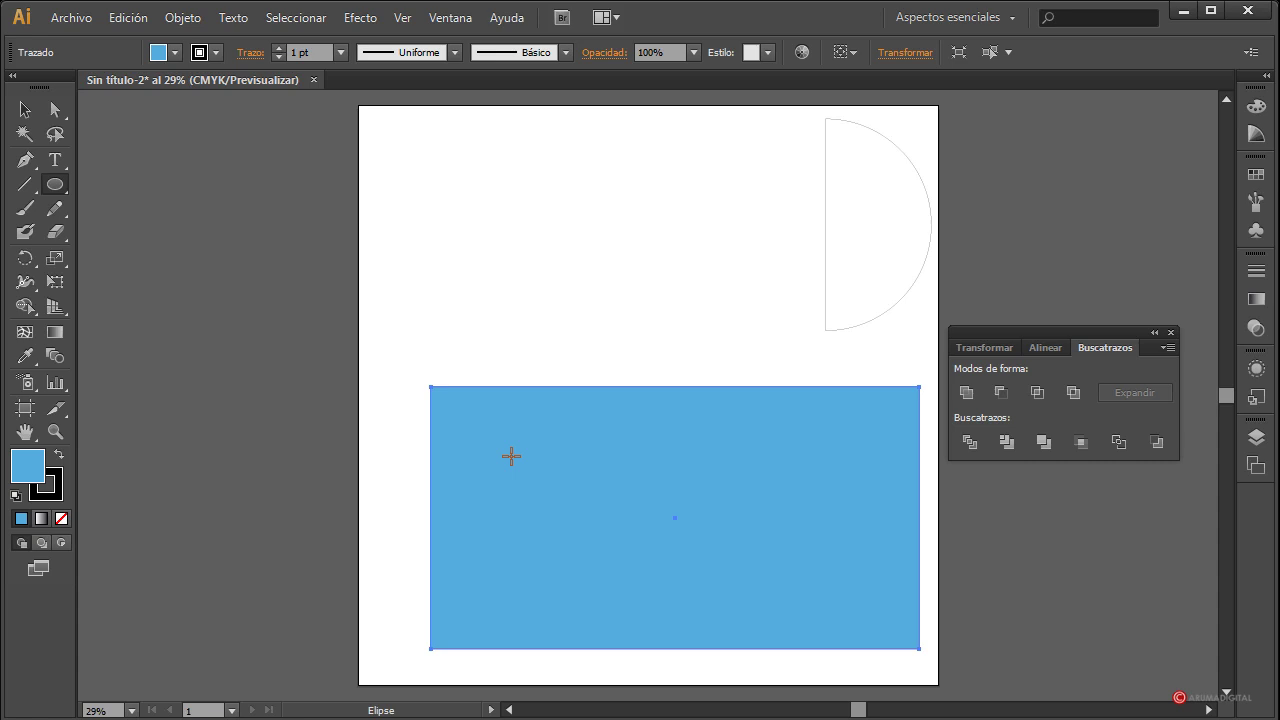
left_click(511, 456)
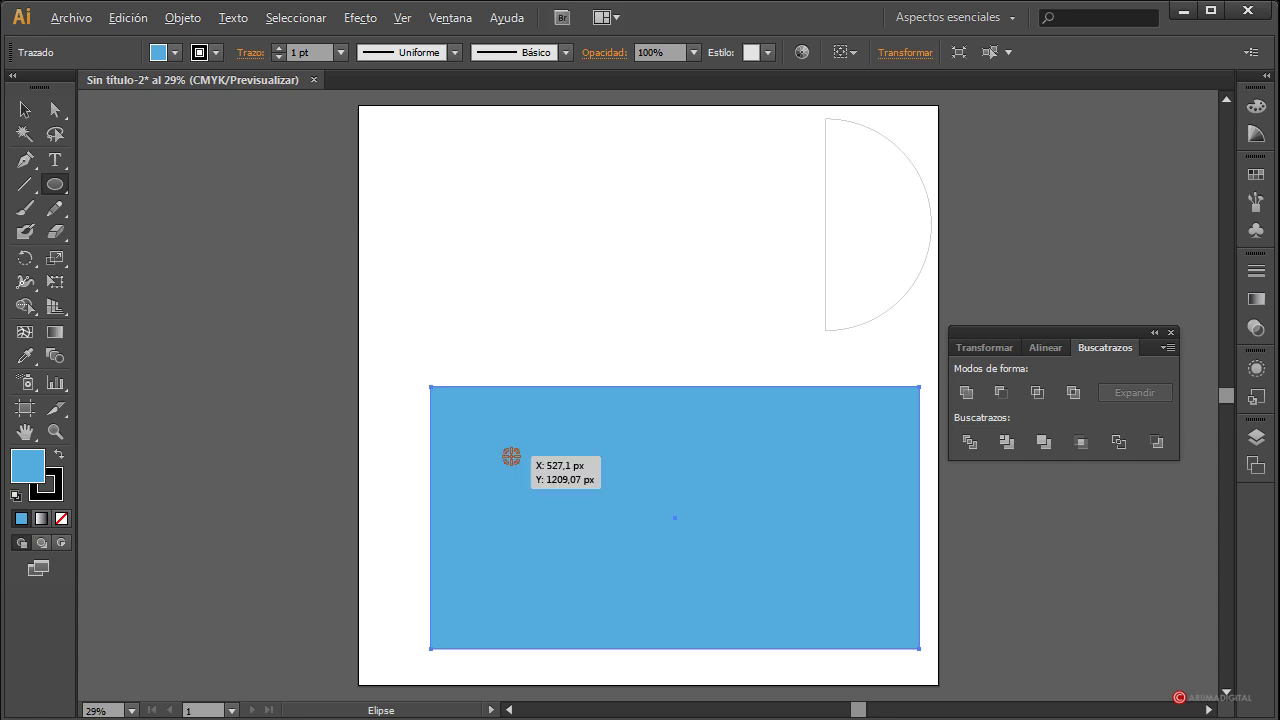
left_click_drag(508, 456, 519, 446)
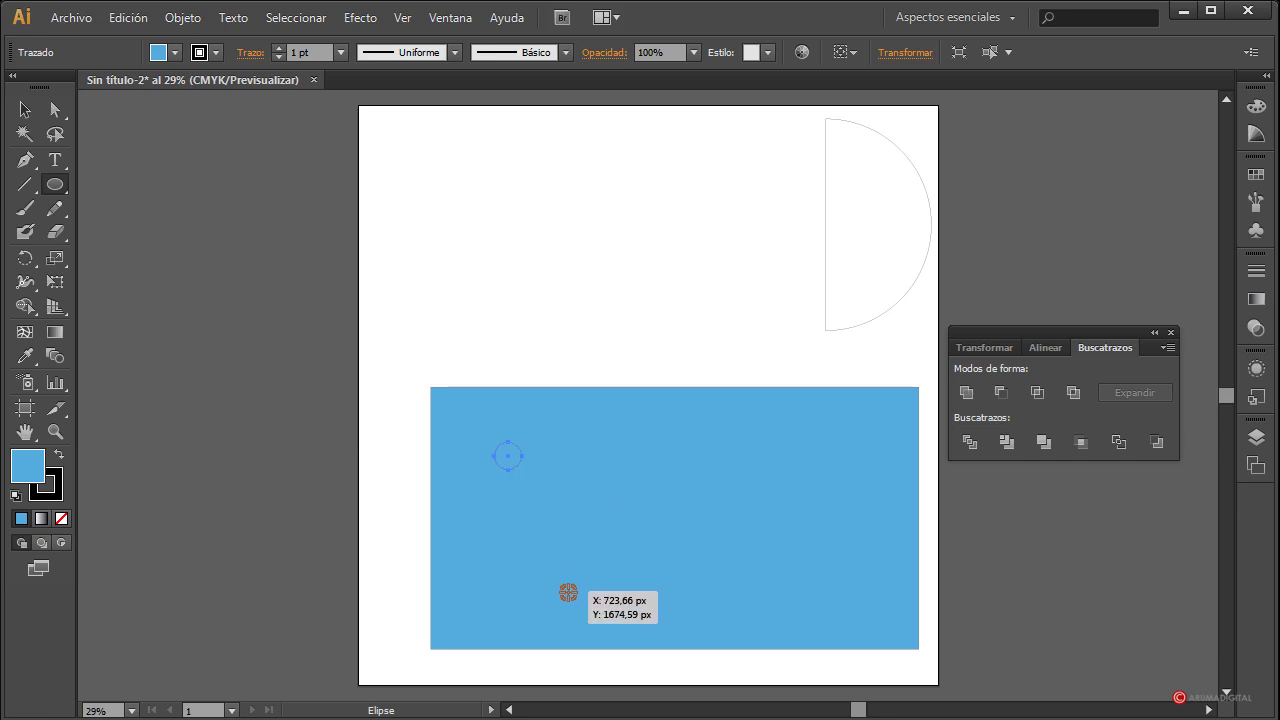
left_click_drag(568, 593, 579, 588)
left_click_drag(625, 490, 634, 479)
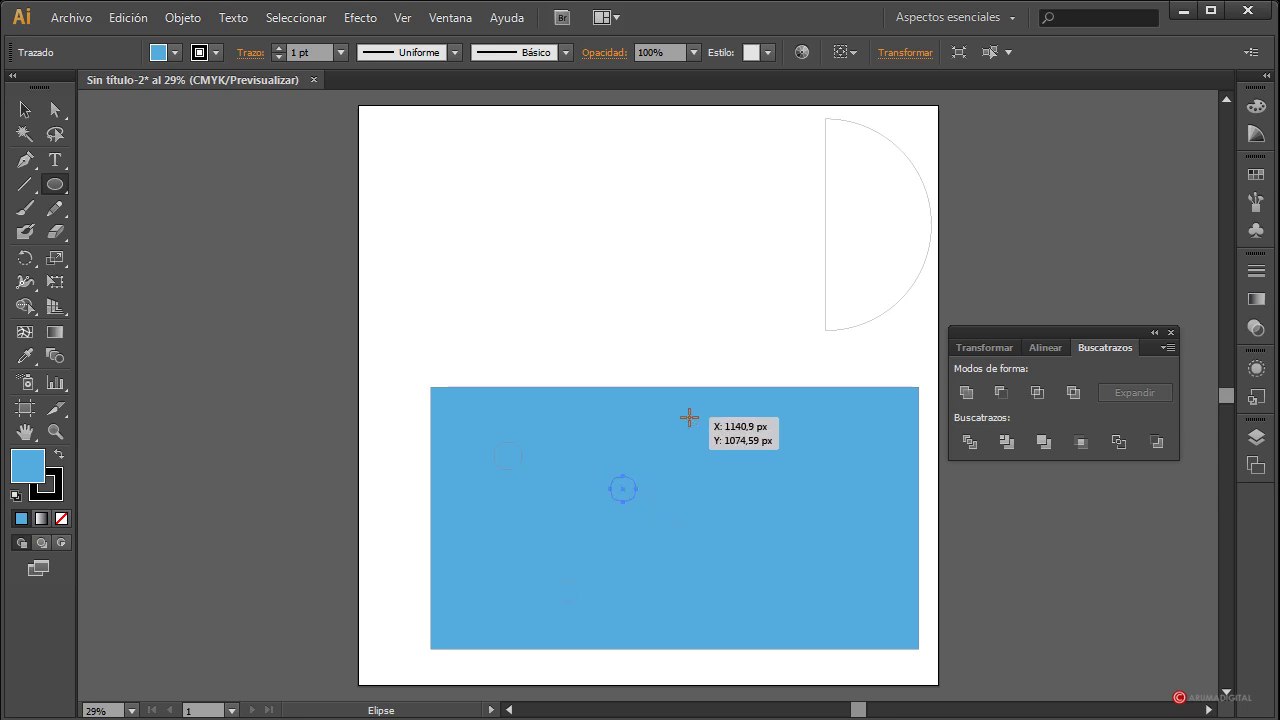
left_click_drag(689, 417, 700, 409)
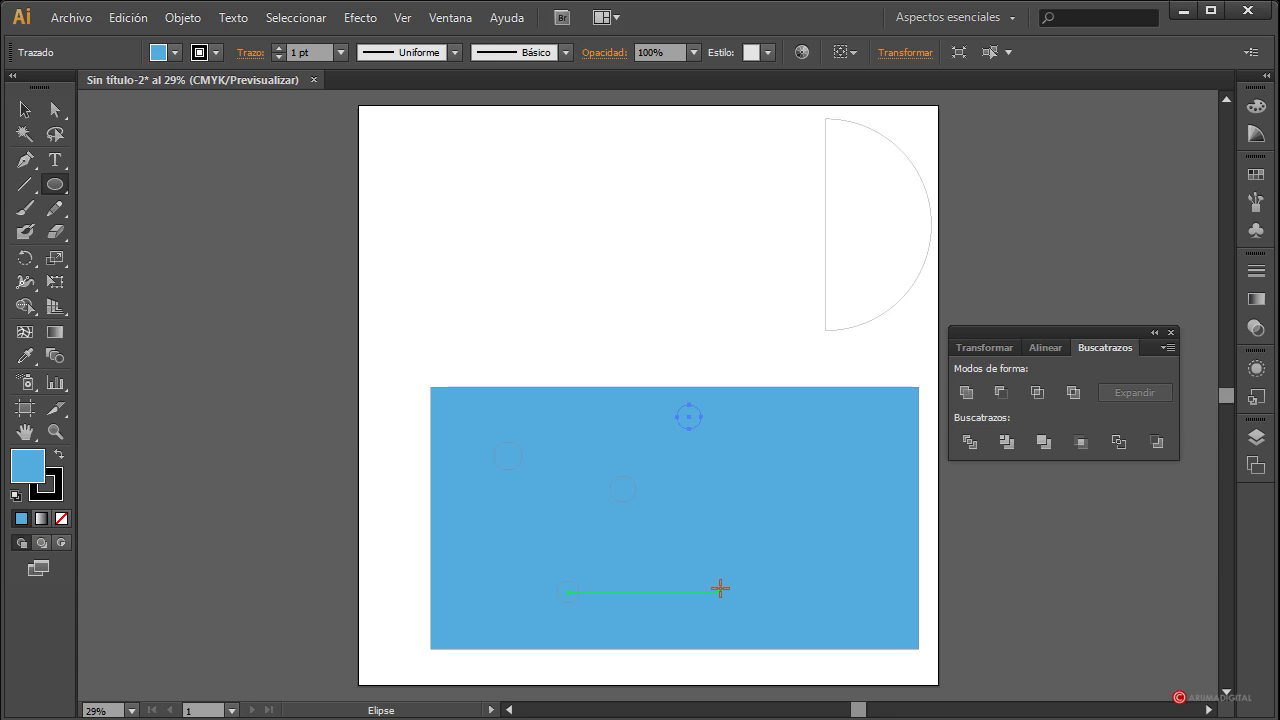
mouse_move(720, 589)
left_mouse_down()
mouse_move(734, 574)
mouse_move(728, 584)
left_mouse_up()
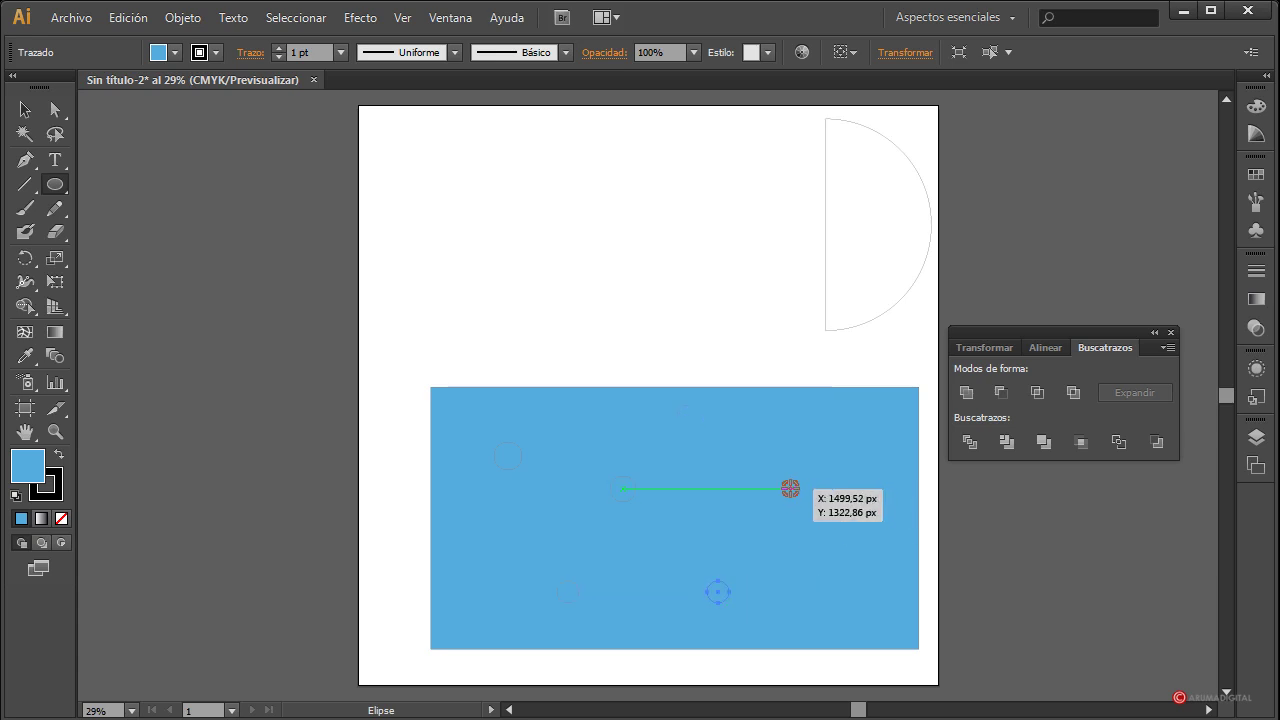
mouse_move(791, 490)
left_mouse_down()
mouse_move(808, 477)
mouse_move(798, 482)
left_mouse_up()
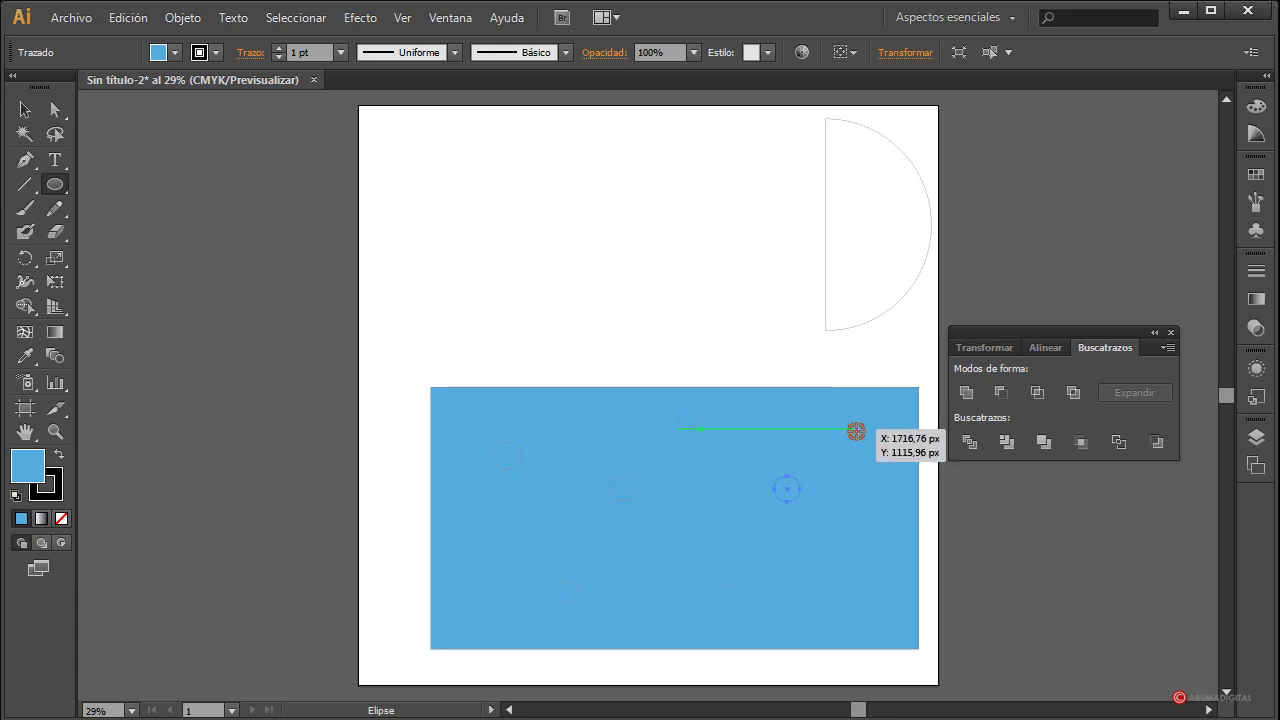
left_click_drag(856, 431, 866, 440)
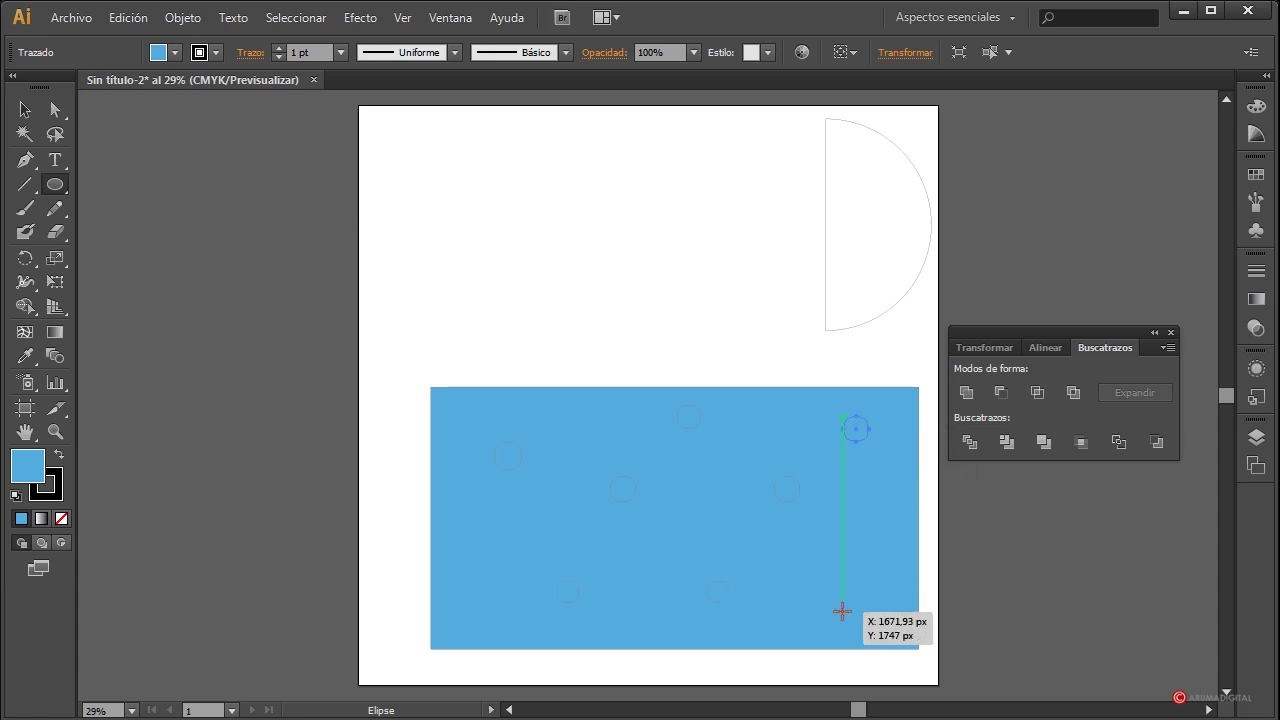
left_click_drag(842, 611, 860, 598)
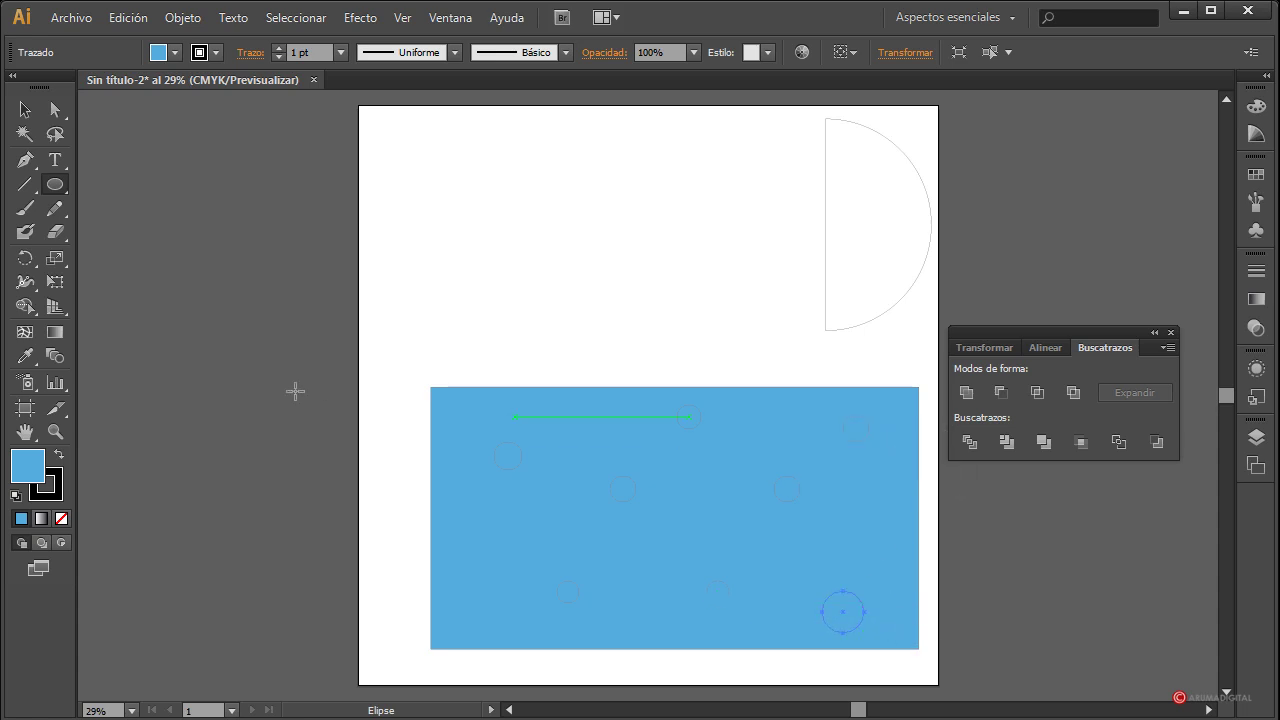
Step: Select all eight circles on the blue rectangle
left_click(26, 109)
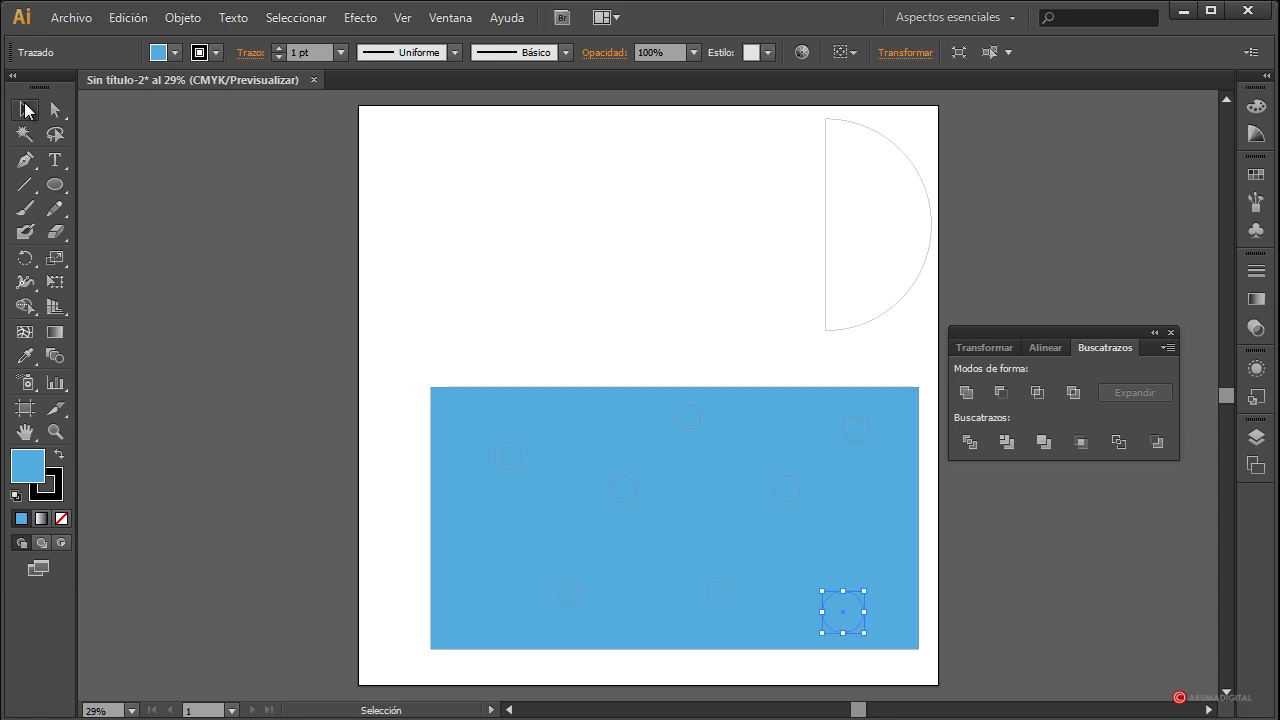
left_click(524, 457)
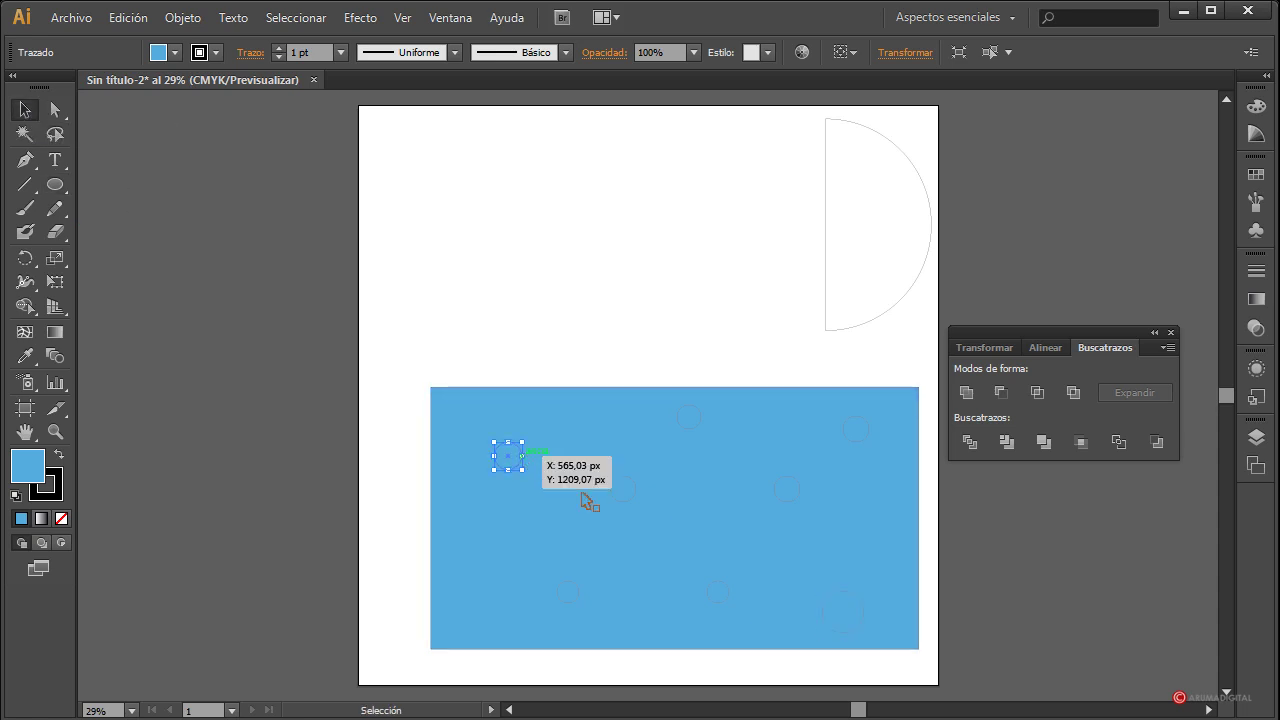
left_click(636, 490, "shift")
left_click(698, 426, "shift")
left_click(797, 500, "shift")
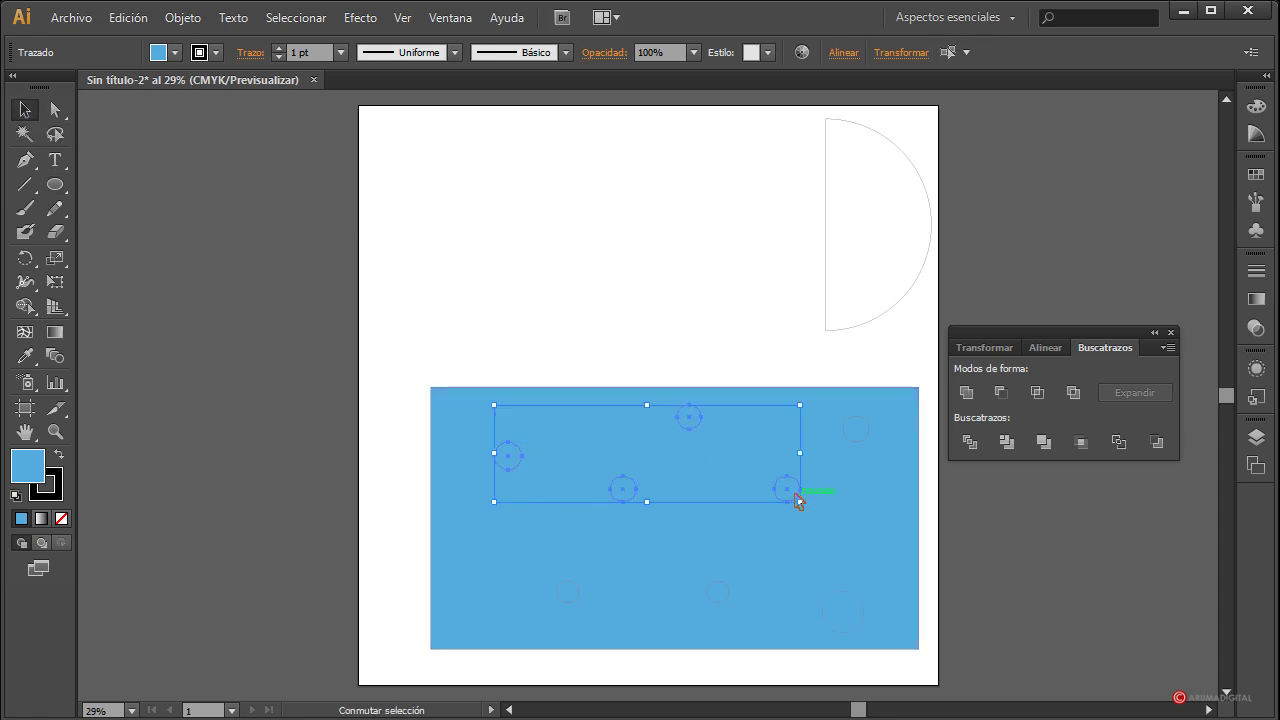
left_click(566, 598, "shift")
left_click(722, 593, "shift")
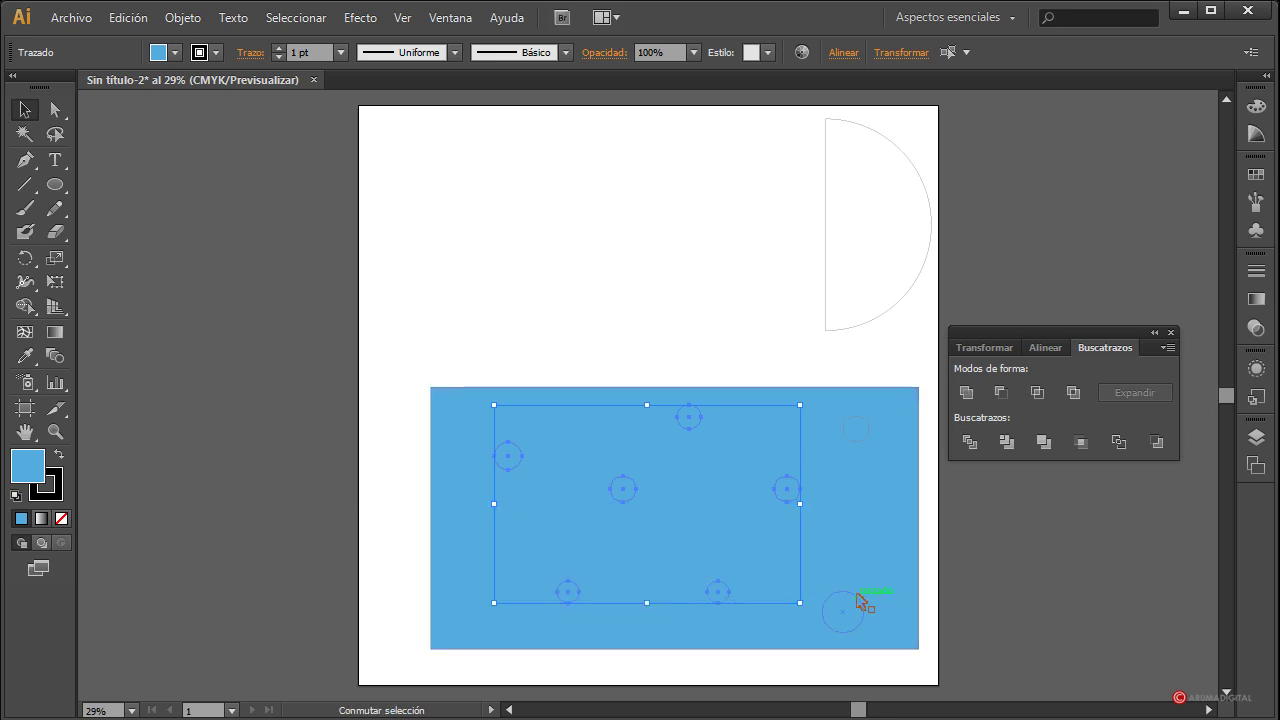
left_click(857, 600, "shift")
left_click(870, 431, "shift")
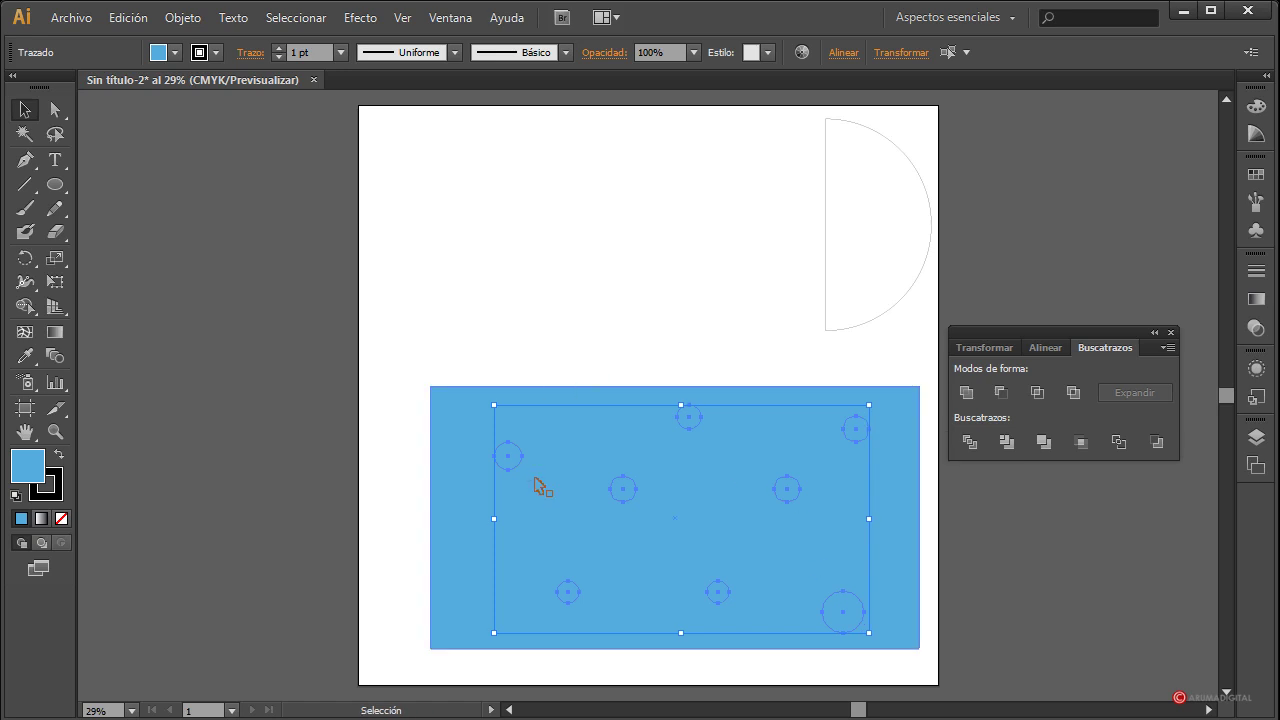
Step: Give the circles a white fill and a white 5 pt stroke
left_click(174, 52)
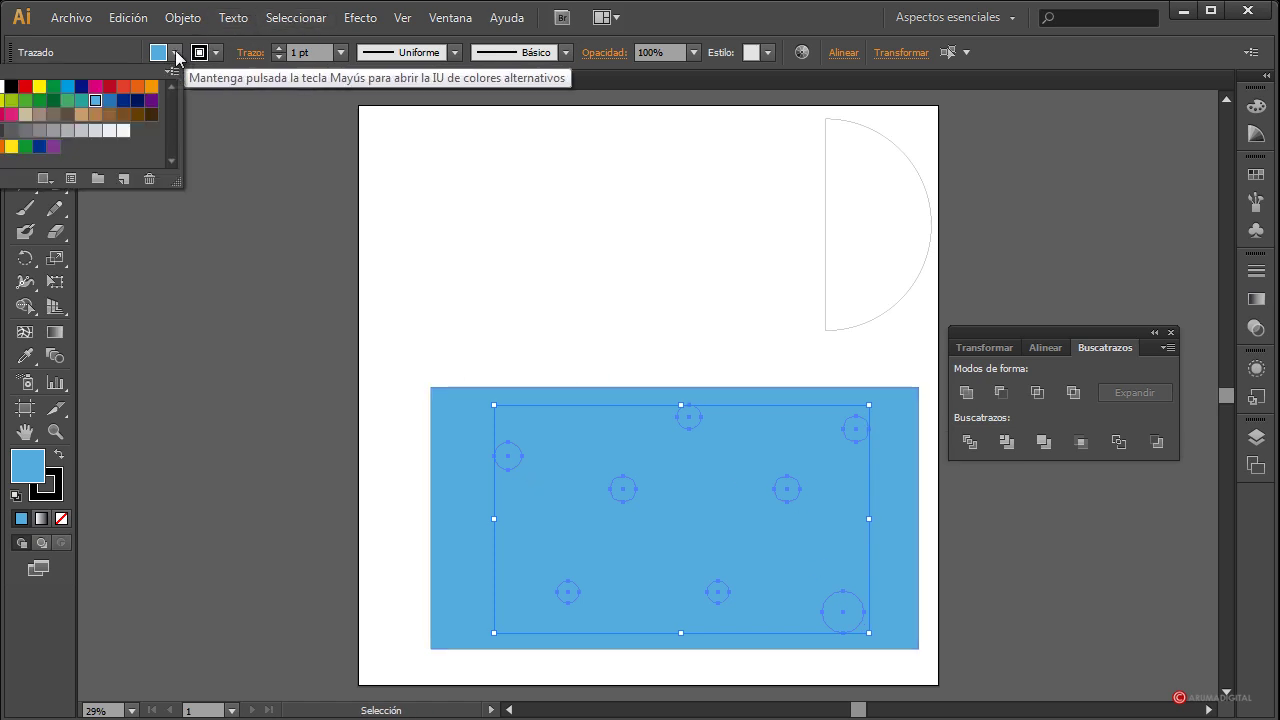
left_click(4, 87)
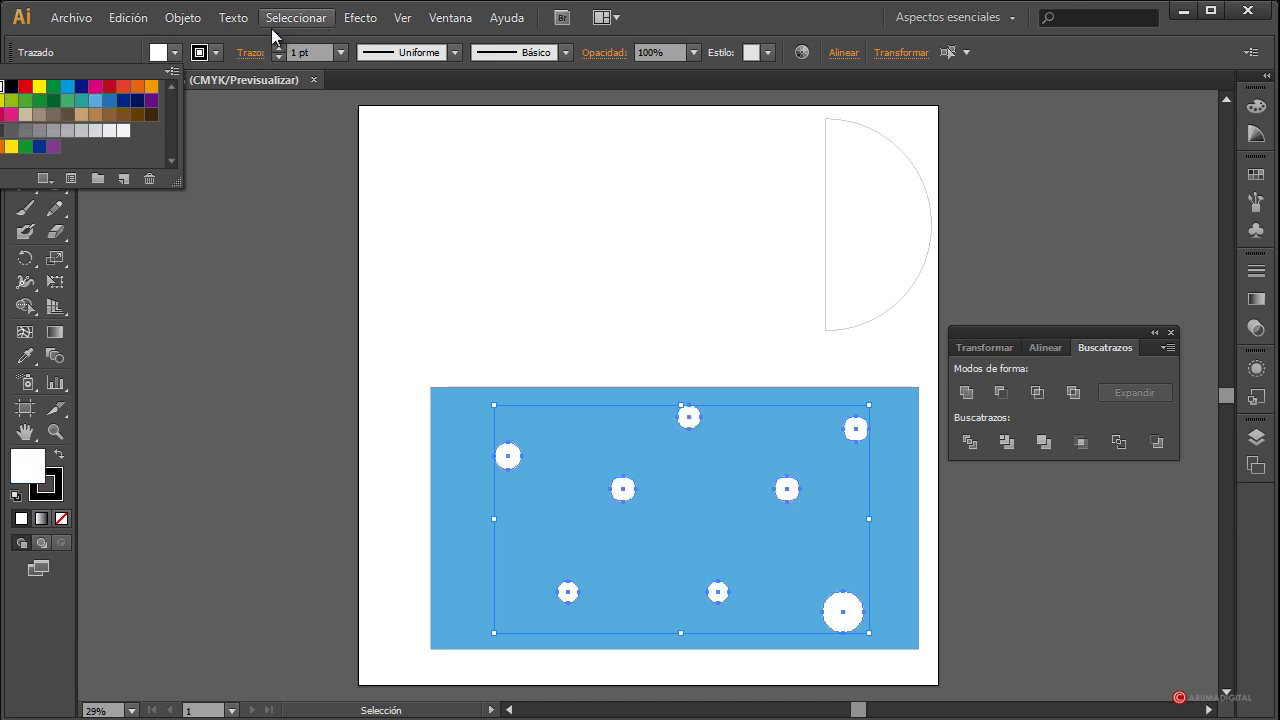
left_click(216, 52)
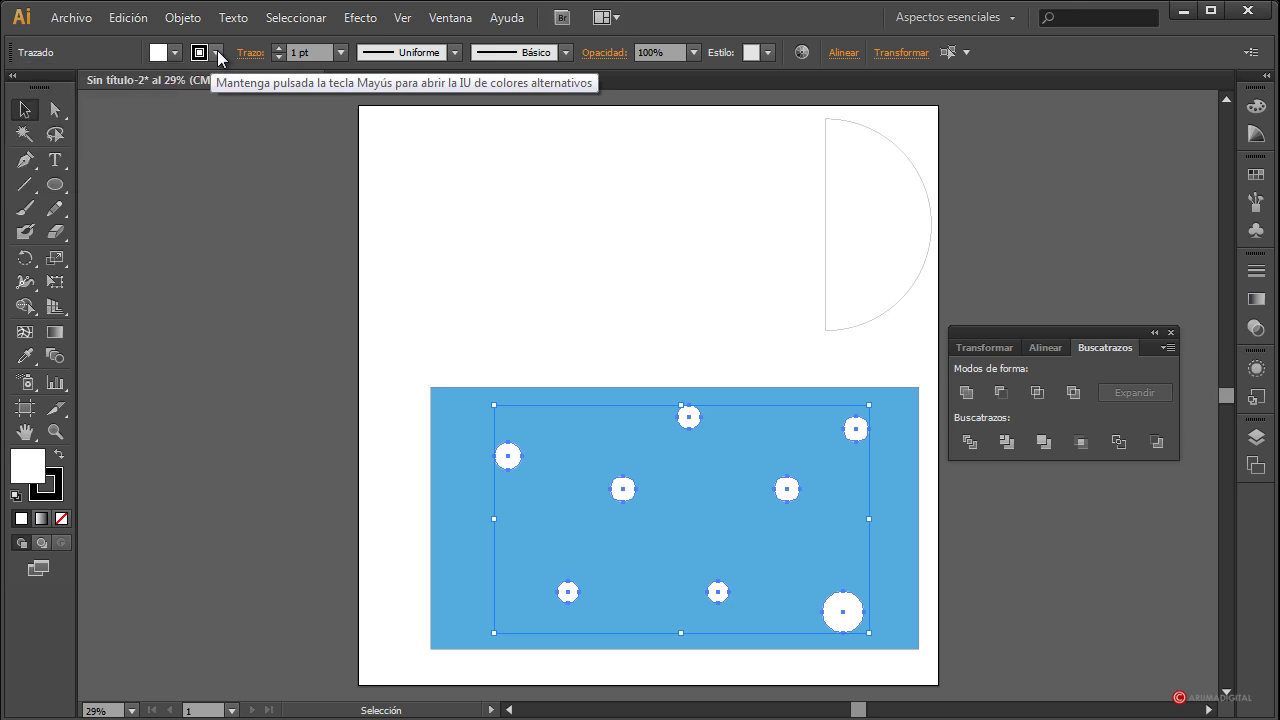
left_click(40, 97)
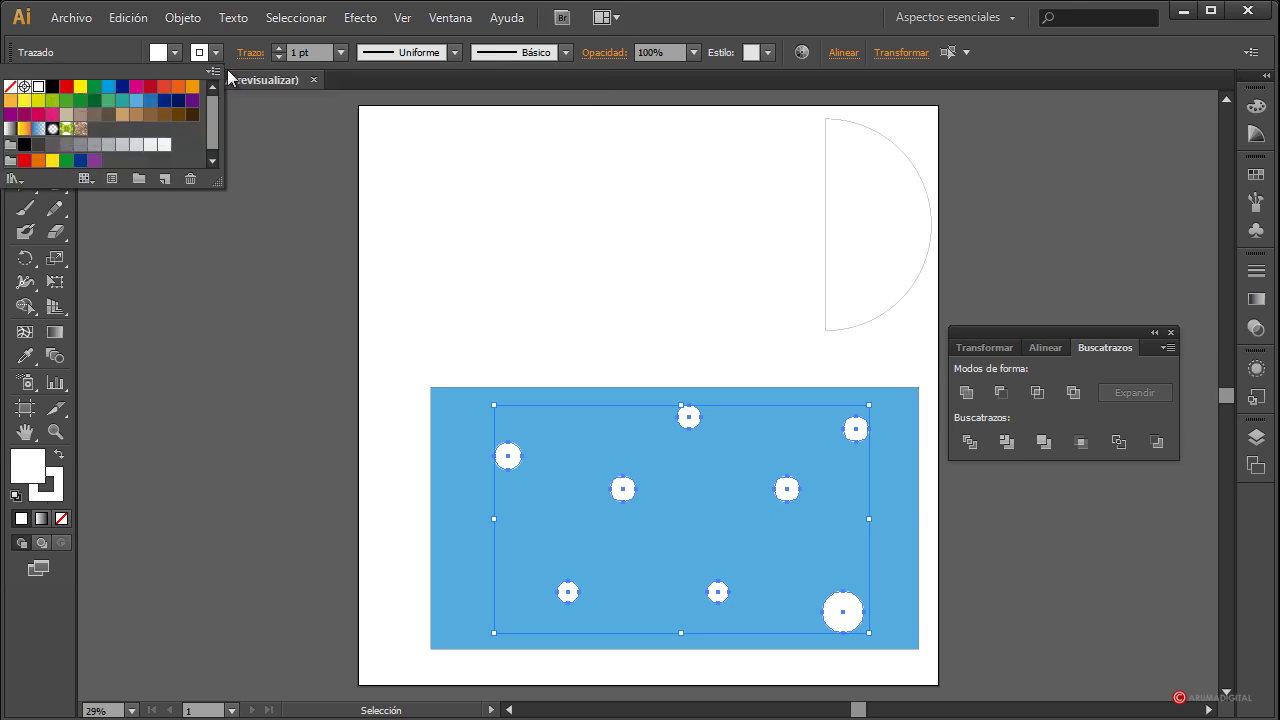
left_click(341, 52)
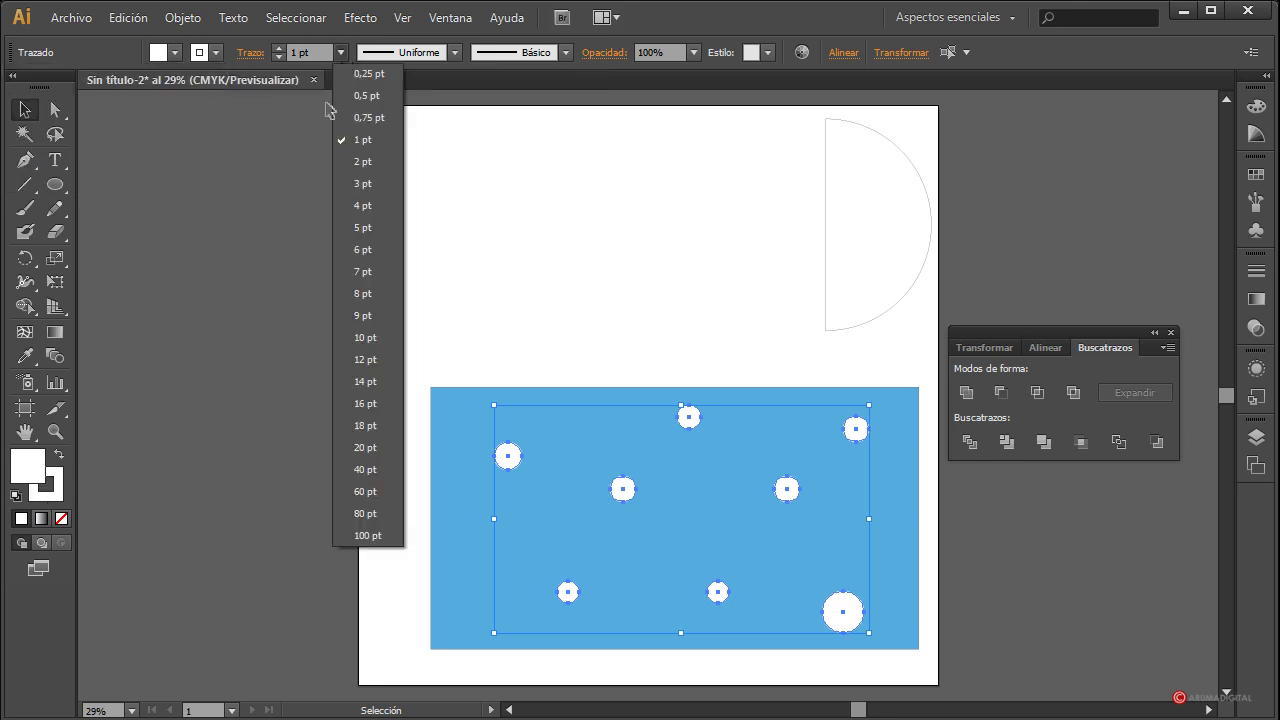
left_click(362, 229)
Step: Try red and magenta fills, settle on orange, and thicken the stroke to 20 pt
left_click(175, 52)
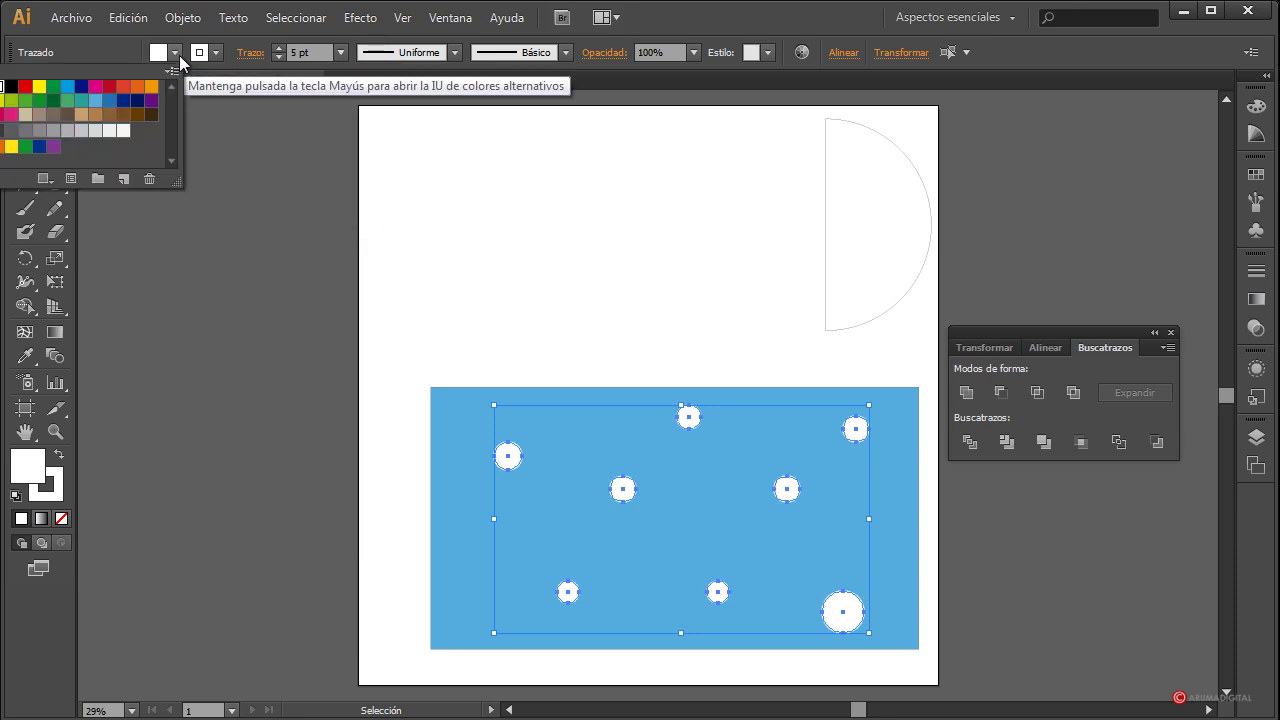
left_click(109, 88)
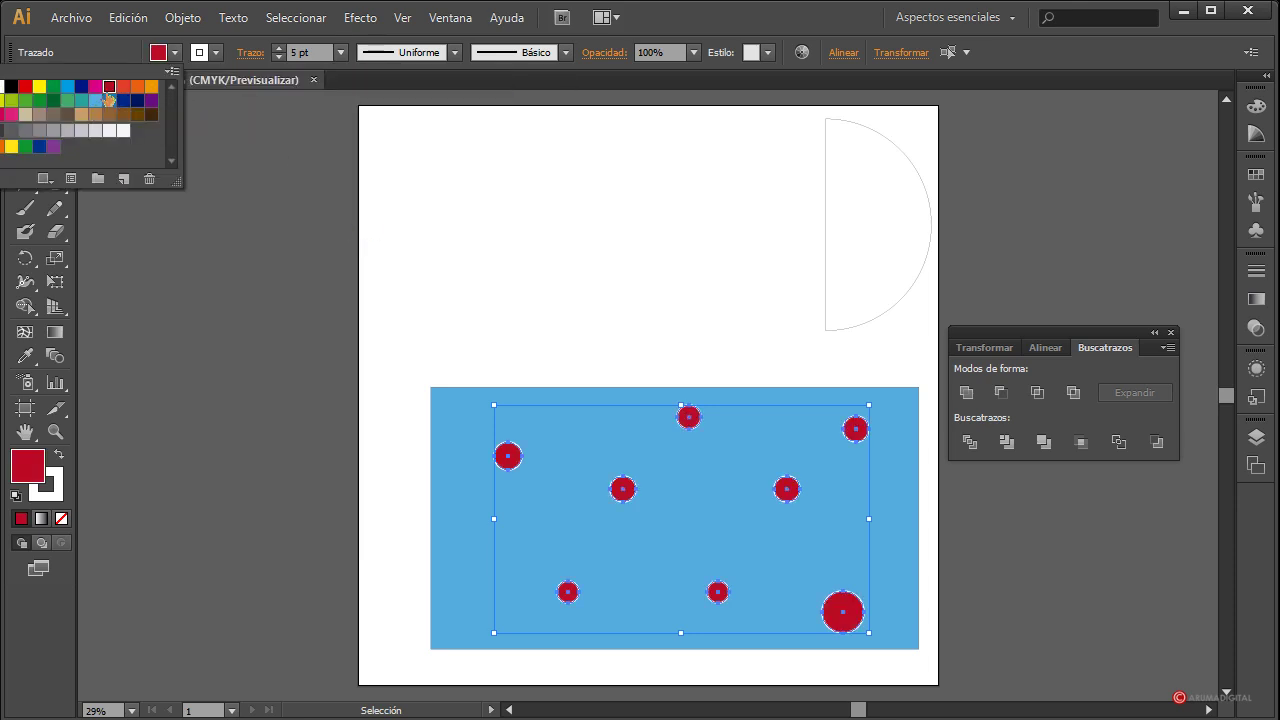
left_click(25, 86)
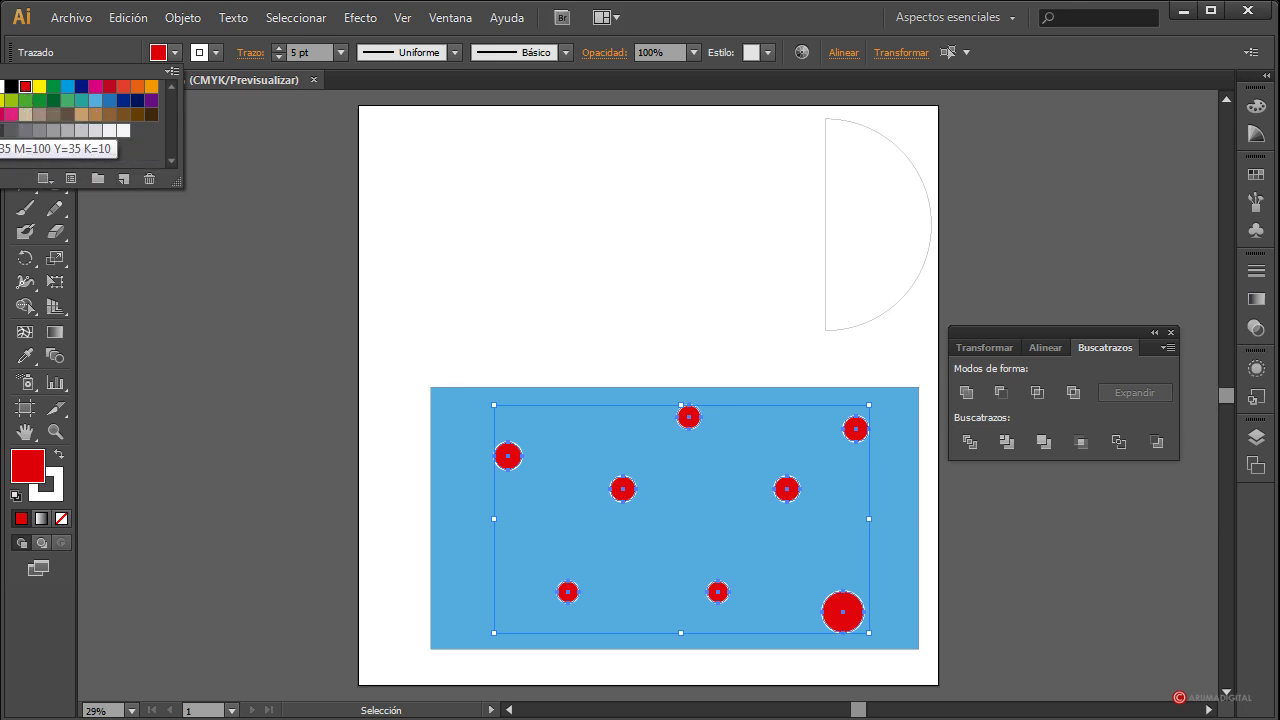
left_click(3, 114)
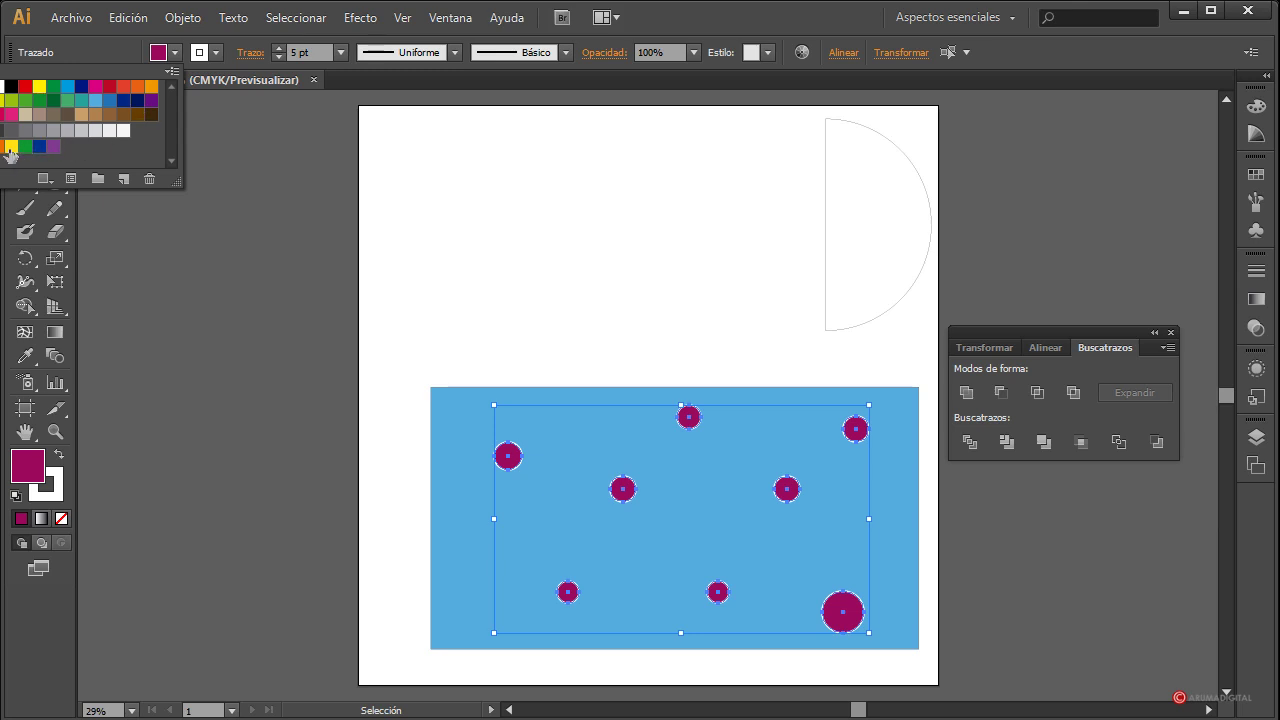
left_click(11, 148)
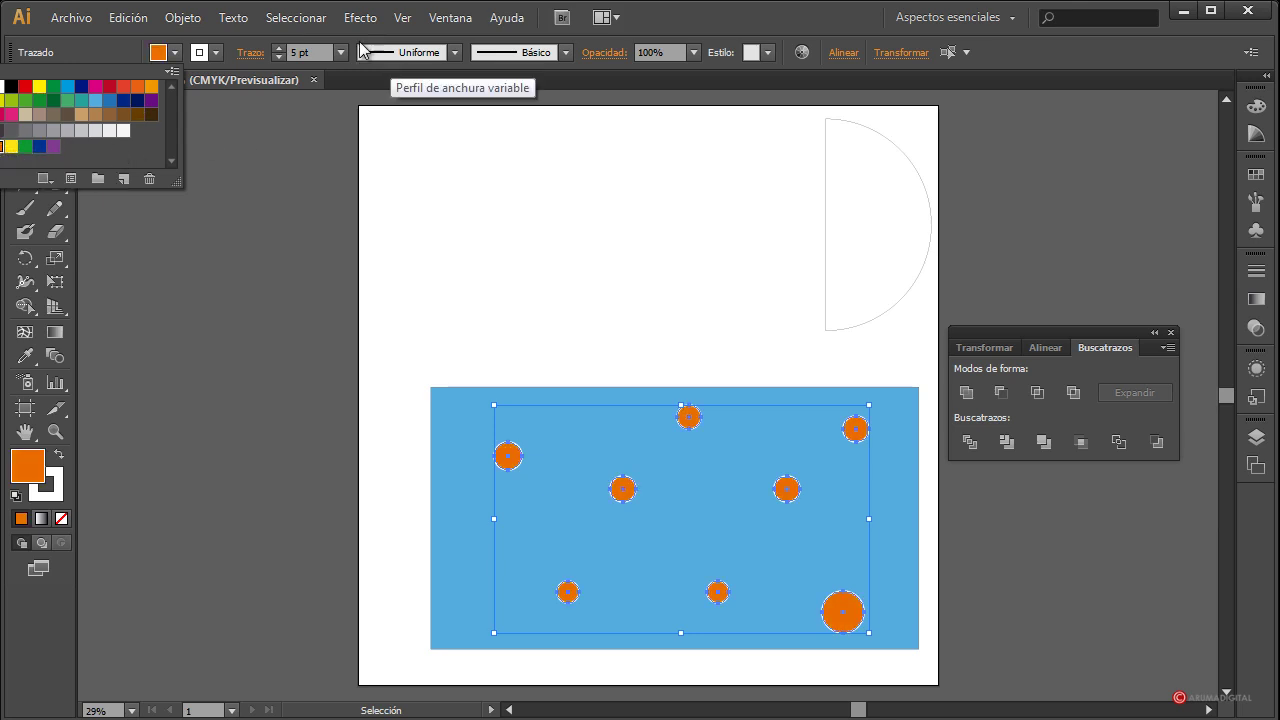
left_click(341, 52)
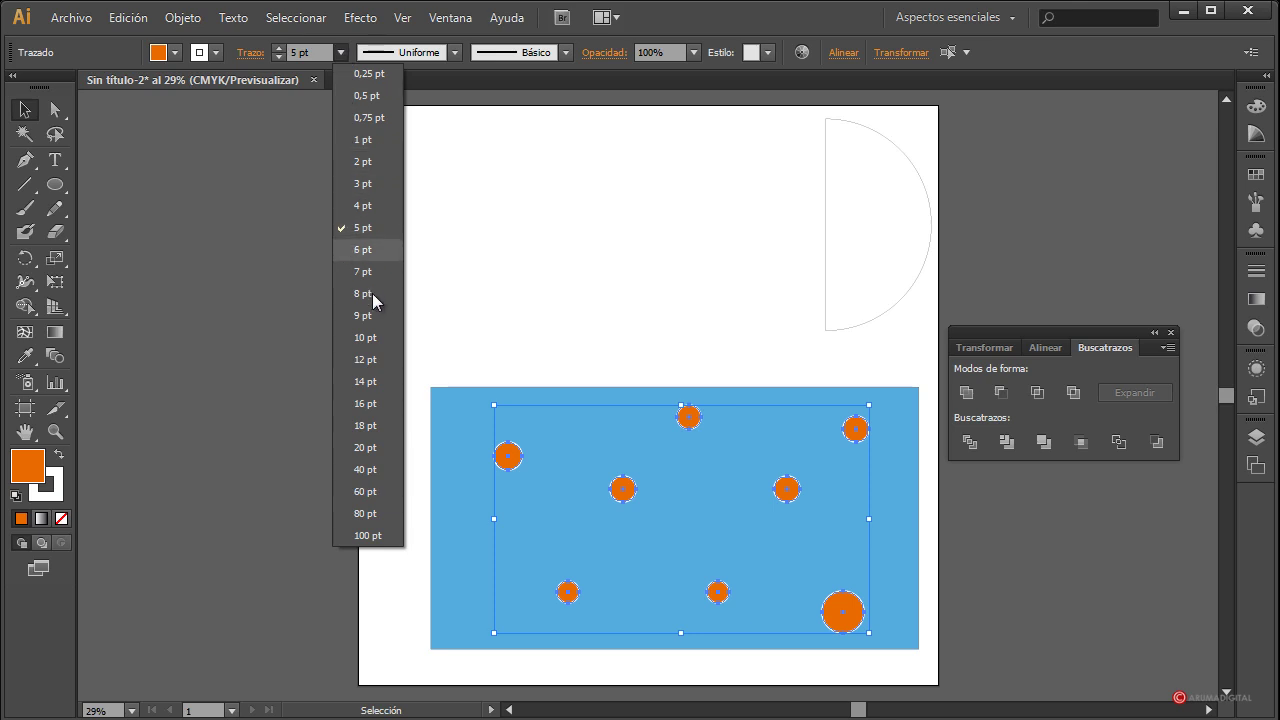
left_click(366, 337)
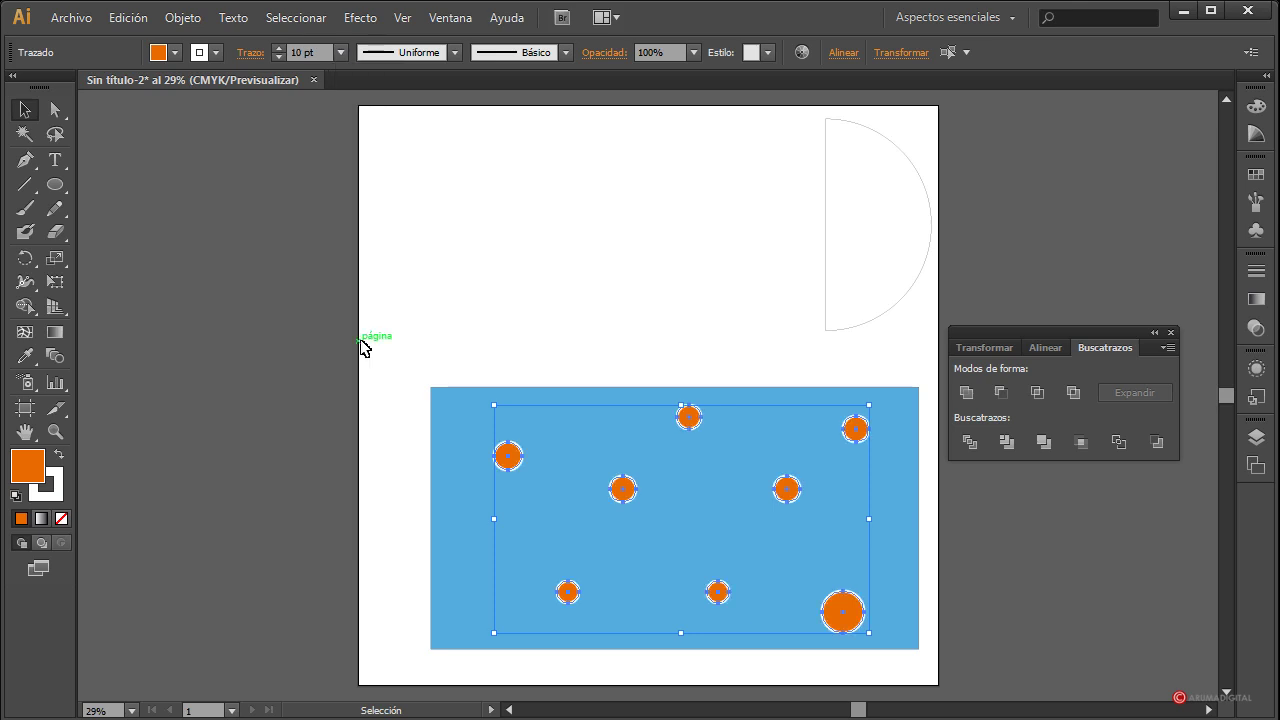
left_click(340, 53)
left_click(366, 446)
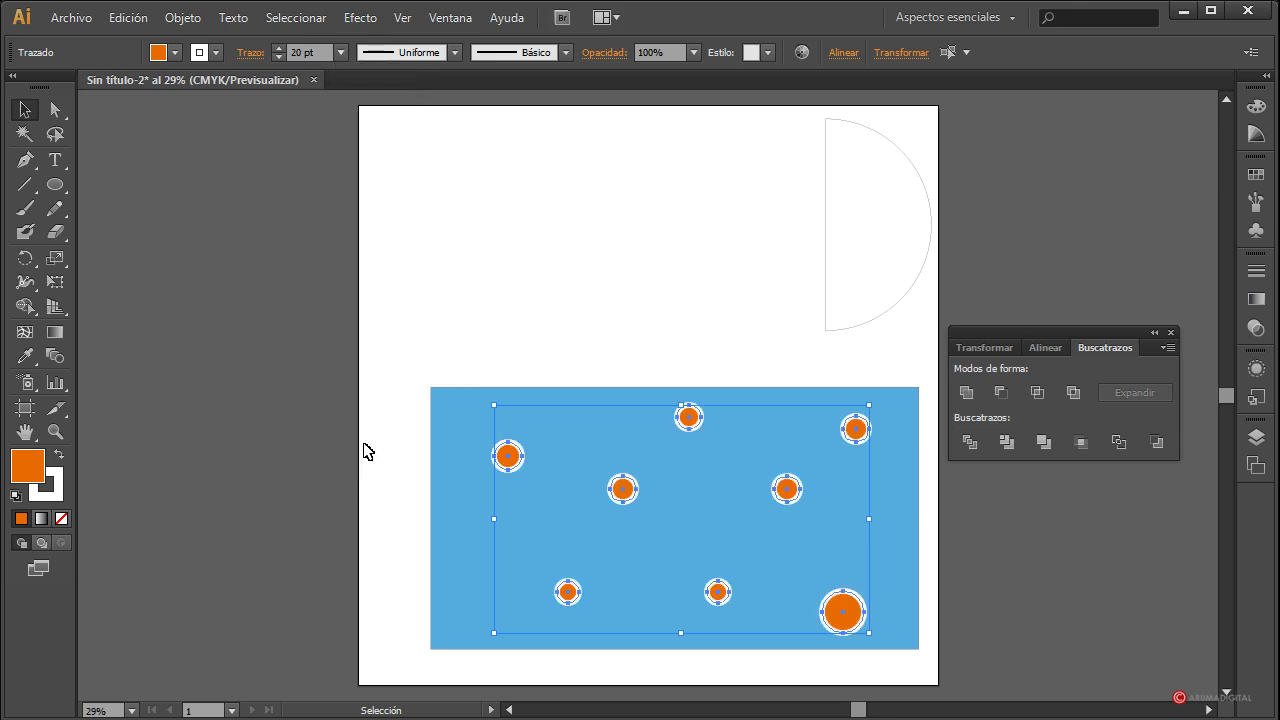
left_click(322, 420)
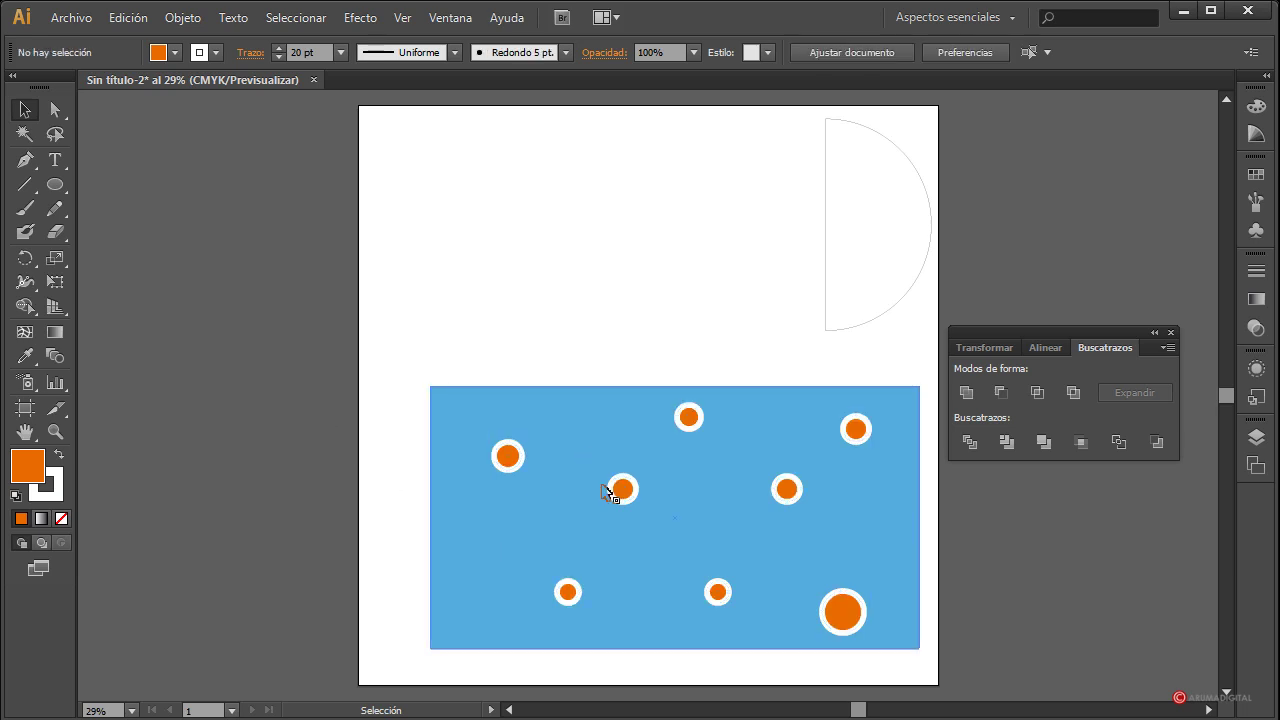
Step: Draw a white 20 pt line from the left orange node to the top node
left_click(24, 184)
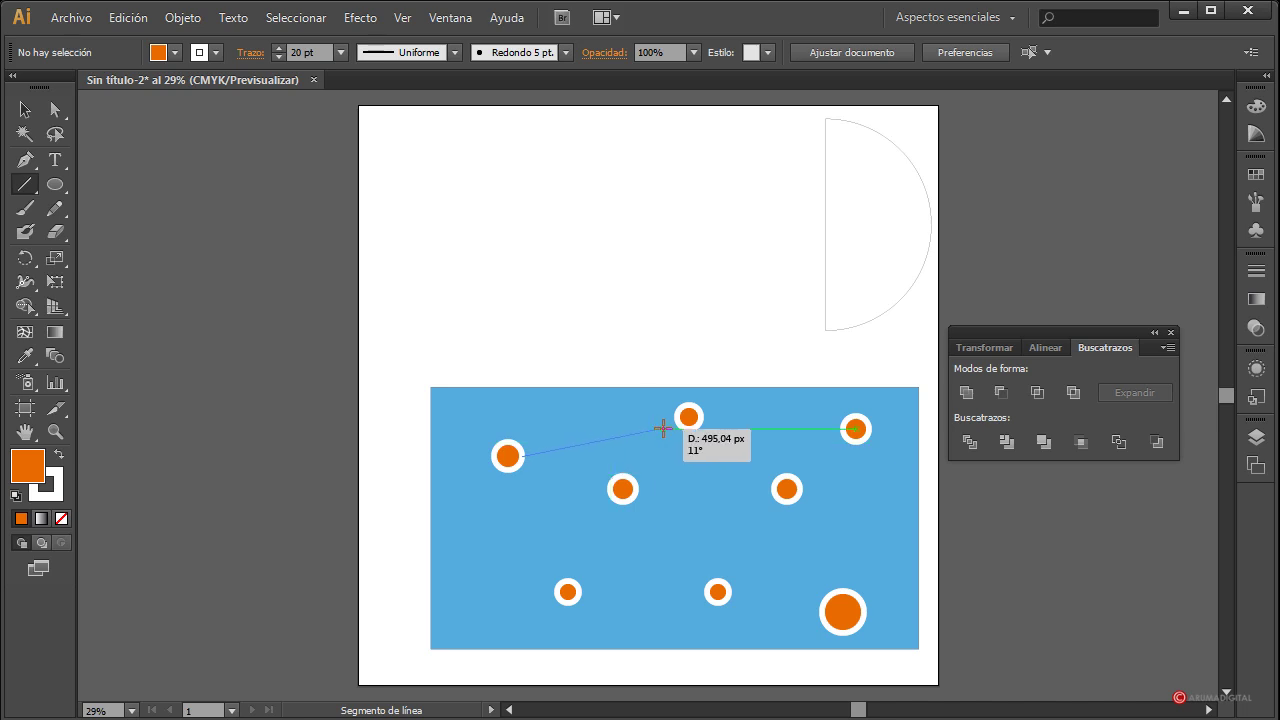
left_click_drag(520, 453, 662, 430)
key("ctrl+z")
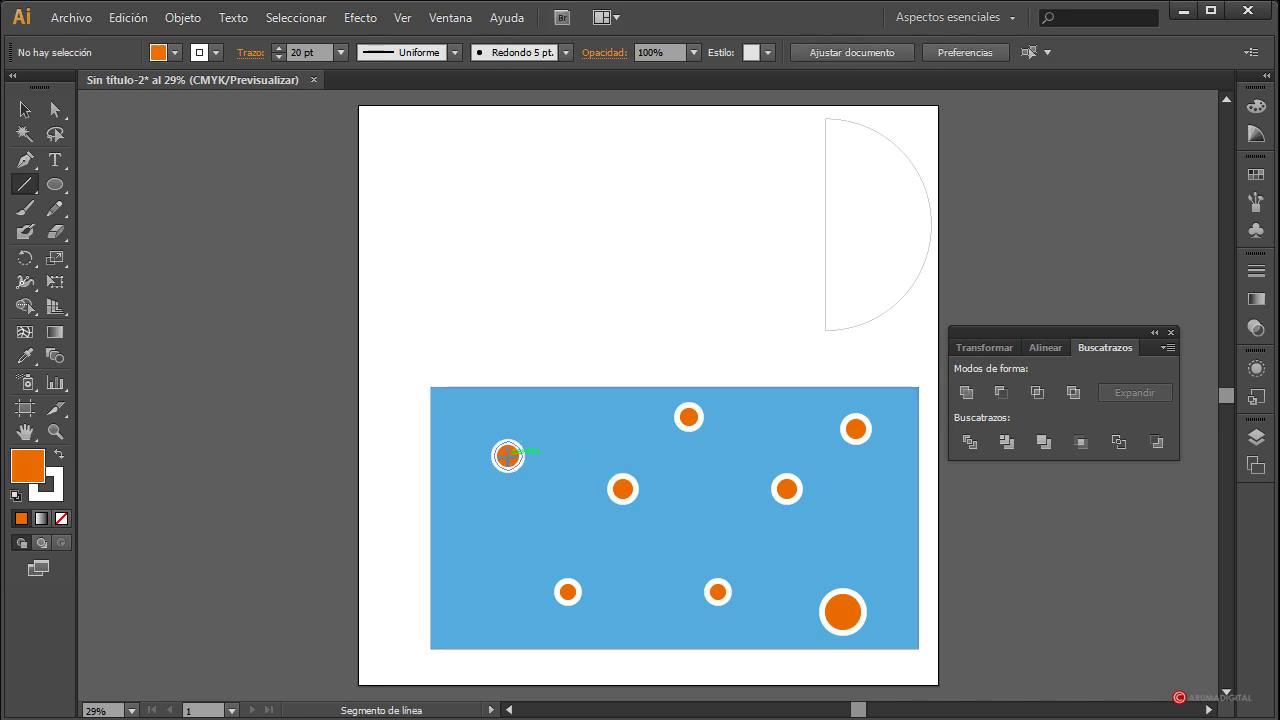
left_click_drag(508, 456, 688, 418)
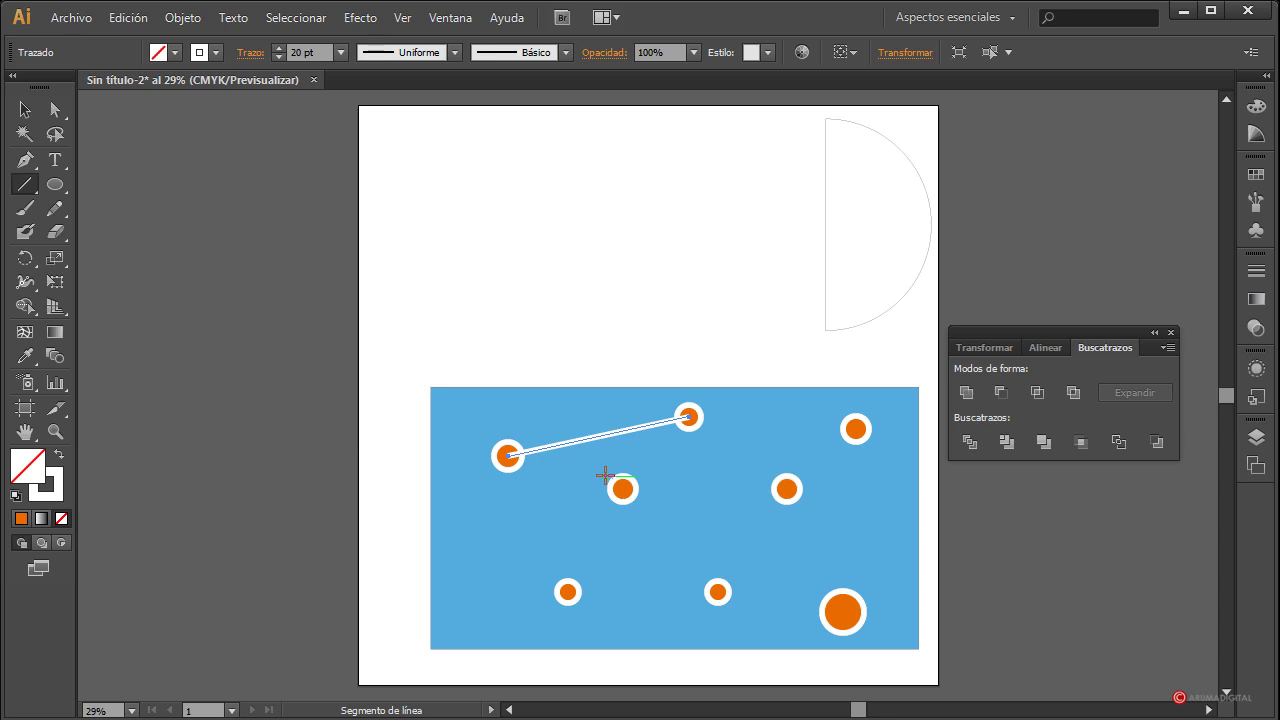
key("ctrl")
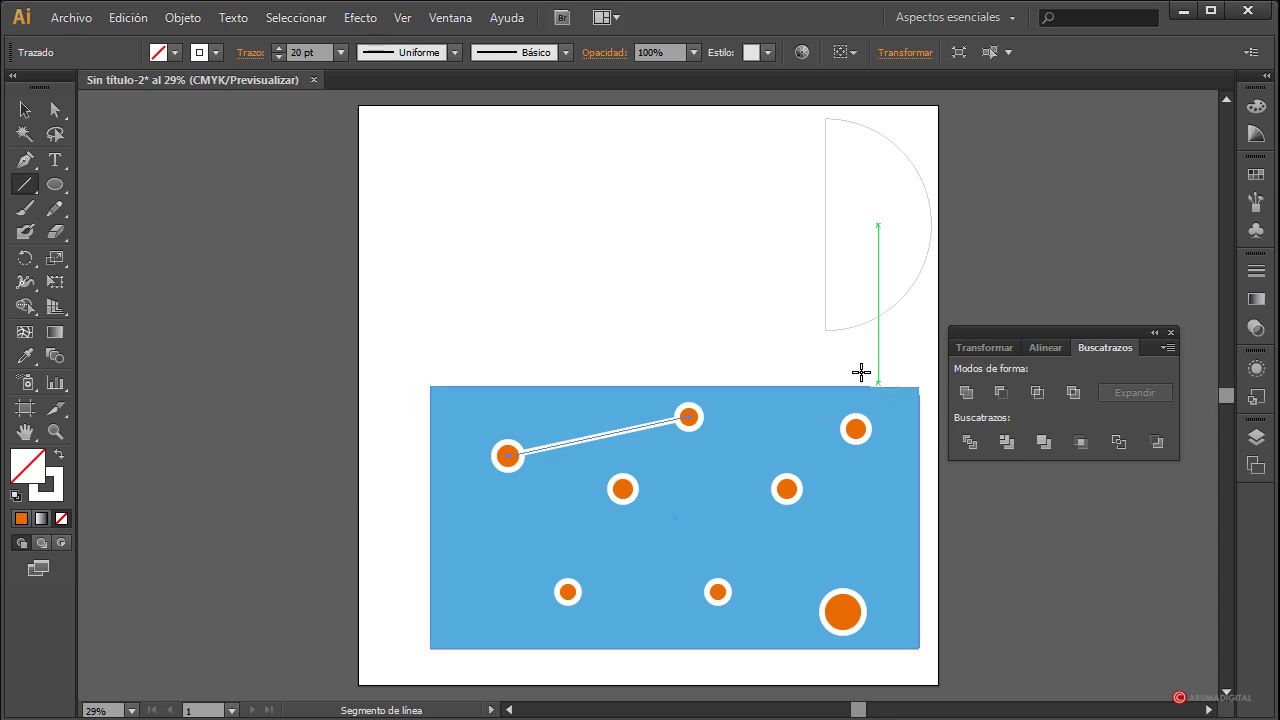
key("ctrl")
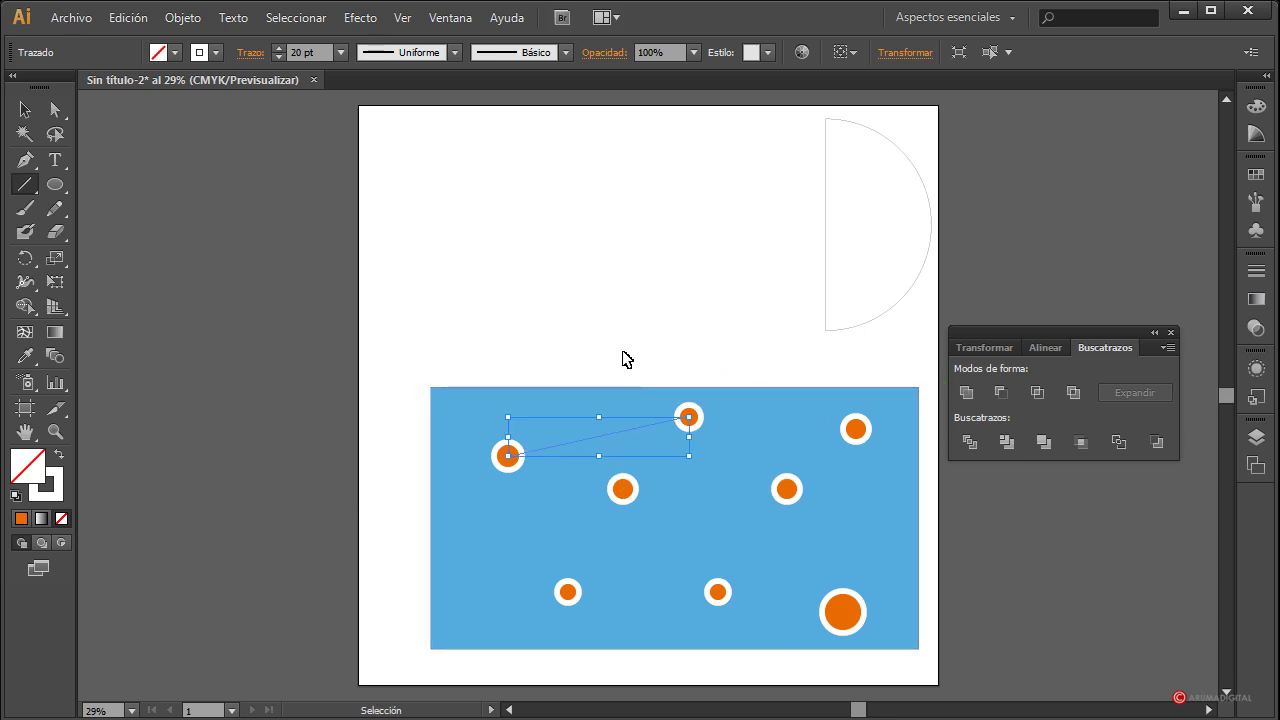
left_click(623, 352, "ctrl")
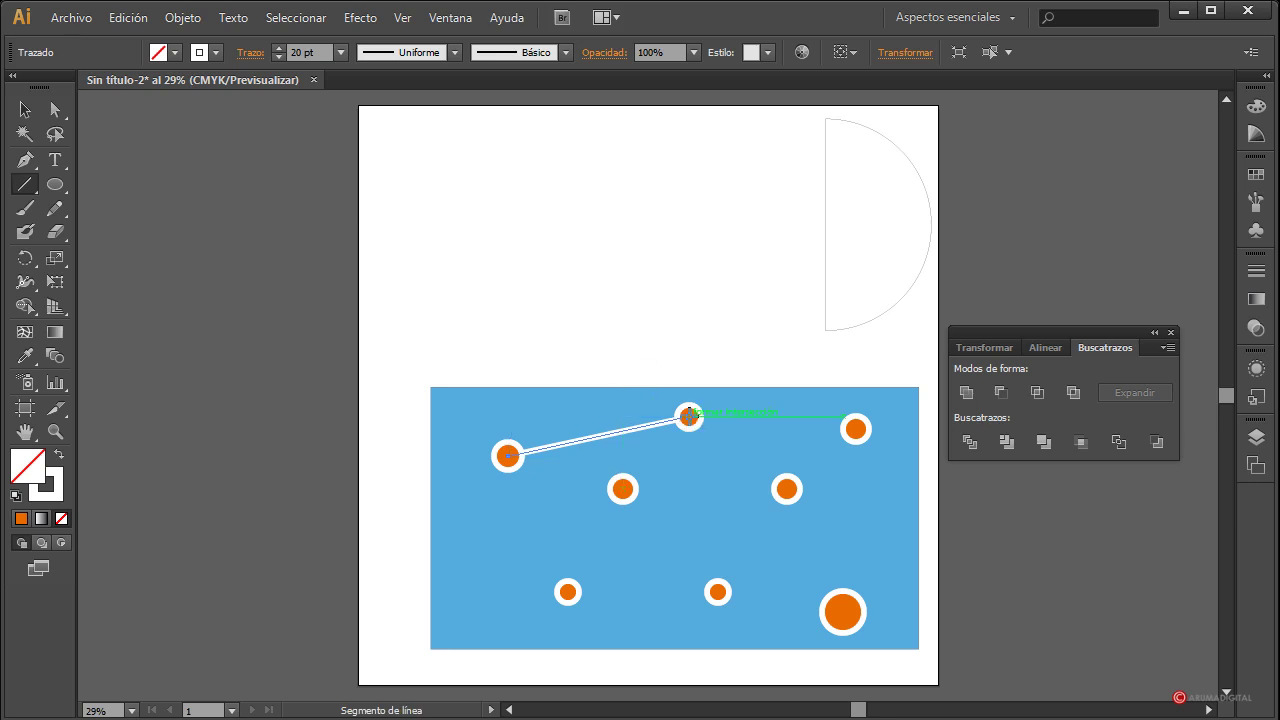
Step: Connect the remaining orange nodes to one another with more white lines
left_click_drag(689, 416, 855, 429)
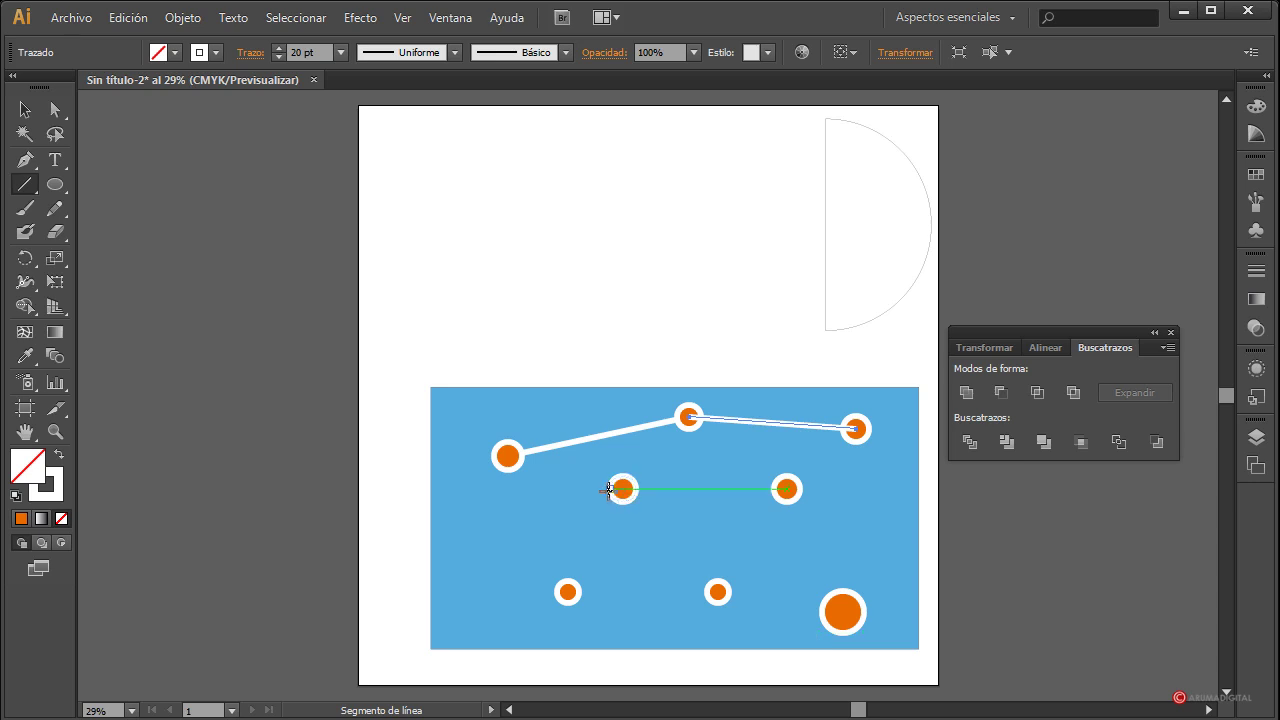
left_click_drag(623, 488, 787, 488)
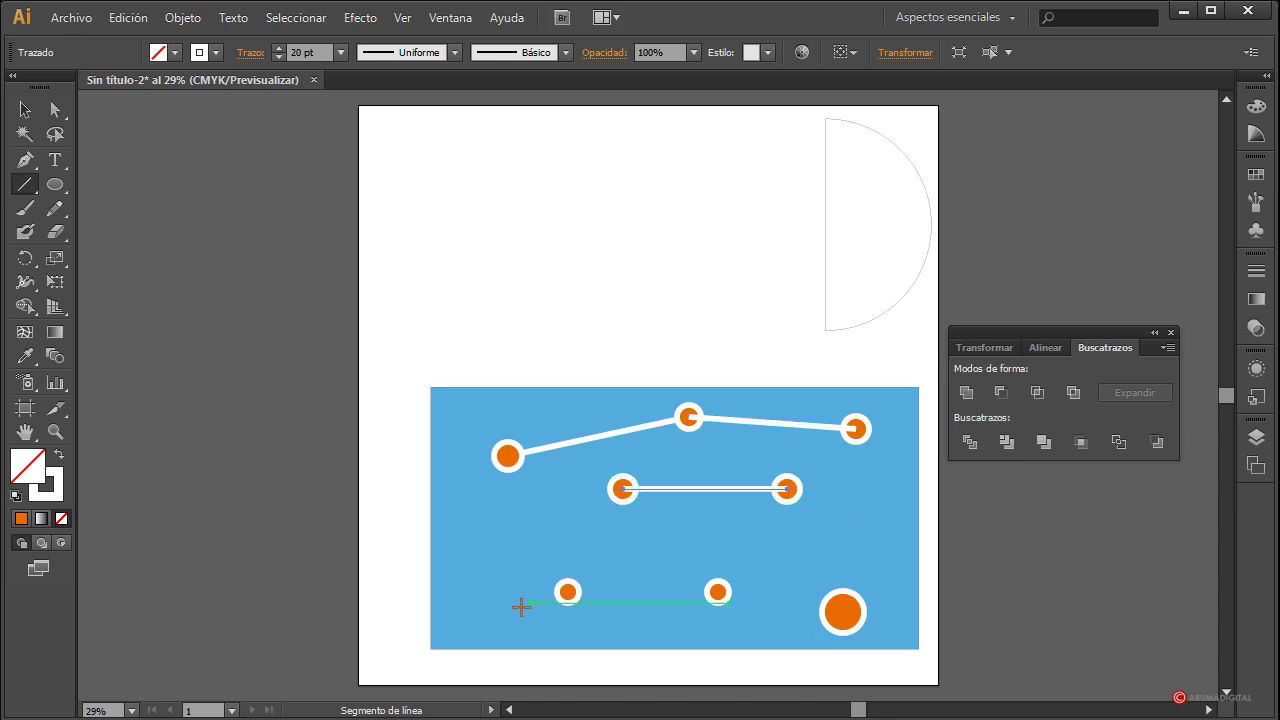
left_click_drag(567, 591, 623, 488)
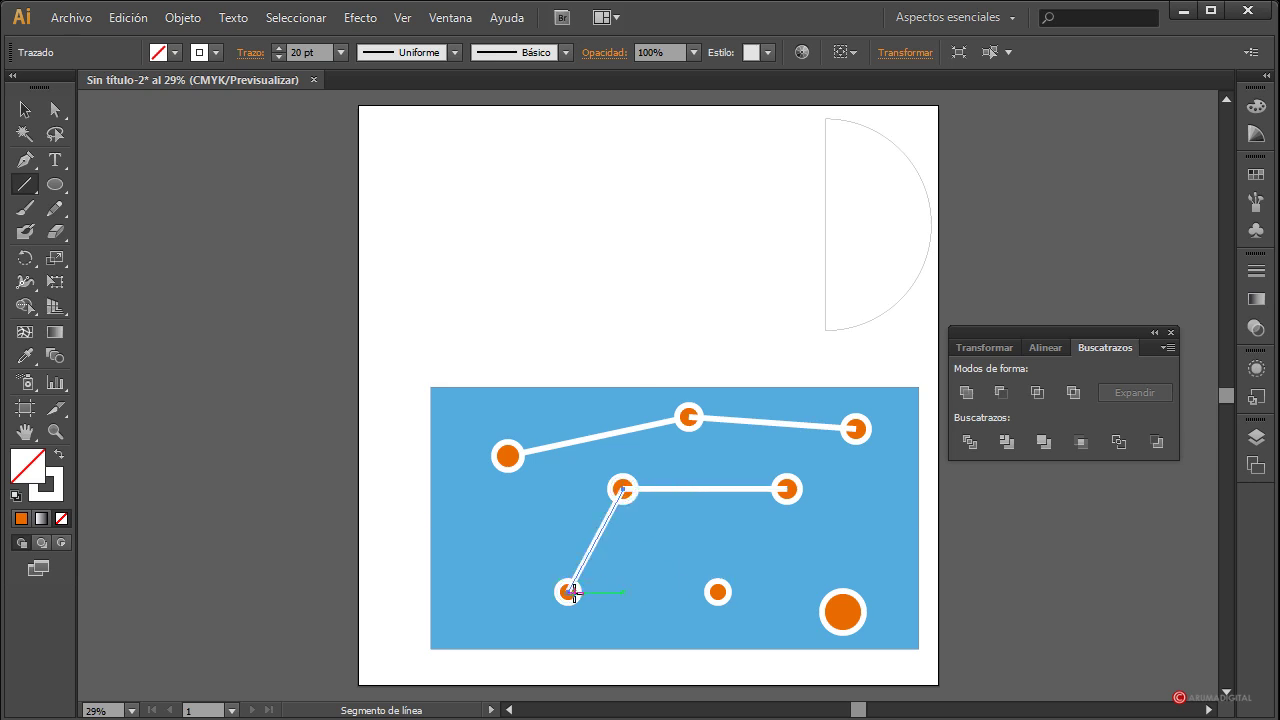
mouse_move(567, 591)
left_mouse_down()
mouse_move(717, 591)
mouse_move(787, 488)
mouse_move(843, 609)
left_mouse_up()
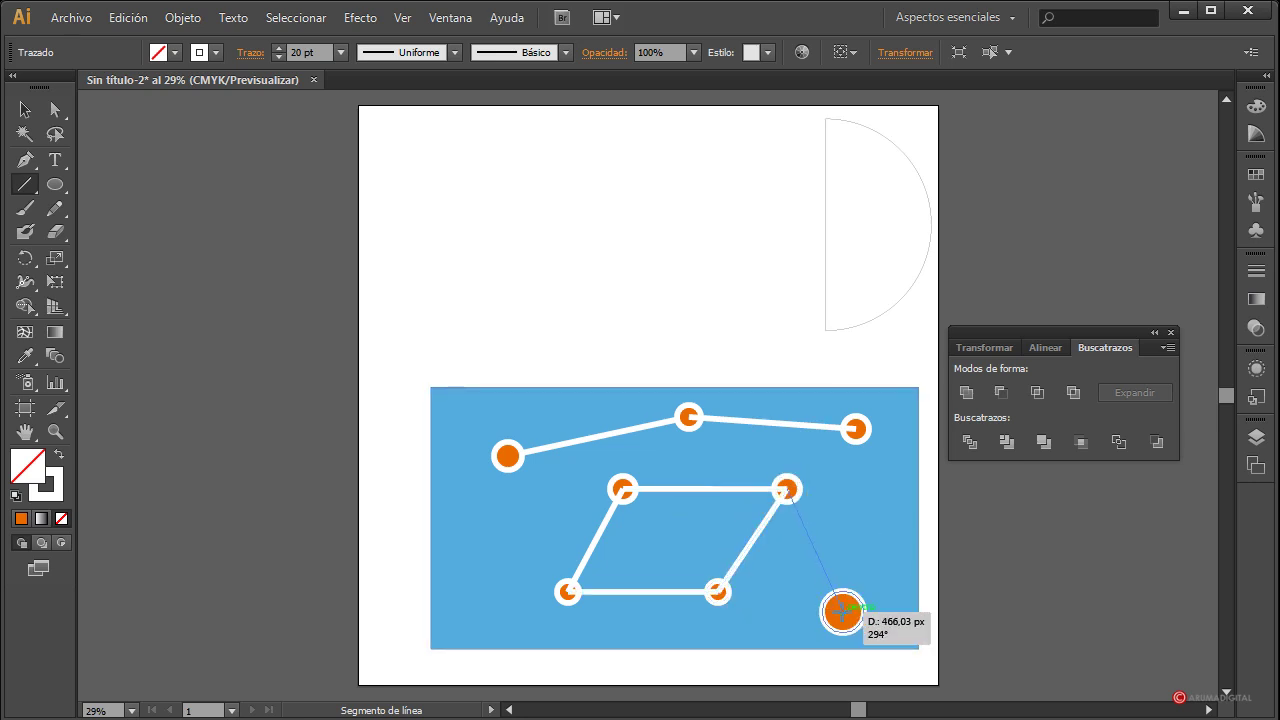
left_click_drag(787, 488, 855, 428)
left_click_drag(689, 416, 623, 488)
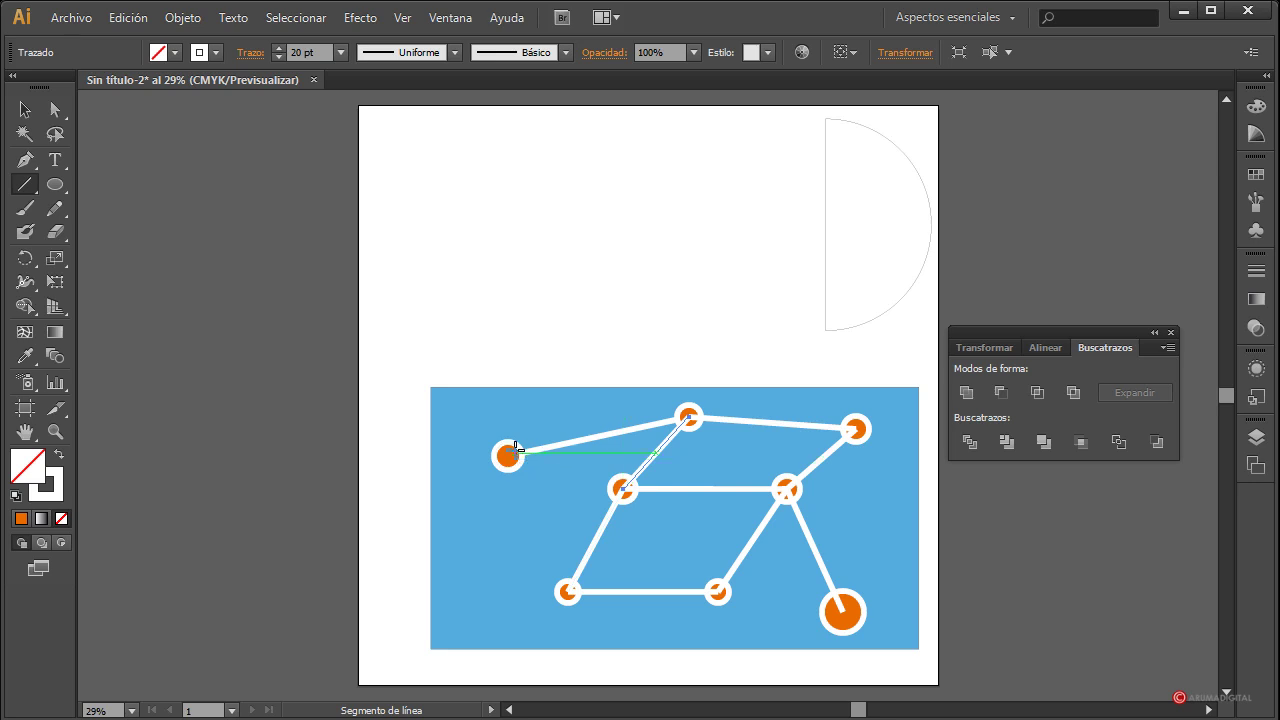
left_click_drag(508, 456, 623, 488)
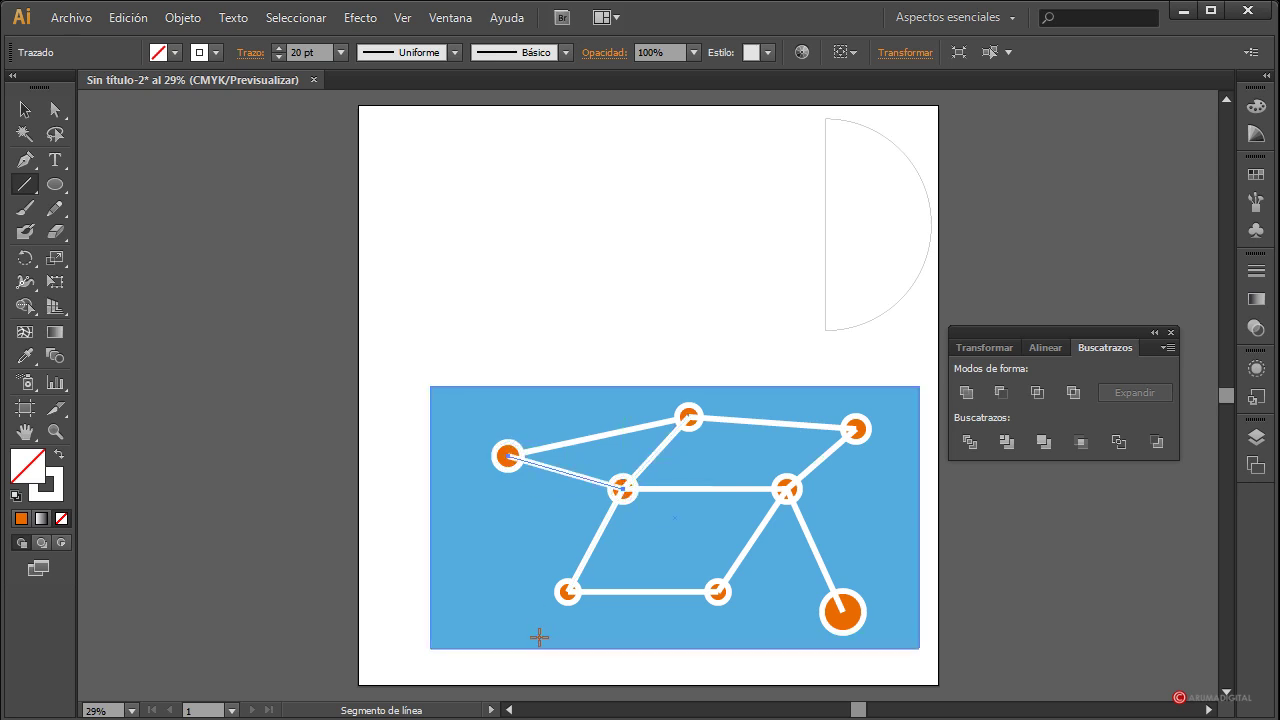
Step: Run white lines from the nodes out past the blue panel's top, bottom and right edges
left_click_drag(569, 590, 568, 664)
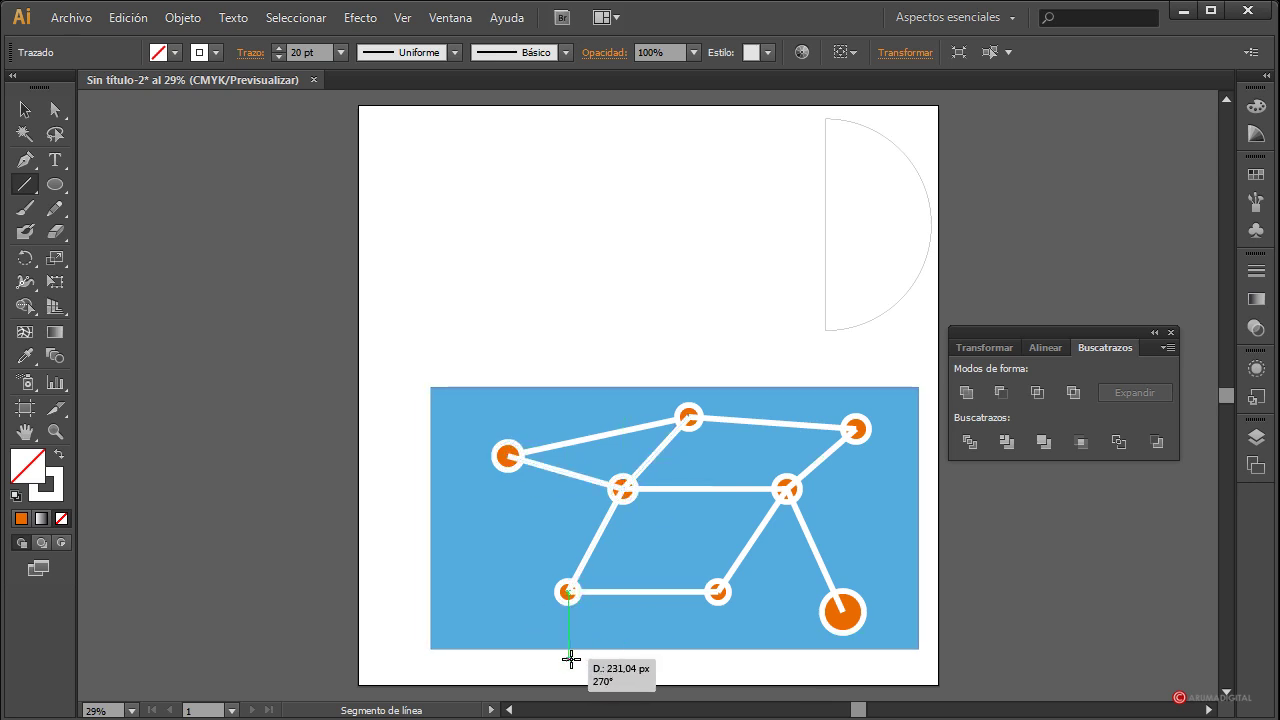
mouse_move(787, 489)
left_mouse_down()
mouse_move(719, 589)
mouse_move(718, 671)
left_mouse_up()
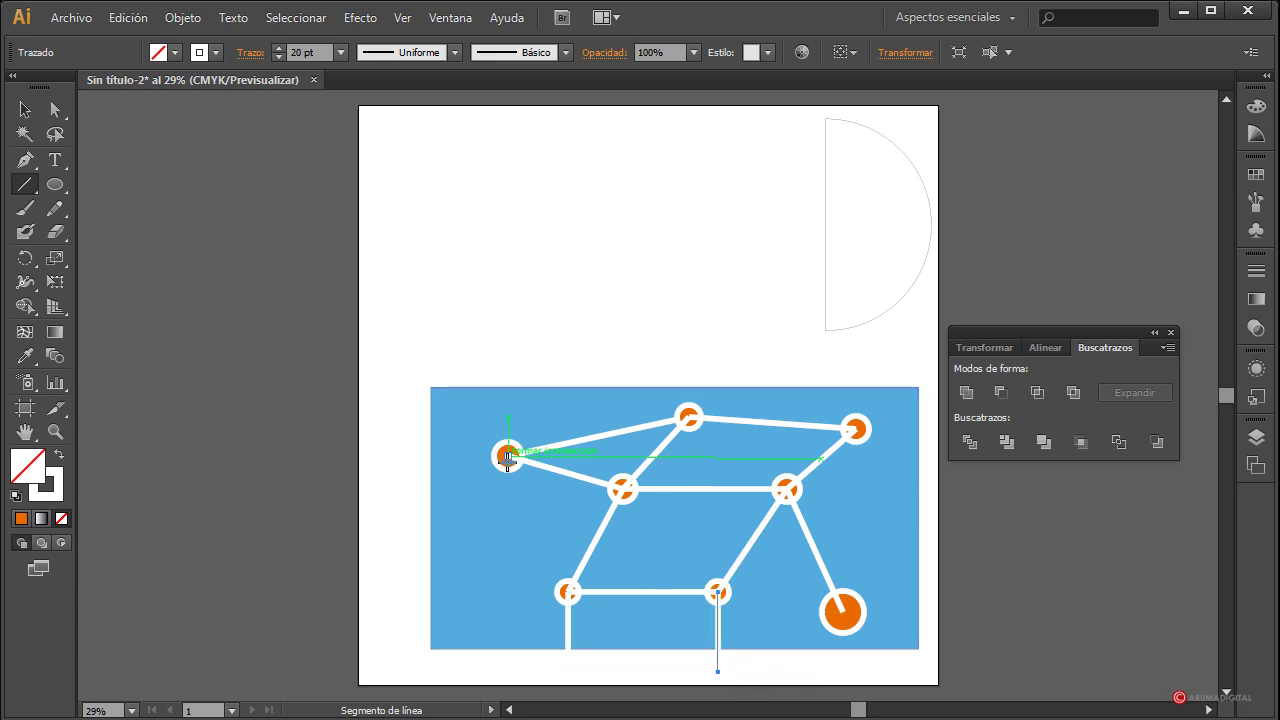
mouse_move(398, 580)
left_mouse_down()
mouse_move(507, 455)
mouse_move(435, 353)
left_mouse_up()
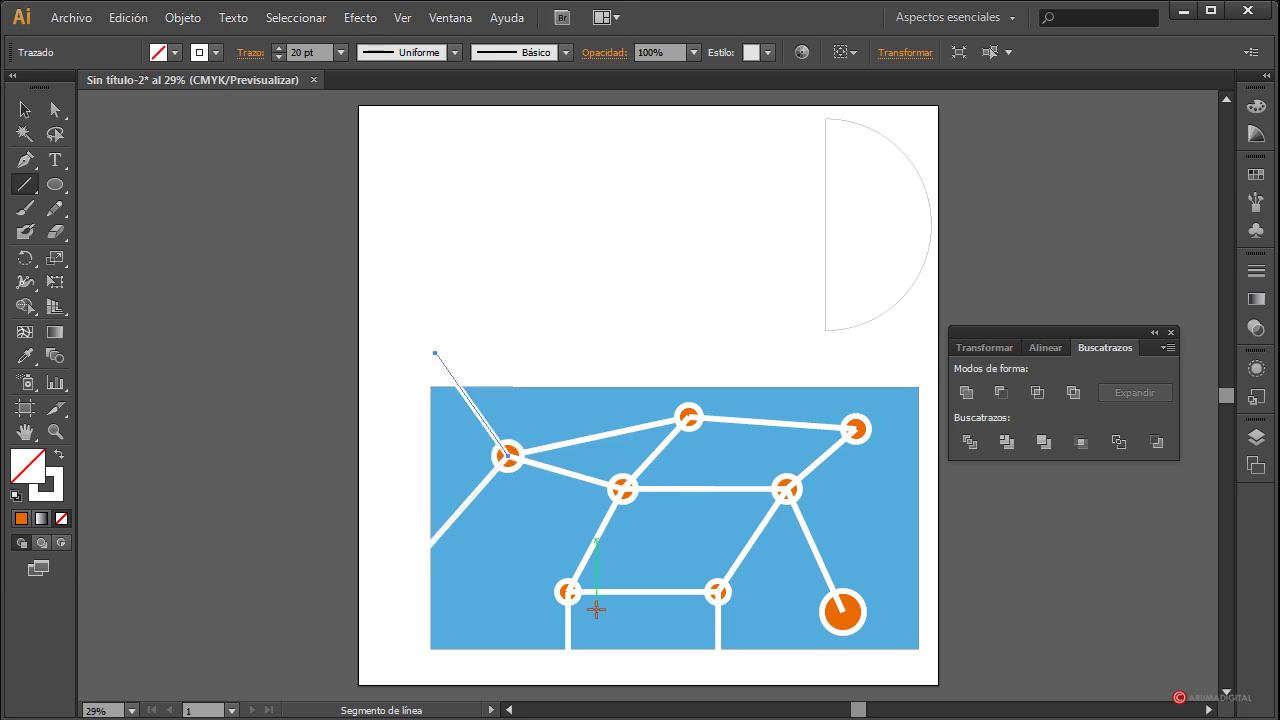
mouse_move(566, 590)
left_mouse_down()
mouse_move(566, 660)
mouse_move(426, 665)
left_mouse_up()
mouse_move(938, 620)
left_mouse_down()
mouse_move(848, 612)
mouse_move(826, 665)
left_mouse_up()
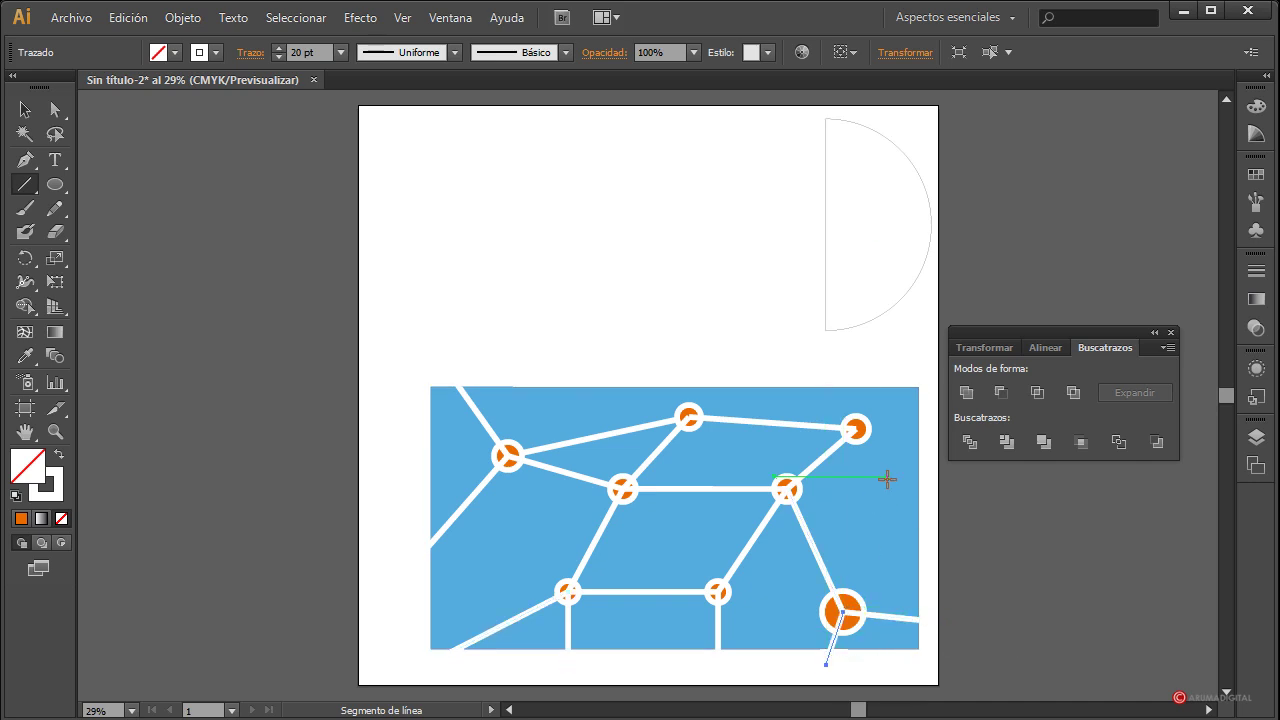
left_click_drag(786, 489, 923, 357)
left_click_drag(688, 417, 670, 352)
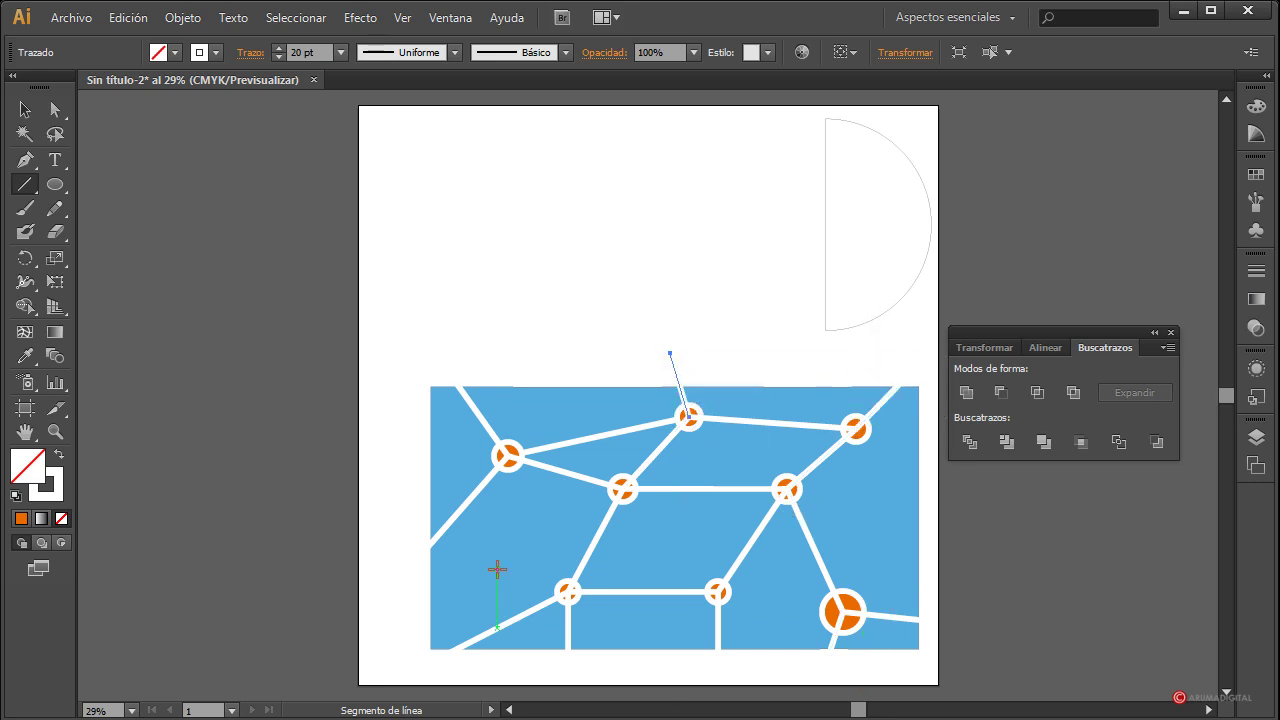
mouse_move(508, 456)
left_mouse_down()
mouse_move(435, 352)
mouse_move(567, 591)
left_mouse_up()
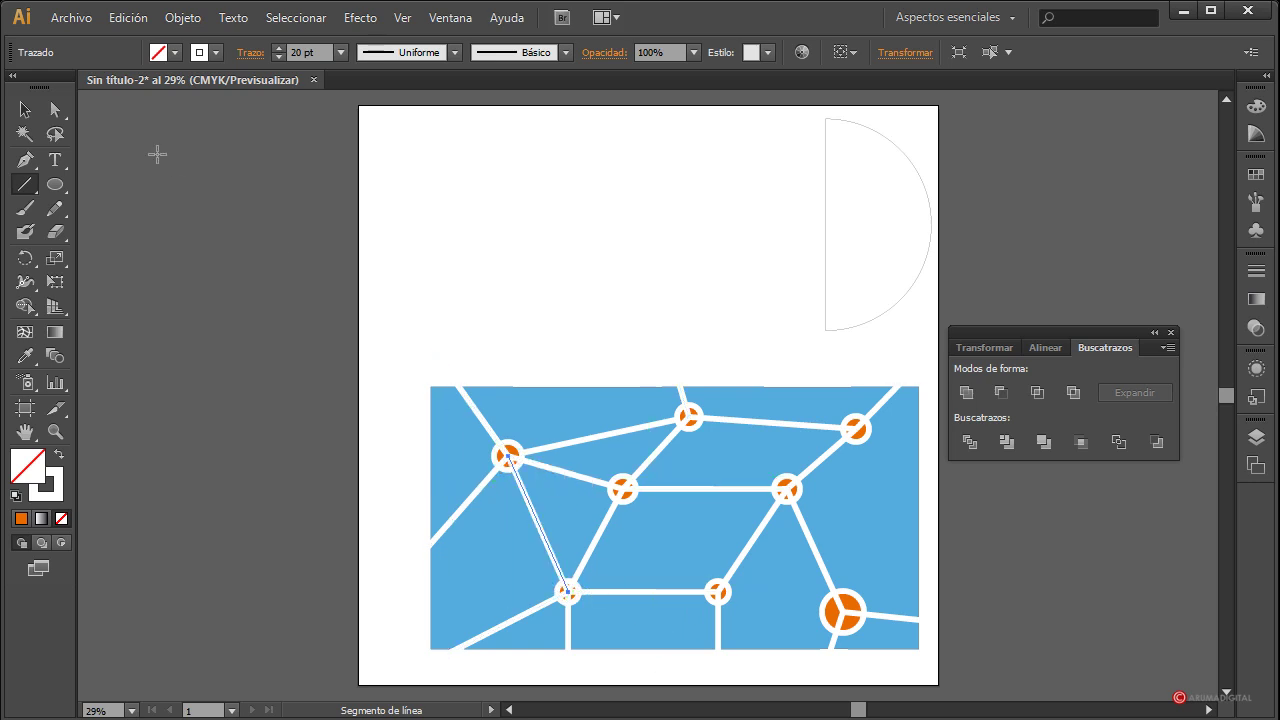
Step: Select all eight orange nodes, bring them in front of the white lines, then deselect
left_click(25, 110)
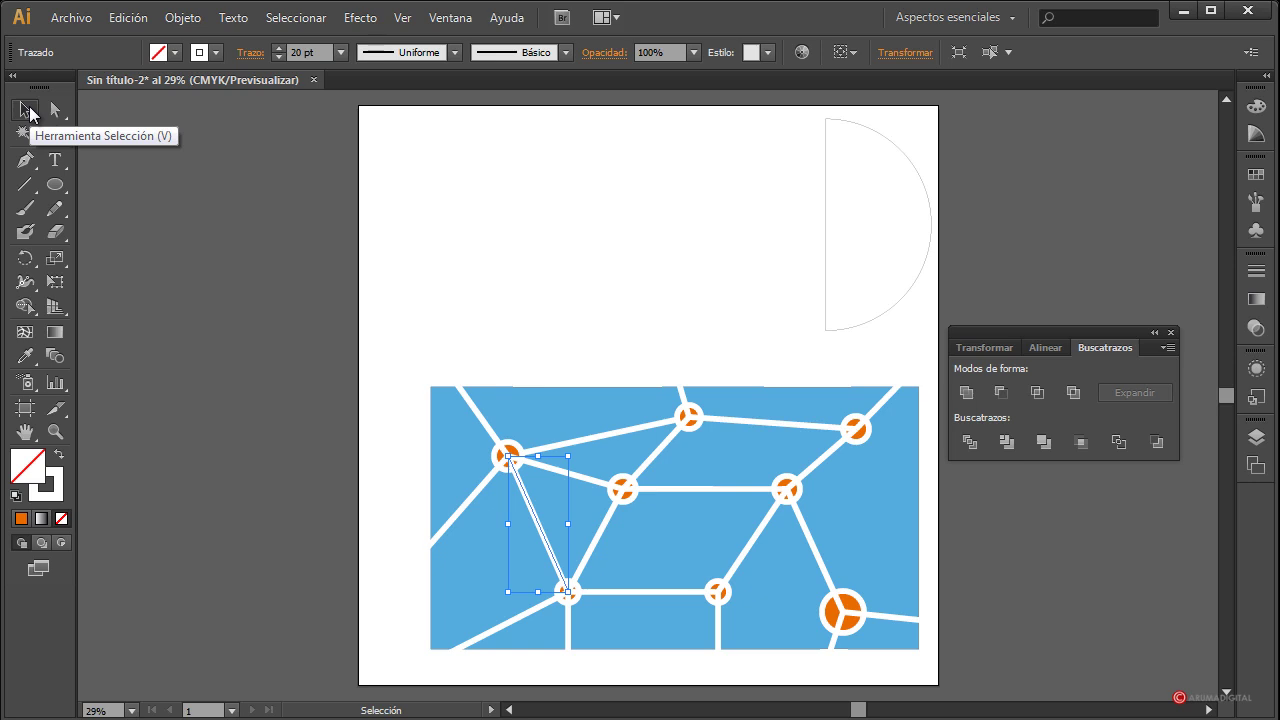
left_click(497, 457)
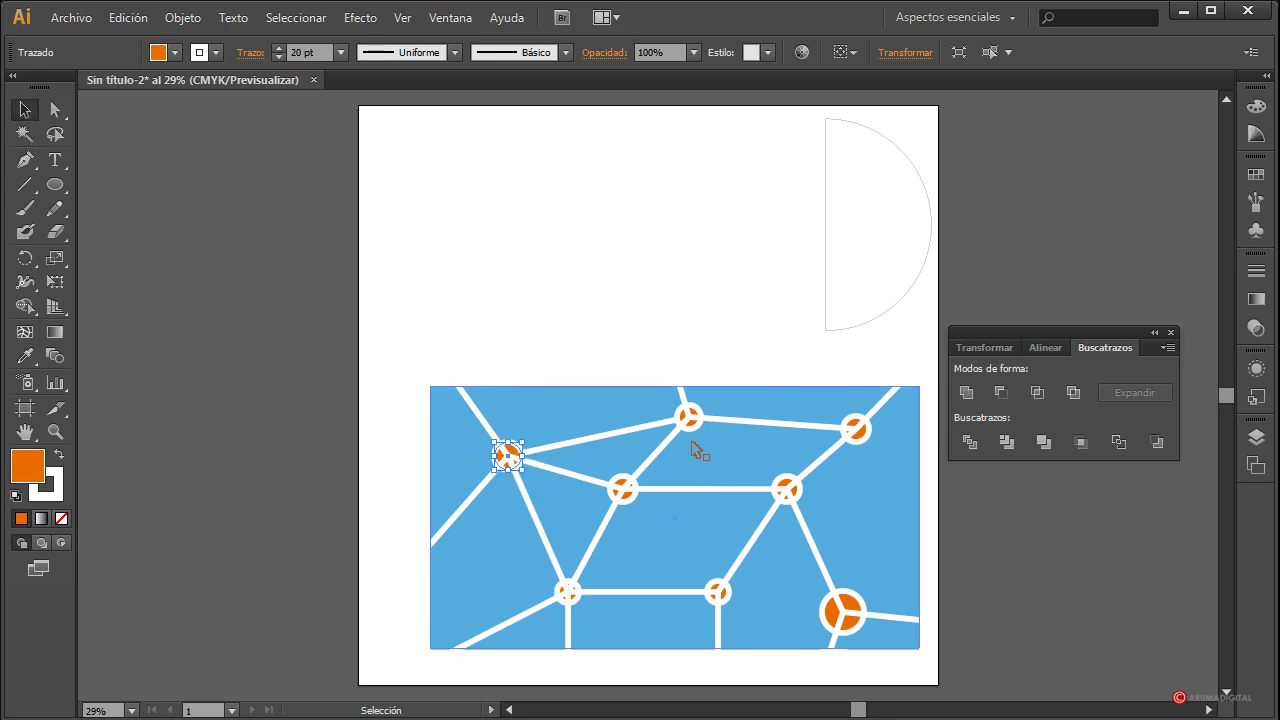
left_click(693, 415, "shift")
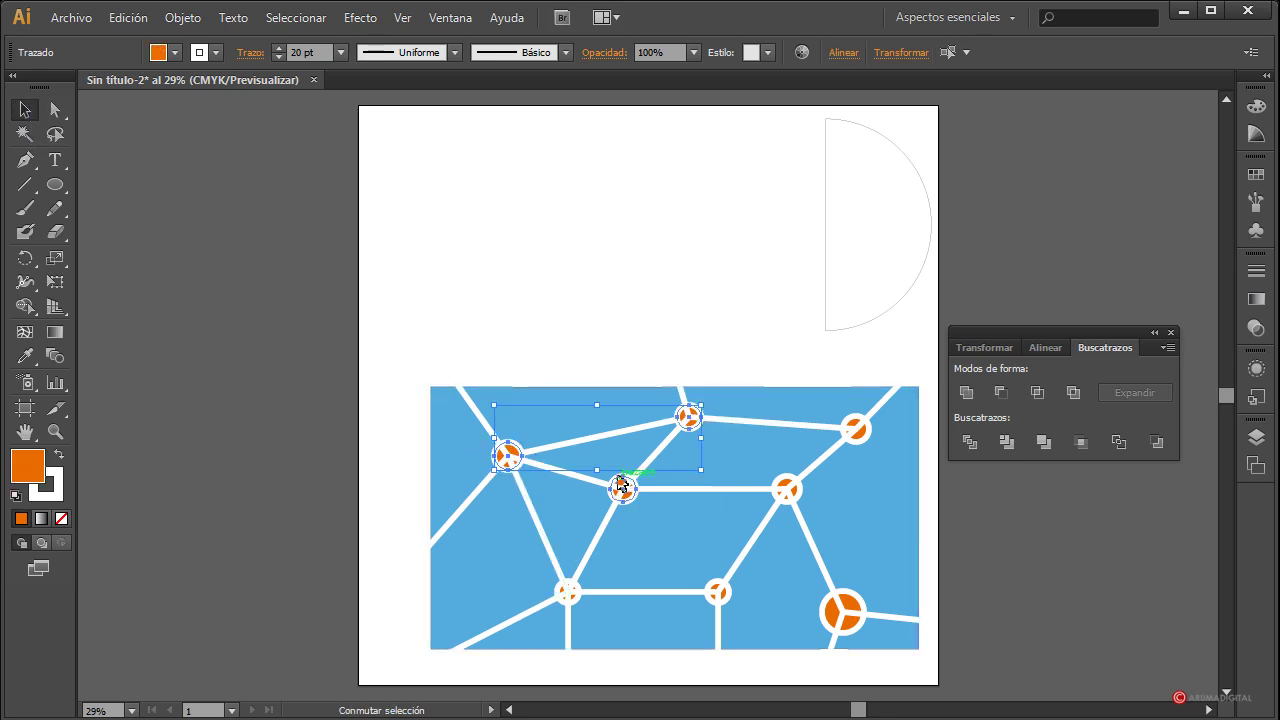
left_click(623, 489, "shift")
left_click(858, 424, "shift")
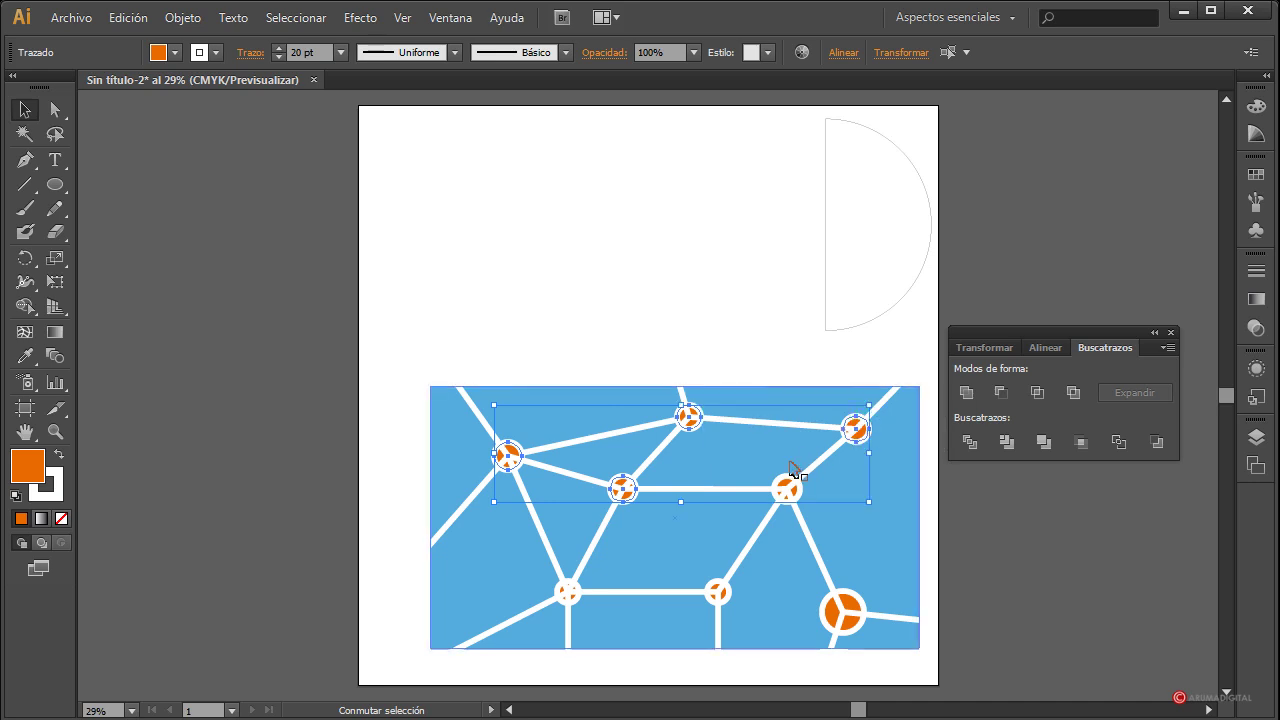
left_click(789, 484, "shift")
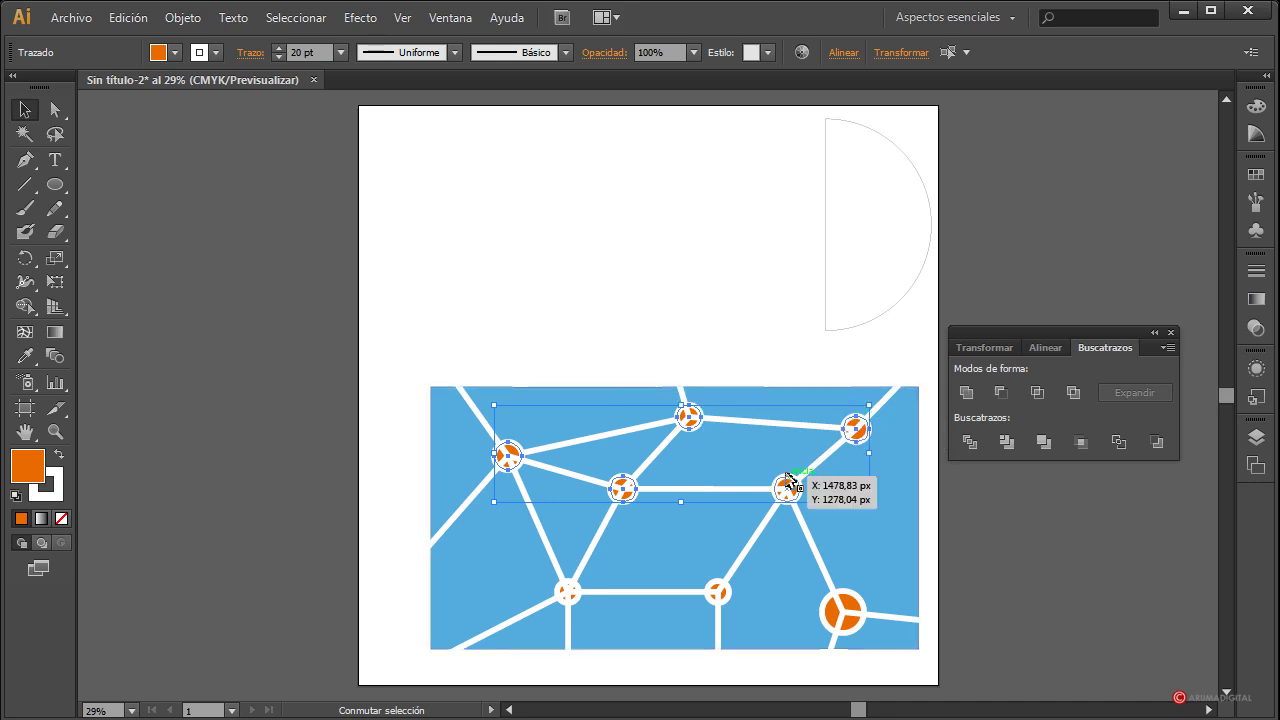
left_click(567, 593, "shift")
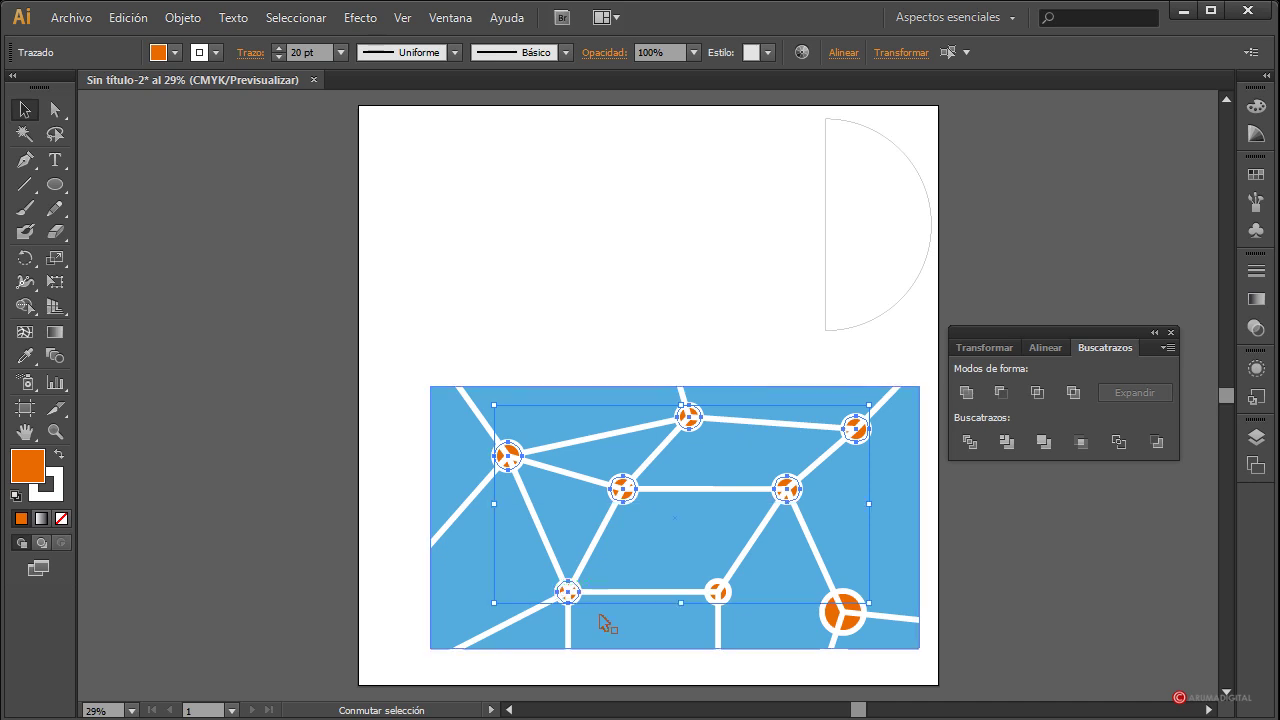
left_click(718, 592, "shift")
left_click(840, 612, "shift")
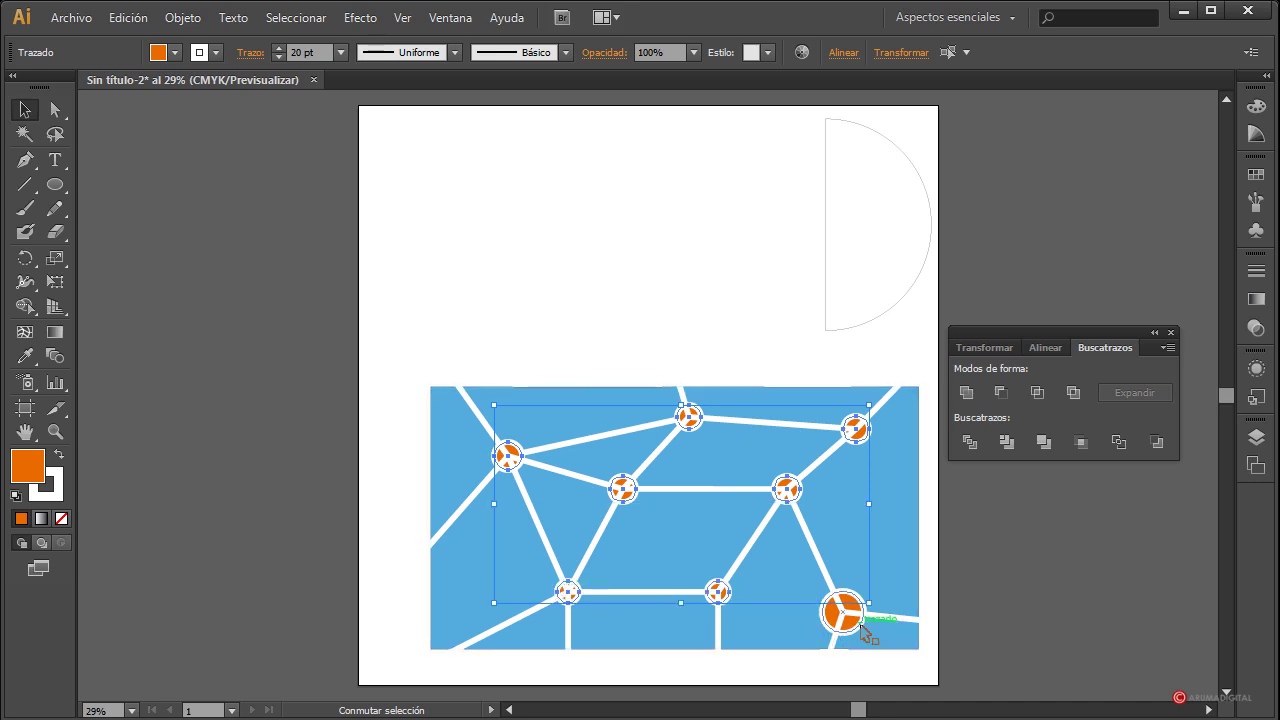
key("a")
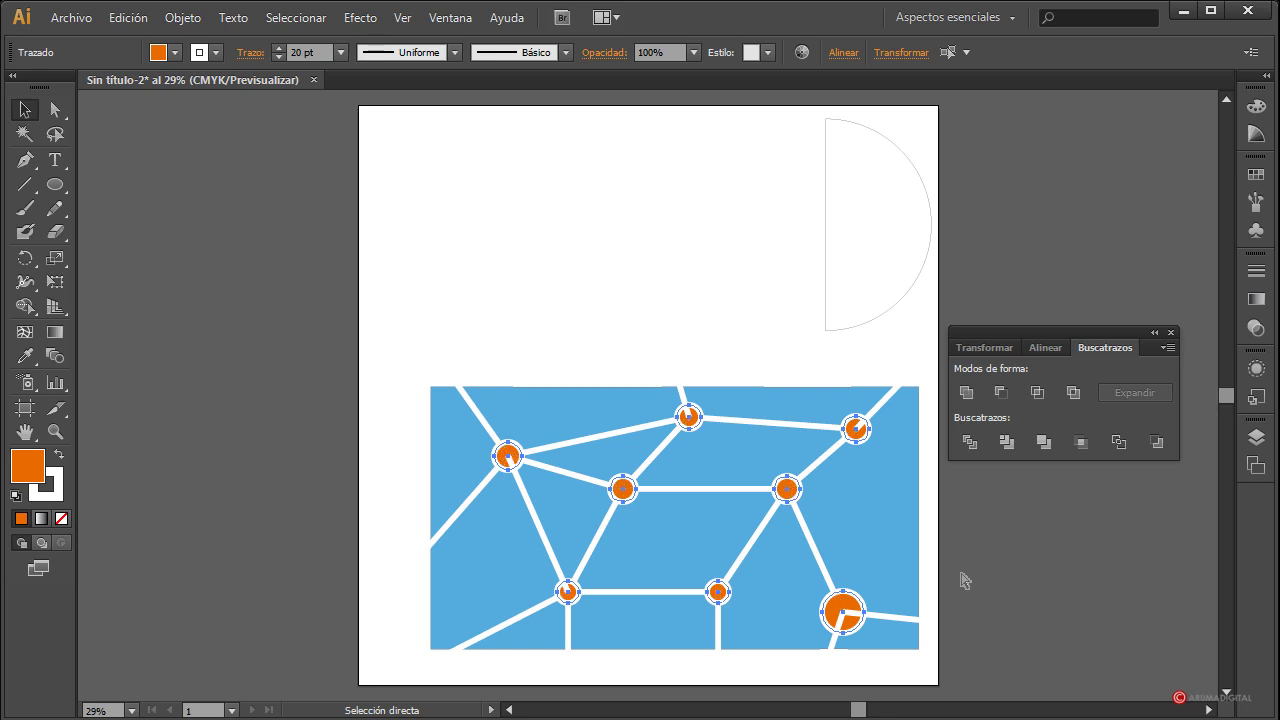
key("v")
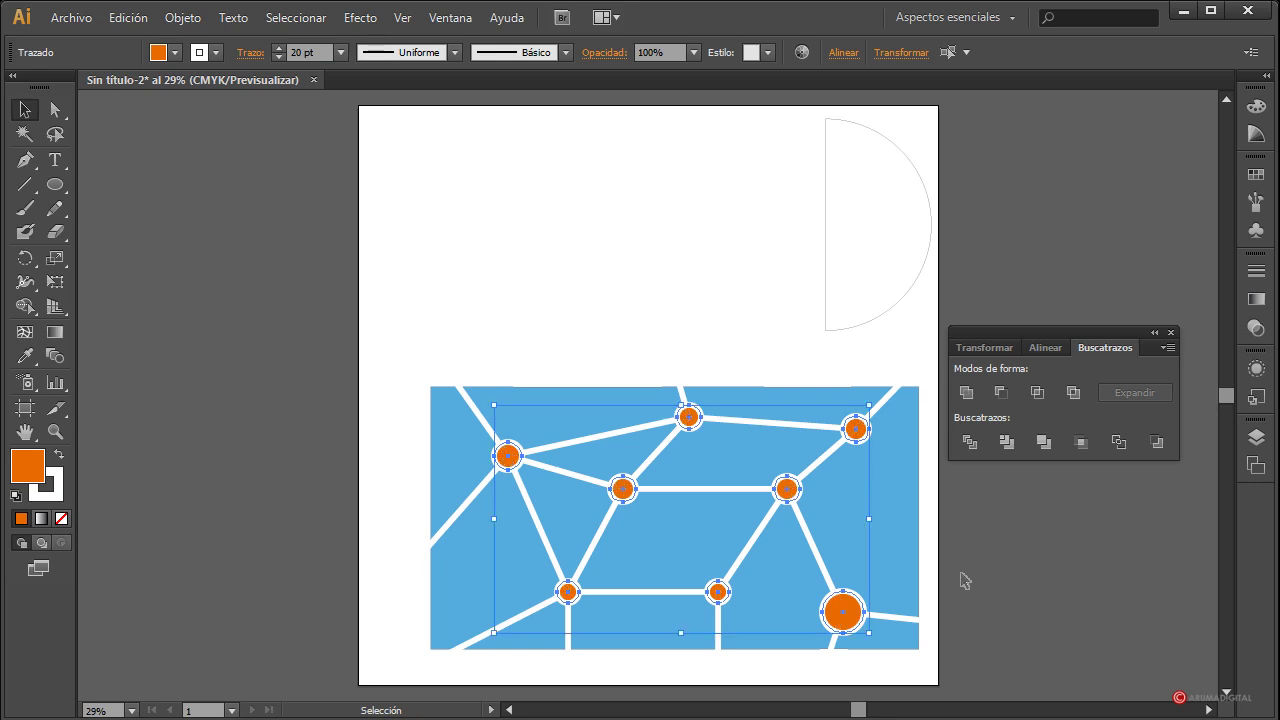
left_click(997, 596)
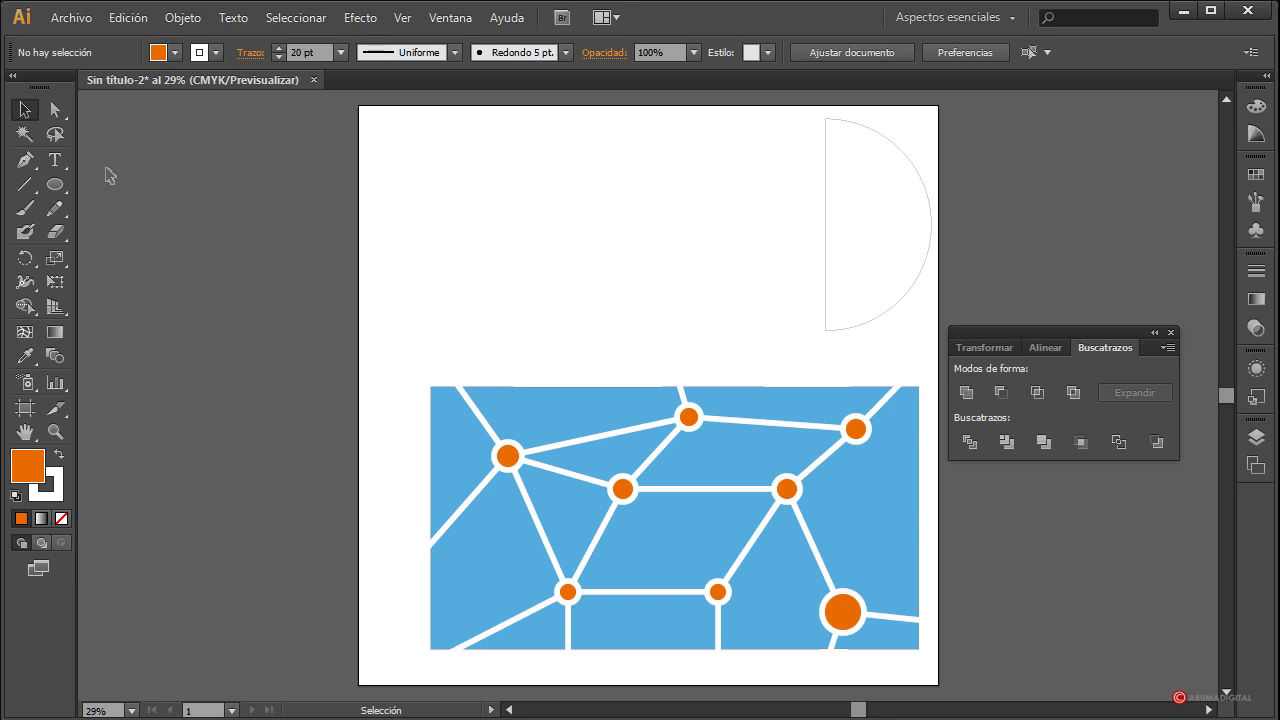
Step: Draw a tall rectangle with no stroke, white fill and 50% opacity over the network
left_click_drag(55, 184, 106, 186)
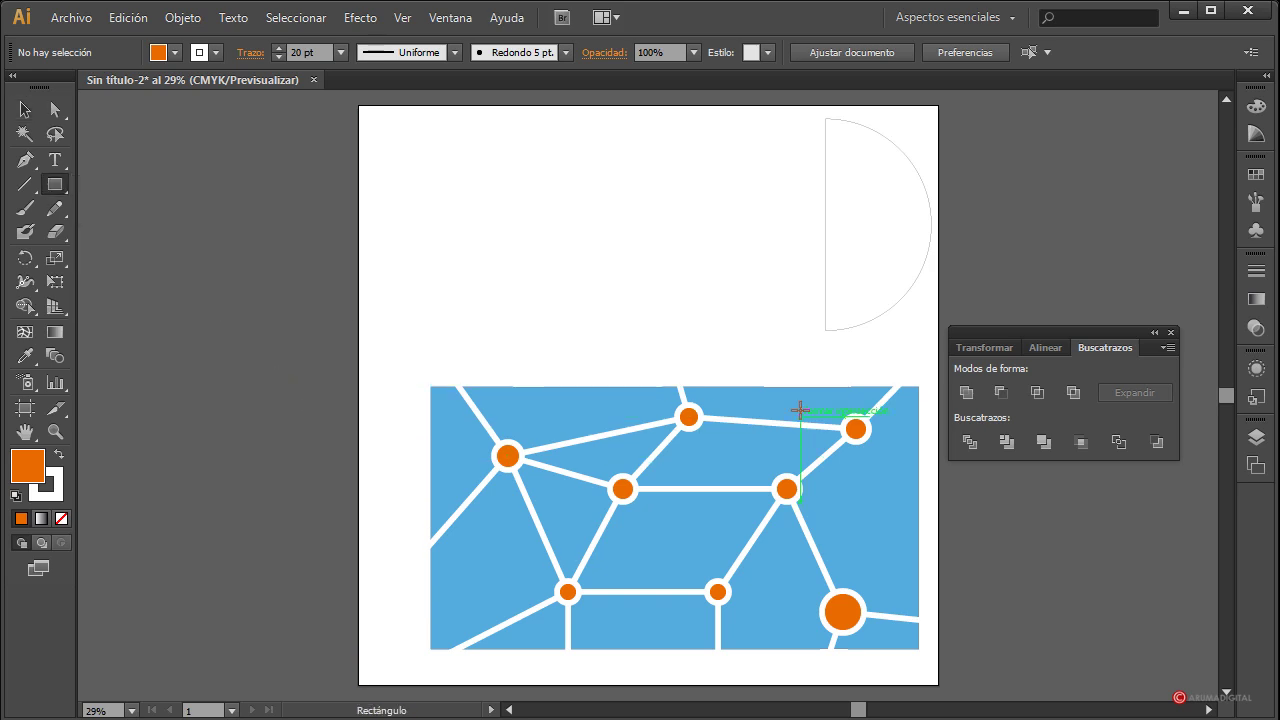
mouse_move(784, 400)
left_mouse_down()
mouse_move(834, 471)
mouse_move(843, 512)
left_mouse_up()
left_click(175, 52)
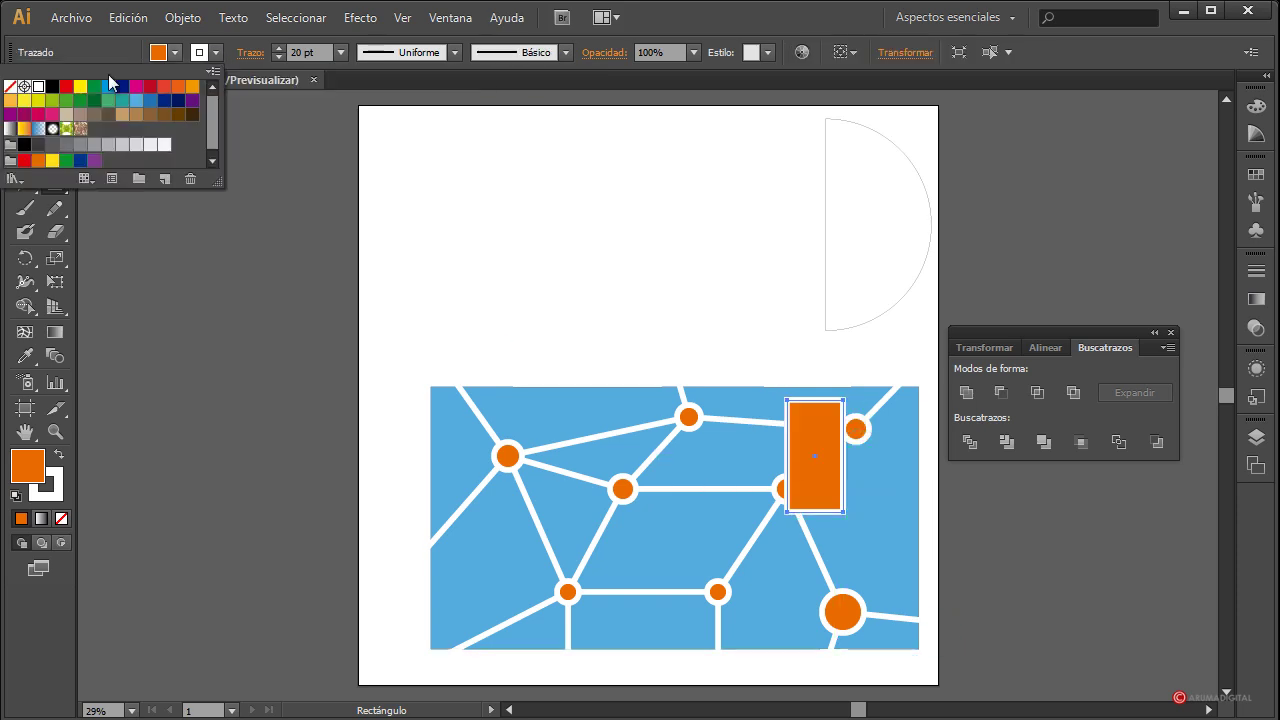
left_click(11, 87)
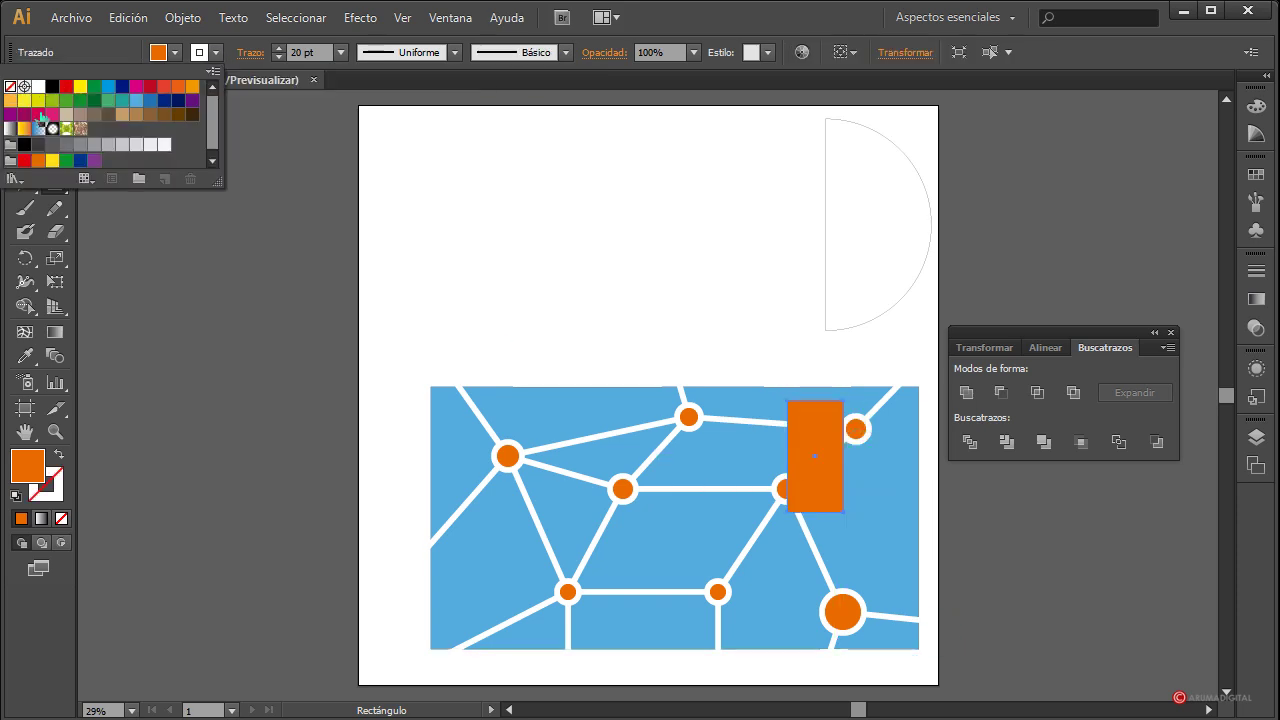
left_click(175, 54)
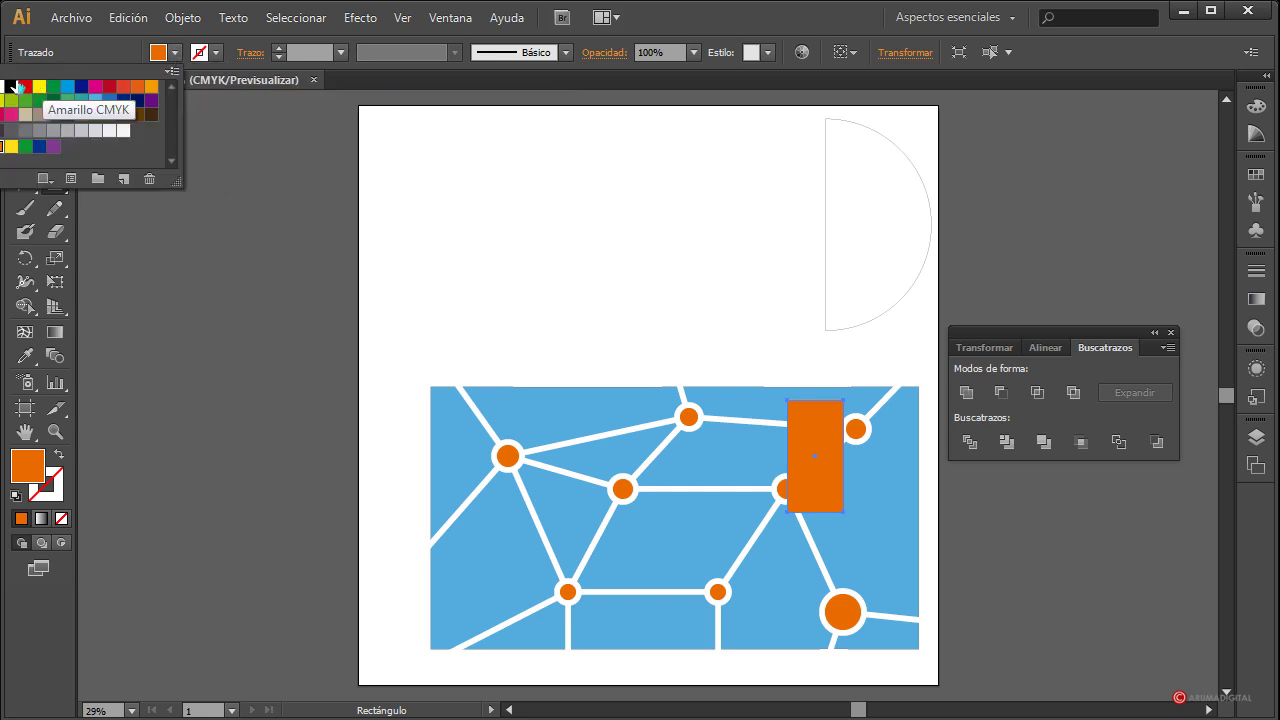
left_click(5, 88)
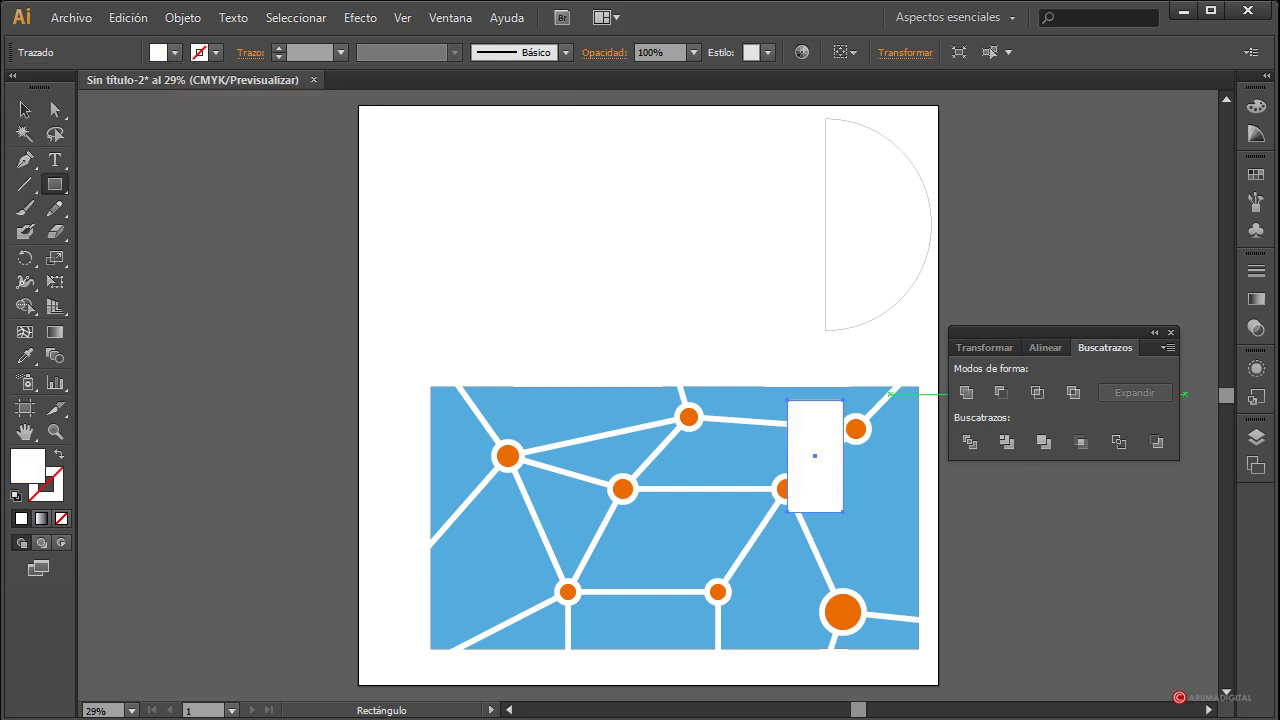
left_click(1259, 328)
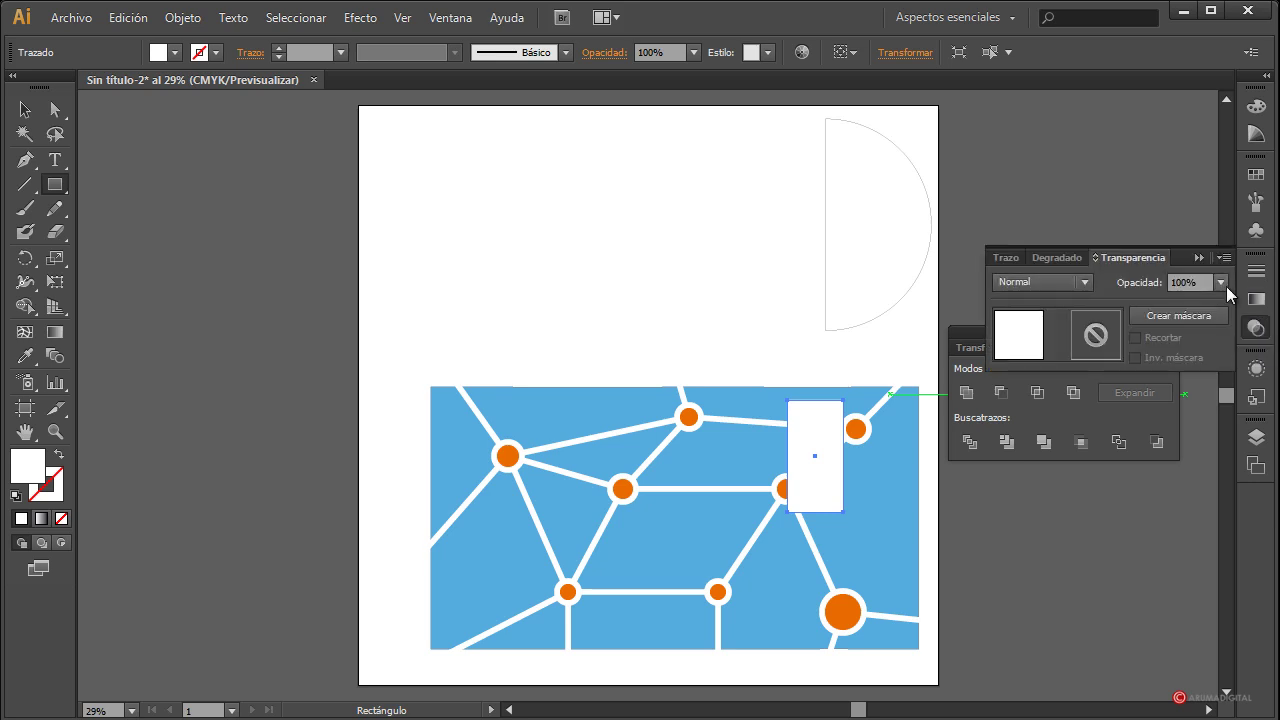
left_click(1221, 283)
left_click(1242, 417)
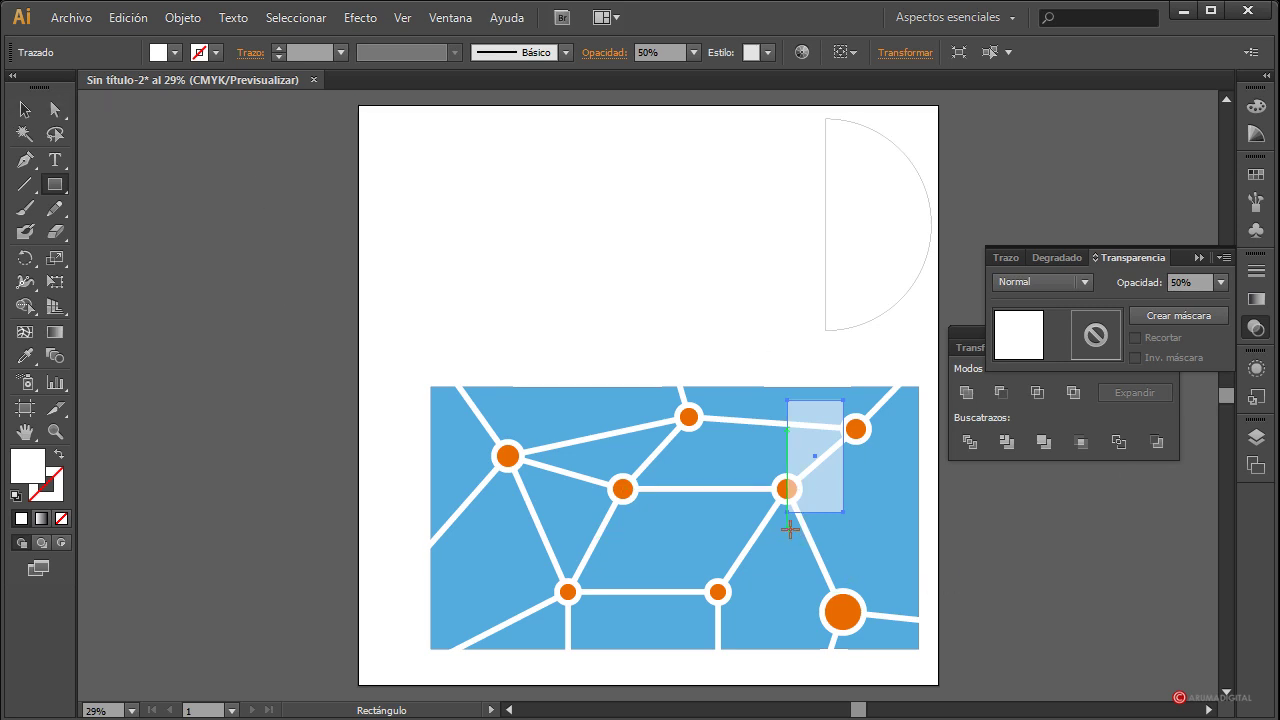
Step: Add a shorter 50%-opacity rectangle below it and move both about 200 px left
left_click_drag(788, 528, 843, 580)
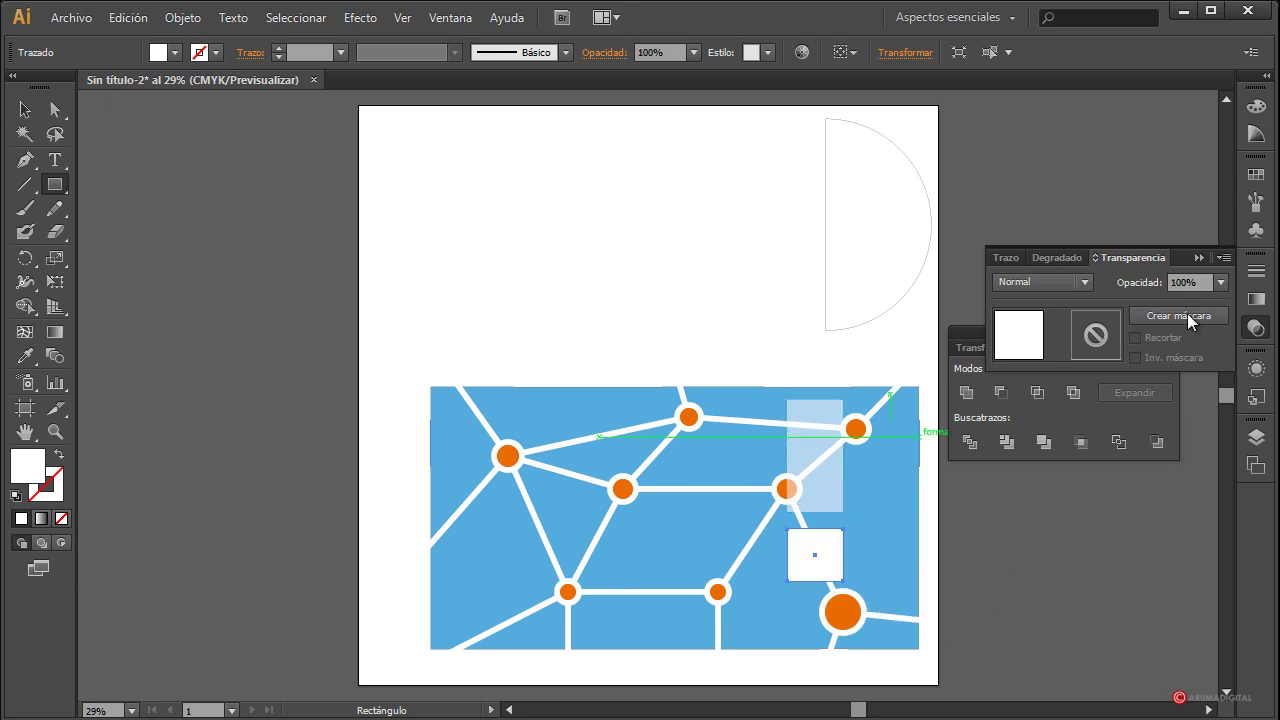
left_click(1221, 282)
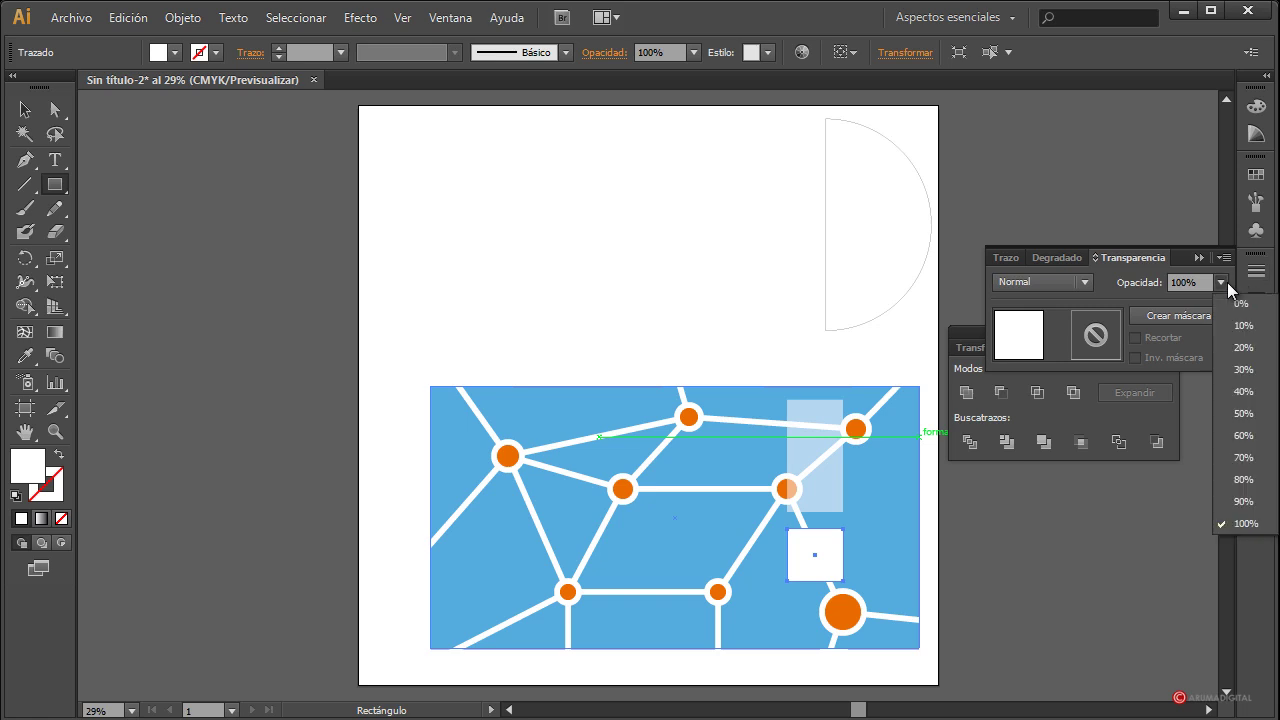
left_click(1244, 413)
left_click(24, 110)
left_click(1044, 634)
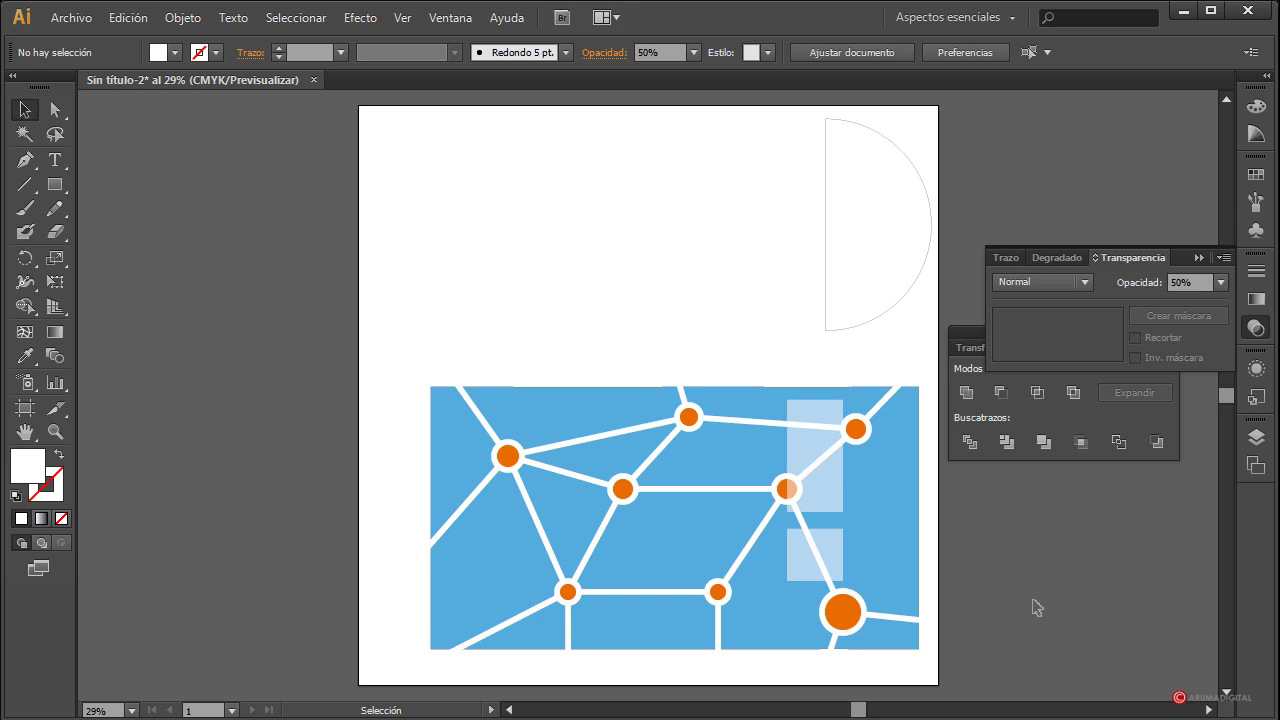
left_click(818, 540)
left_click(818, 470, "shift")
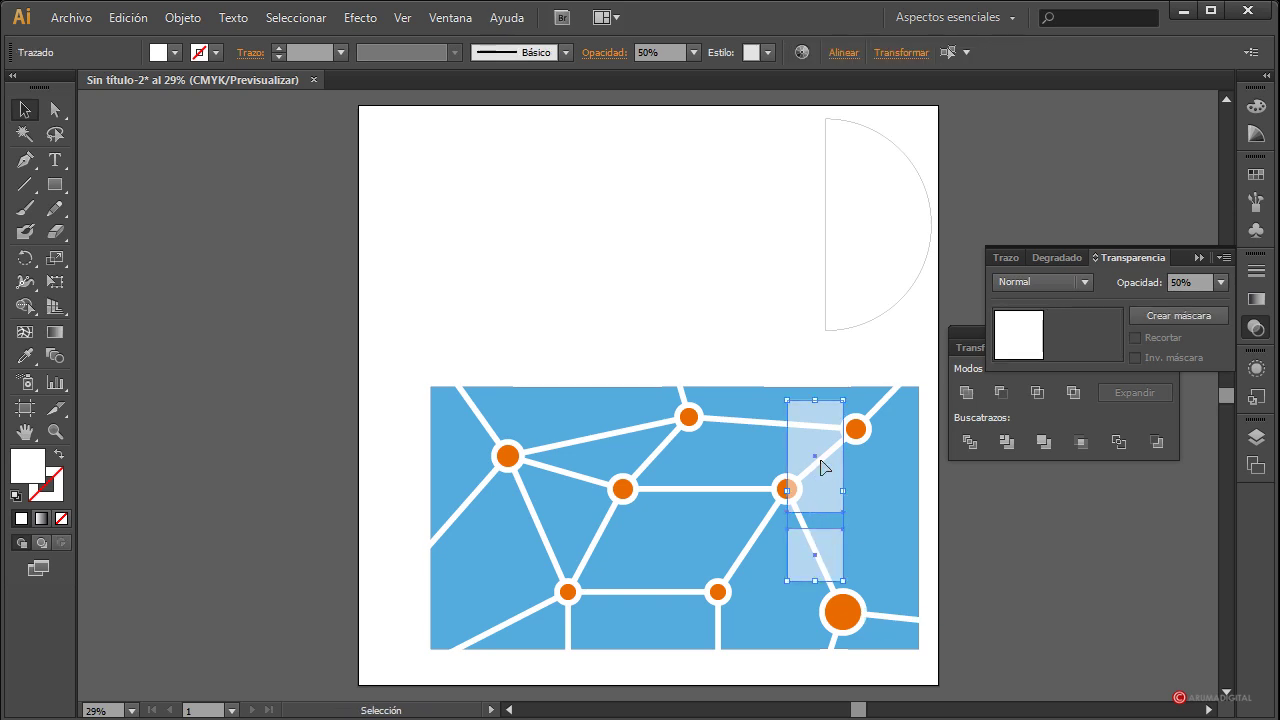
left_click_drag(816, 463, 770, 466)
left_click(999, 527)
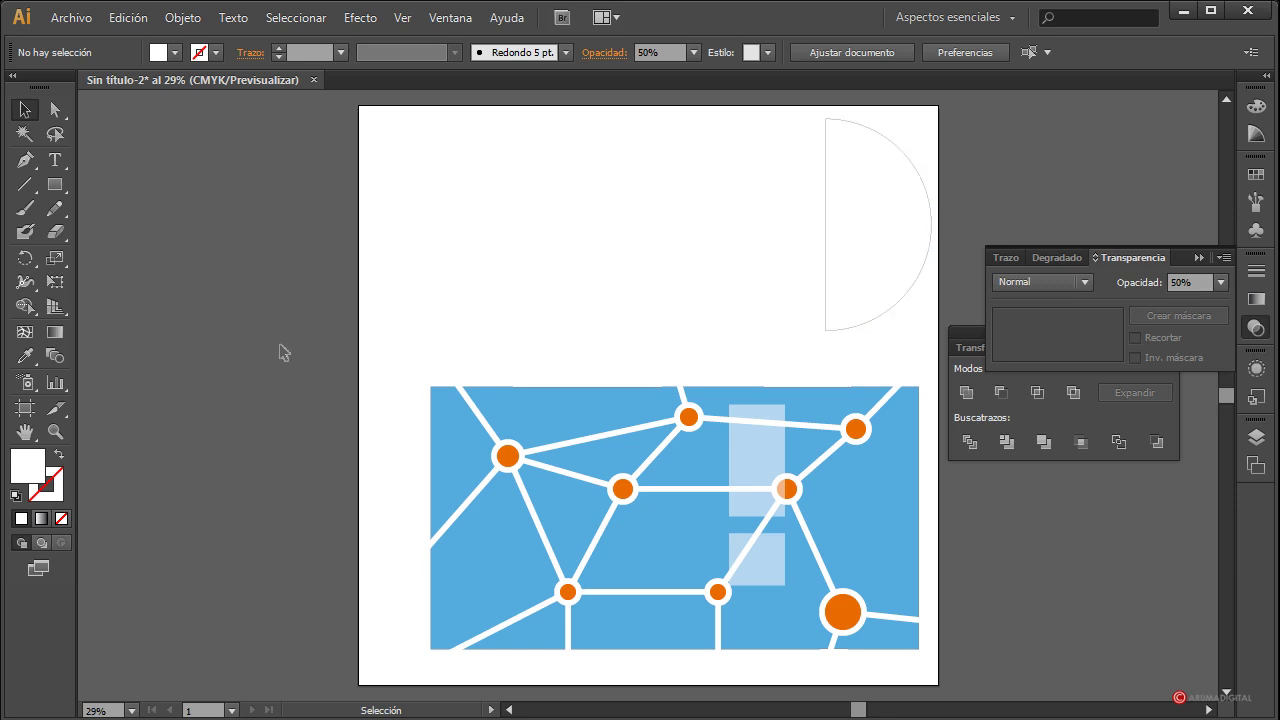
Step: Turn the selected network artwork into a new symbol, Nuevo símbolo
left_click_drag(284, 351, 957, 686)
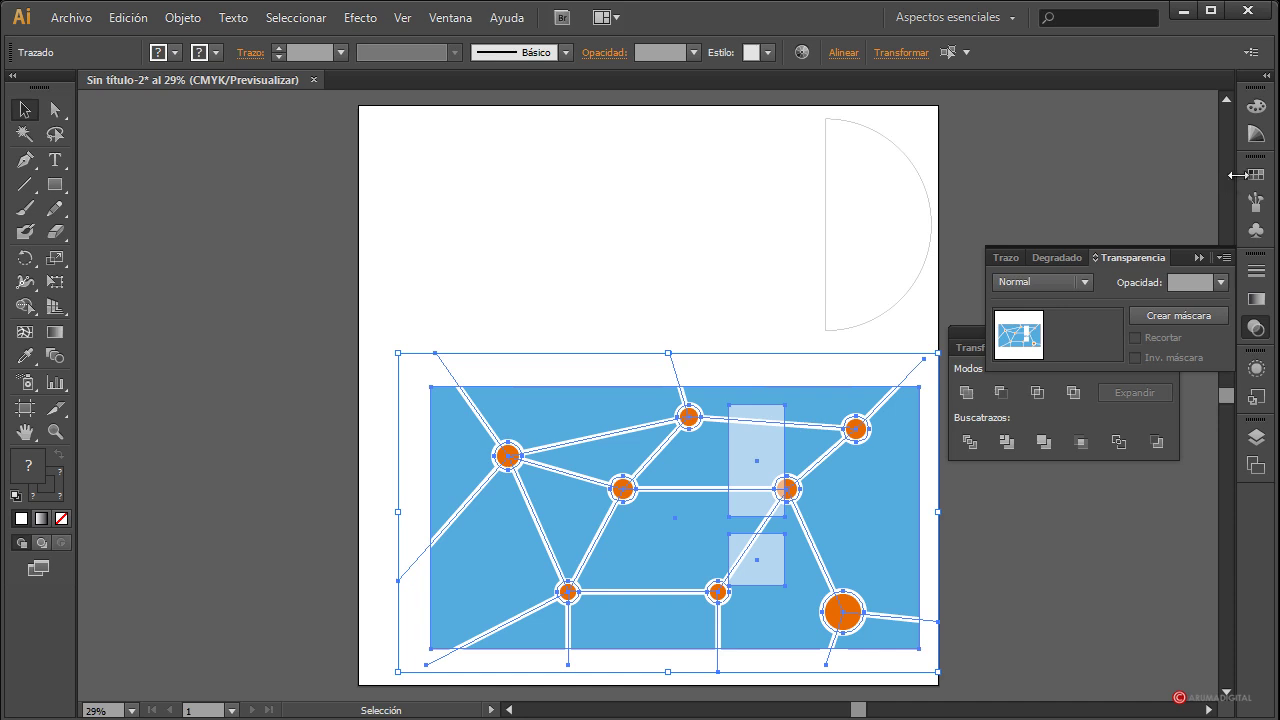
left_click(1256, 230)
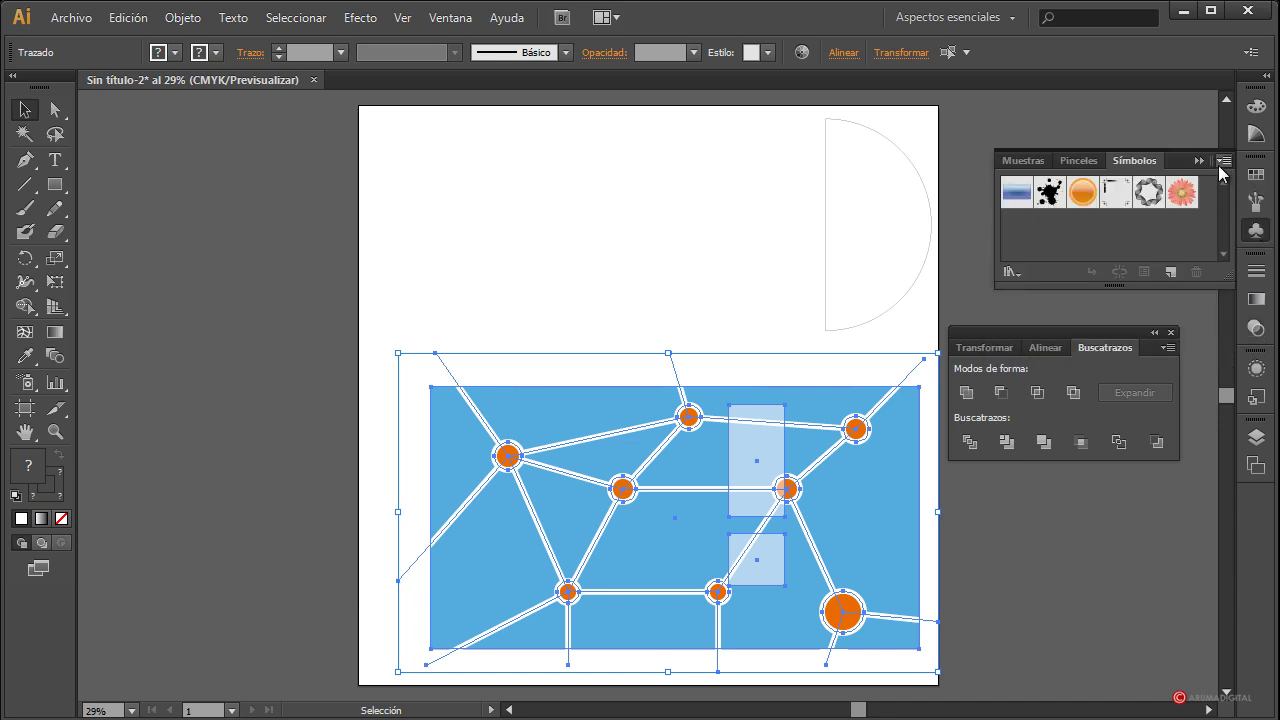
left_click(1224, 161)
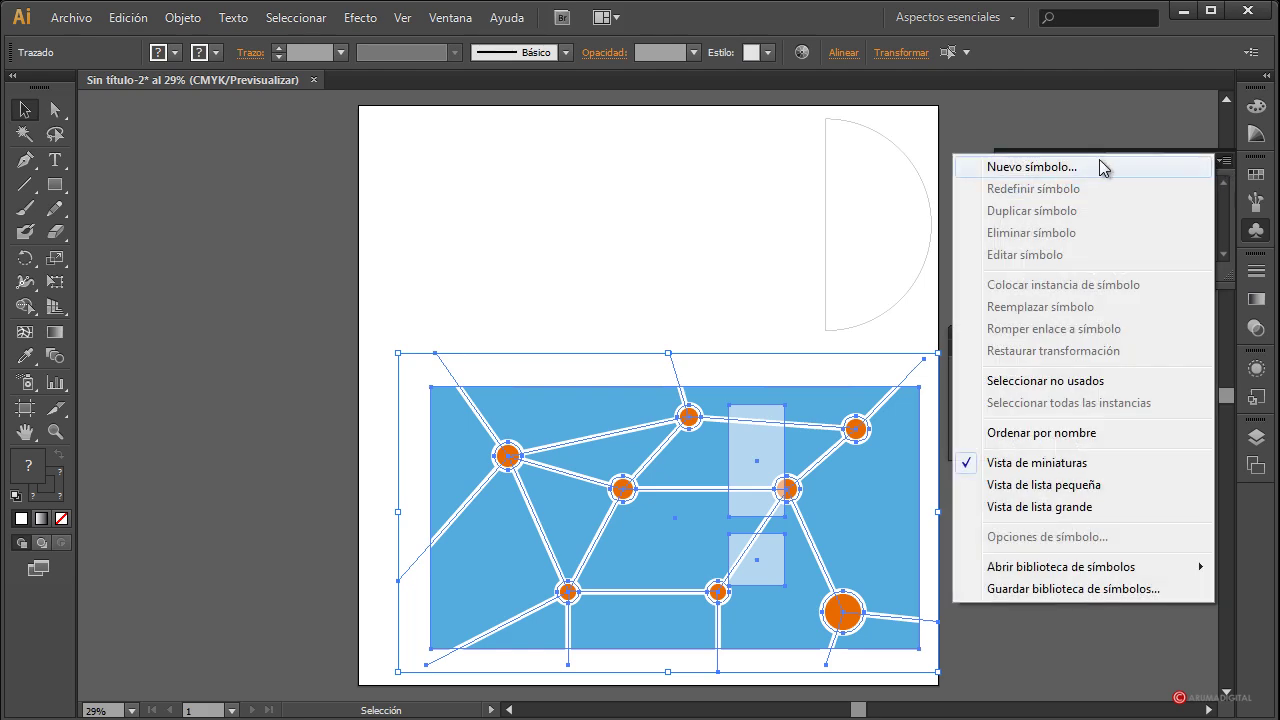
left_click(1033, 167)
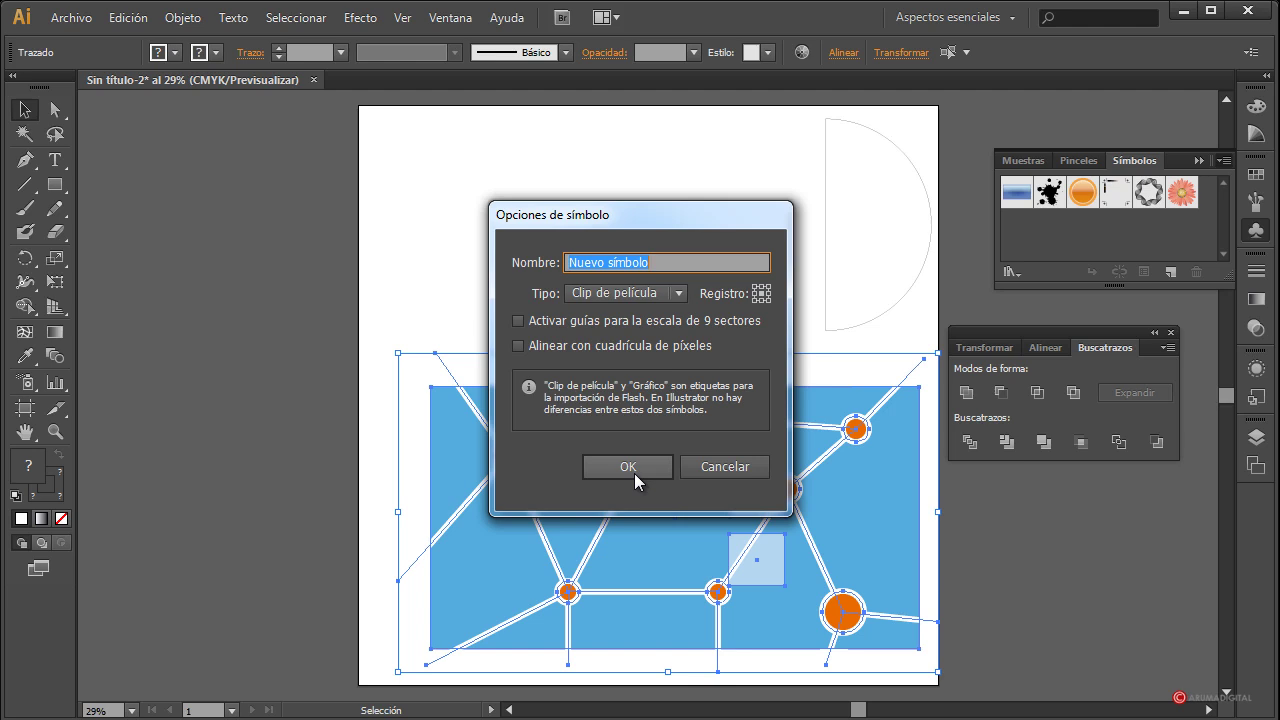
left_click(634, 473)
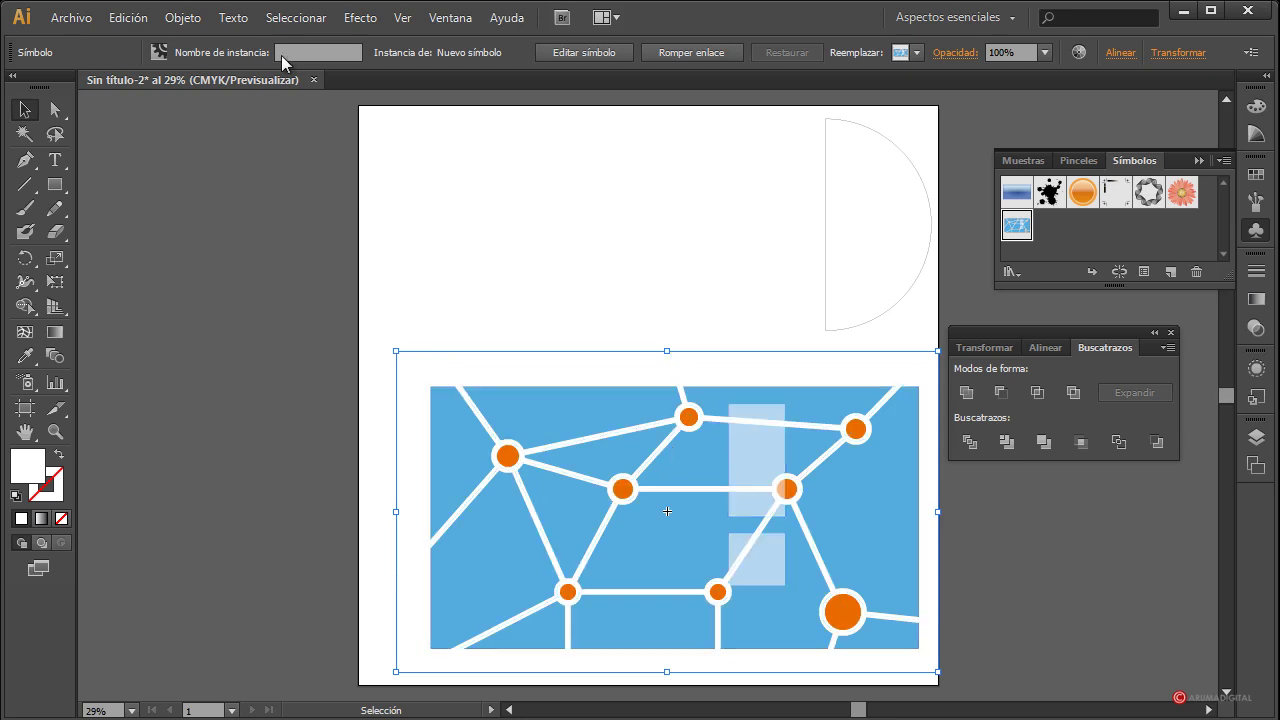
Step: Group the network artwork and drag it left off the artboard
left_click(183, 17)
left_click(212, 87)
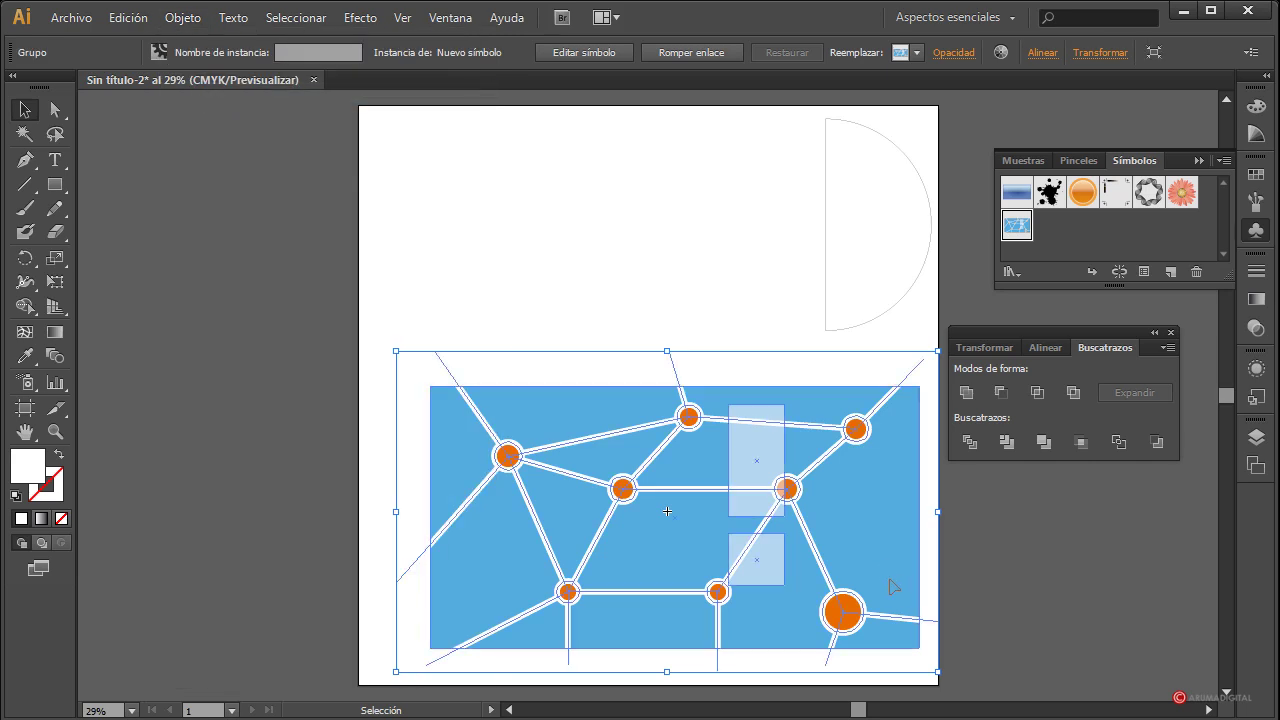
mouse_move(806, 585)
left_mouse_down()
mouse_move(309, 591)
mouse_move(282, 605)
left_mouse_up()
left_click_drag(311, 519, 158, 555)
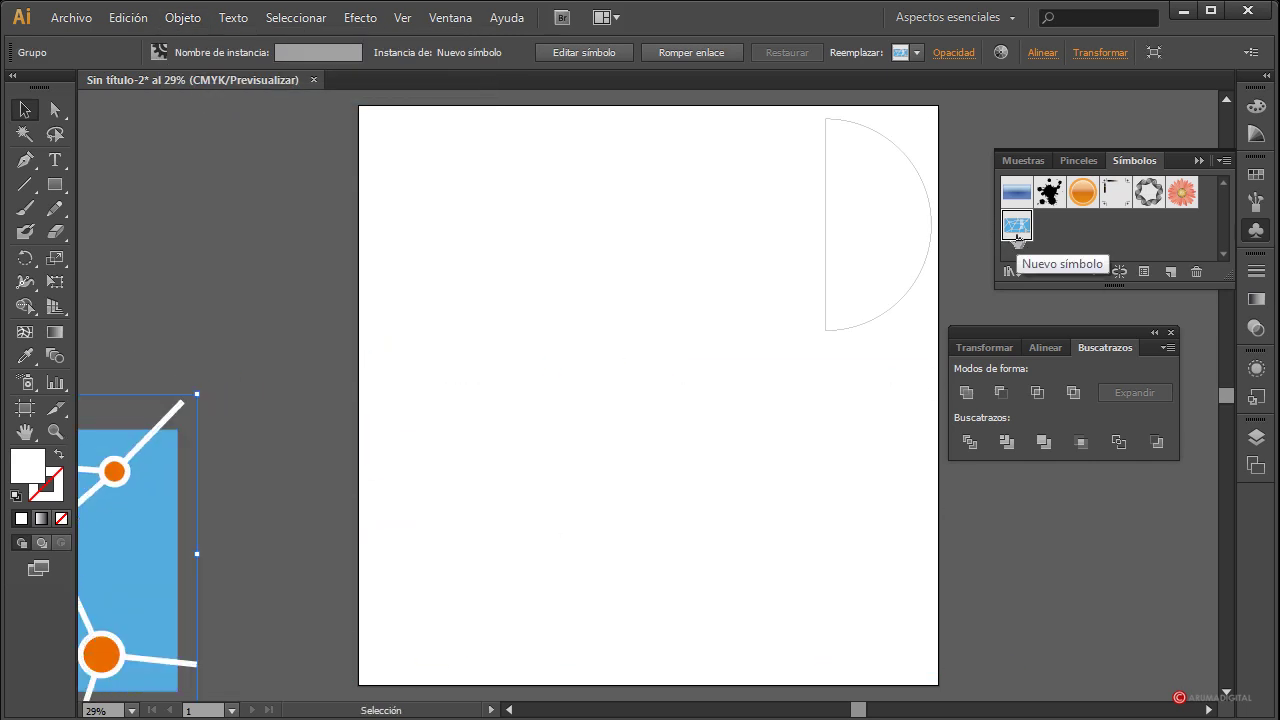
Step: Move the half-circle path to the centre of the page
left_click(1031, 517)
left_click(920, 278)
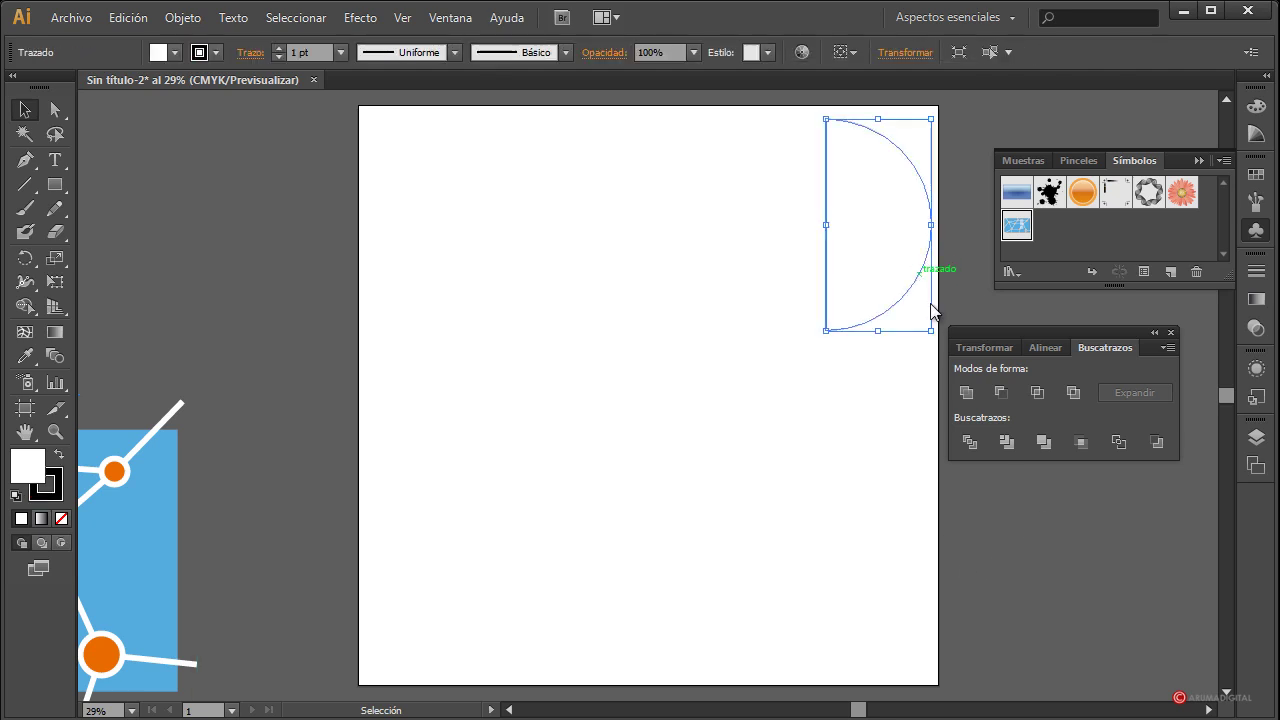
left_click(1037, 524)
mouse_move(877, 325)
left_mouse_down()
mouse_move(754, 478)
mouse_move(724, 496)
left_mouse_up()
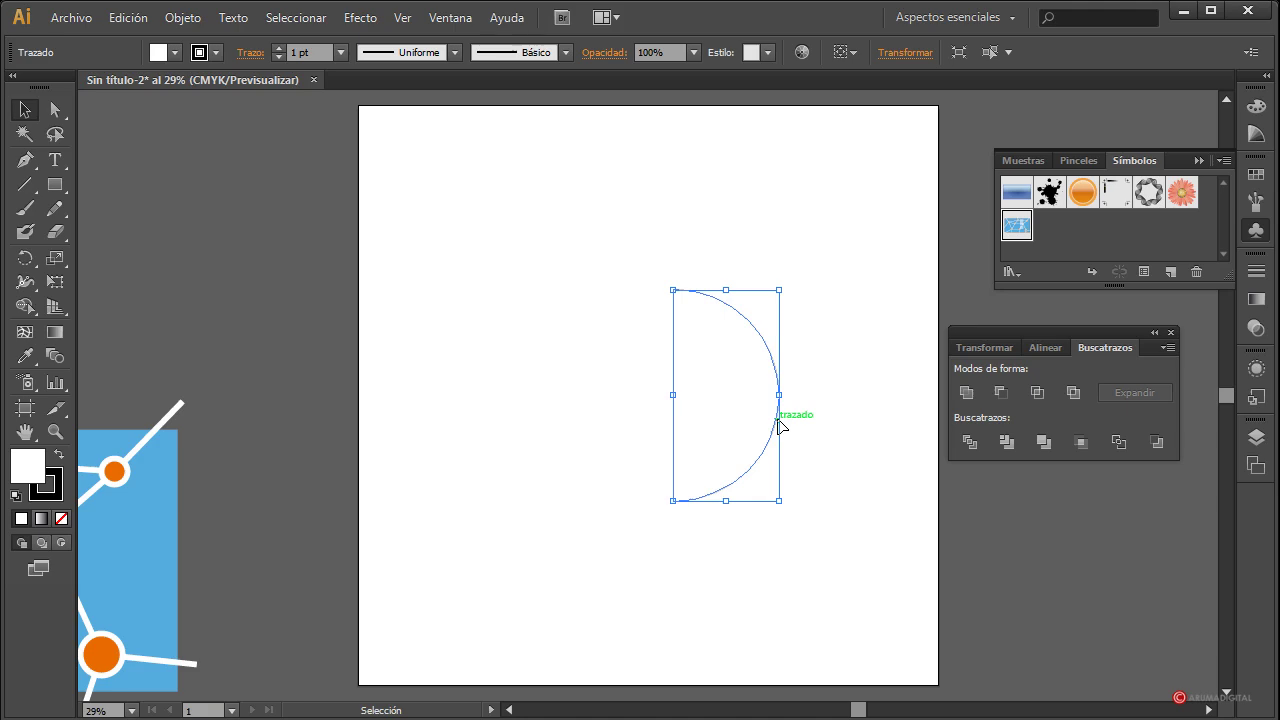
Step: Apply a 3D Revolve with preview on and Diffuse Shading surface
left_click(360, 17)
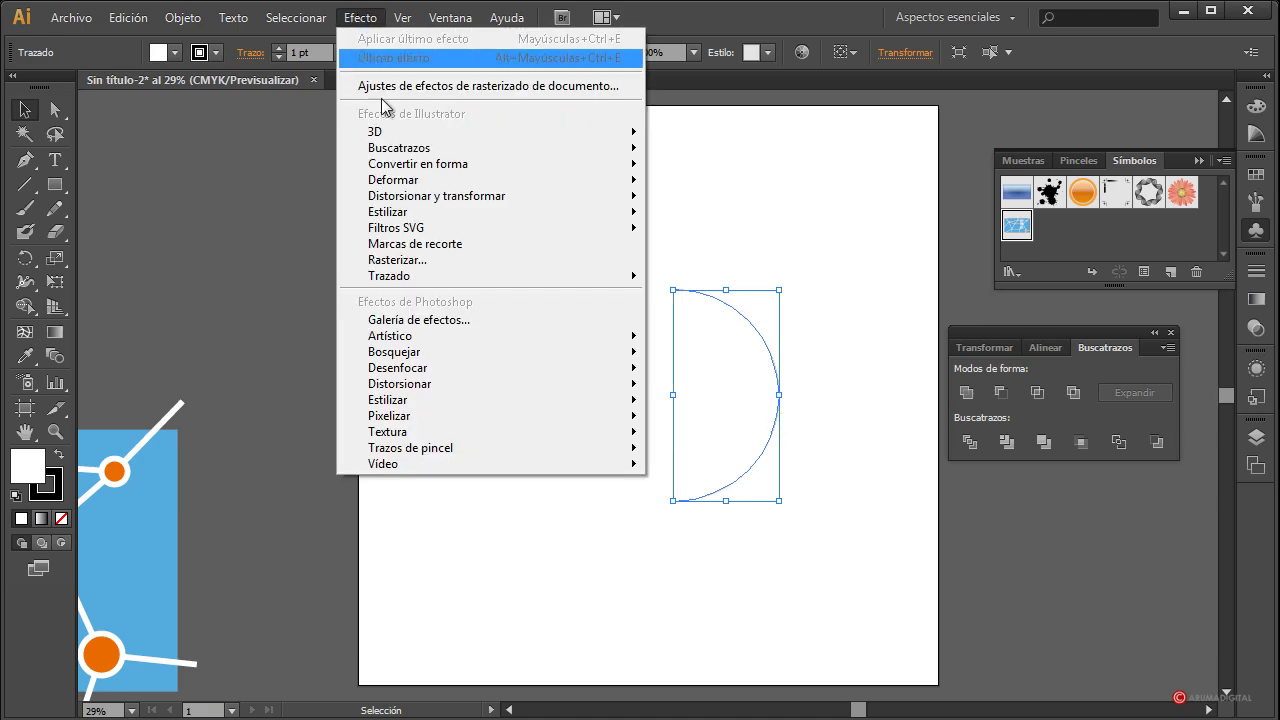
mouse_move(375, 131)
left_click(706, 163)
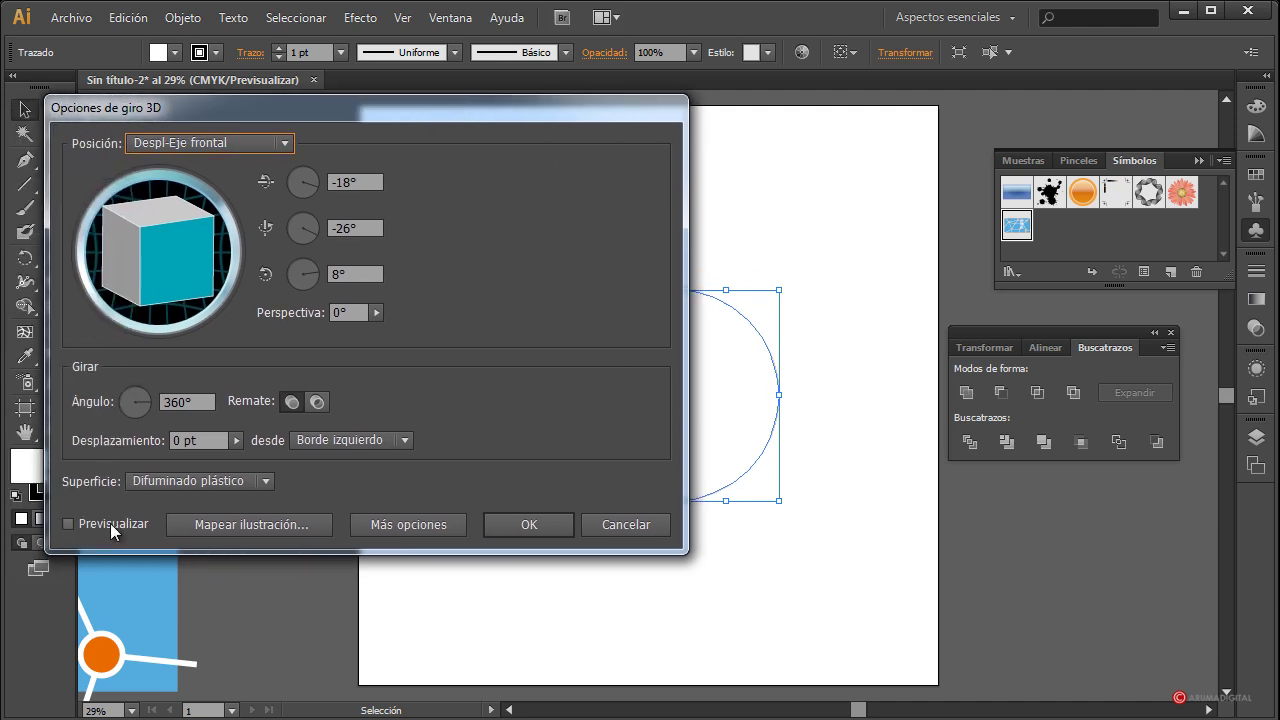
left_click(110, 523)
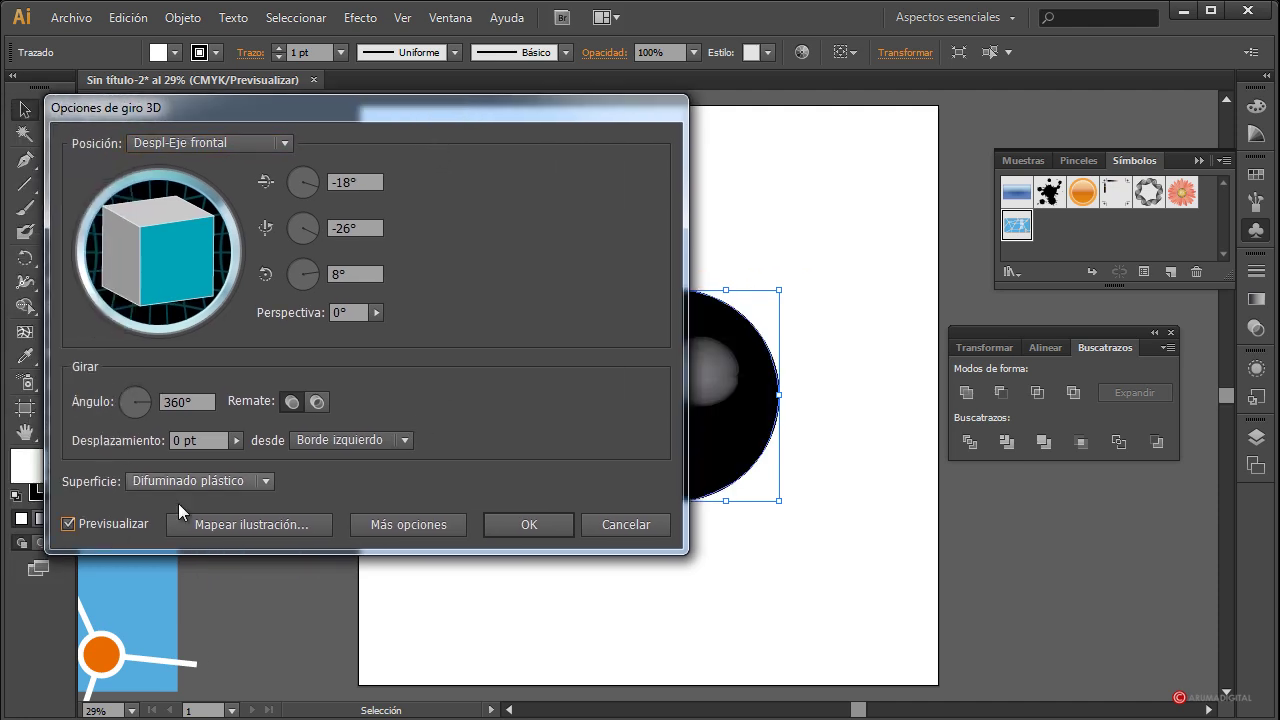
left_click(200, 482)
left_click(204, 544)
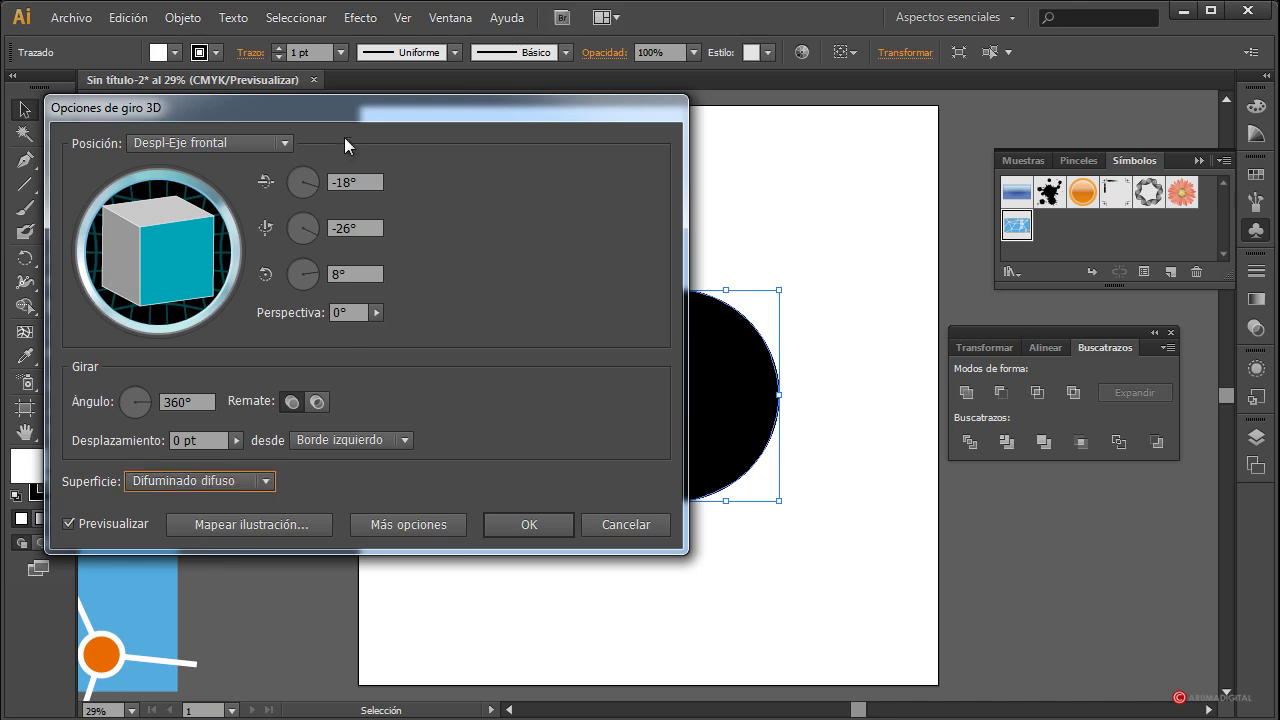
left_click_drag(344, 114, 284, 114)
Step: Map the Nuevo símbolo artwork onto the surface with Invisible Geometry enabled
left_click(212, 526)
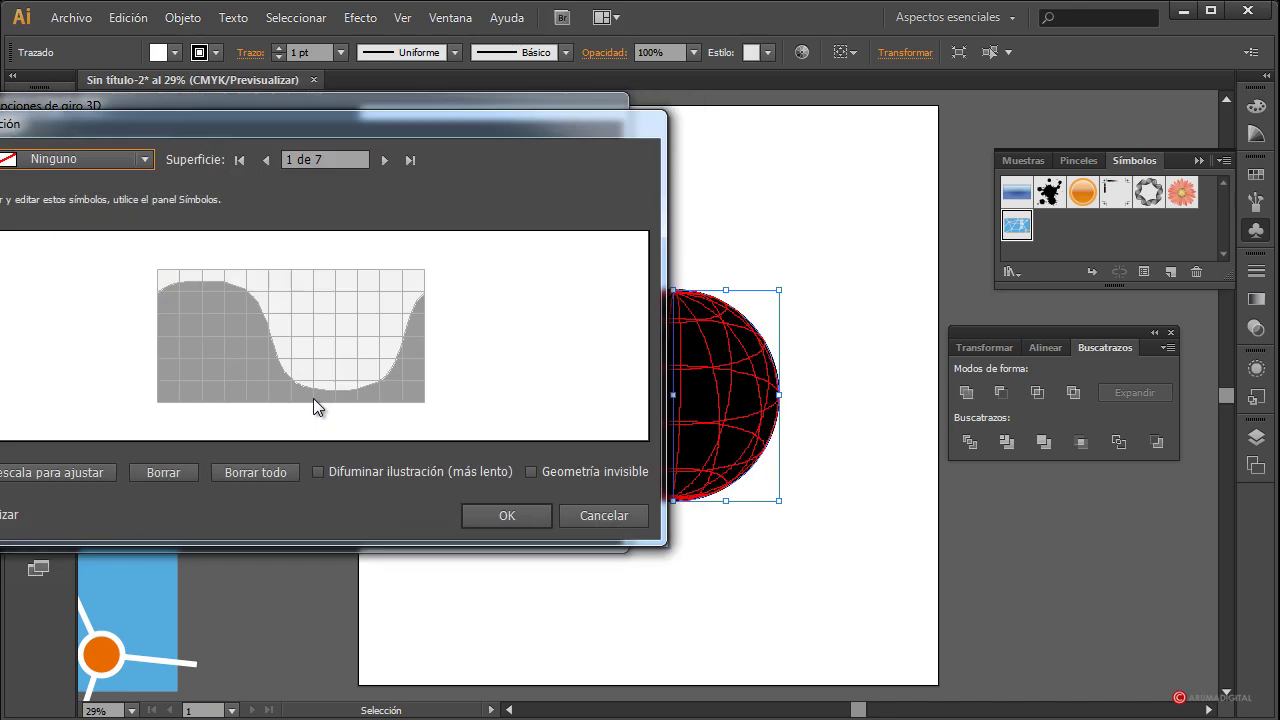
left_click(99, 160)
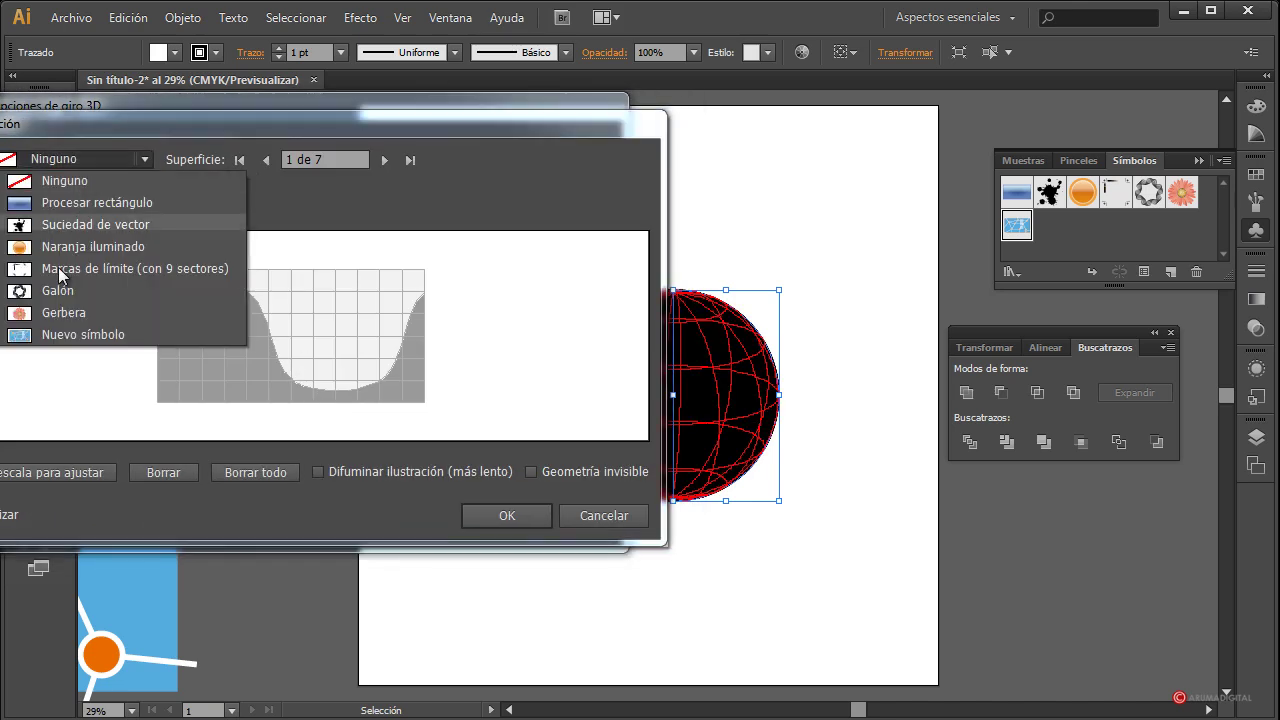
left_click(85, 334)
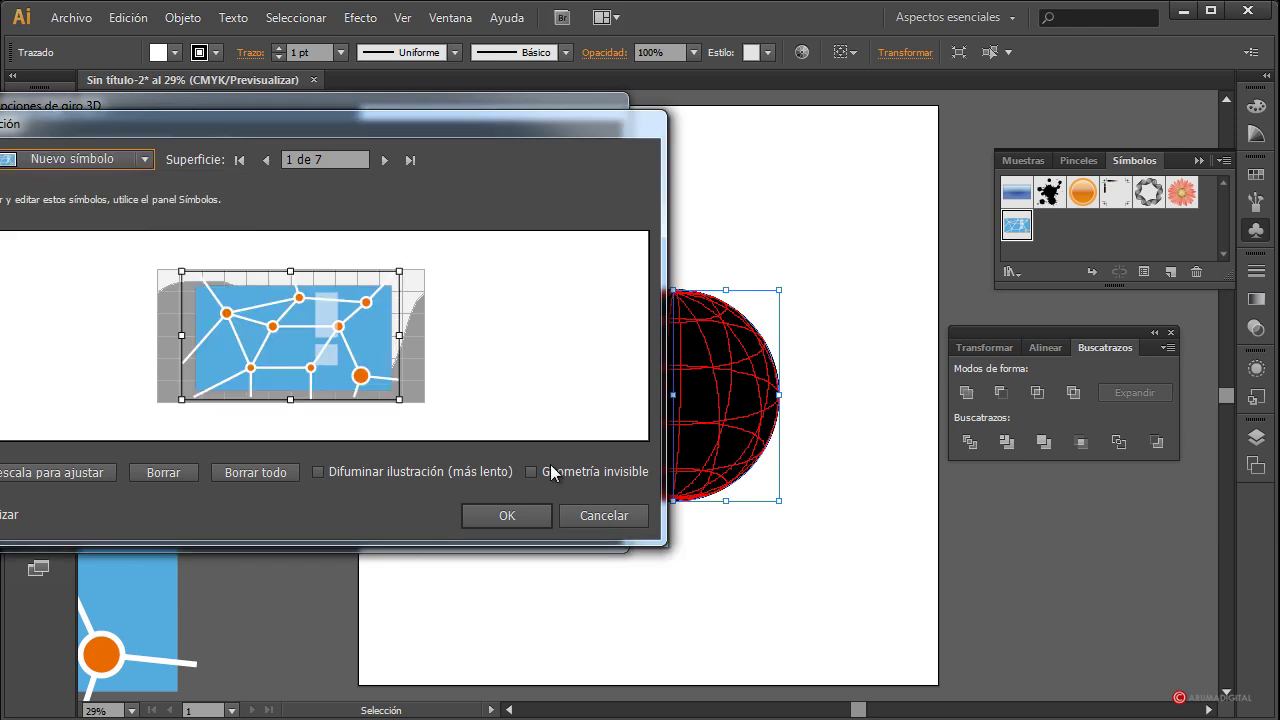
left_click(555, 470)
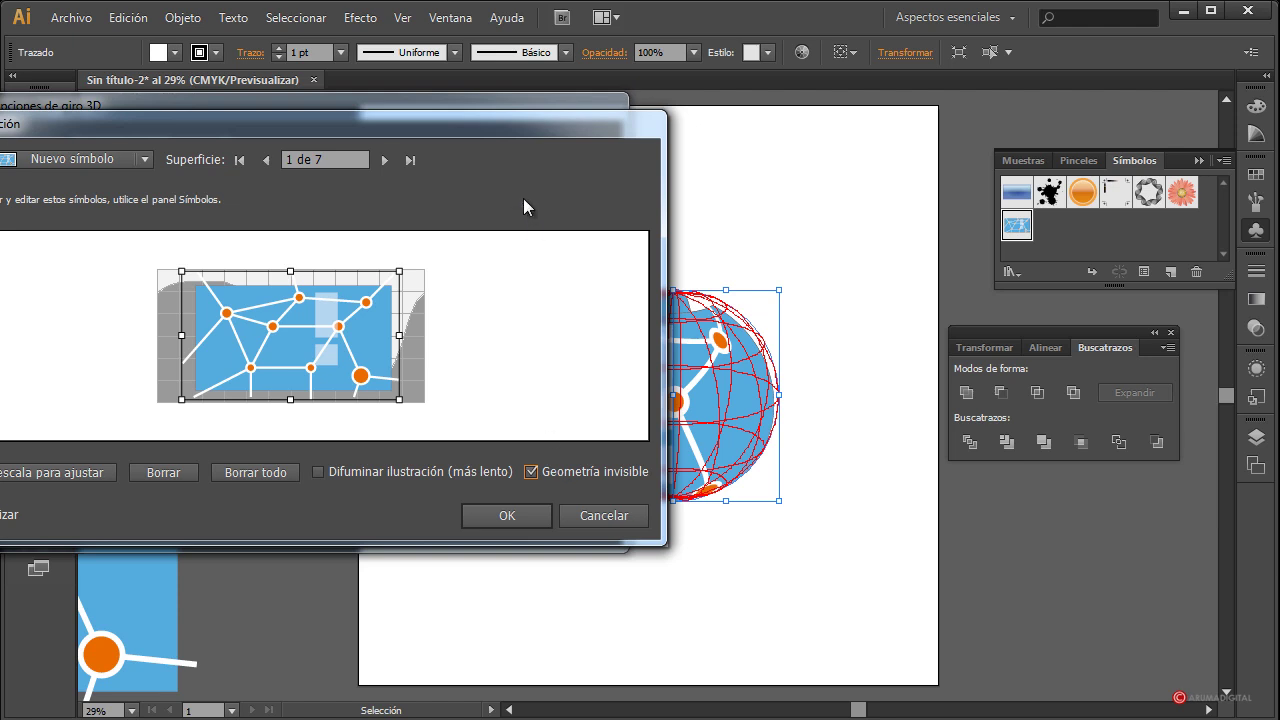
mouse_move(507, 131)
left_mouse_down()
mouse_move(419, 142)
mouse_move(396, 120)
left_mouse_up()
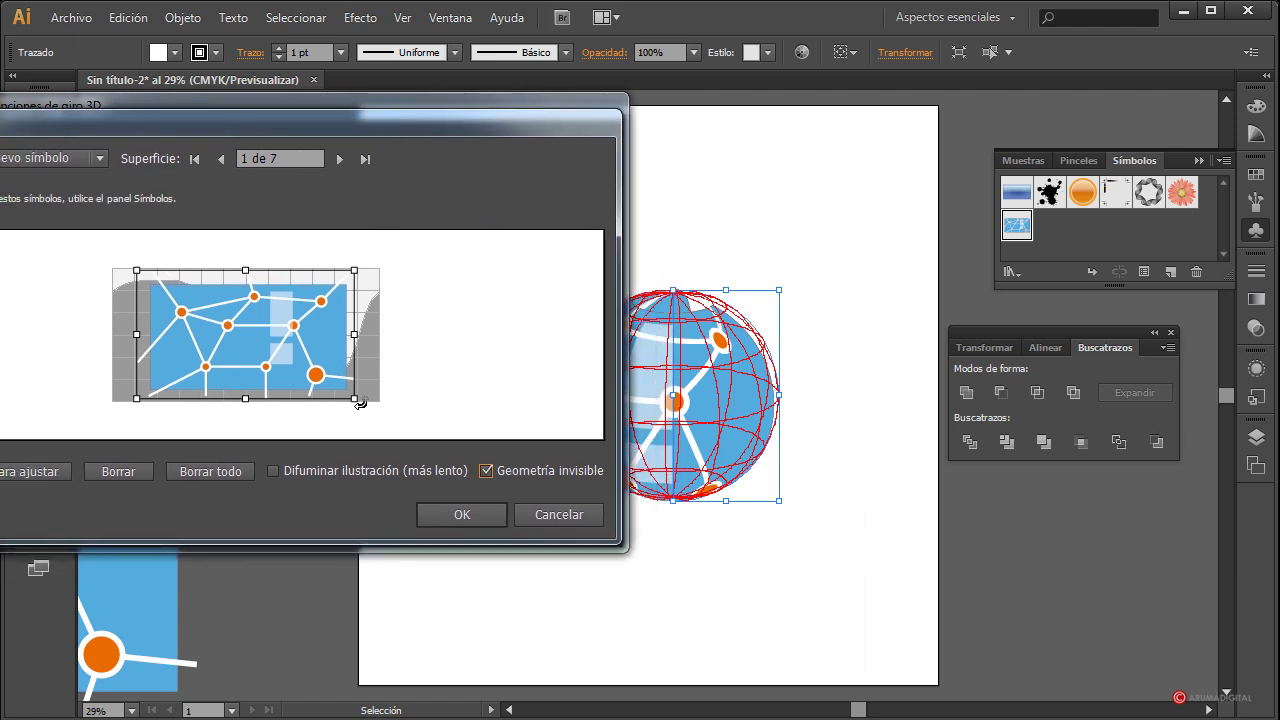
Step: Enlarge and reposition the mapped network artwork to cover the surface
mouse_move(357, 401)
left_mouse_down()
mouse_move(430, 430)
mouse_move(370, 383)
left_mouse_up()
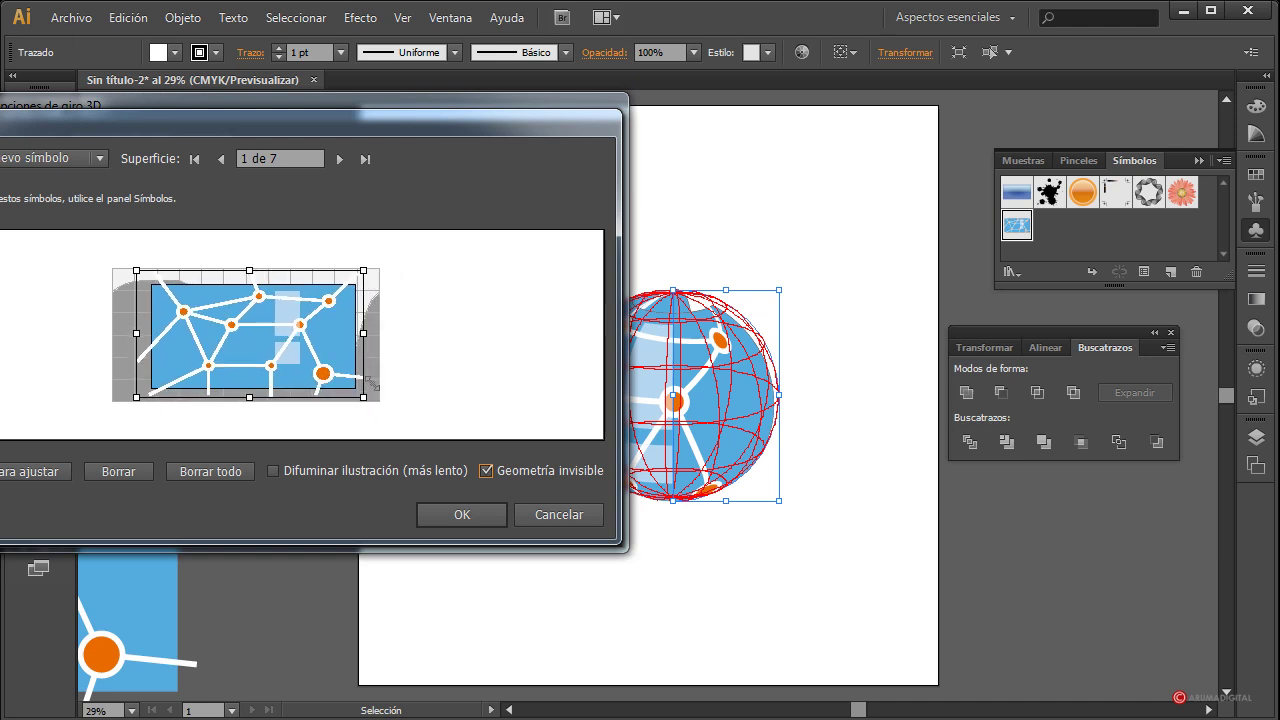
mouse_move(370, 383)
left_mouse_down()
mouse_move(410, 425)
mouse_move(432, 428)
left_mouse_up()
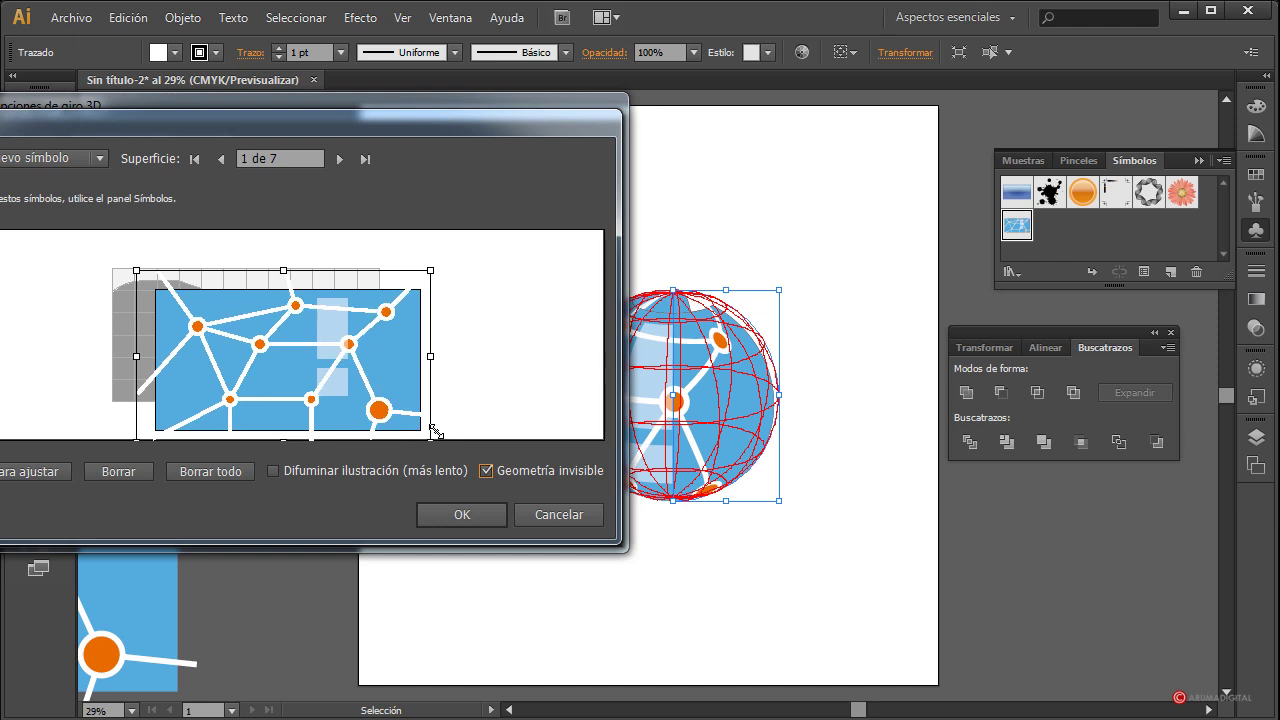
left_click_drag(432, 428, 436, 434)
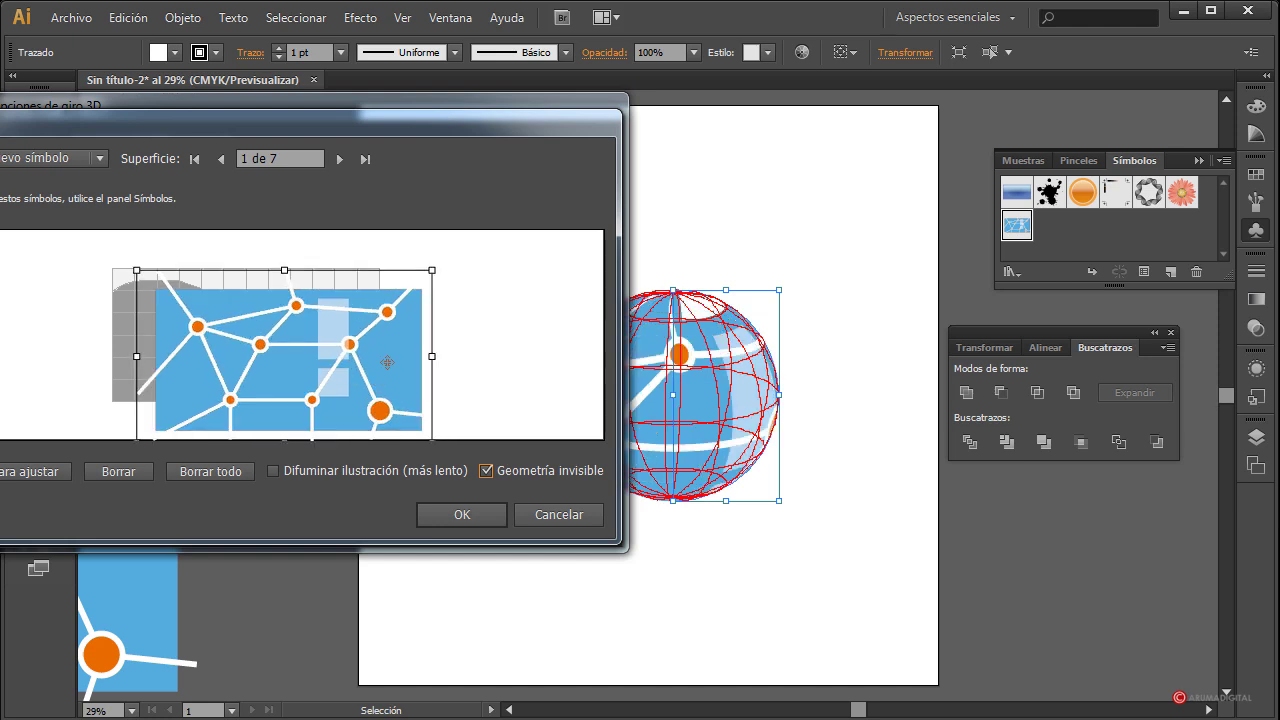
left_click_drag(387, 362, 343, 340)
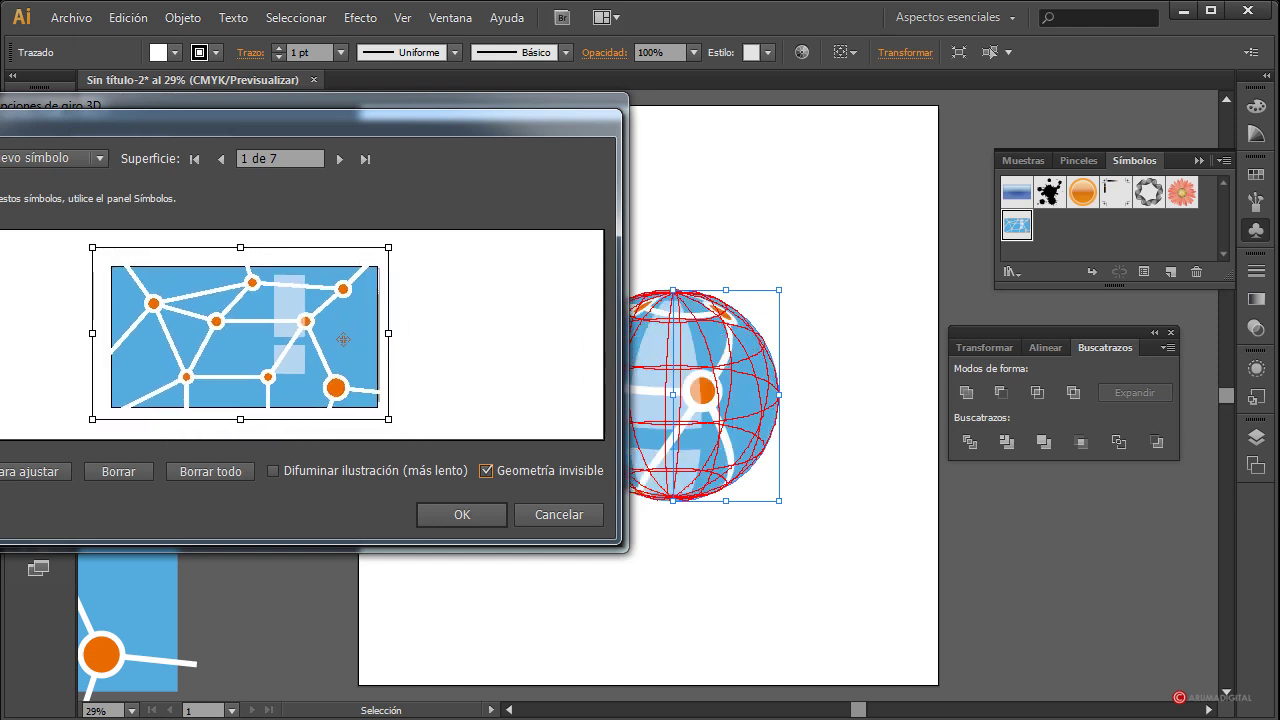
left_click_drag(386, 417, 396, 423)
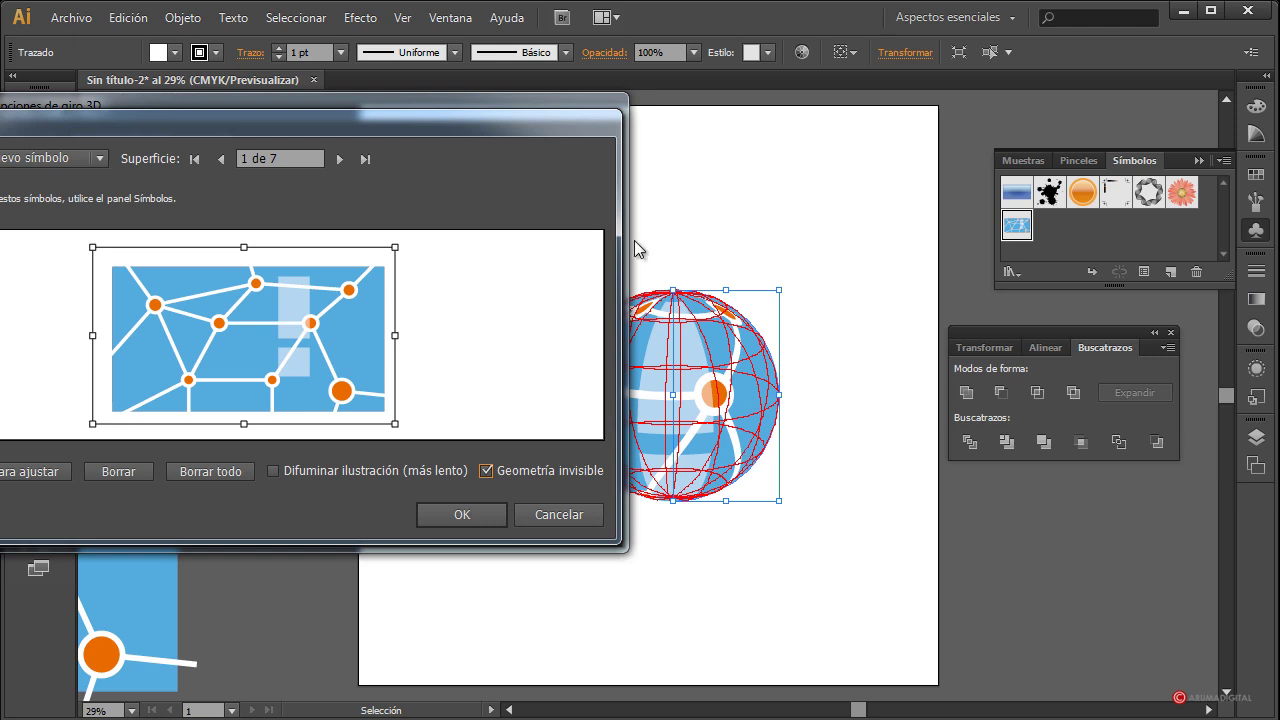
left_click_drag(455, 126, 385, 123)
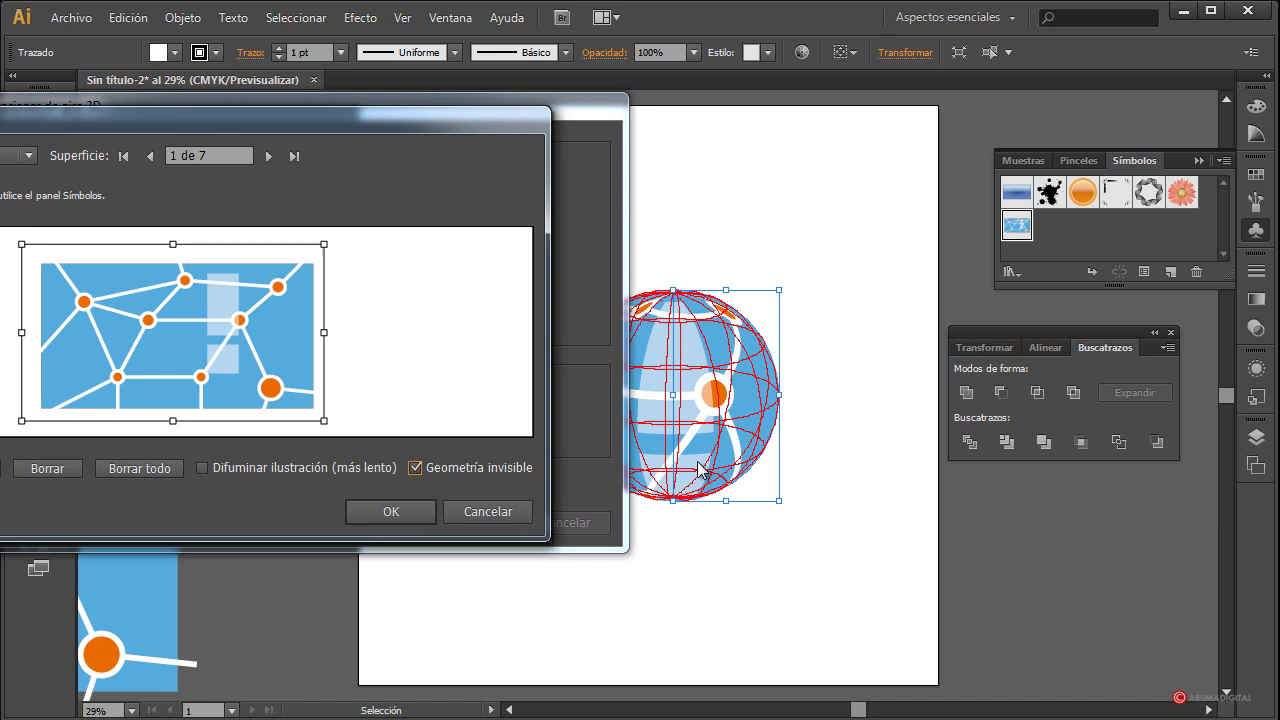
left_click_drag(262, 346, 325, 343)
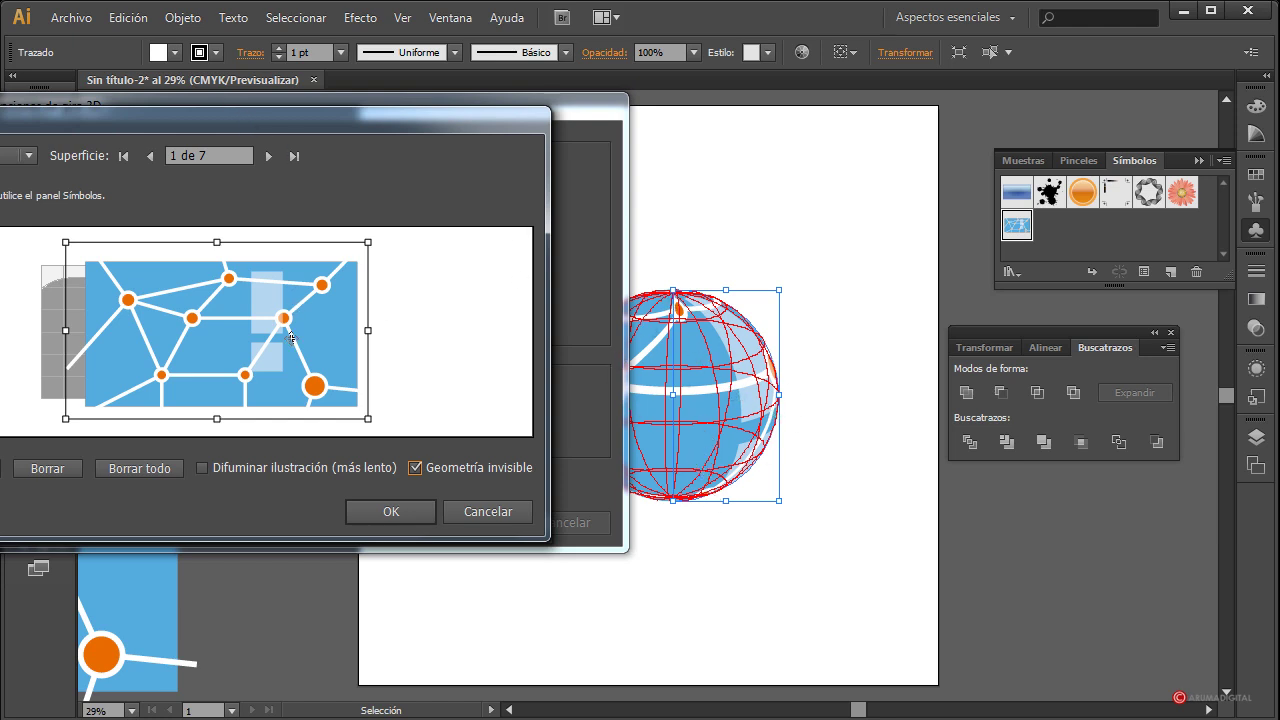
left_click_drag(291, 337, 245, 337)
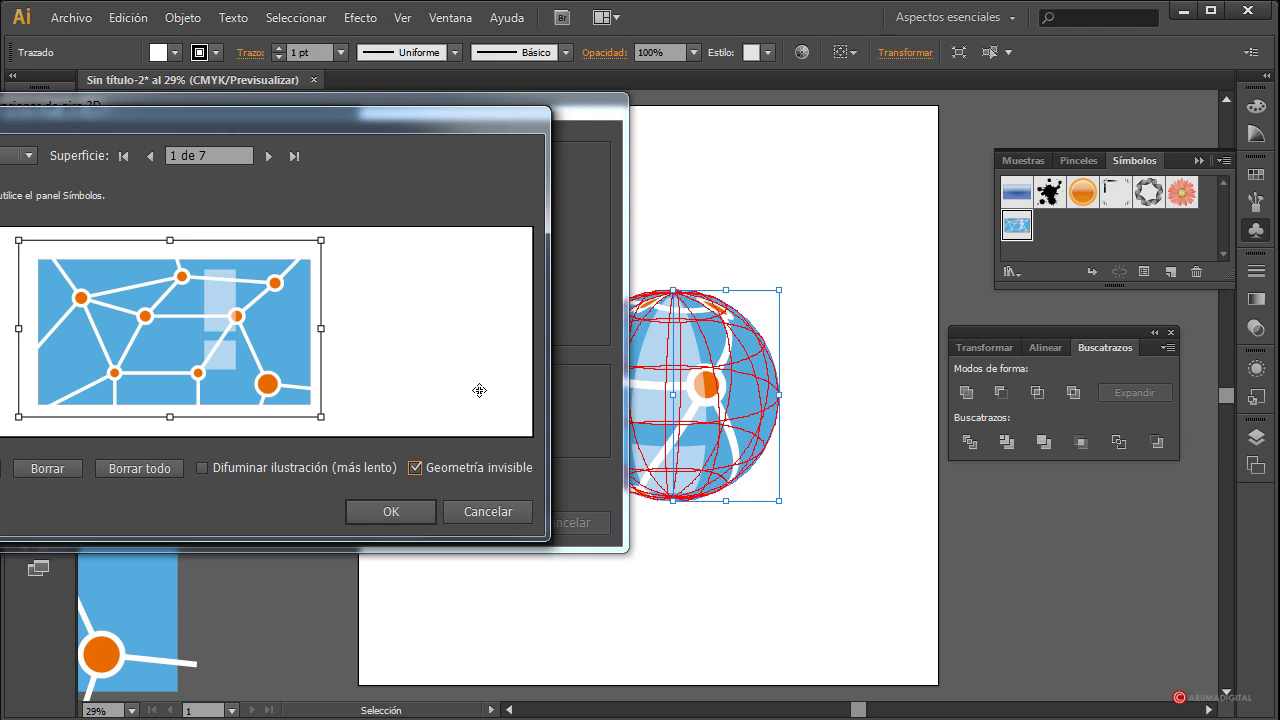
Step: Confirm Map Art, set perspective to 0°, change the cap option and apply the revolve
left_click(391, 511)
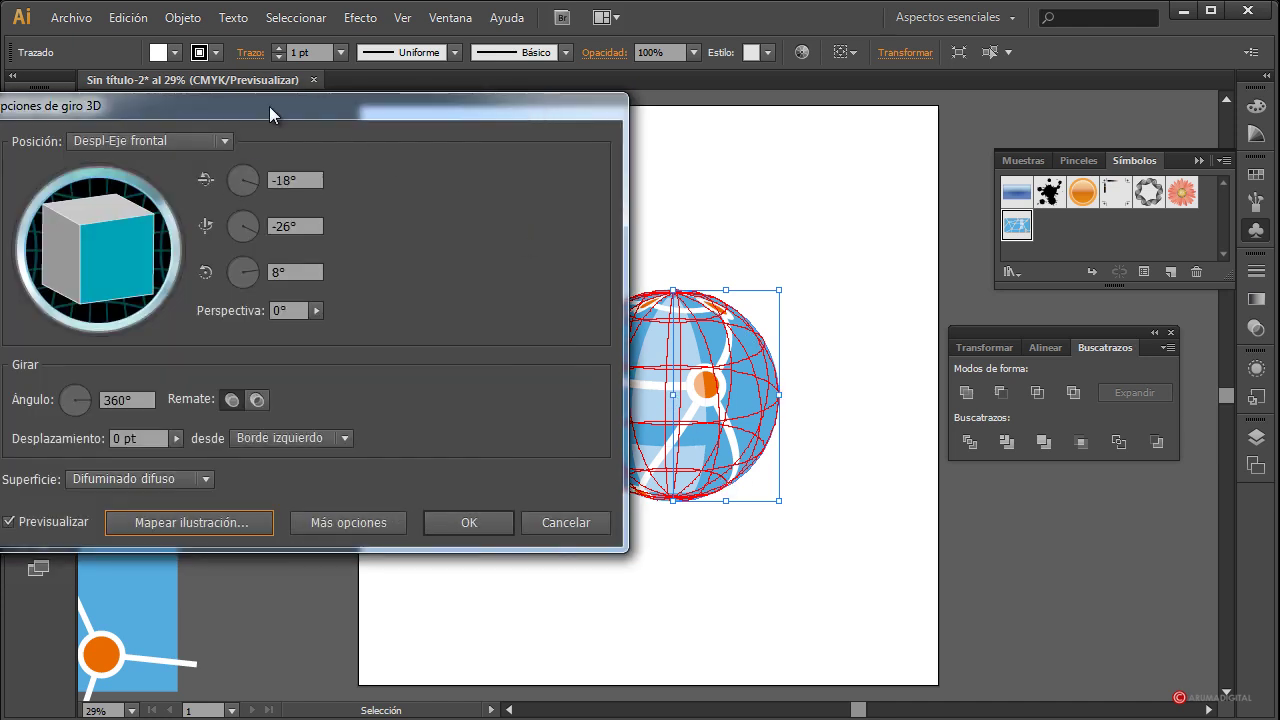
left_click_drag(269, 106, 201, 112)
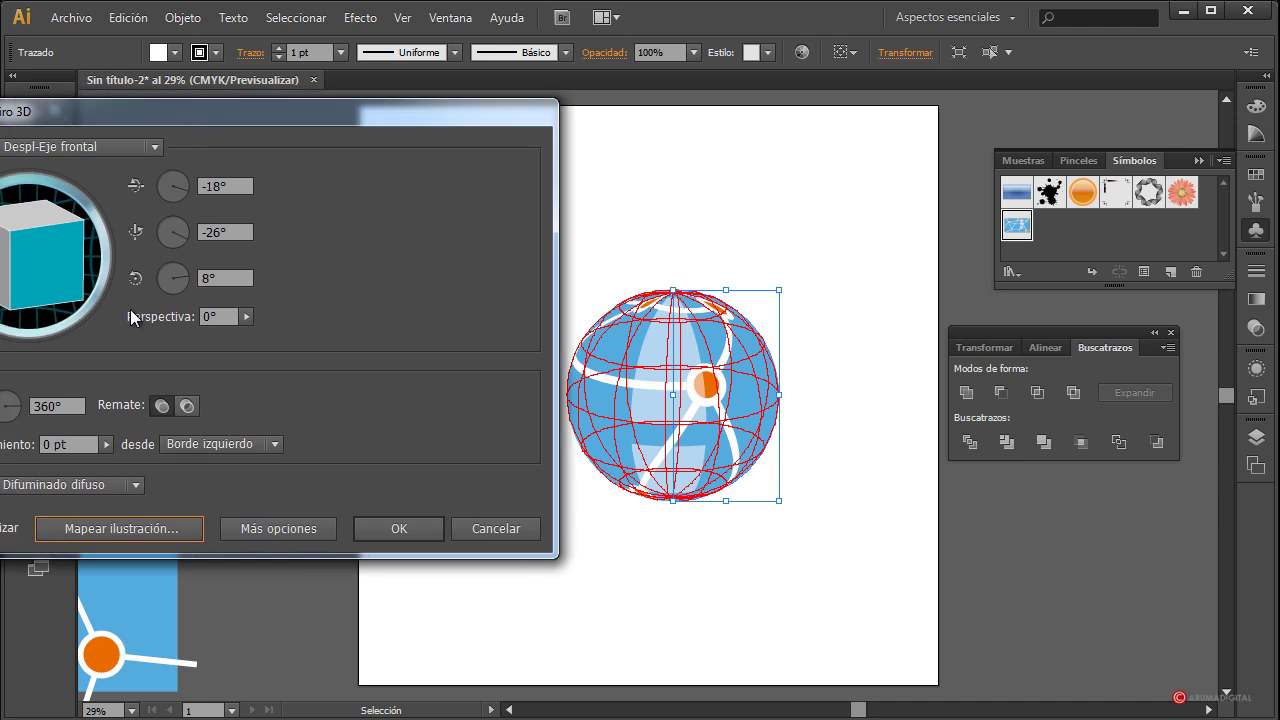
left_click(247, 316)
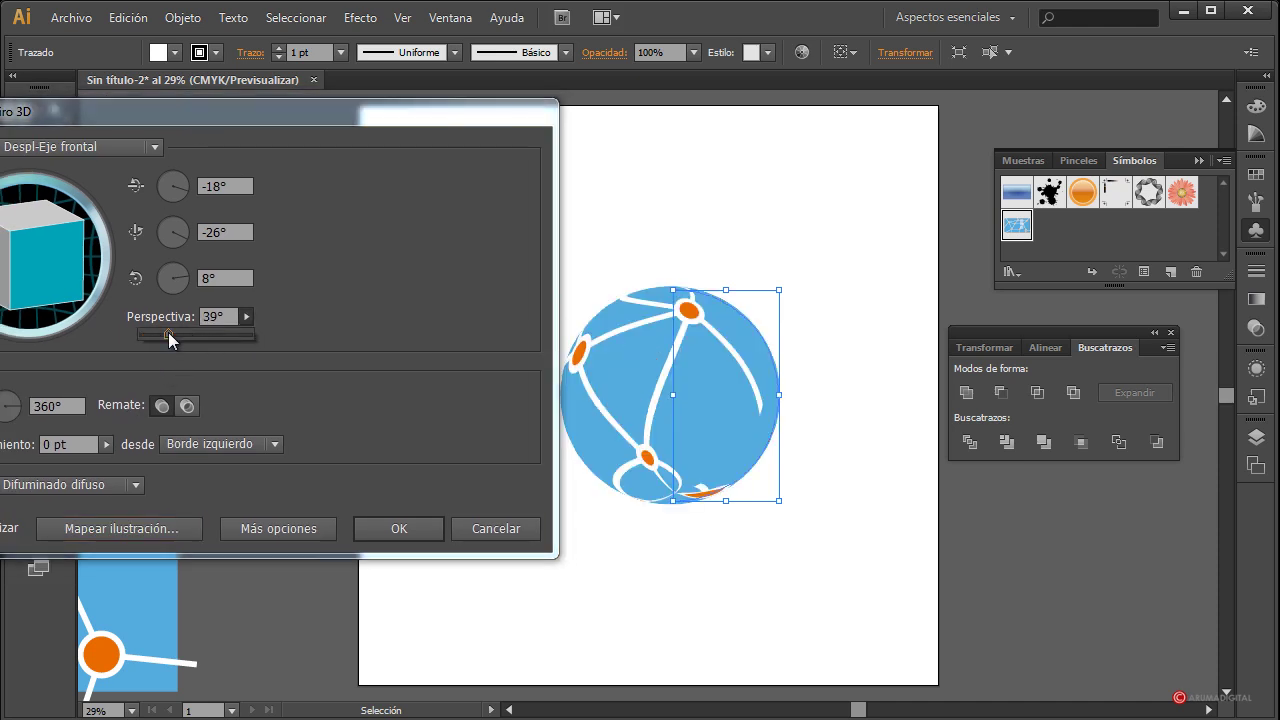
left_click_drag(157, 333, 158, 334)
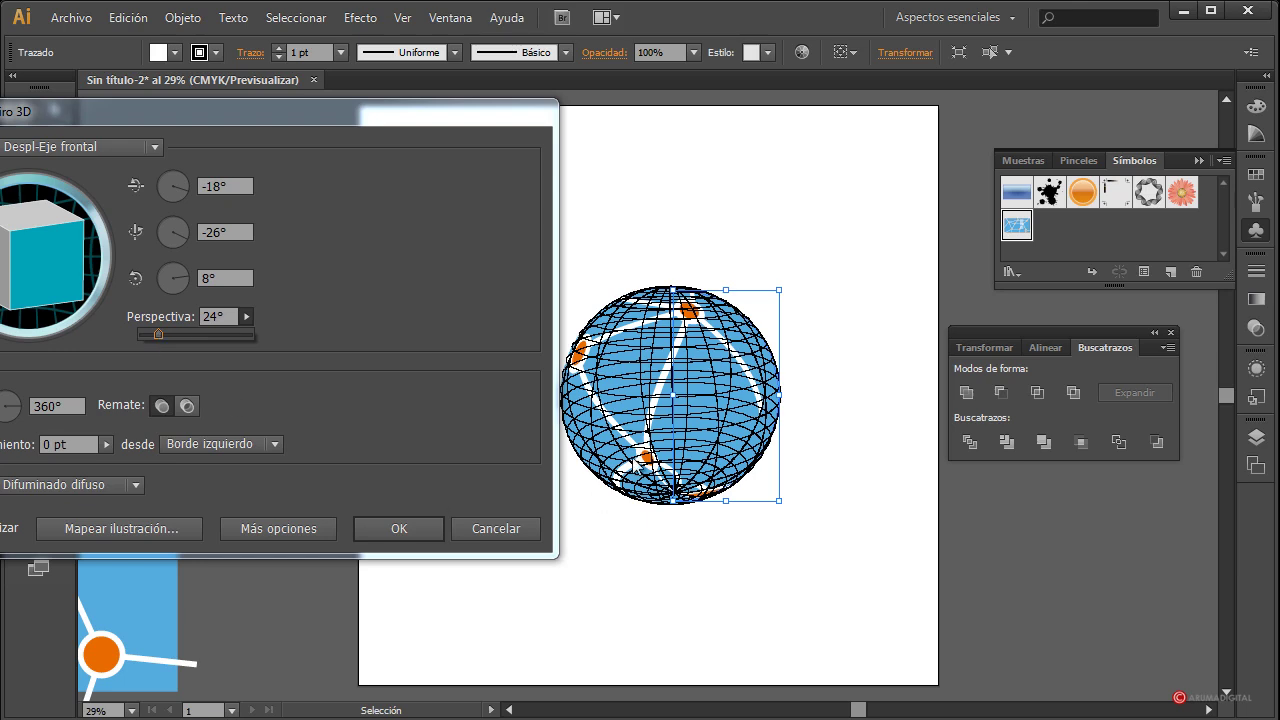
left_click(159, 333)
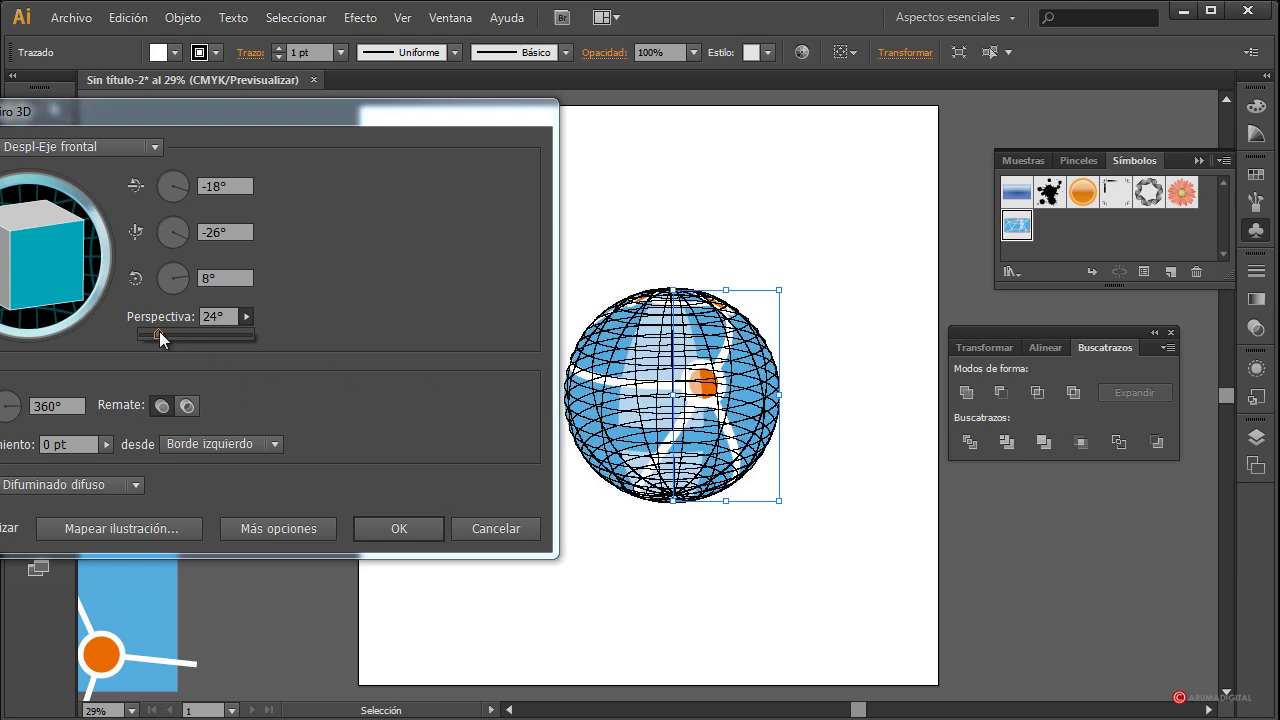
left_click(189, 406)
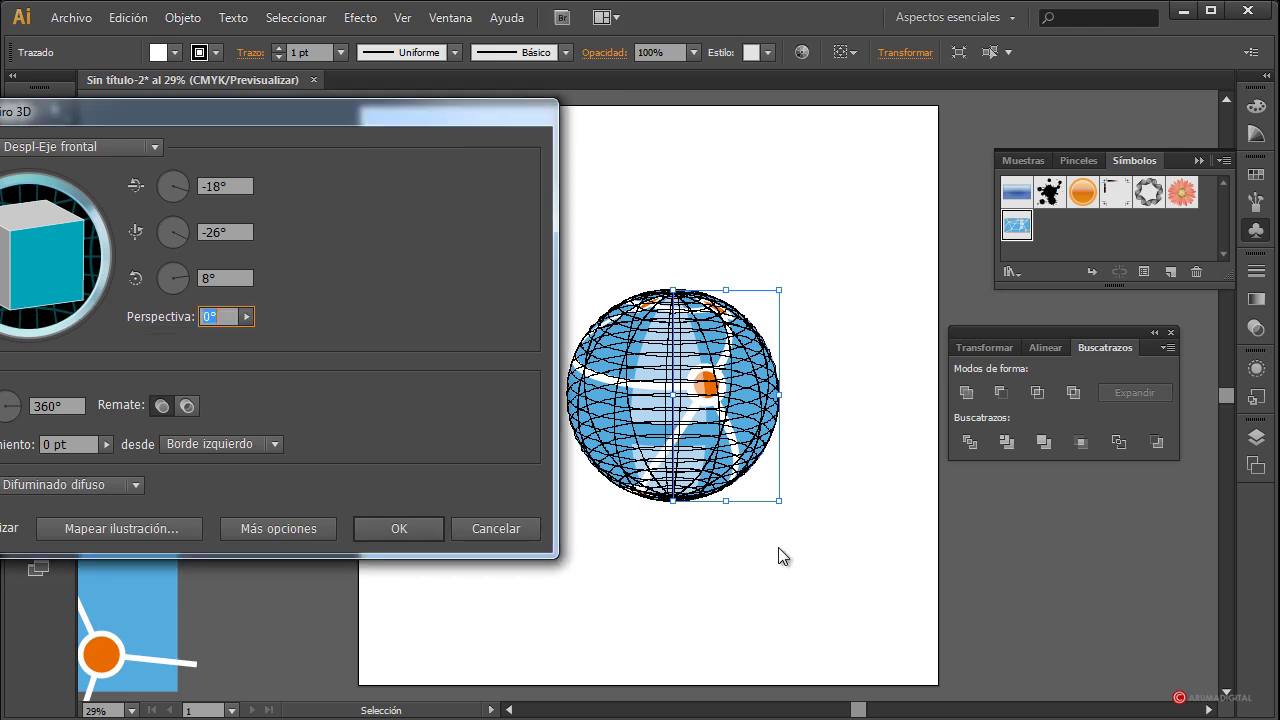
left_click(411, 531)
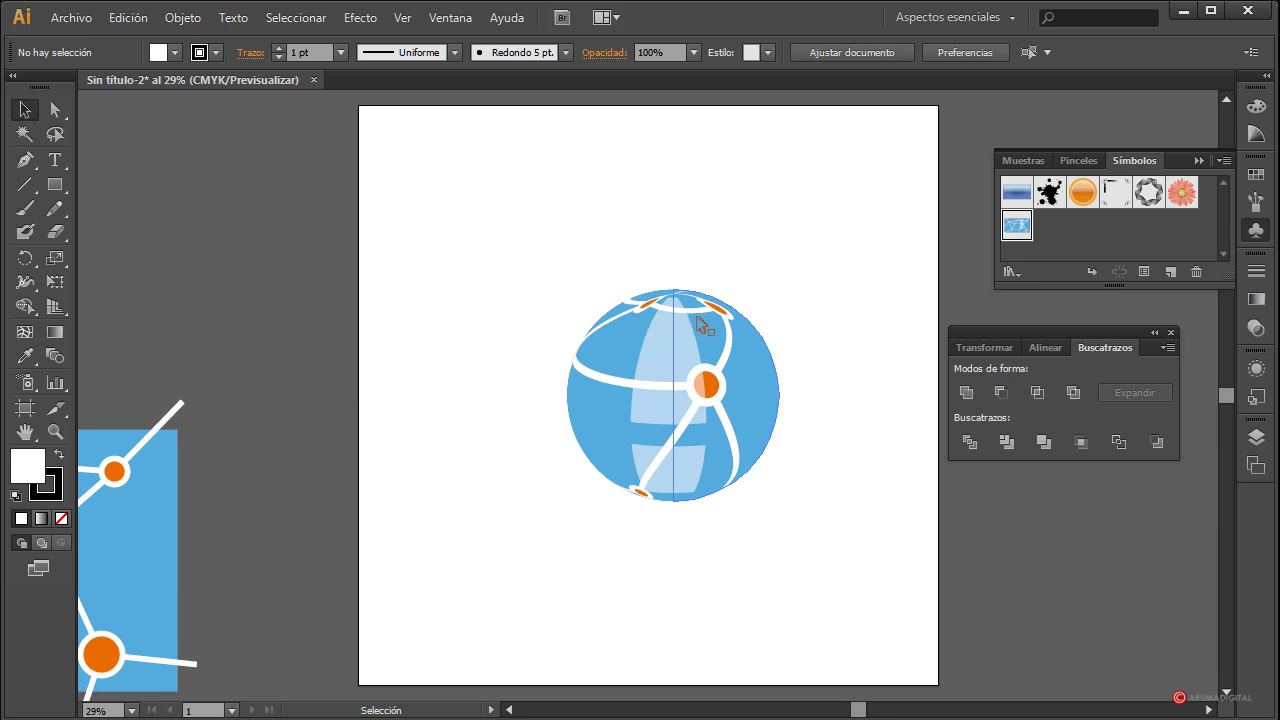
Step: Drag the Nuevo símbolo instance right until it overlaps the artboard's left edge
left_click_drag(137, 496, 370, 467)
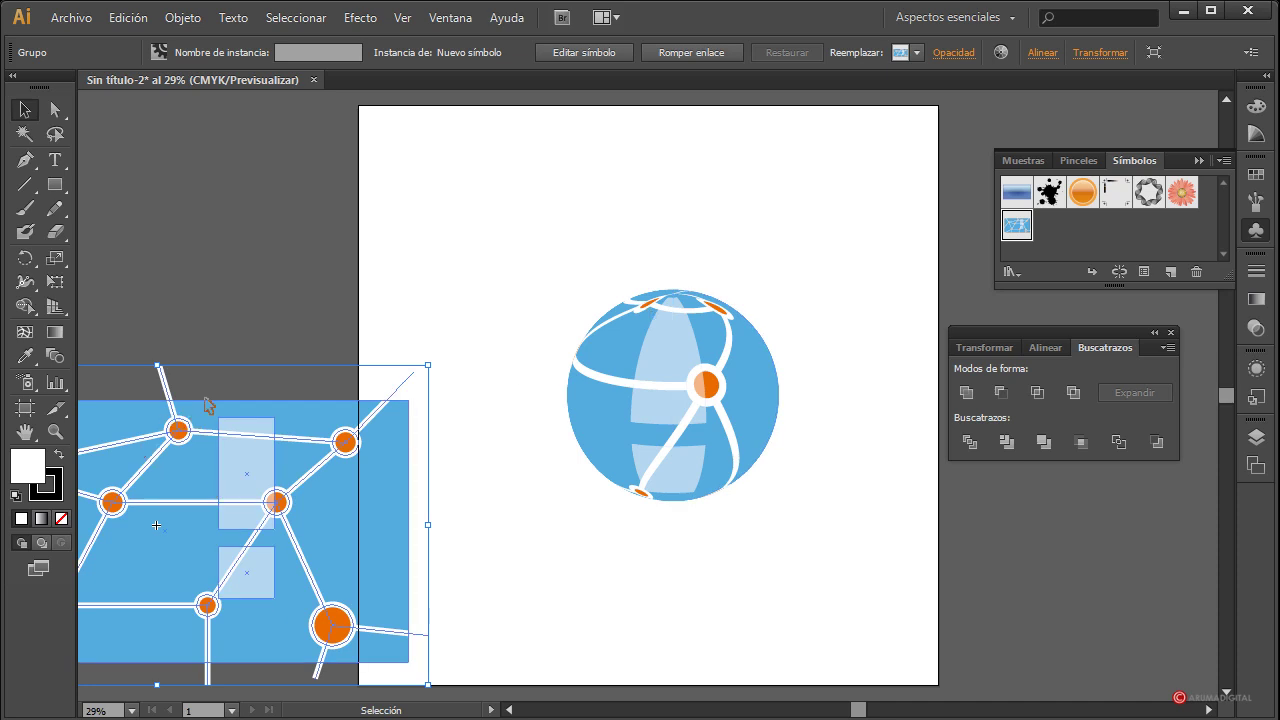
left_click_drag(206, 404, 279, 376)
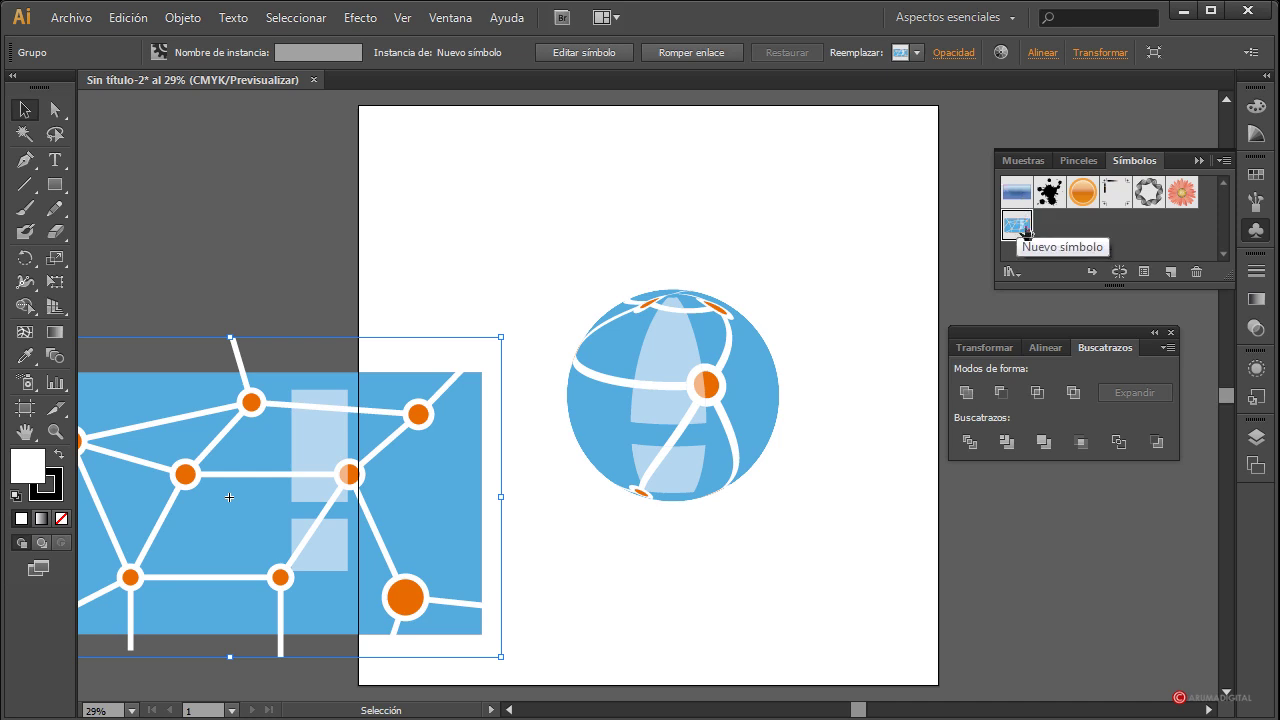
Step: Inside the symbol, narrow the two pale rectangles and move them over the orange node
double_click(1017, 228)
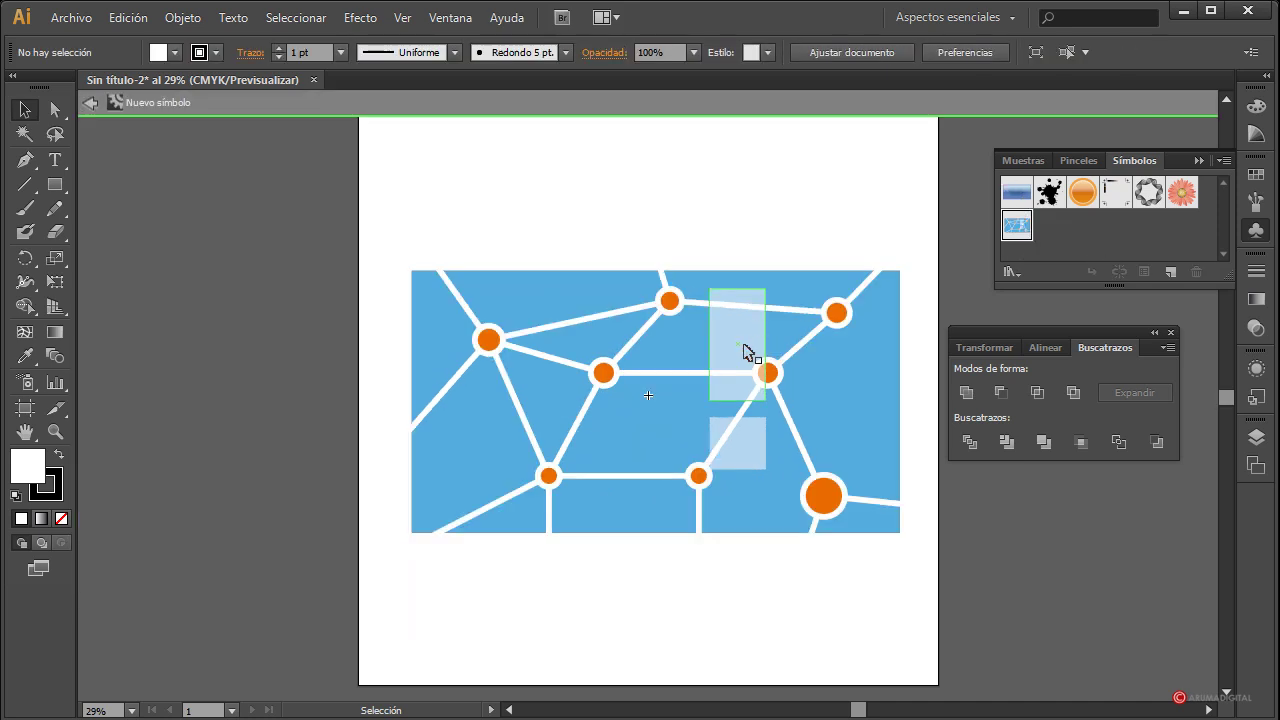
left_click(749, 358)
left_click(757, 438, "shift")
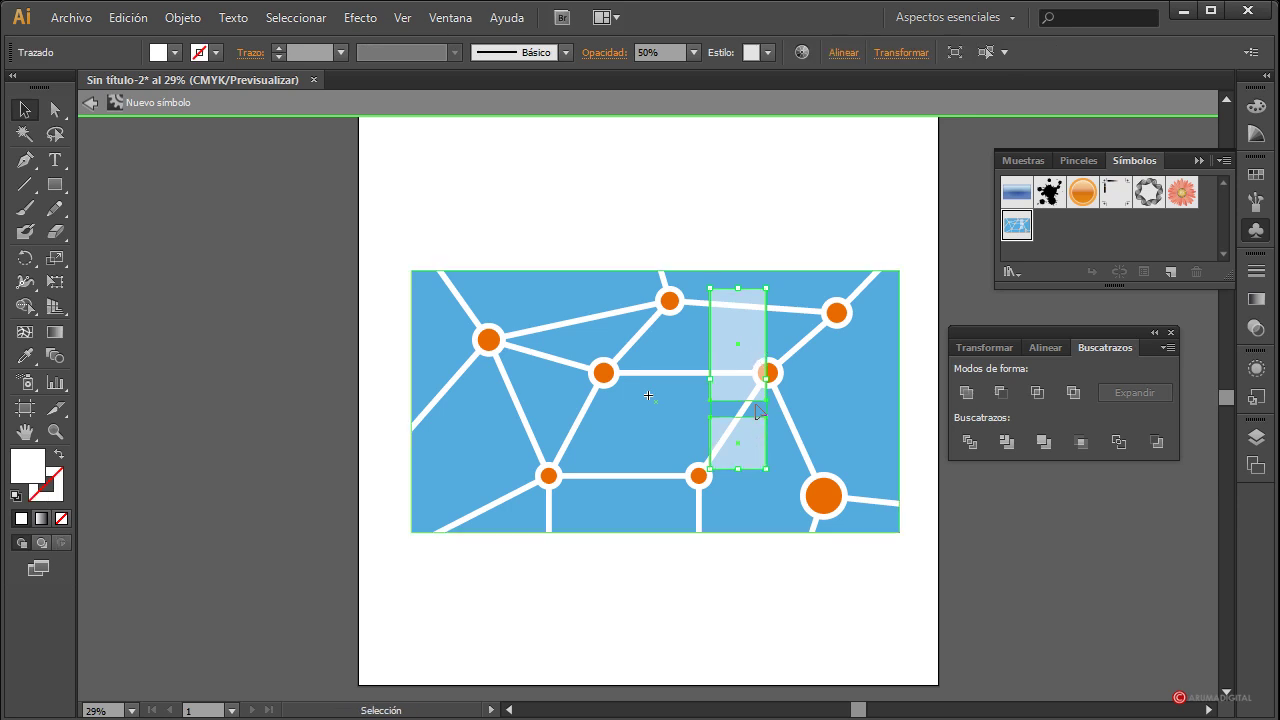
left_click_drag(766, 289, 744, 356)
left_click_drag(740, 387, 766, 382)
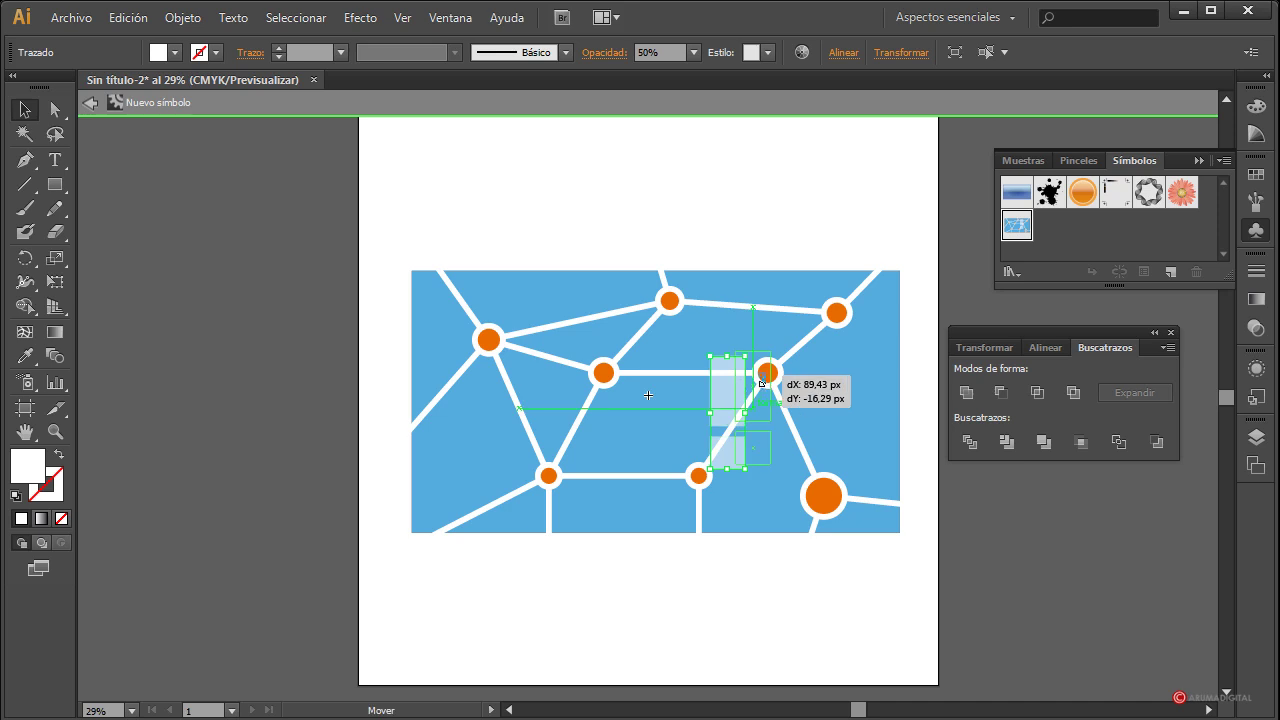
left_click(1011, 503)
double_click(1020, 504)
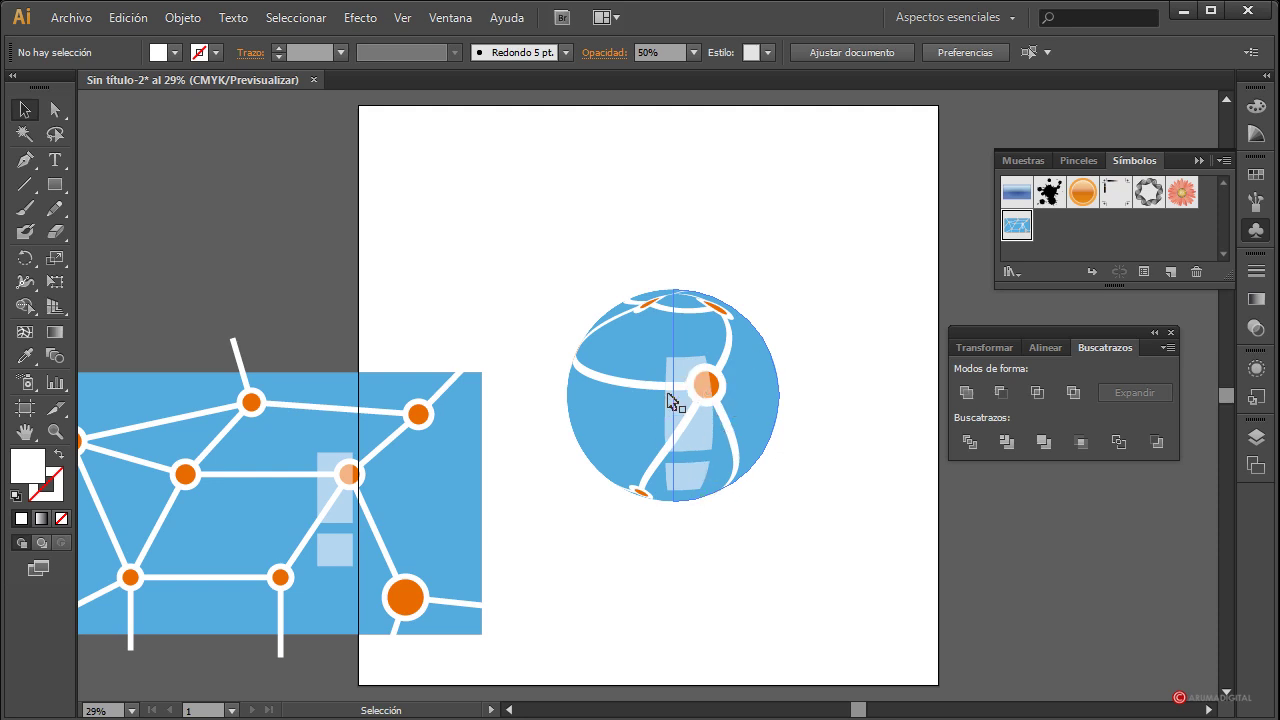
Step: Nudge the pale rectangles further up and right, checking the globe between edits
double_click(1018, 228)
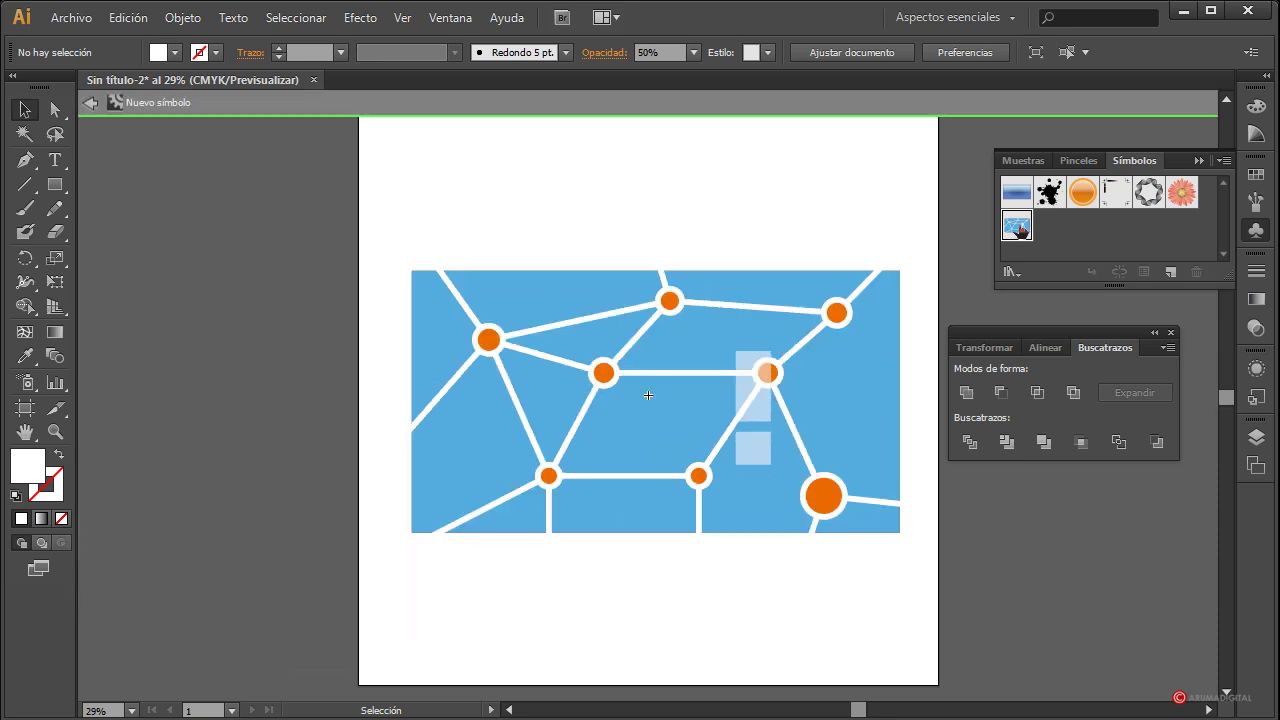
left_click(762, 447)
left_click(760, 410, "shift")
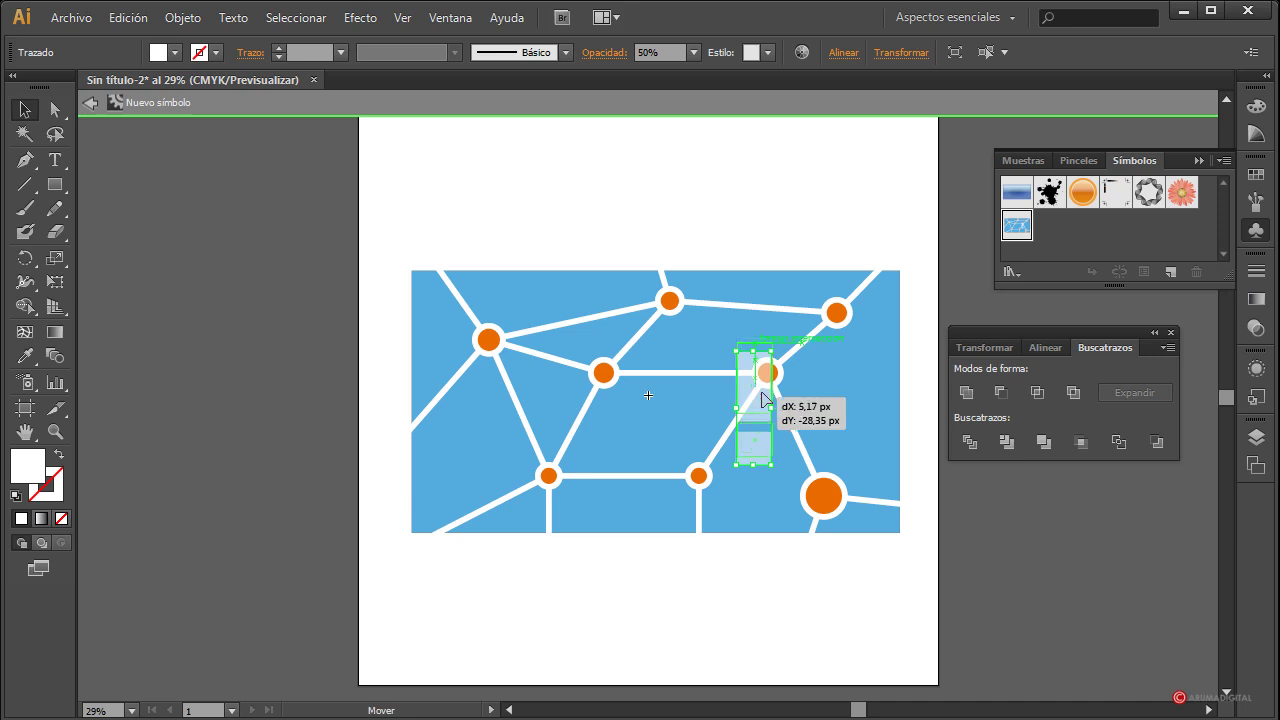
left_click_drag(758, 410, 768, 397)
double_click(1024, 512)
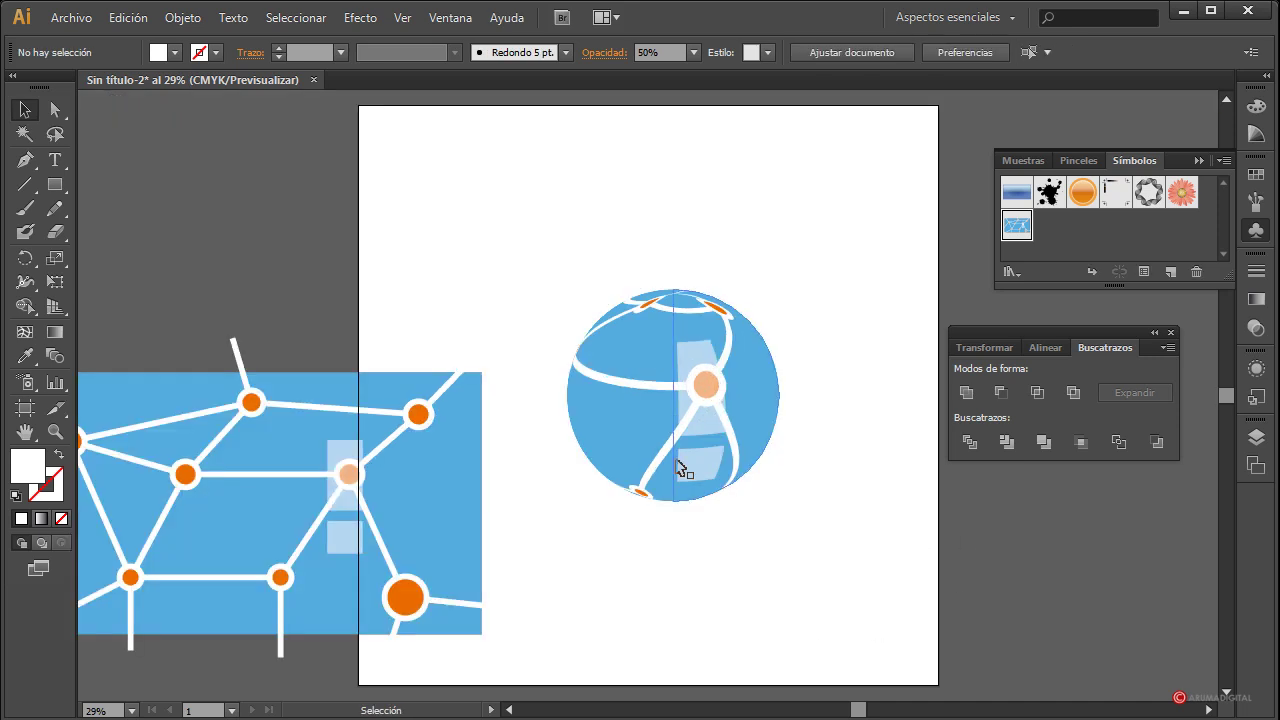
double_click(1016, 226)
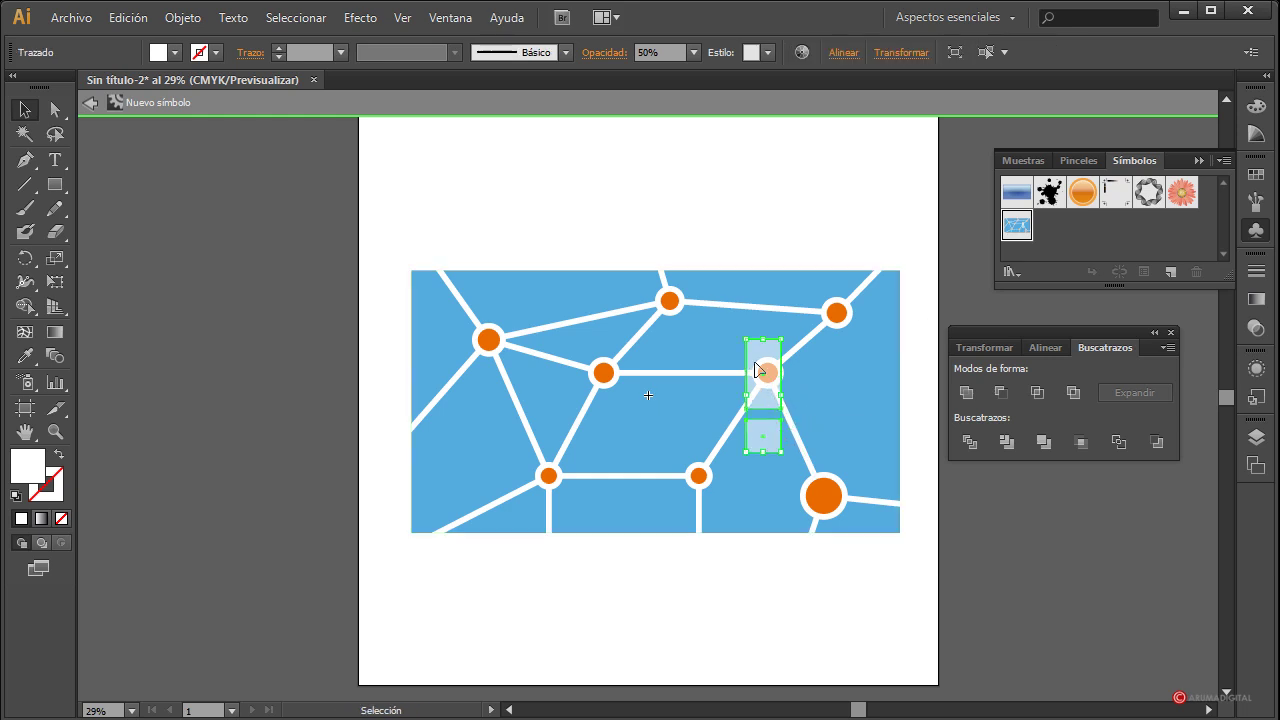
left_click_drag(770, 393, 810, 383)
Step: Enlarge the orange node left of centre and shift it up-left, then exit symbol editing
left_click(603, 373)
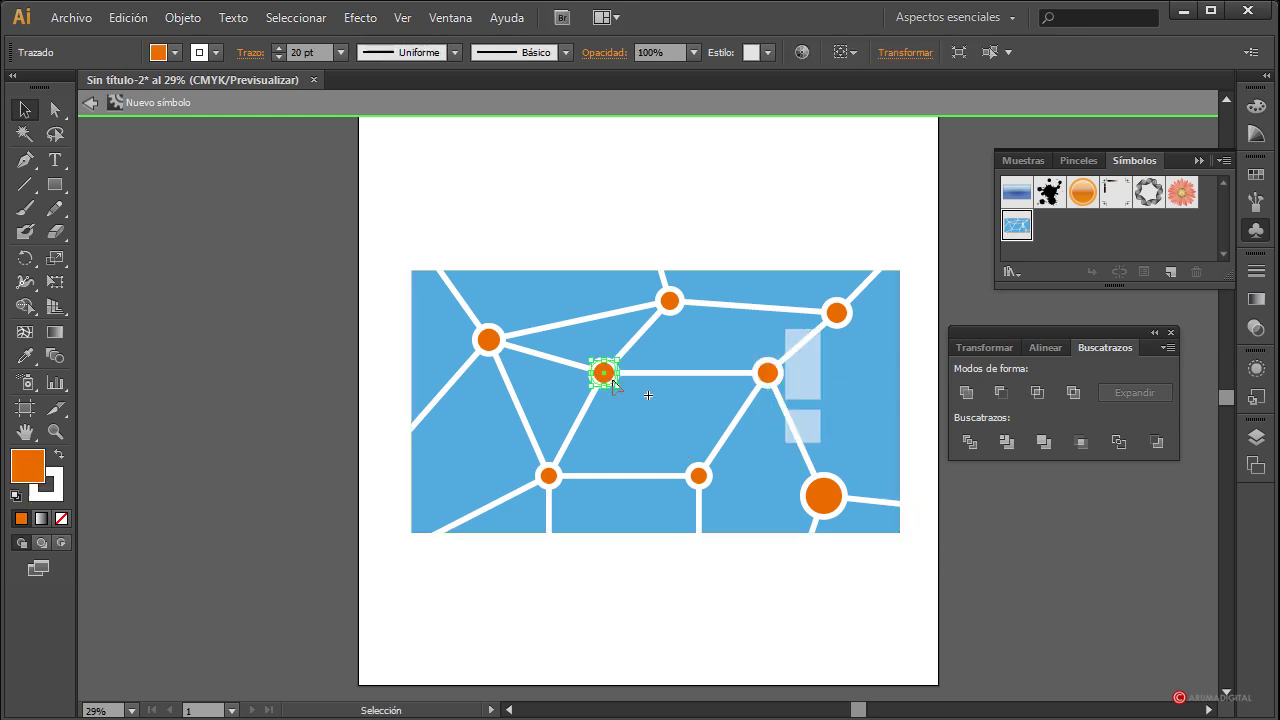
mouse_move(618, 388)
left_mouse_down()
mouse_move(649, 397)
mouse_move(672, 488)
left_mouse_up()
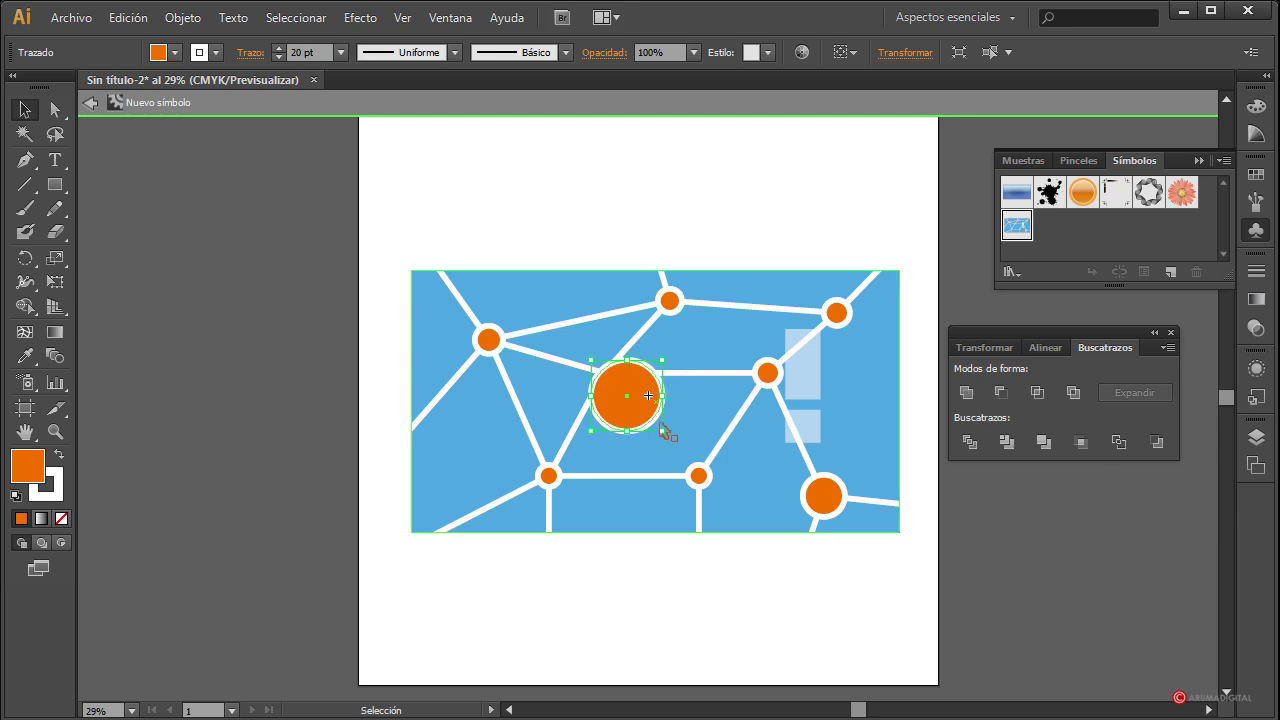
left_click_drag(663, 406, 626, 372)
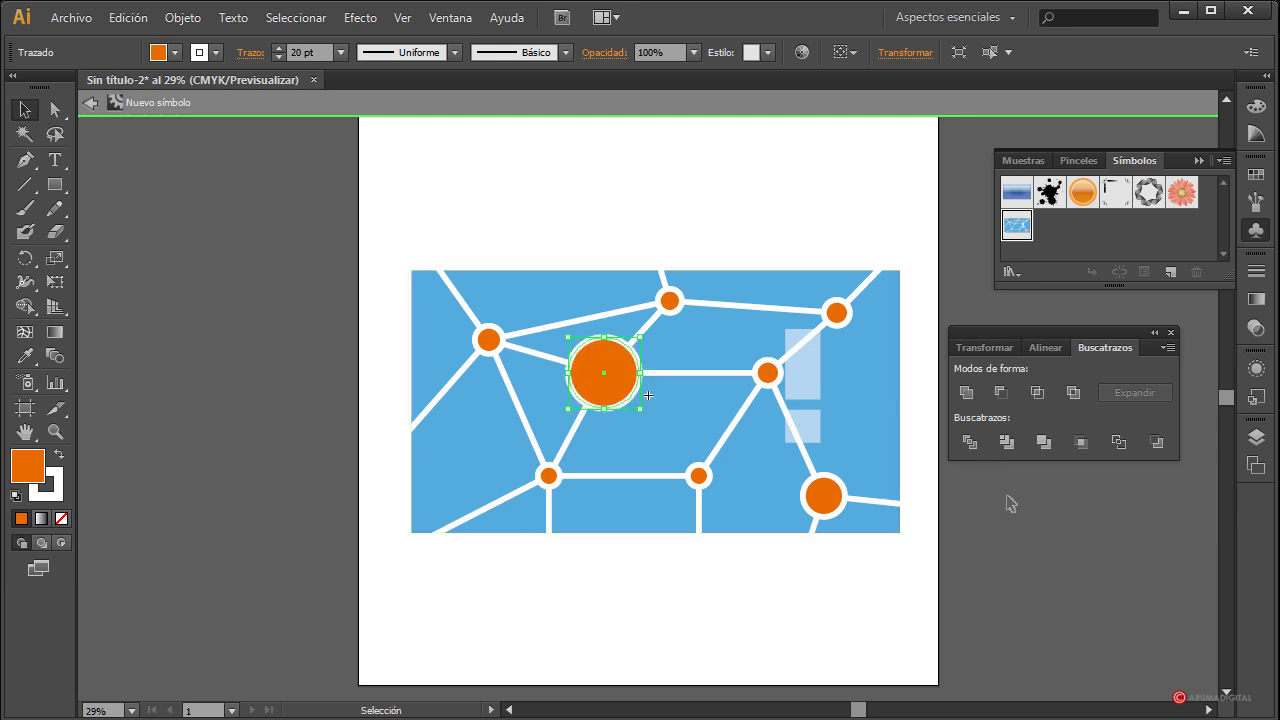
left_click(1007, 501)
double_click(1010, 503)
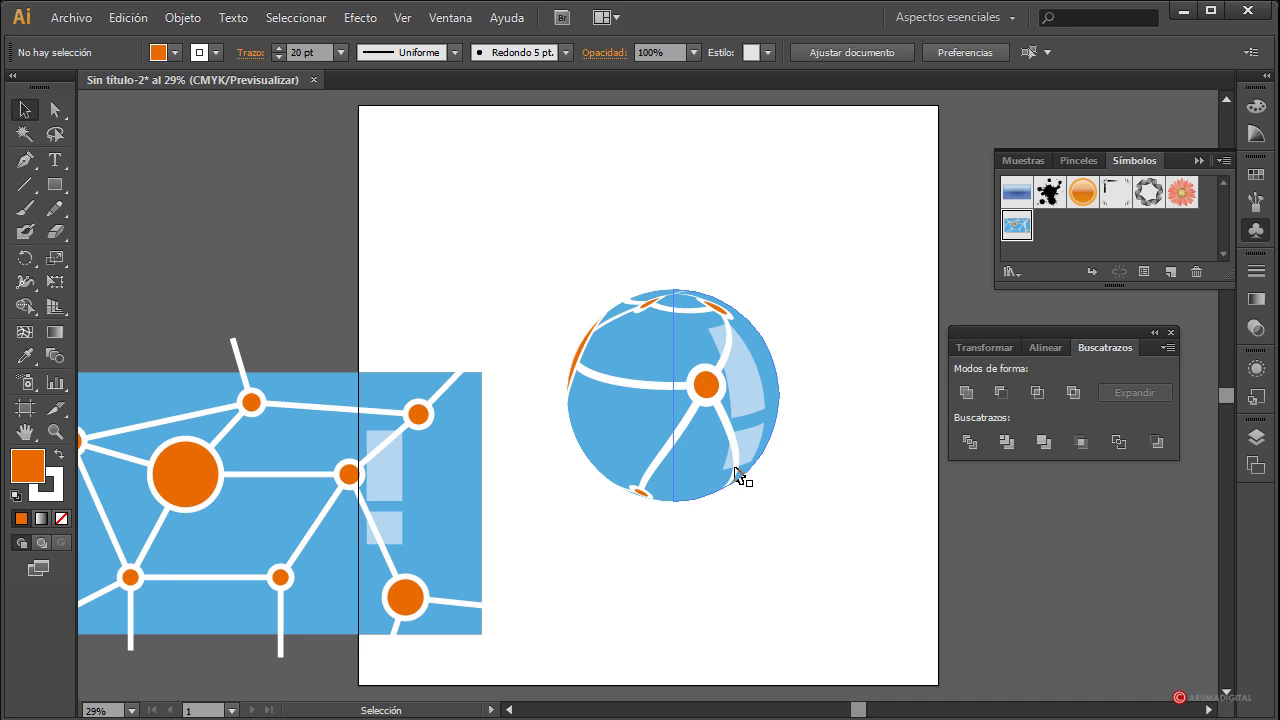
Step: Alt-drag a copy of the globe up-left and expand its appearance via Objeto > Expandir apariencia
left_click_drag(55, 184, 139, 232)
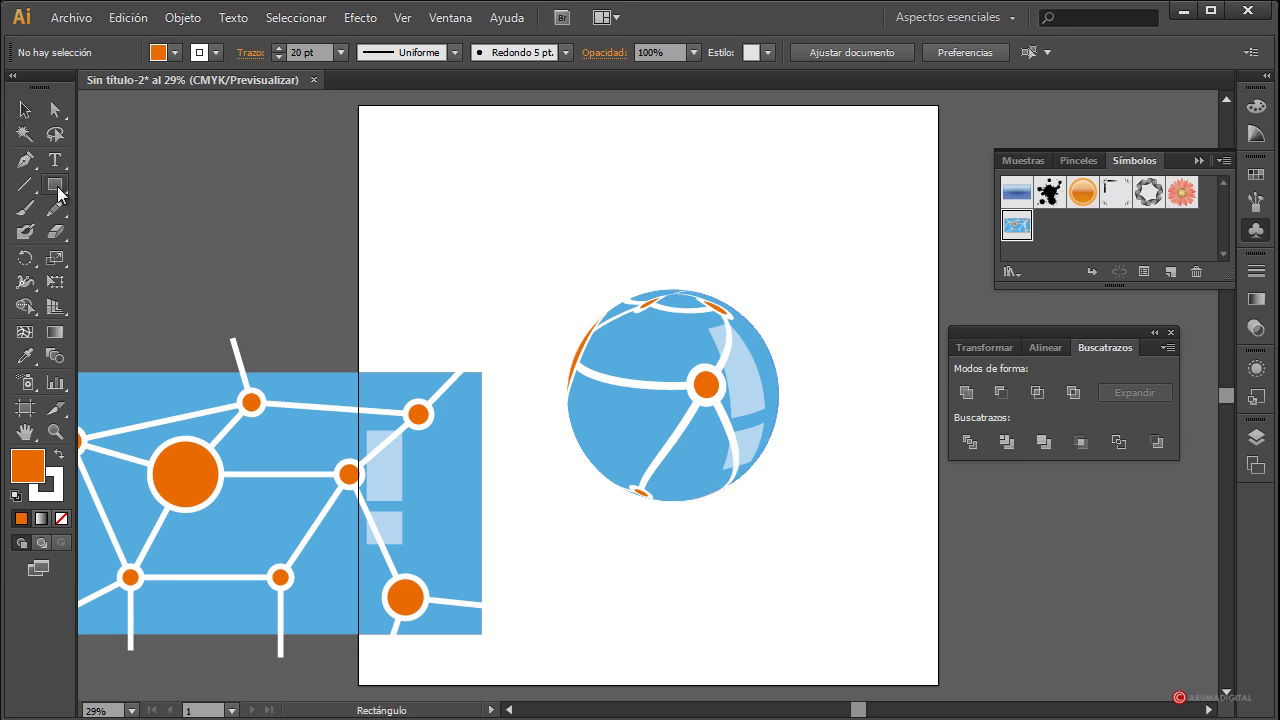
left_click(139, 232)
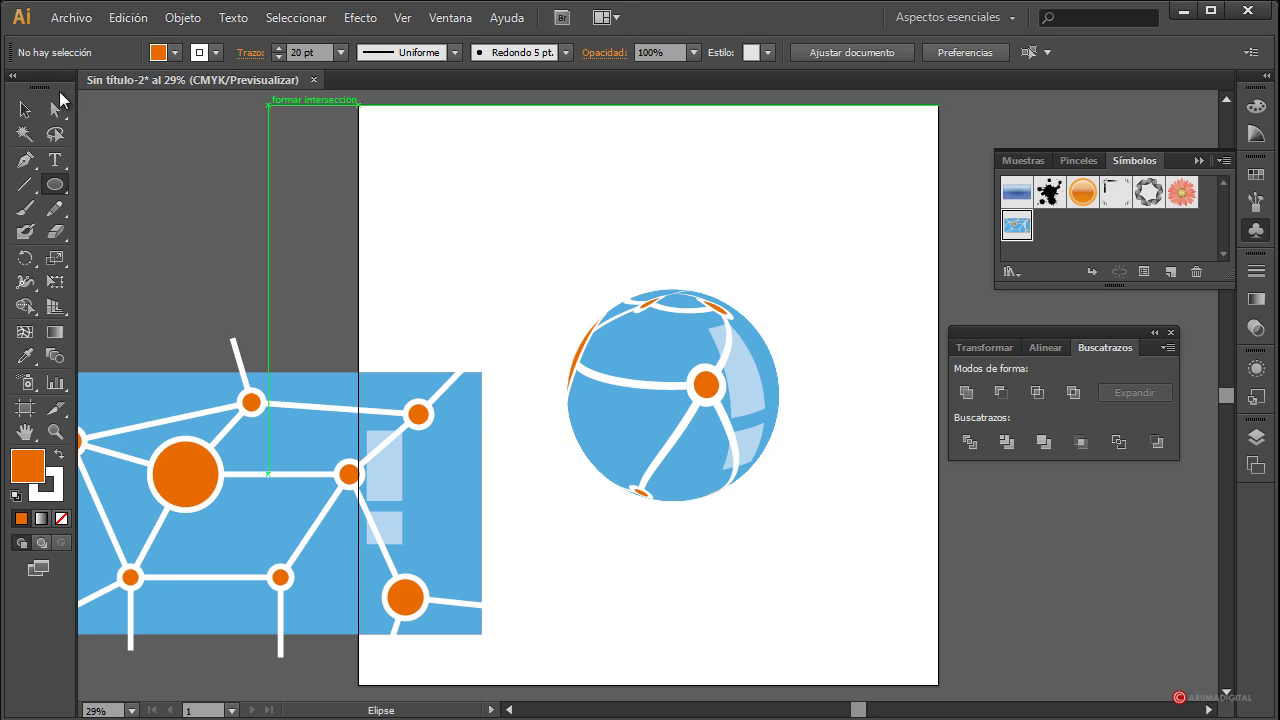
left_click(26, 110)
left_click(655, 335)
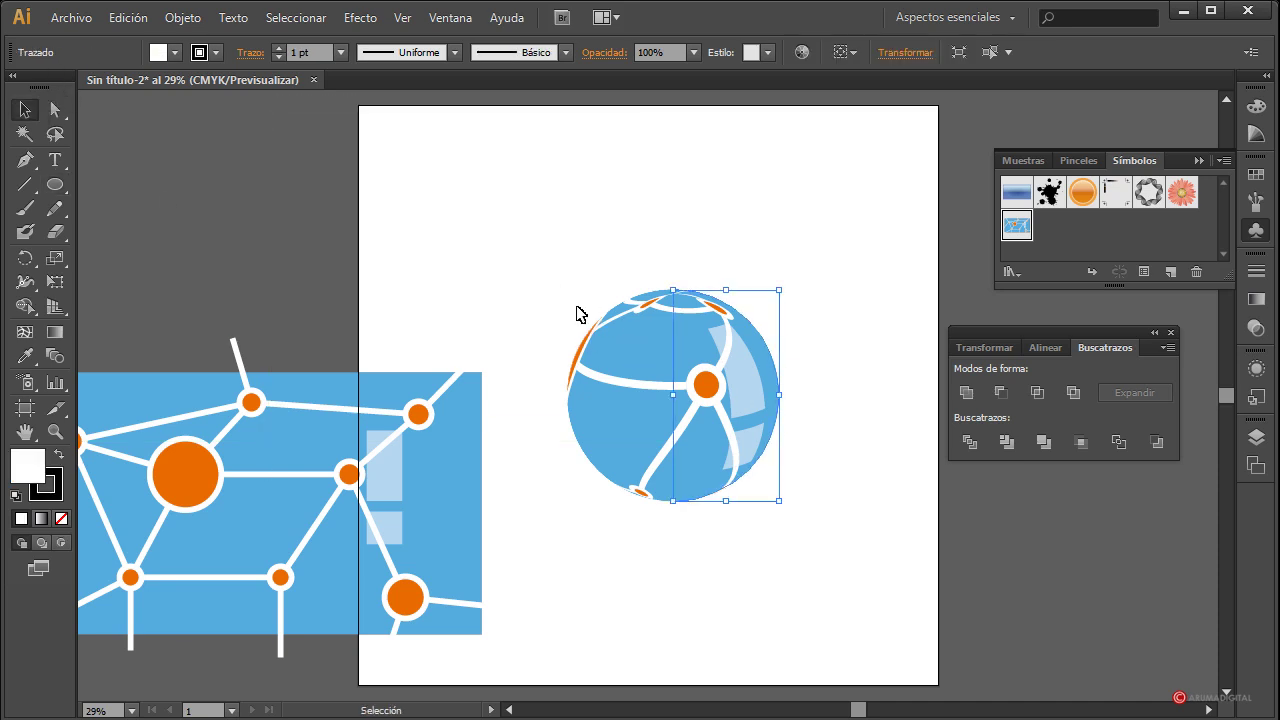
key("a")
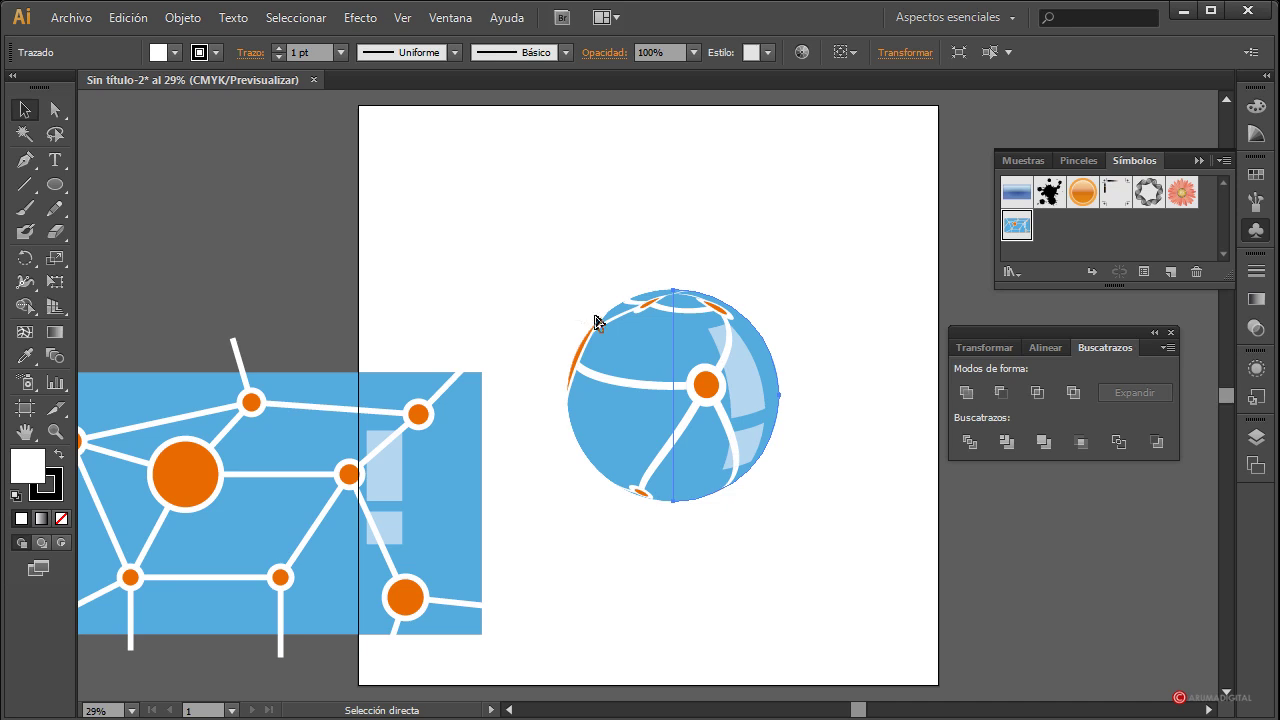
key("v")
left_click(690, 344)
left_click_drag(690, 344, 550, 240)
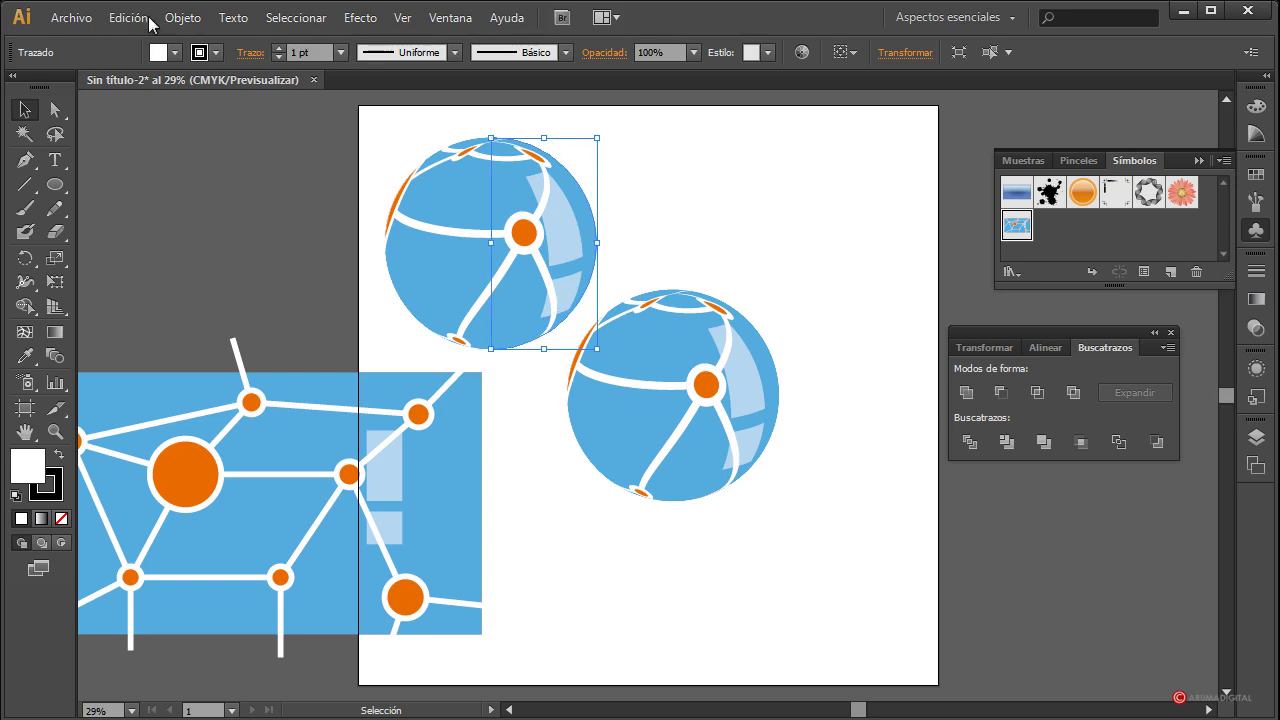
left_click(183, 17)
left_click(214, 258)
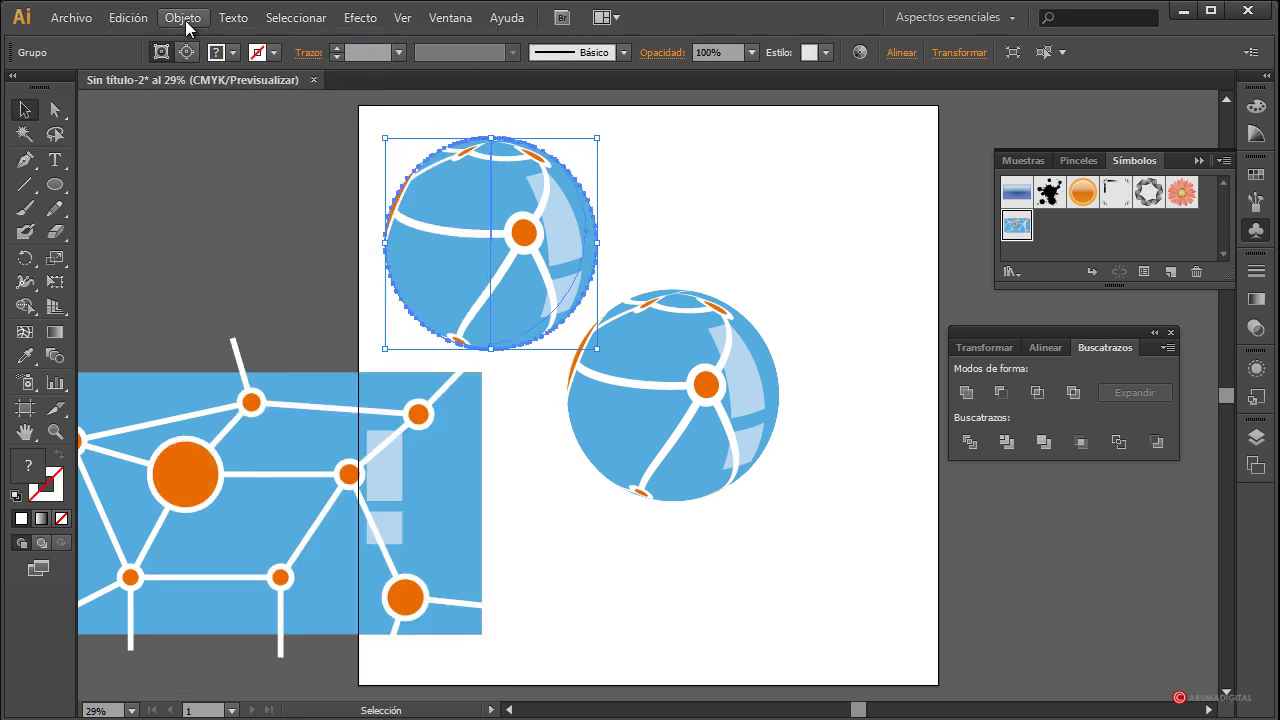
Step: Merge the expanded globe copy with Unificar into one white circle, then reselect it
left_click(966, 393)
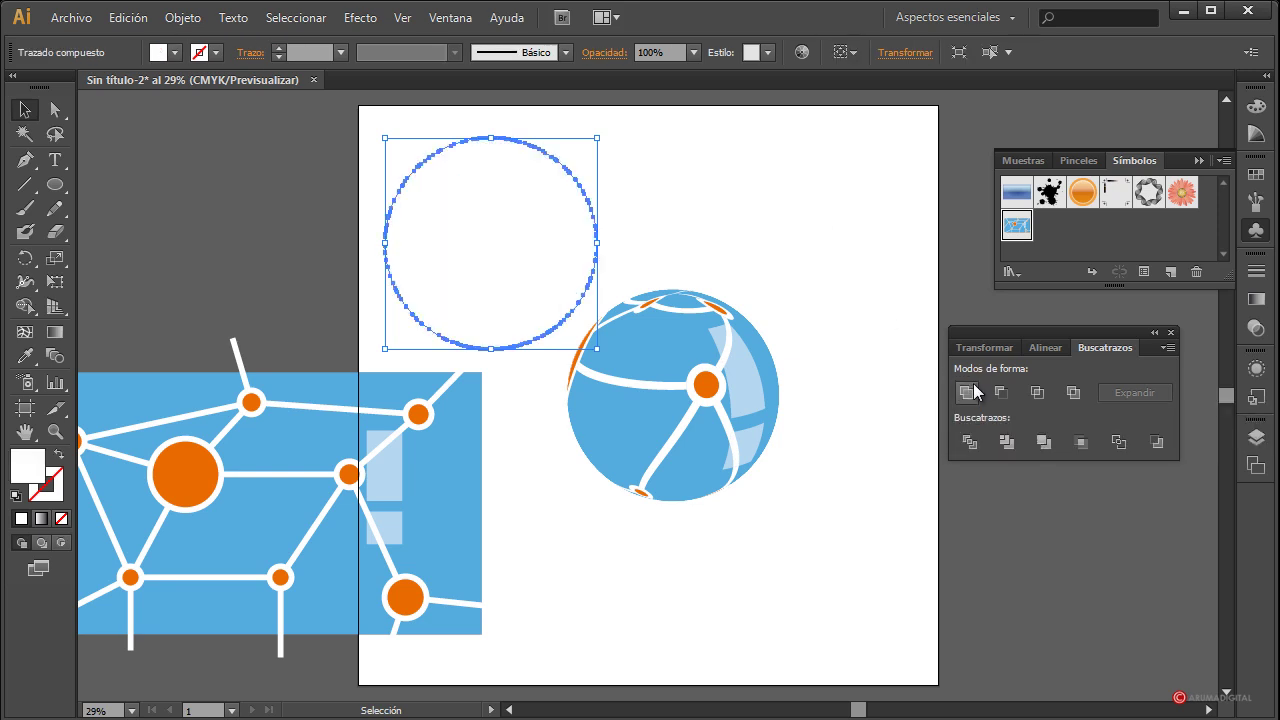
left_click(688, 206)
left_click(461, 209)
left_click(703, 455)
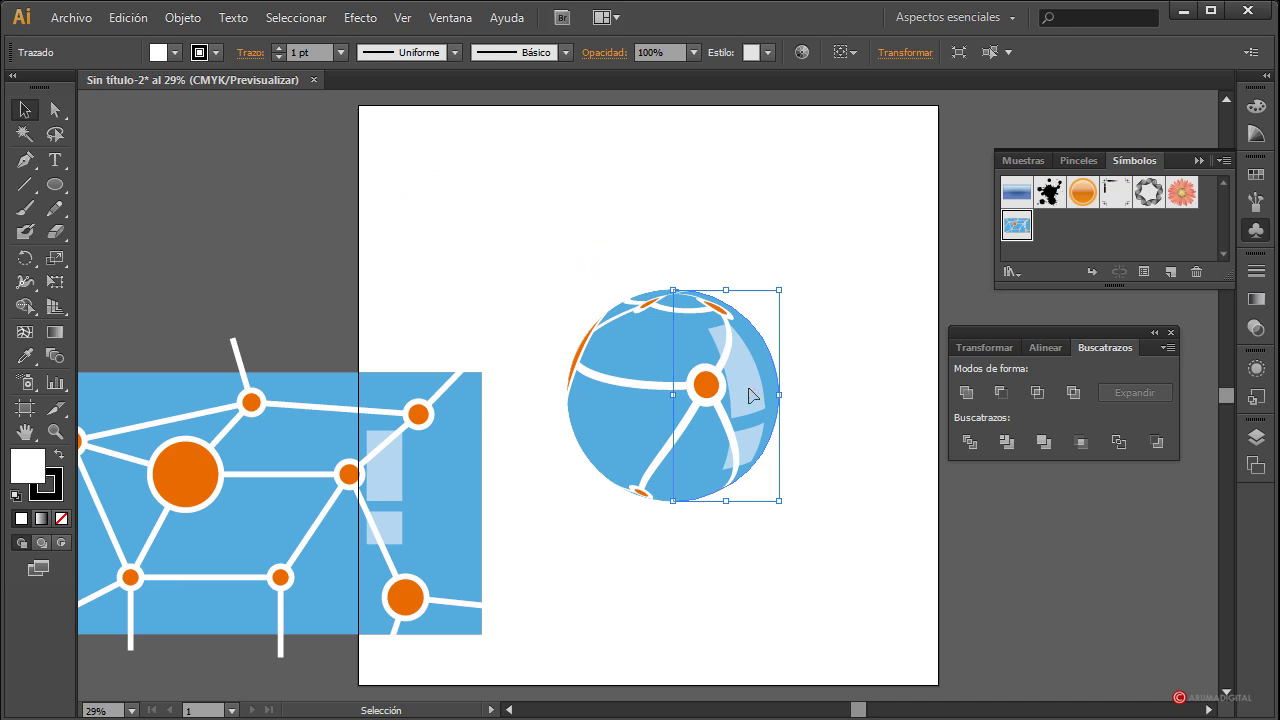
left_click(455, 152)
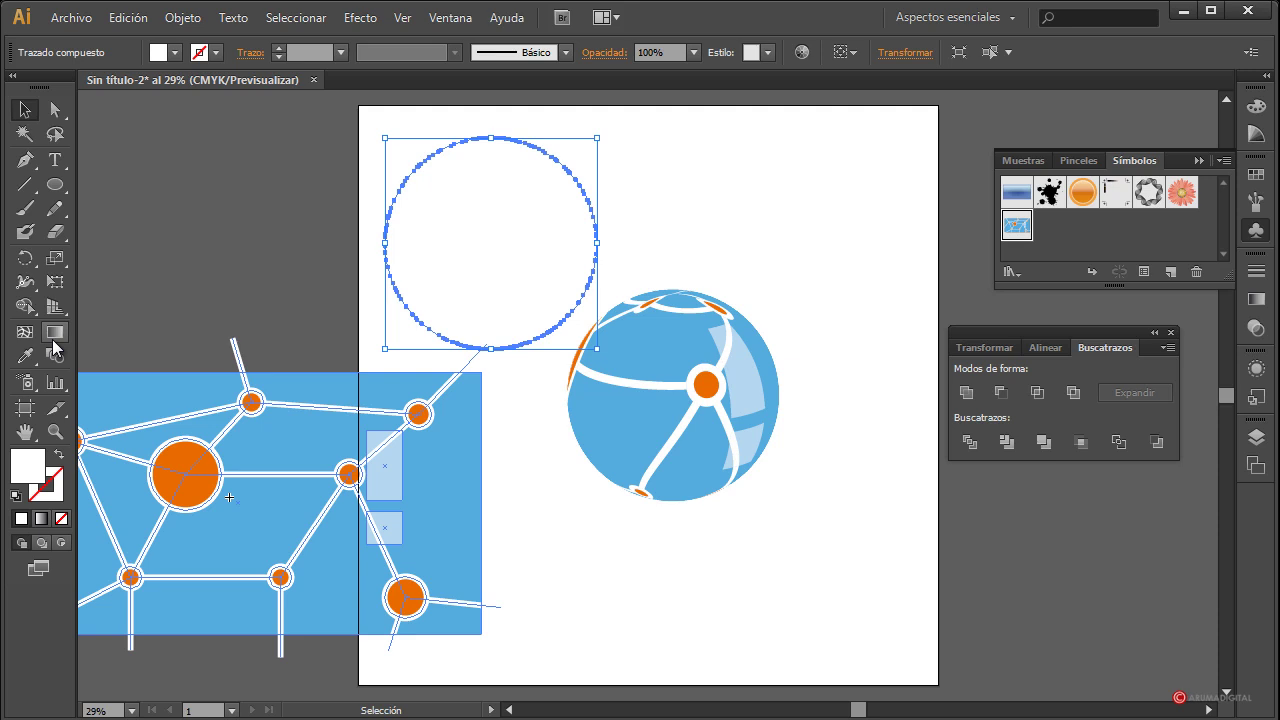
Step: Give the circle a radial gradient fill and a Multiplicar blend mode
left_click(1256, 299)
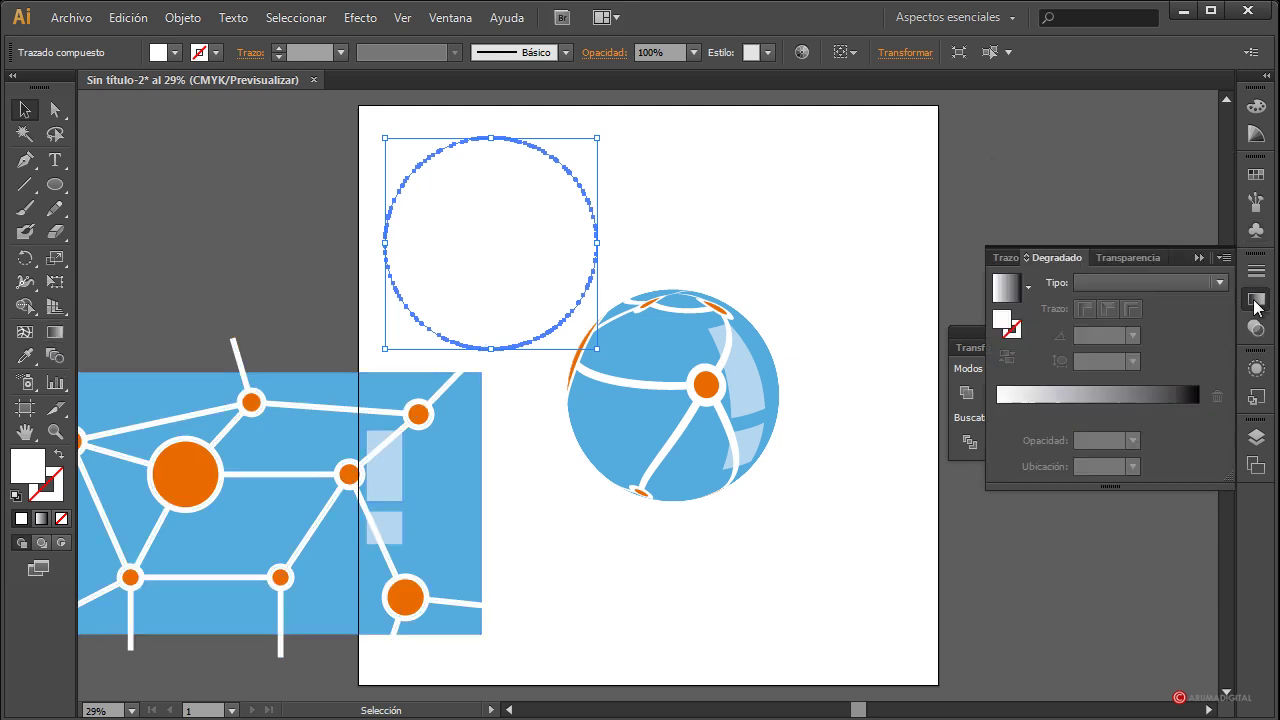
left_click(1104, 282)
left_click(1109, 322)
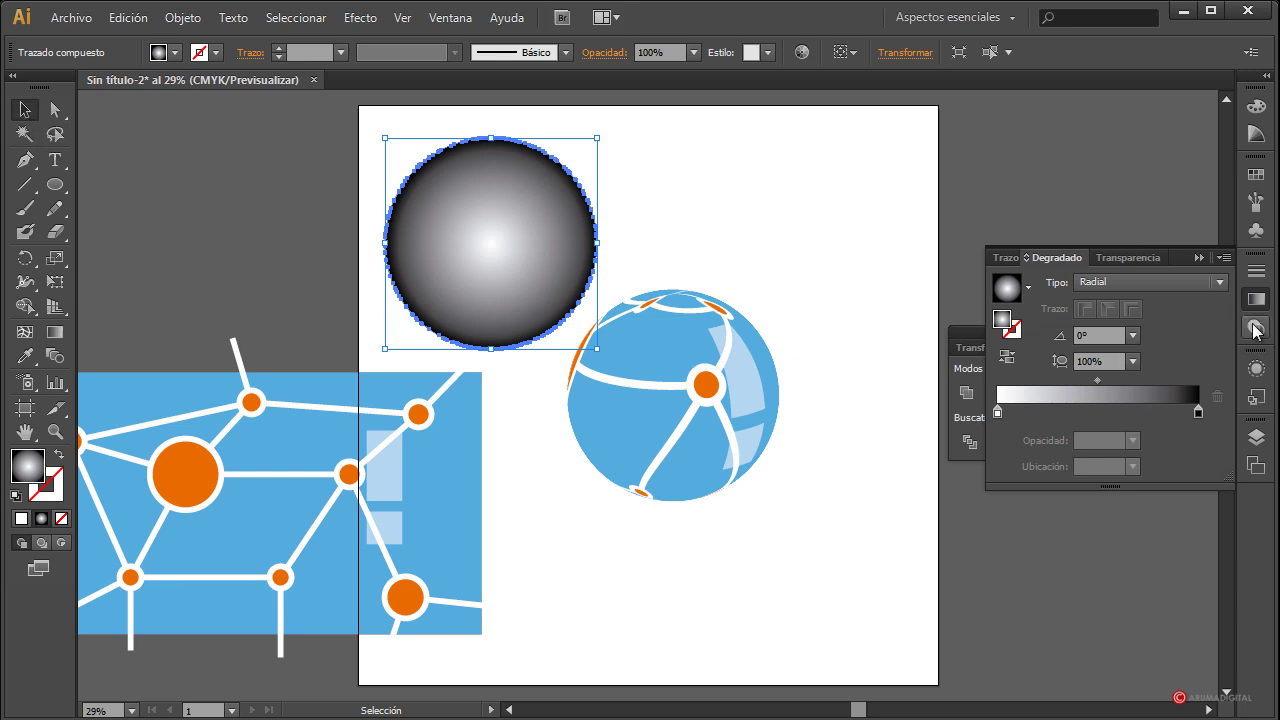
left_click(1256, 327)
left_click(1048, 282)
left_click(1030, 350)
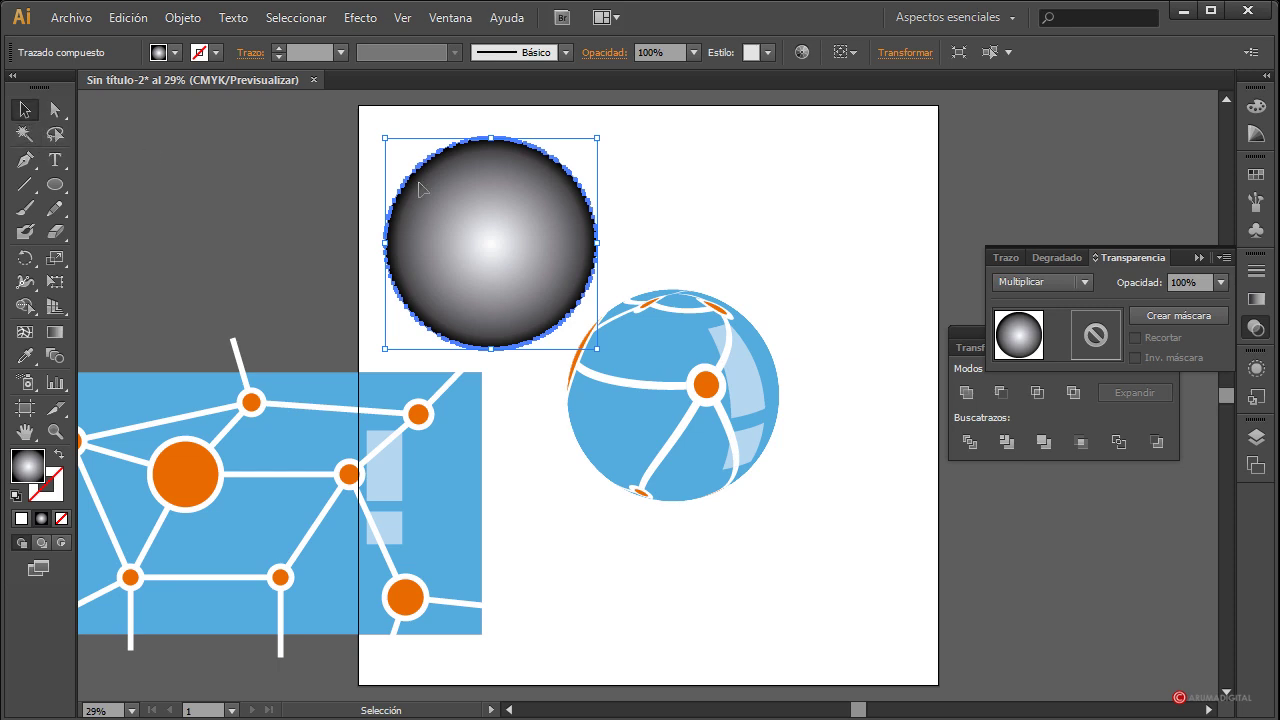
Step: Place the shading circle over the globe at 50% opacity, gradient running diagonally down-right
left_click_drag(490, 233, 672, 386)
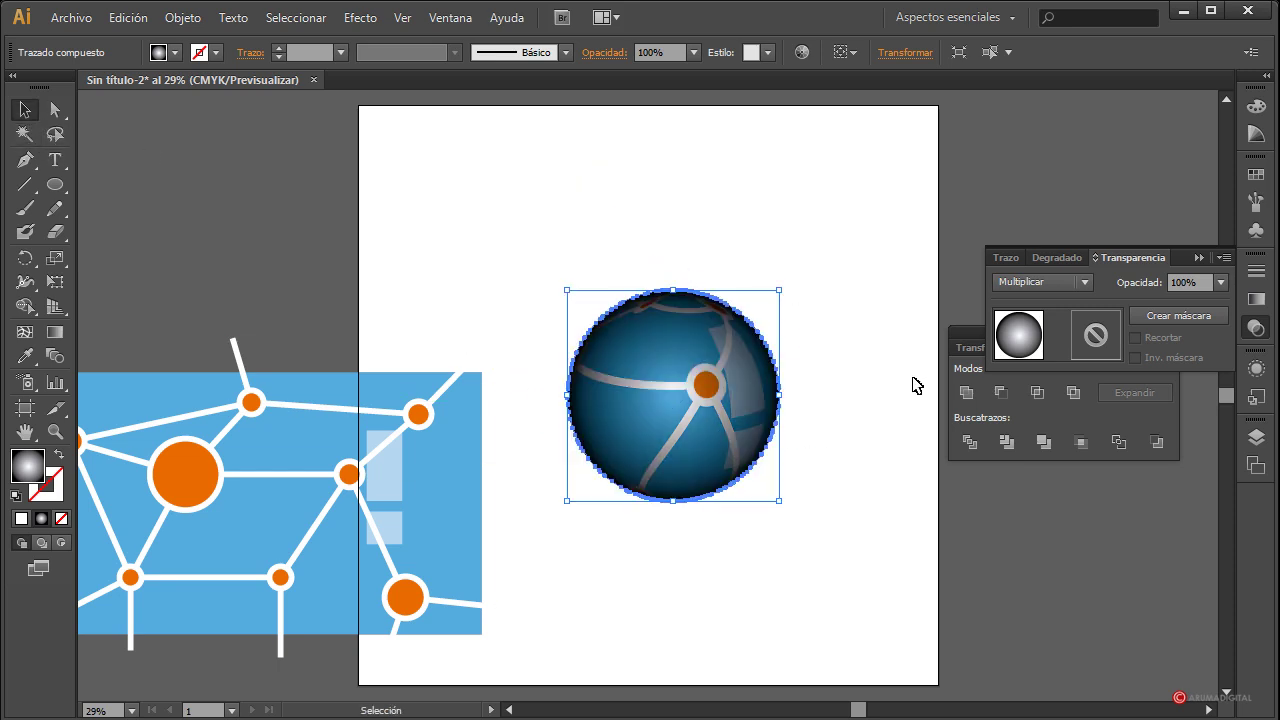
left_click(1221, 282)
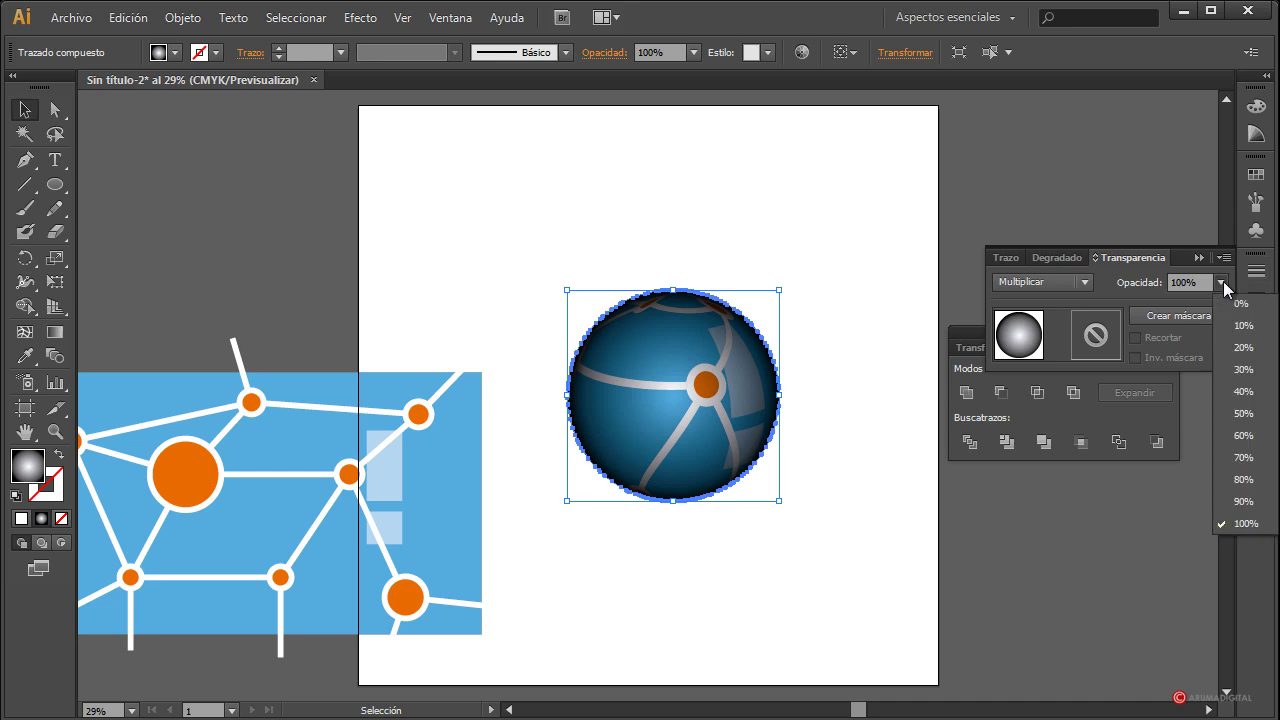
left_click(1241, 413)
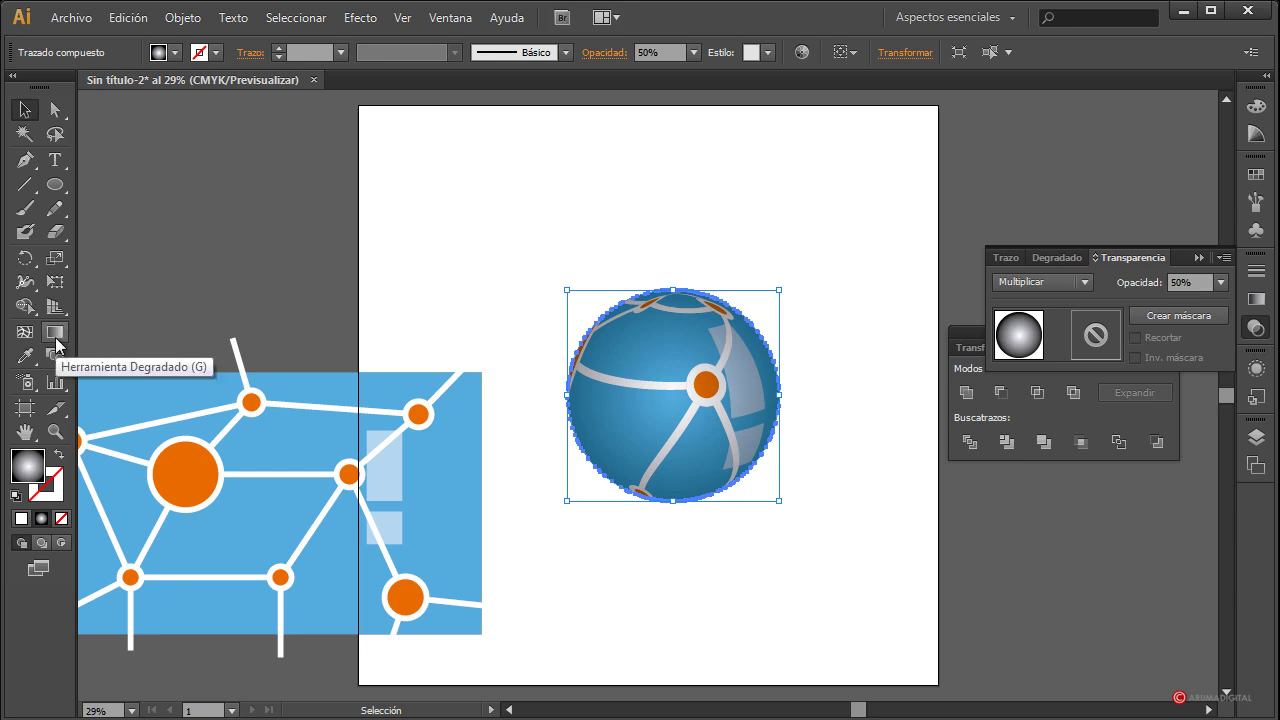
left_click(55, 333)
left_click_drag(612, 306, 705, 445)
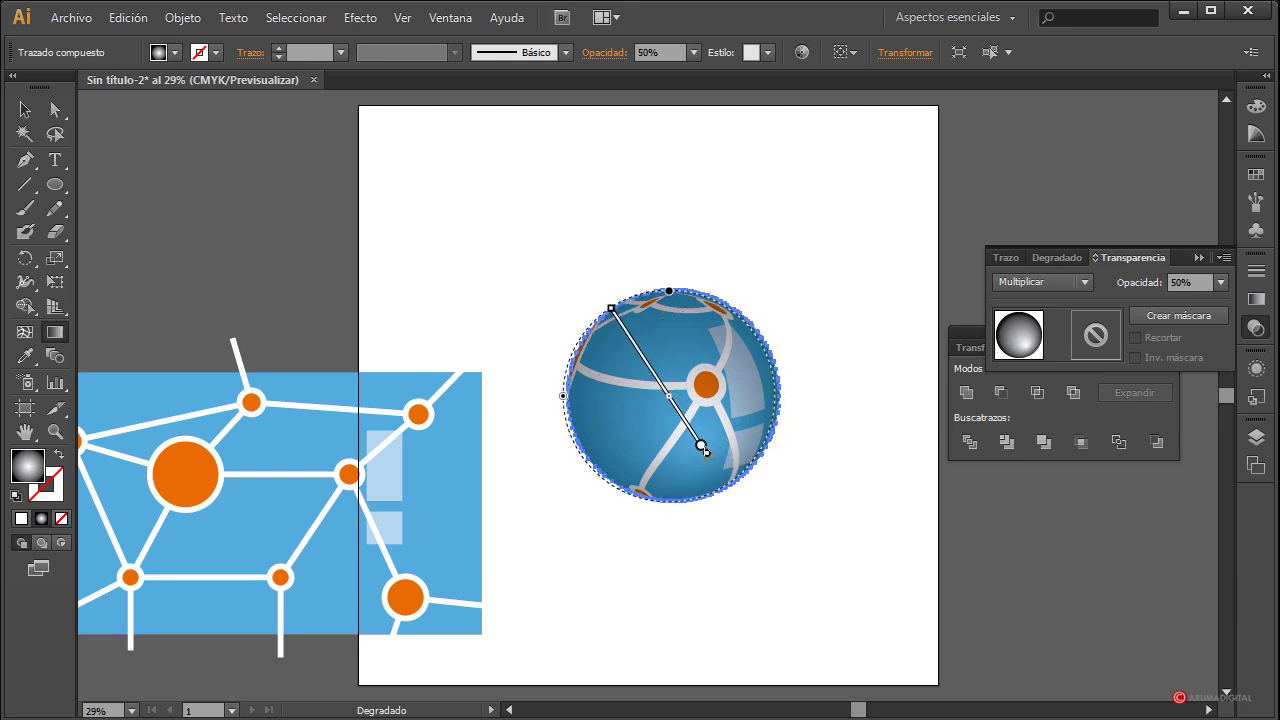
left_click_drag(639, 326, 740, 481)
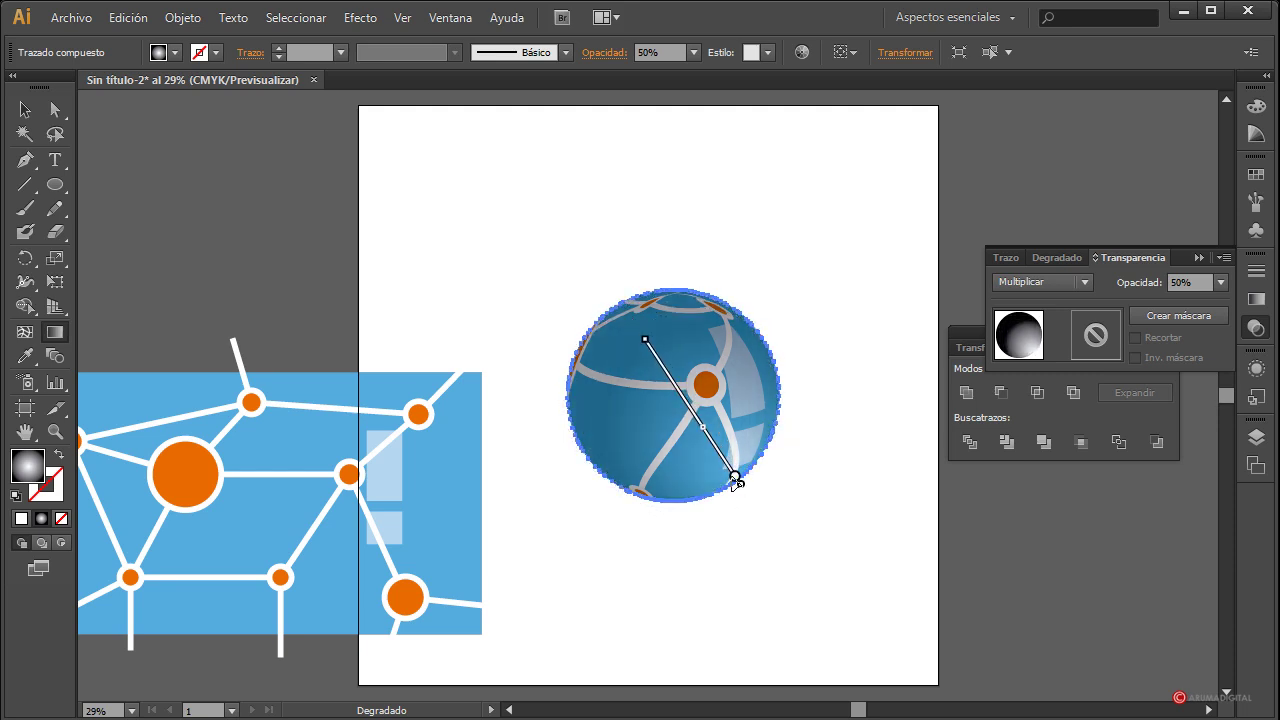
mouse_move(655, 375)
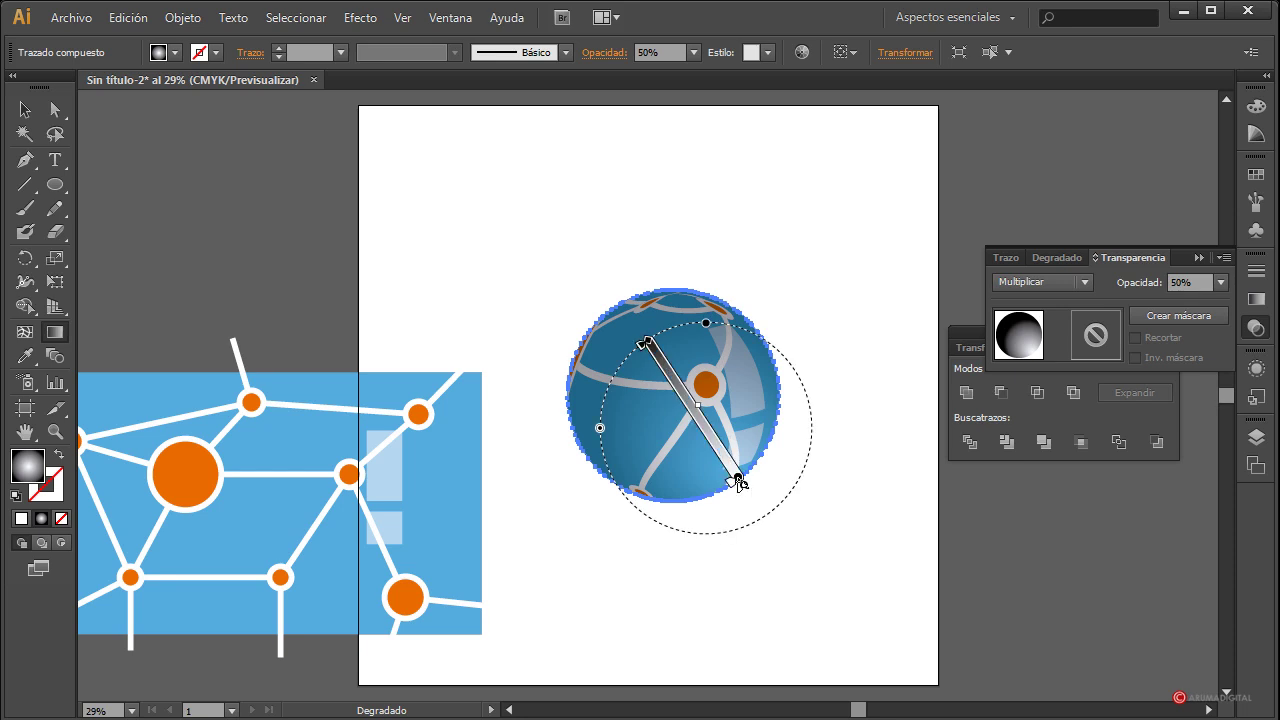
left_click_drag(743, 486, 751, 495)
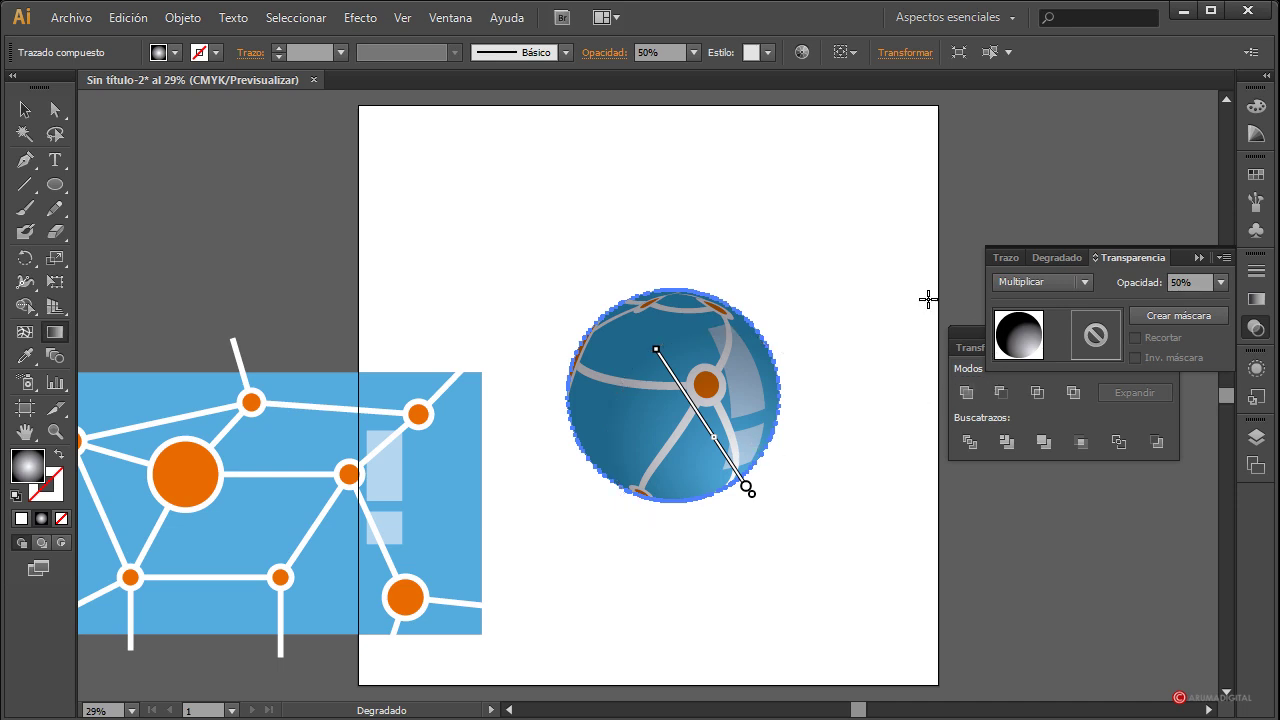
Step: Try Oscurecer, Aclarar, Trama, Luz suave and Superponer blends, then return to Multiplicar
left_click(1077, 282)
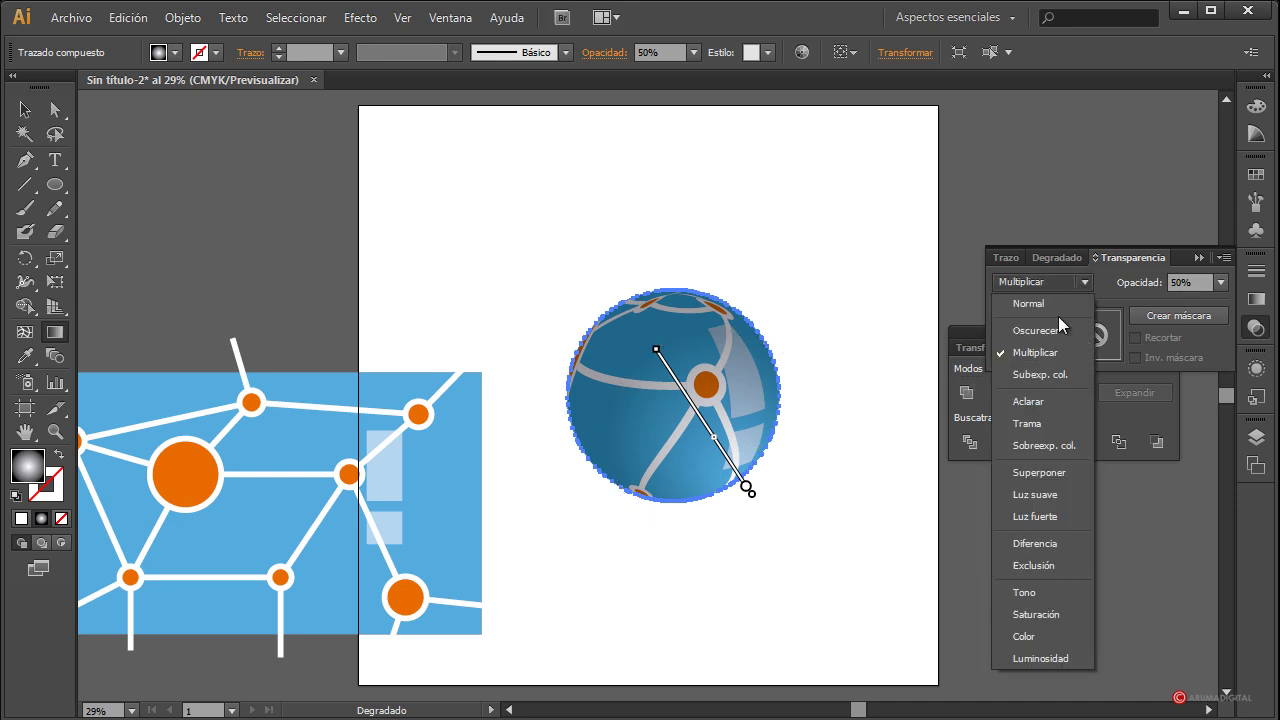
left_click(1058, 316)
left_click(1063, 281)
left_click(1038, 401)
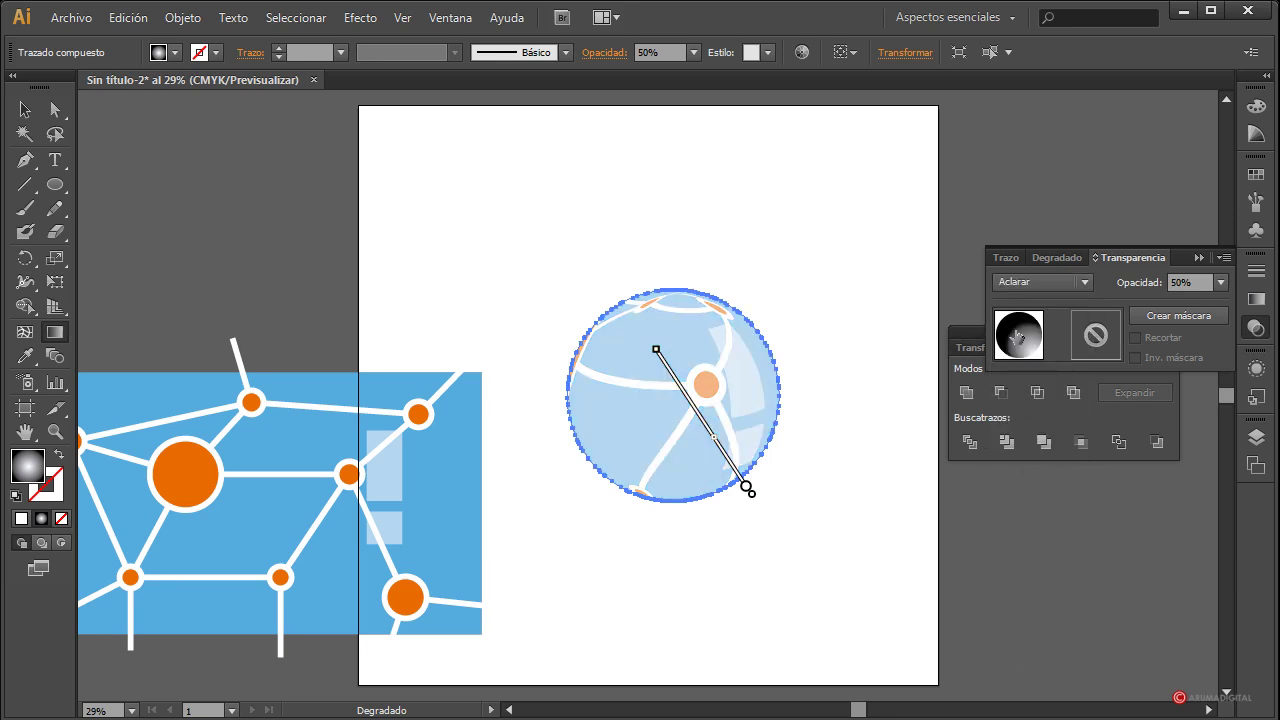
left_click(1045, 282)
left_click(1025, 428)
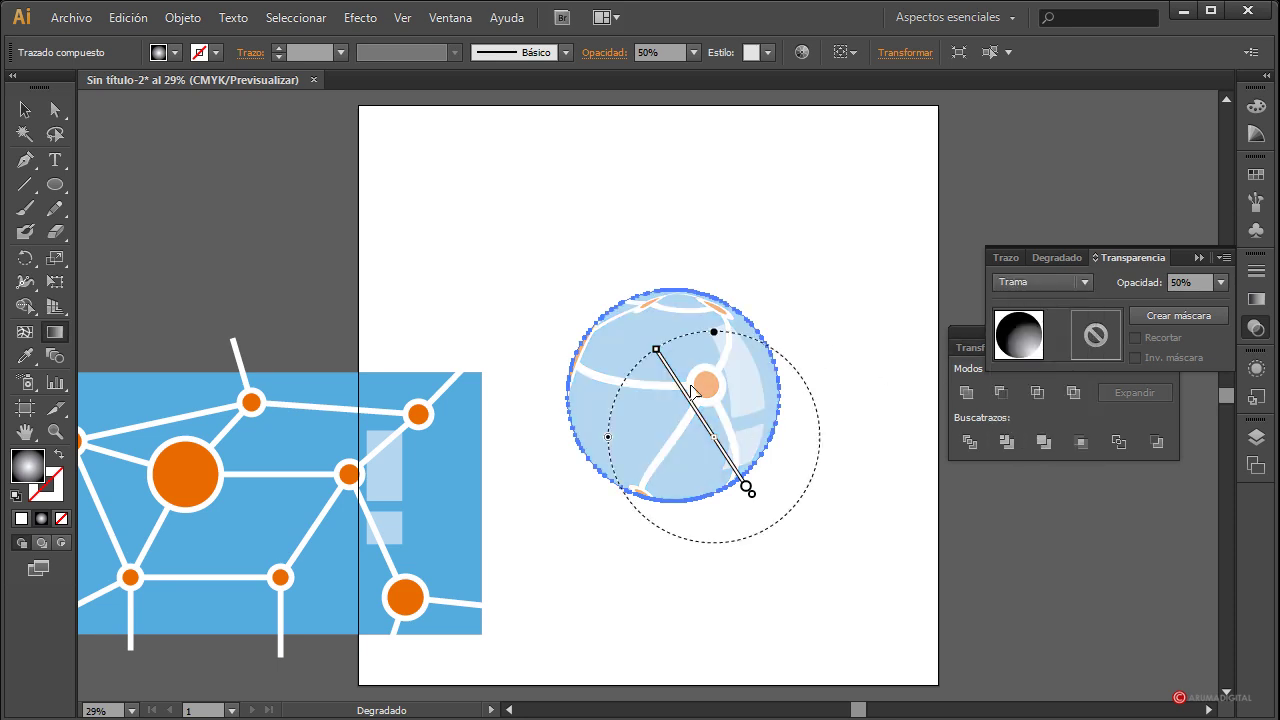
left_click(1052, 281)
left_click(1034, 475)
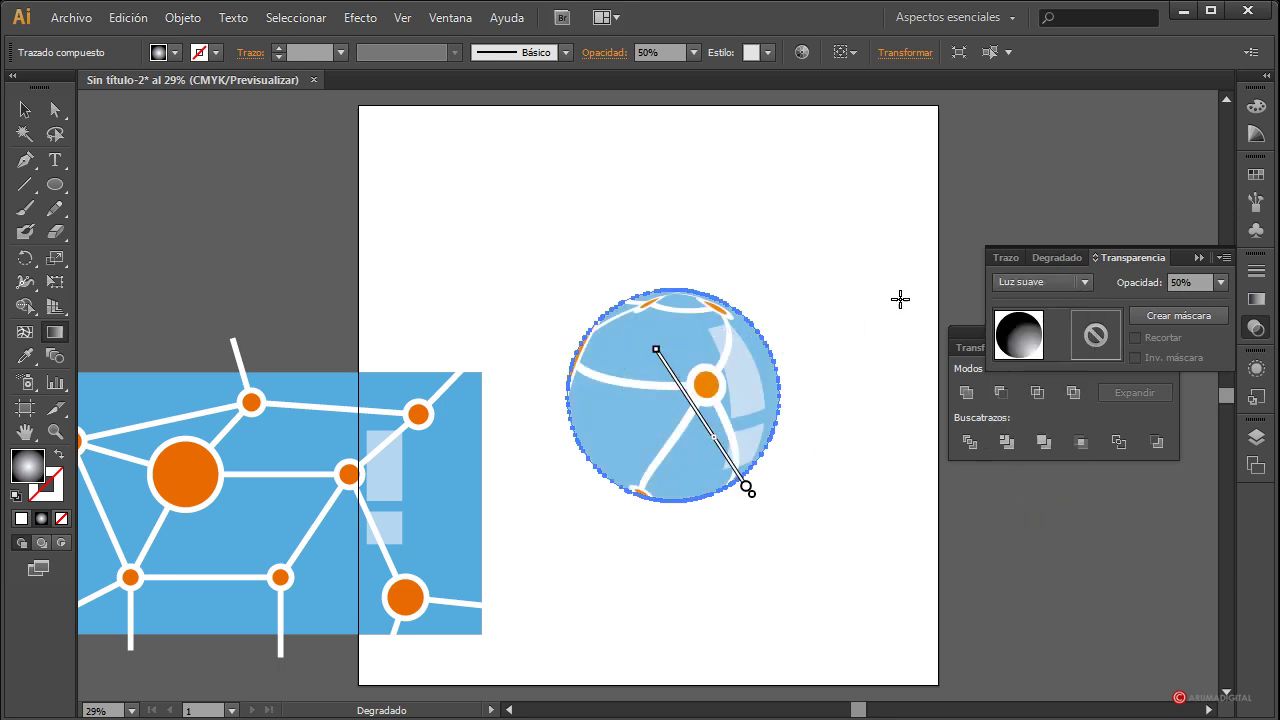
left_click(1002, 282)
left_click(1023, 471)
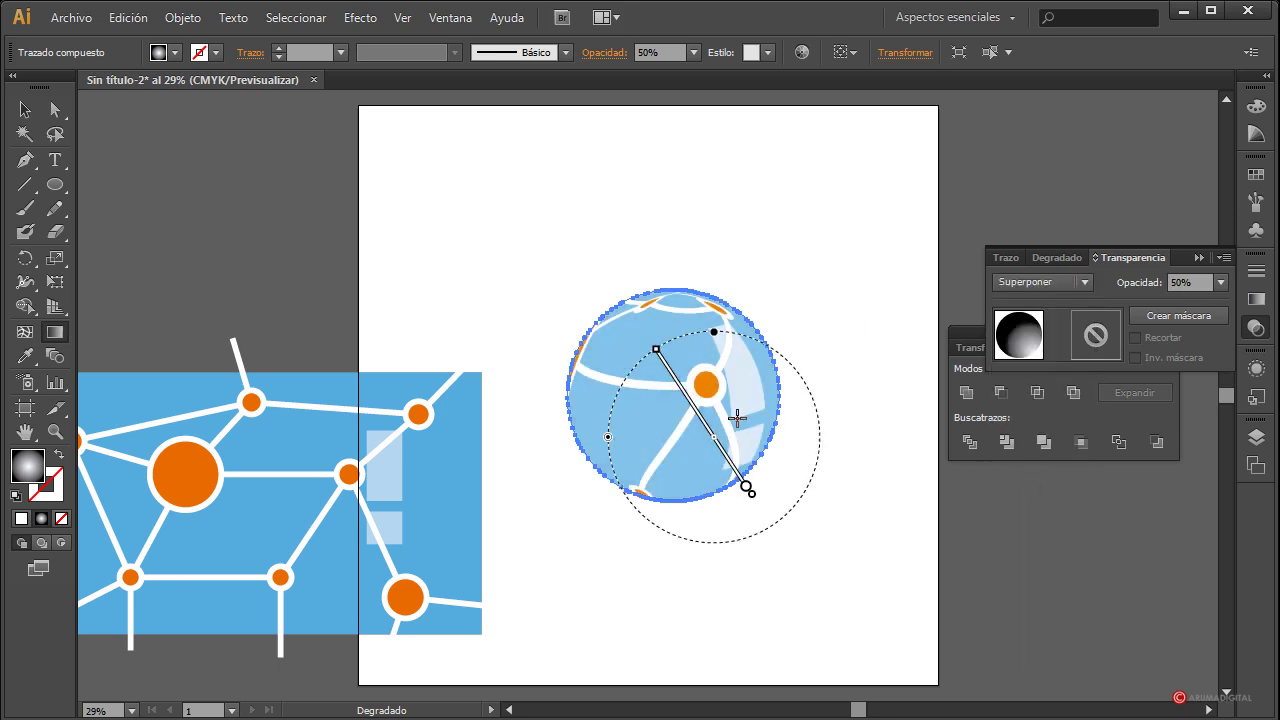
left_click(1010, 282)
left_click(1030, 350)
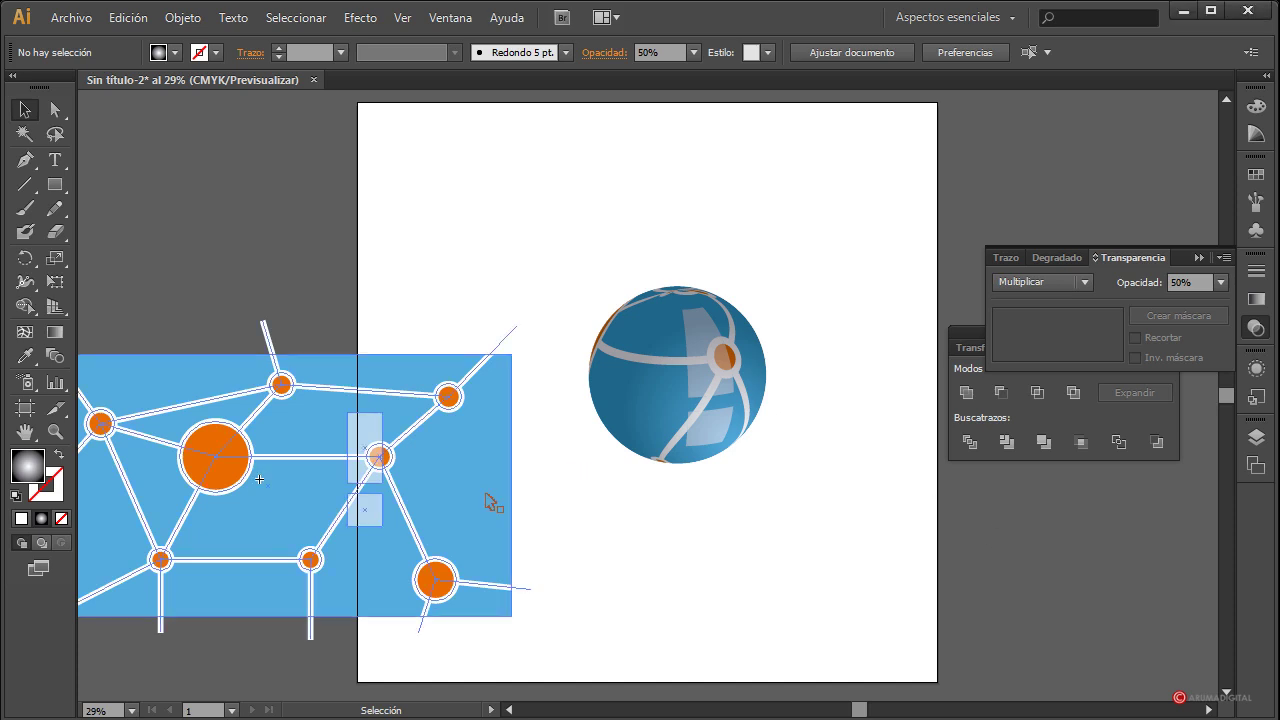
Step: Save the network art as a symbol and move it aside; shift the globe down-left and shrink it
key("ctrl+z")
left_click_drag(256, 541, 242, 547)
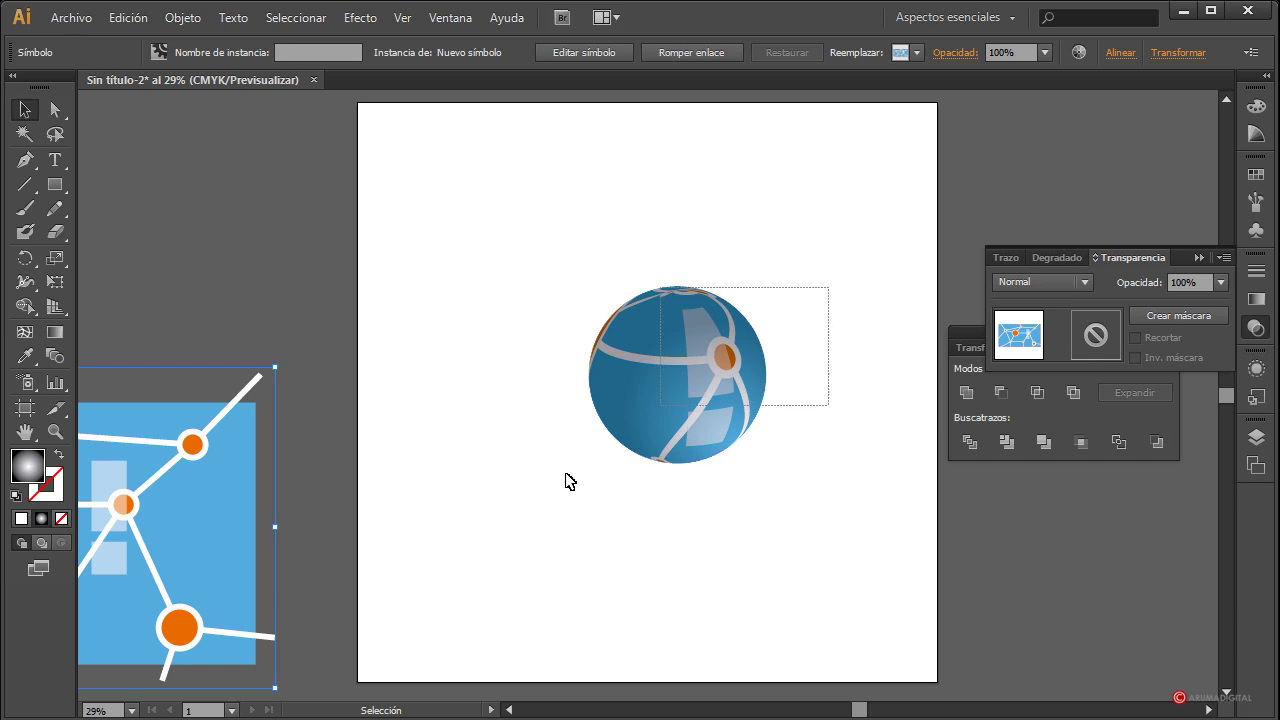
left_click_drag(829, 286, 566, 480)
mouse_move(625, 435)
left_mouse_down()
mouse_move(463, 545)
mouse_move(448, 590)
left_mouse_up()
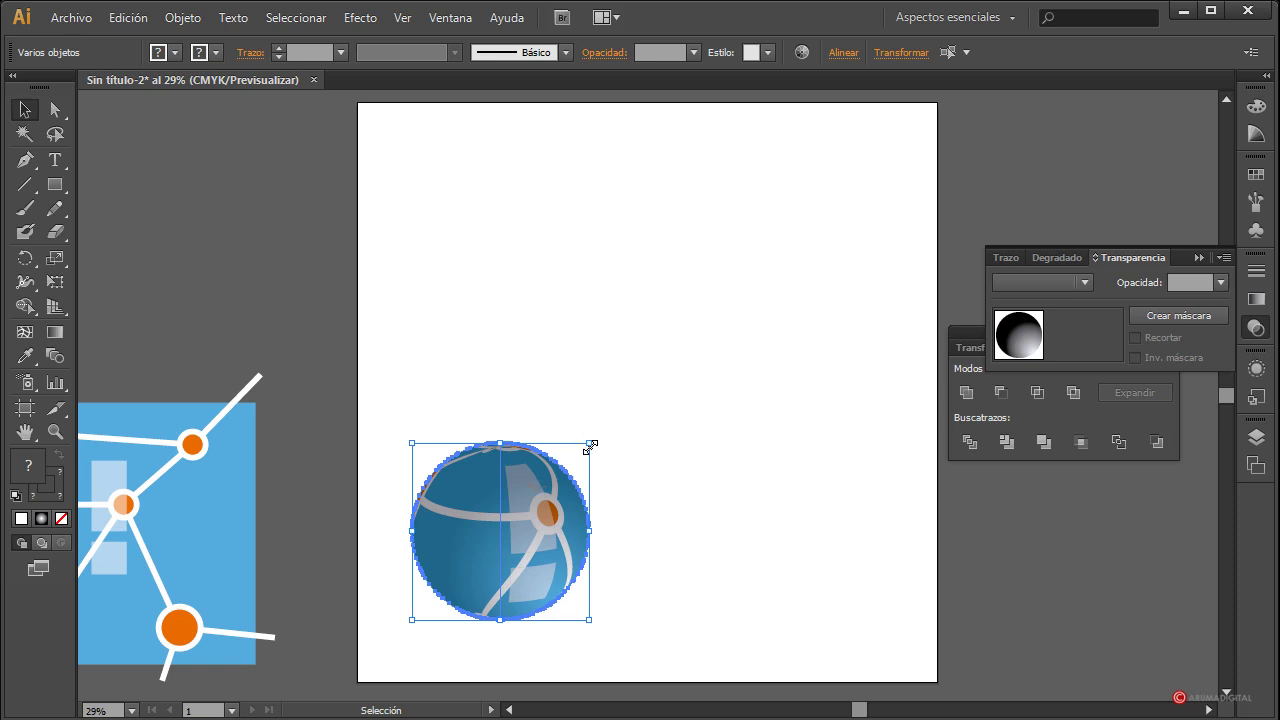
left_click_drag(590, 447, 573, 460)
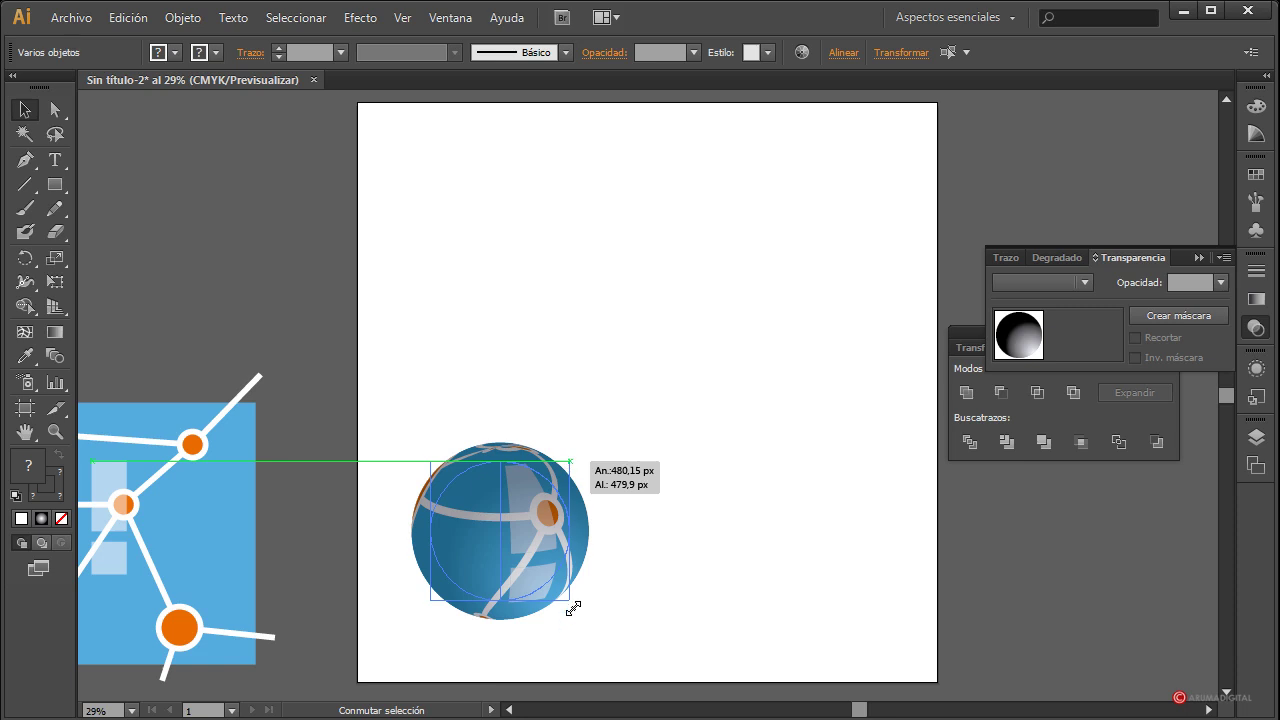
left_click_drag(573, 608, 571, 602)
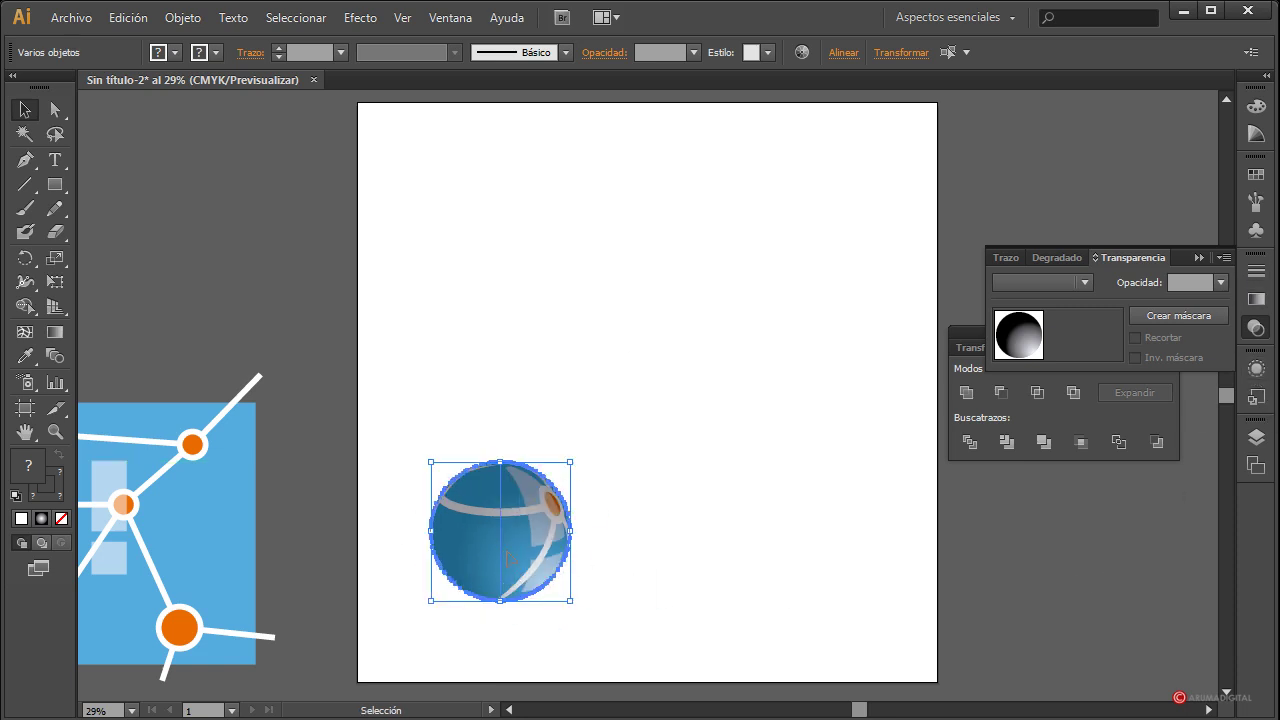
left_click(734, 645)
Step: Move the shading circle aside and reopen the half-shape's 3D Revolve Map Art settings
left_click_drag(516, 541, 662, 590)
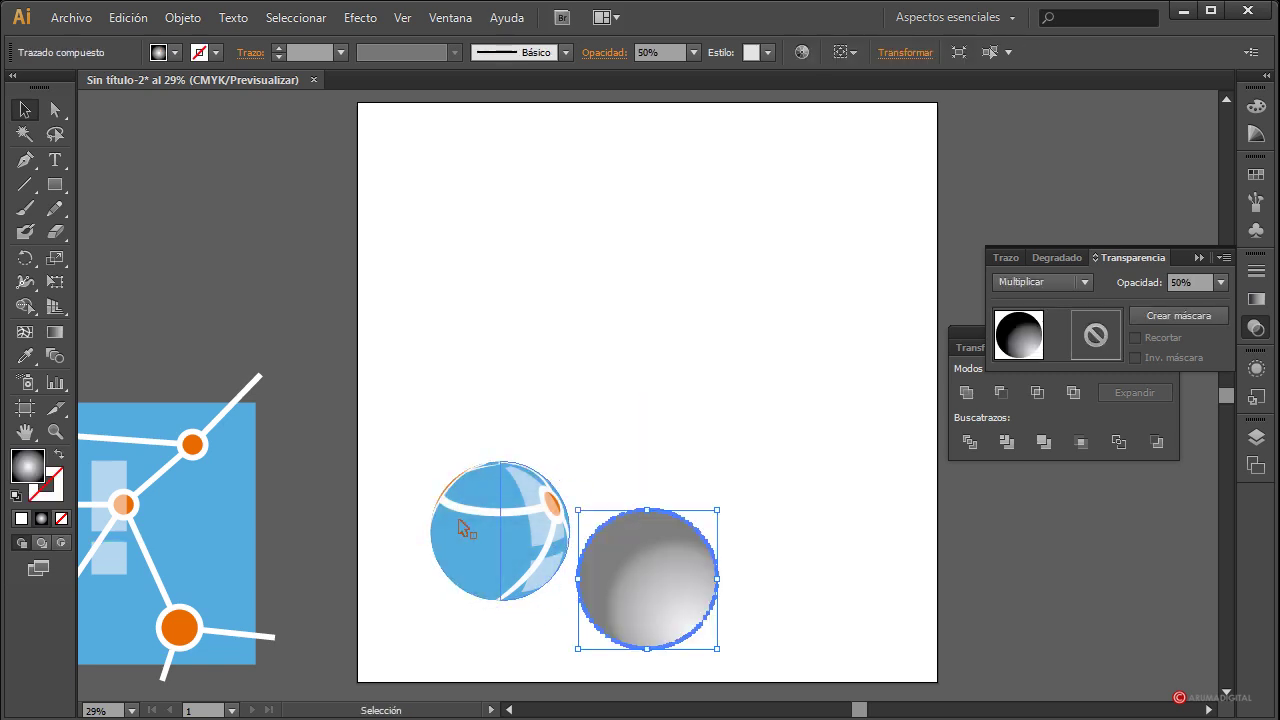
left_click(545, 530)
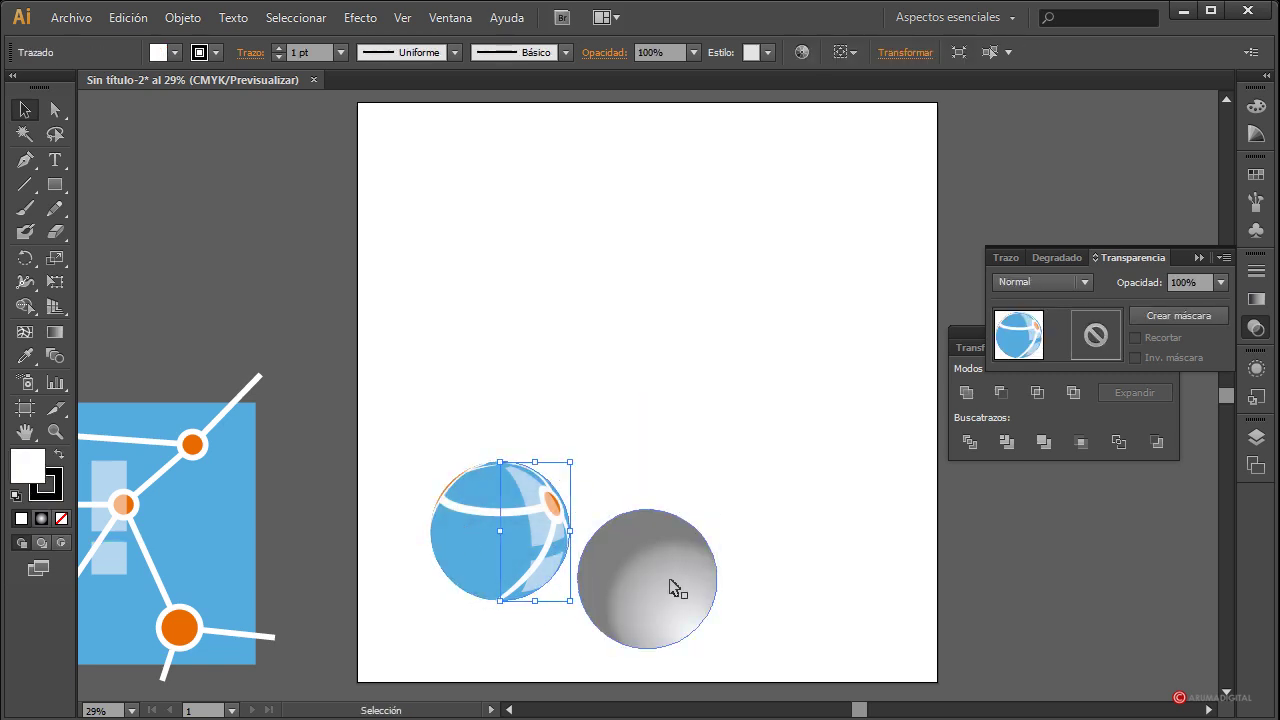
left_click(1260, 375)
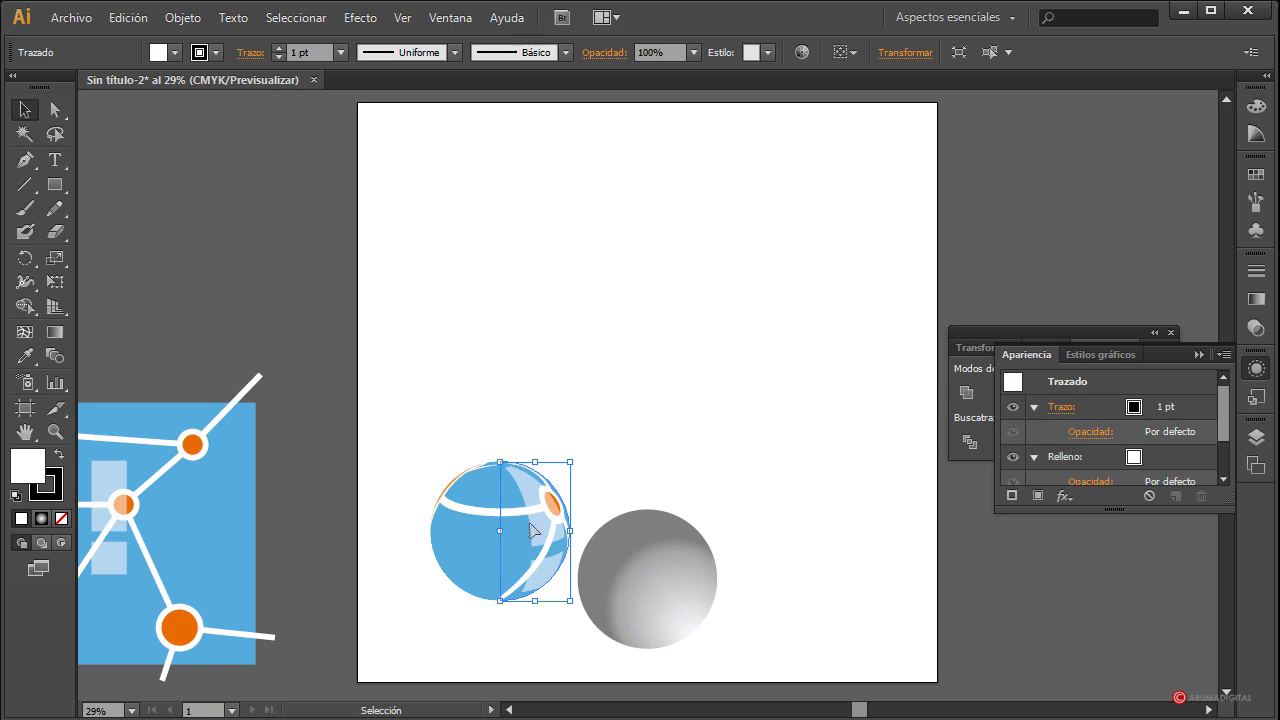
left_click_drag(1221, 418, 1228, 445)
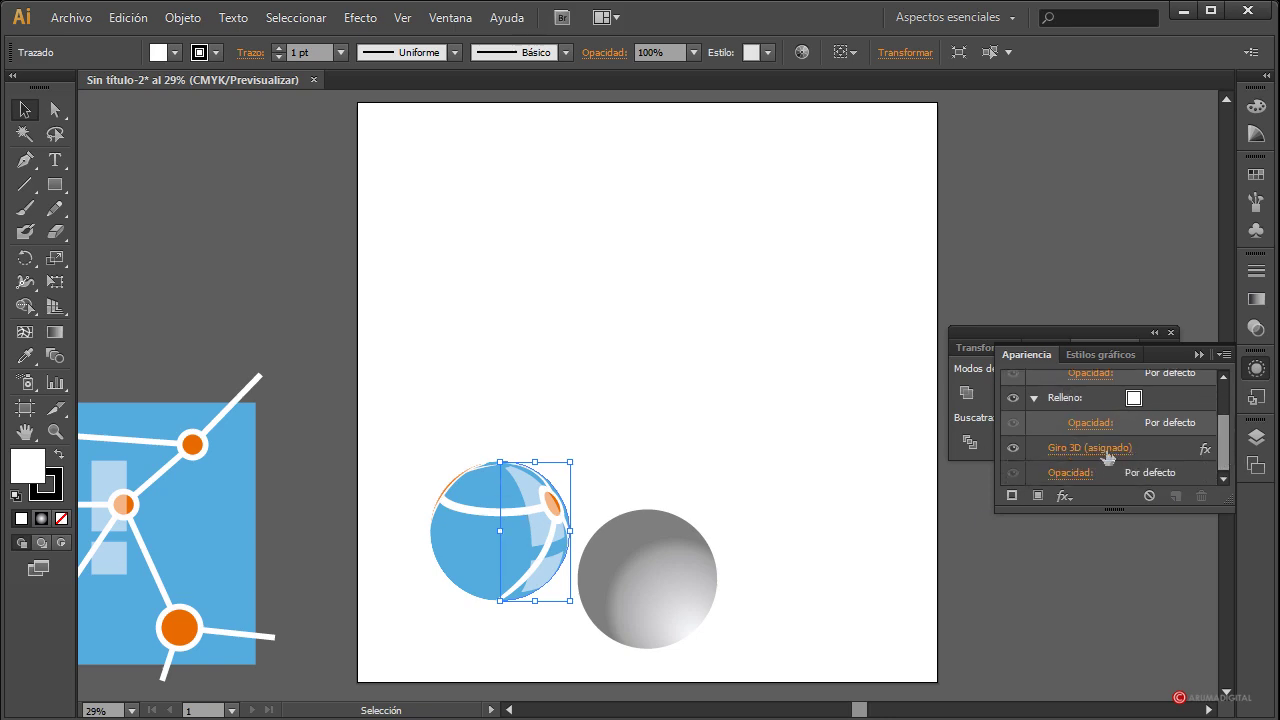
left_click(1099, 451)
left_click(735, 566)
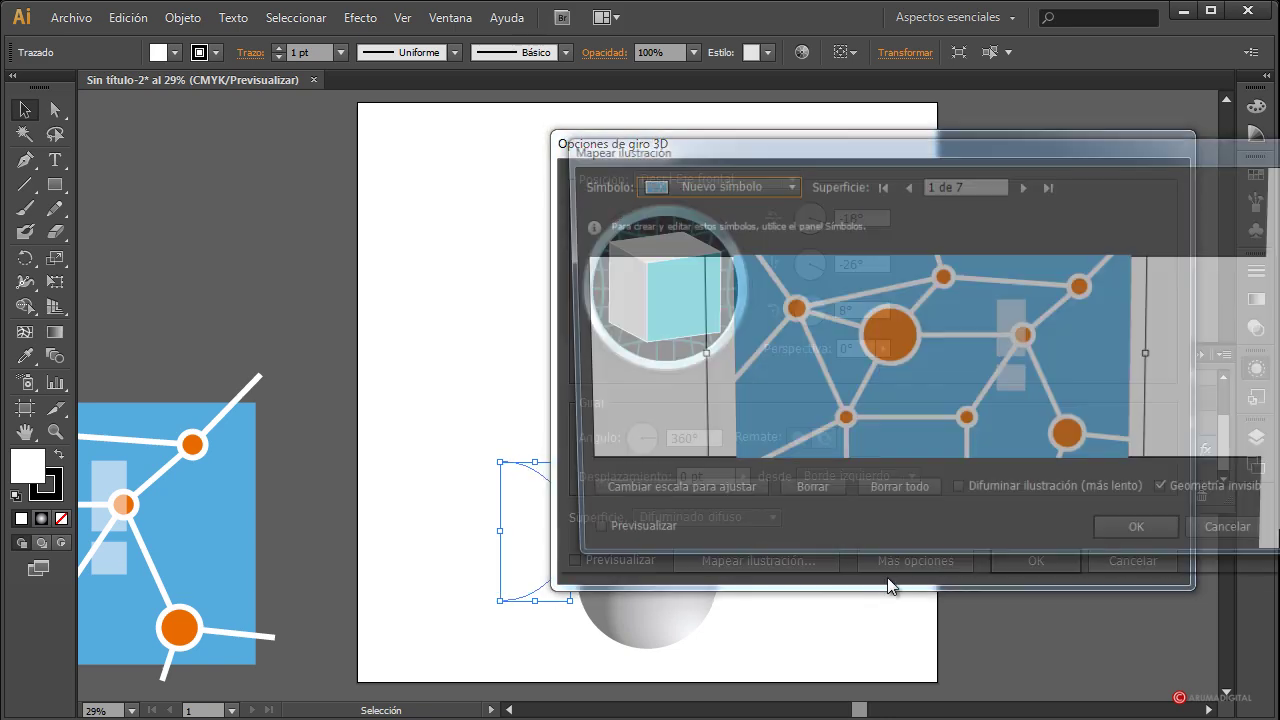
Step: Fit the network symbol over the revolved surface in Map Art and apply the revolve
left_click_drag(1102, 330, 1094, 382)
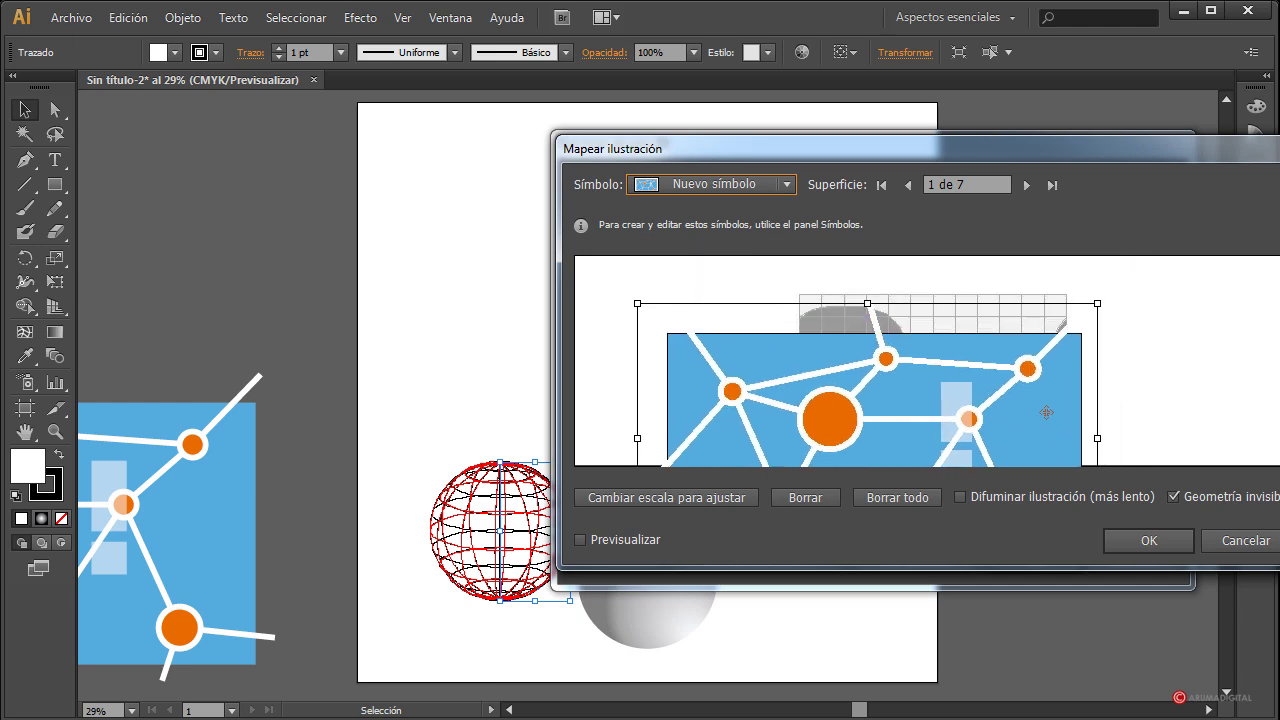
left_click_drag(1148, 273, 975, 379)
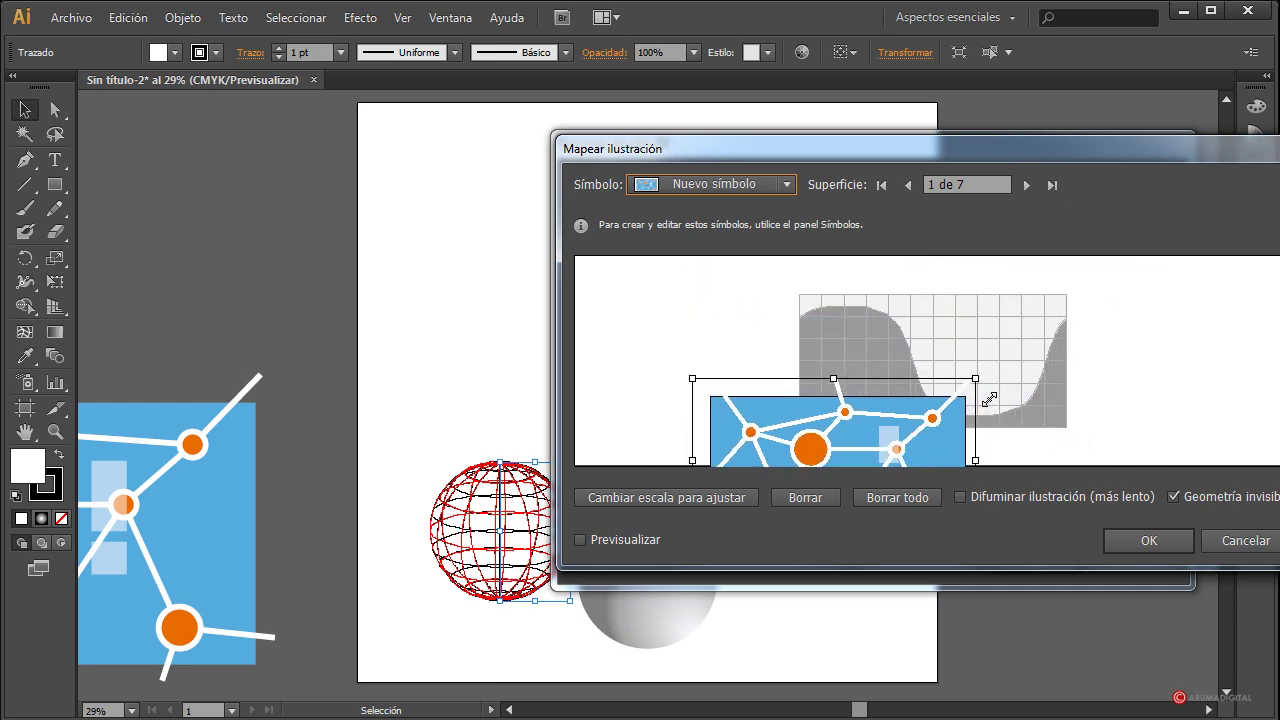
left_click_drag(908, 406, 1005, 311)
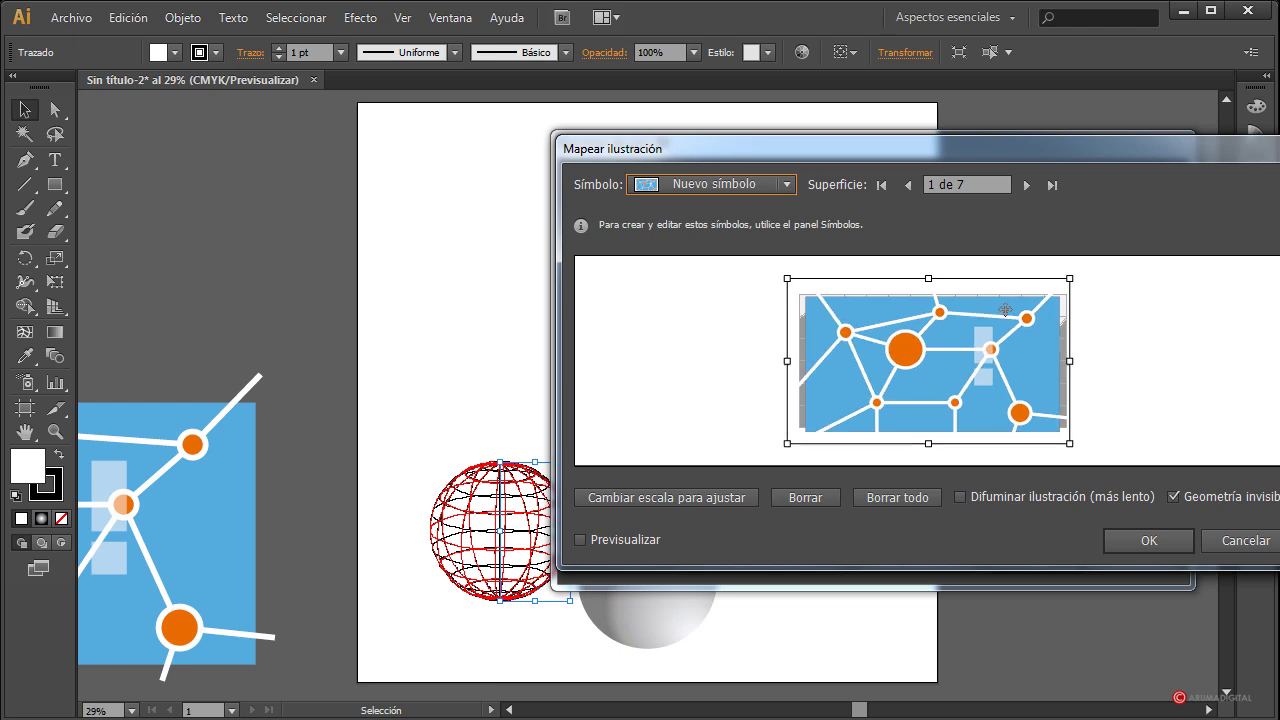
left_click_drag(1065, 282, 1086, 271)
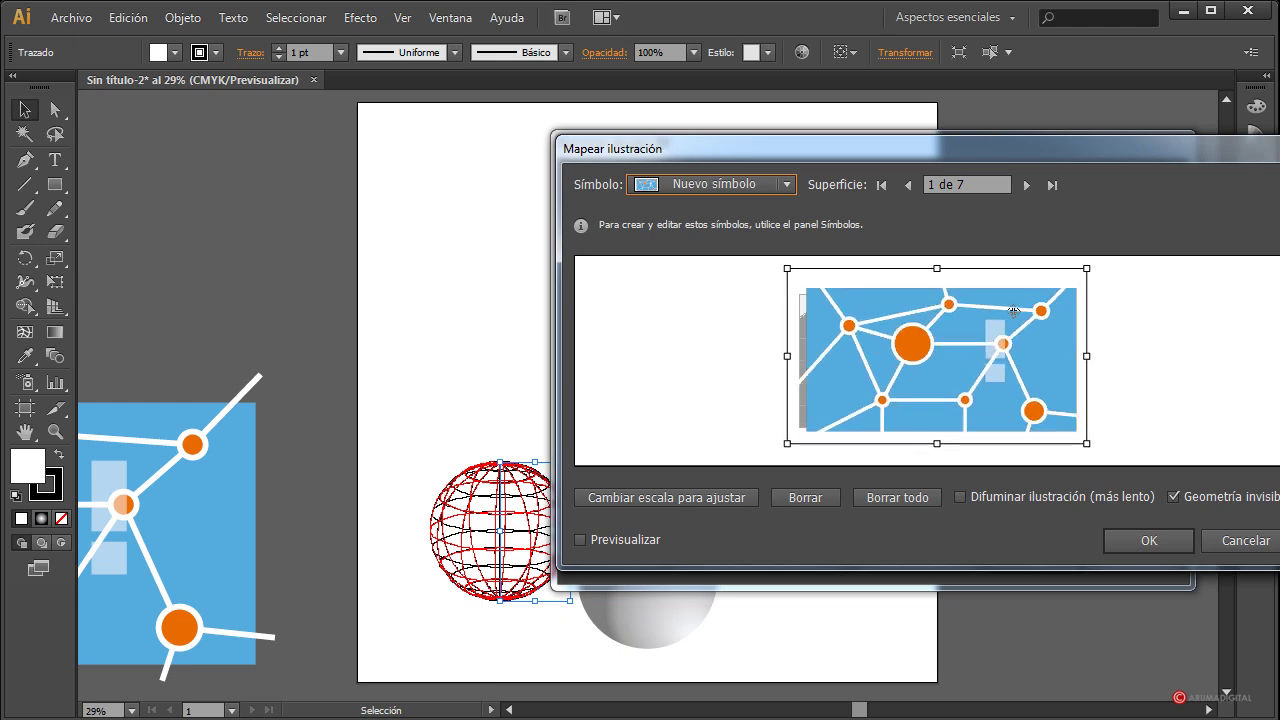
left_click_drag(1014, 312, 1006, 313)
left_click(1160, 540)
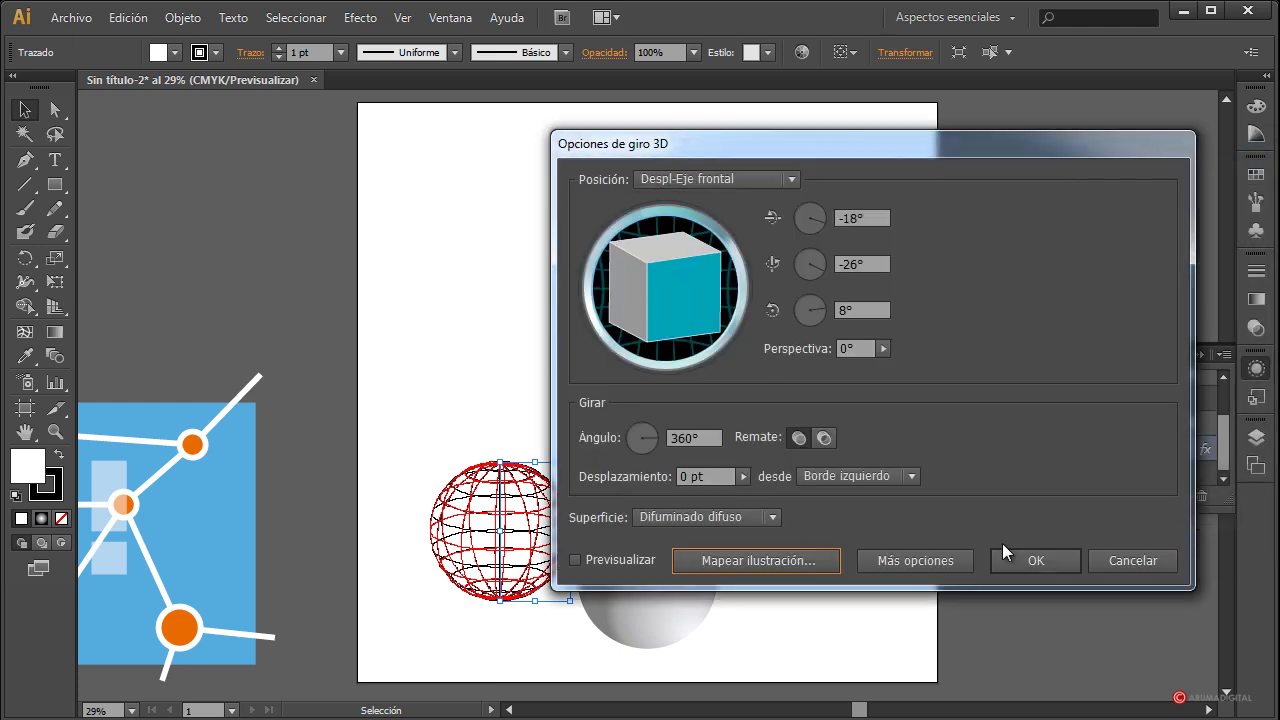
left_click(1034, 560)
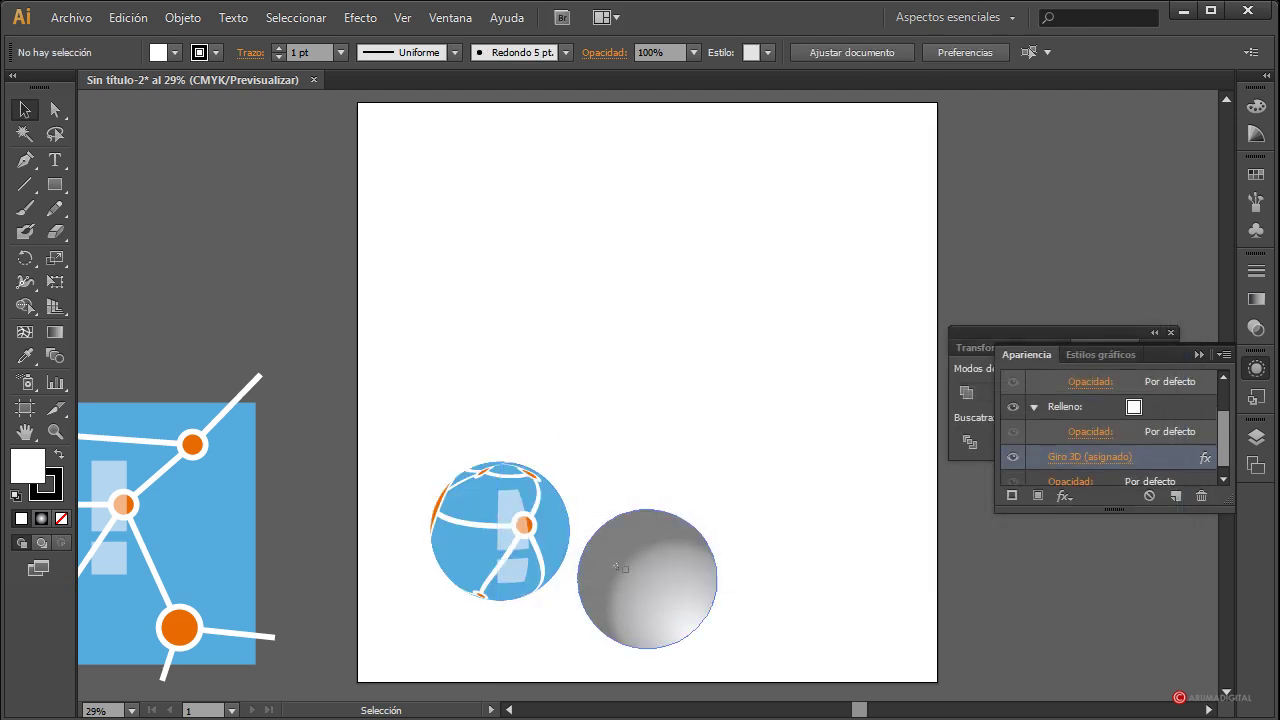
Step: Move the grey shading sphere back over the globe
left_click(667, 592)
left_click_drag(667, 592, 520, 543)
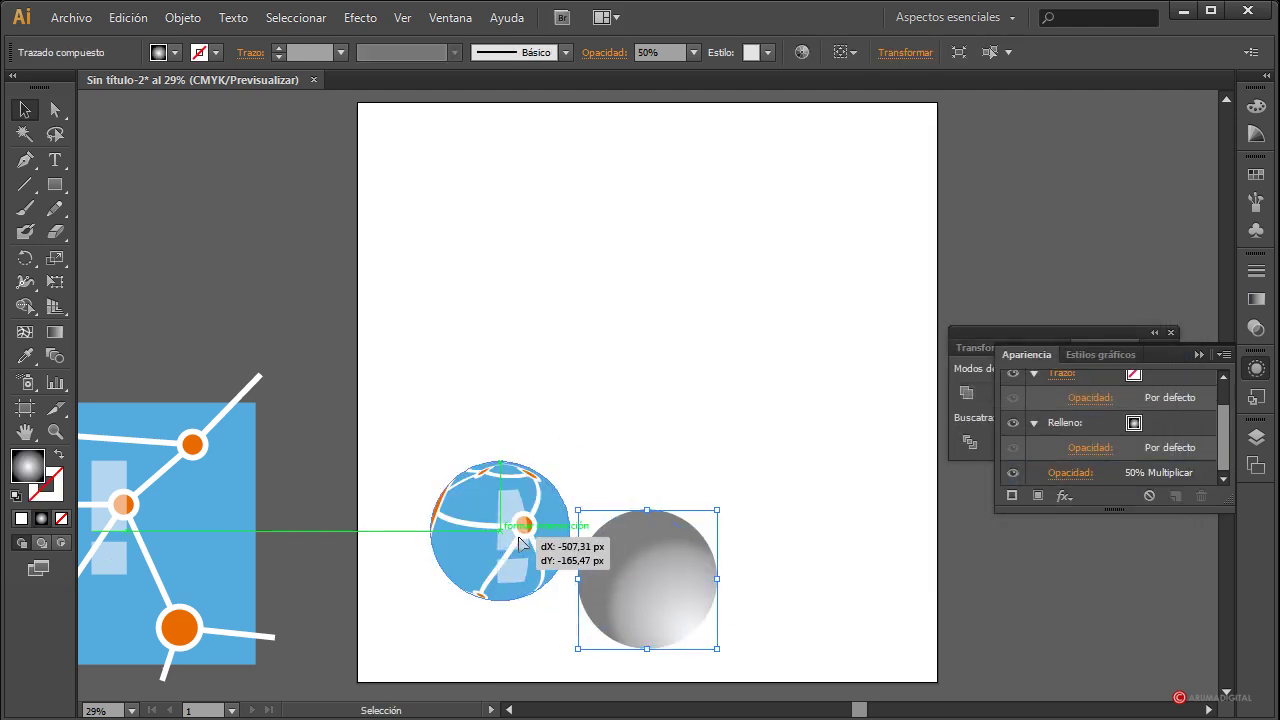
left_click(752, 507)
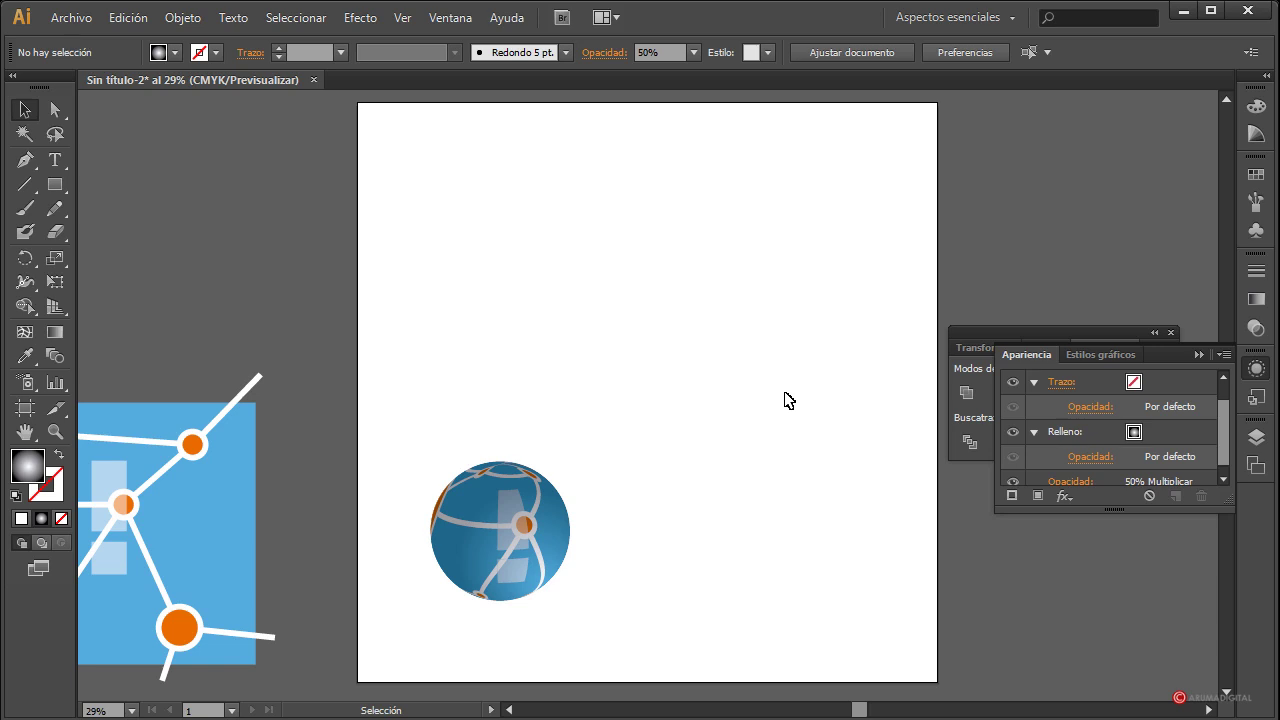
Step: Draw a small orange-filled circle near the top of the page
left_click(57, 186)
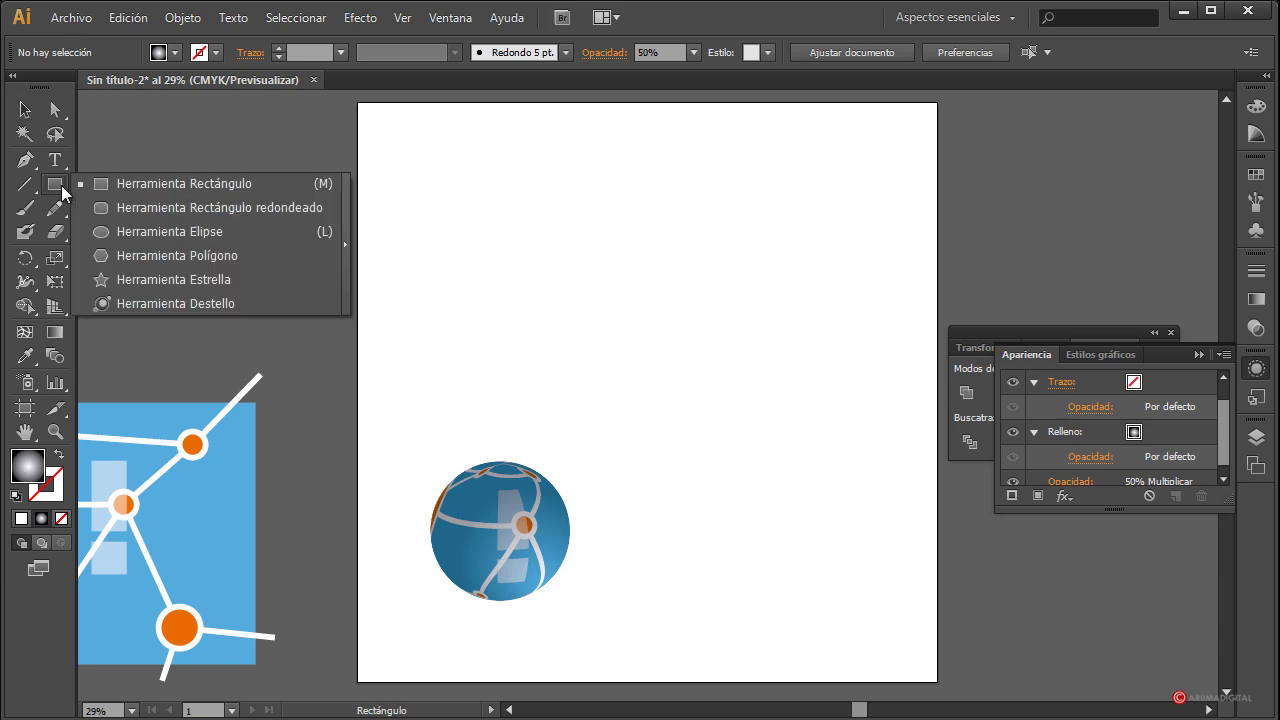
left_click(140, 231)
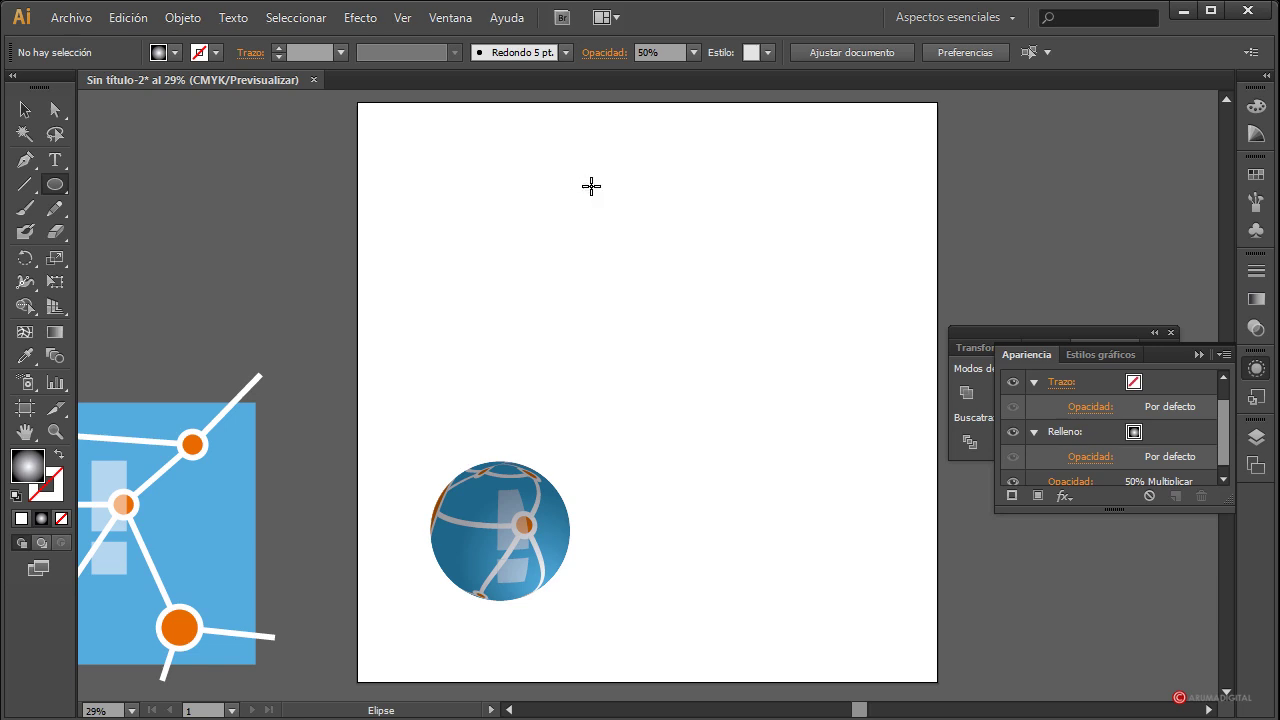
left_click_drag(588, 186, 605, 178)
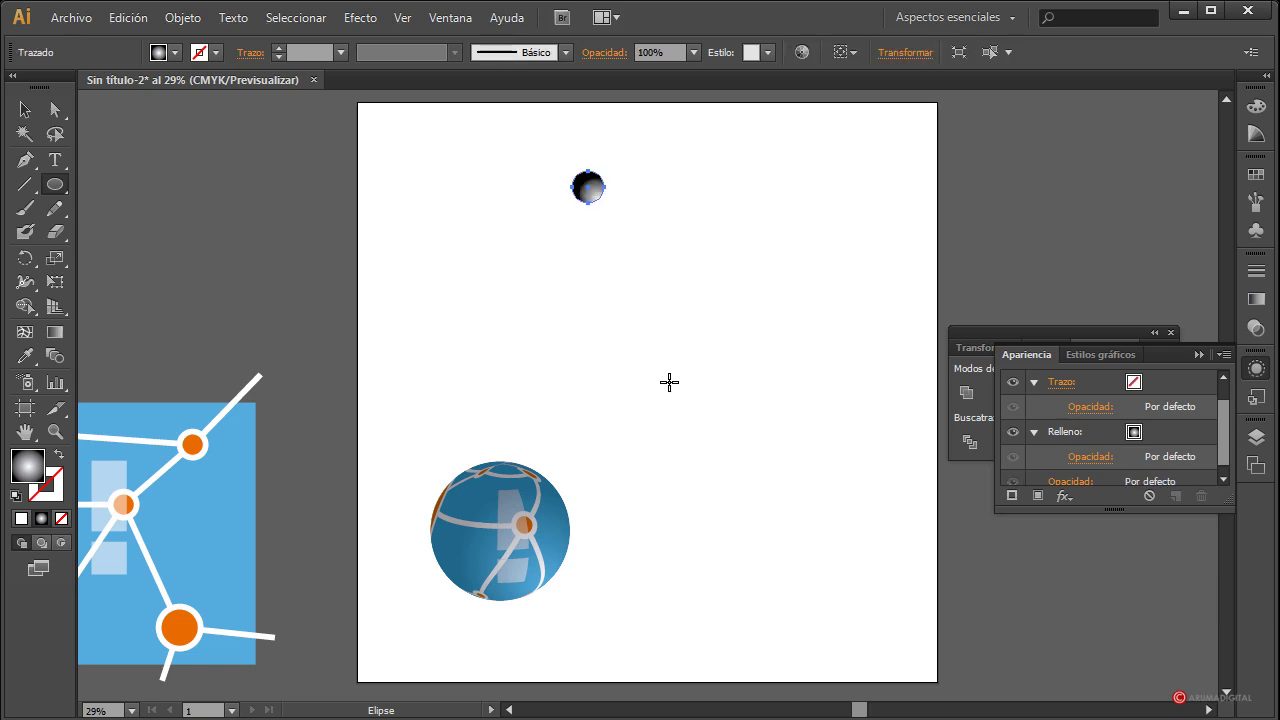
left_click(175, 52)
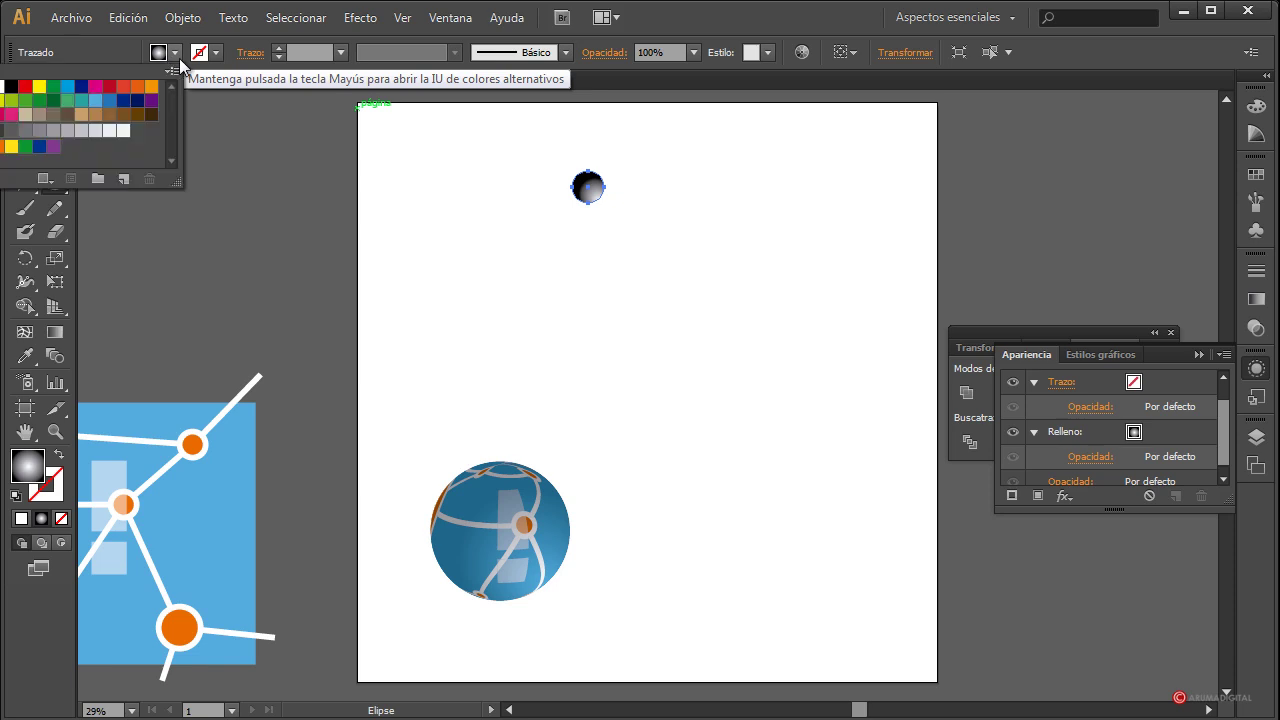
left_click(137, 86)
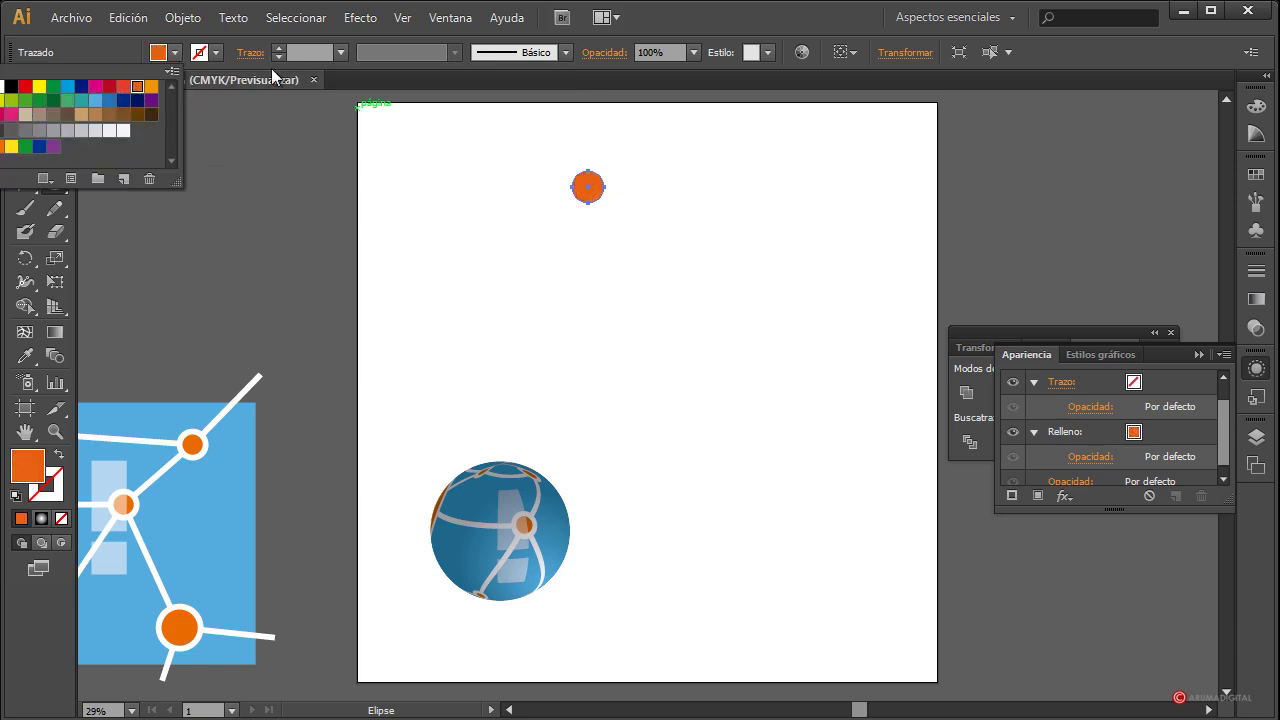
Step: Give the circle a white outline and set its stroke weight to 20 pt
left_click(217, 52)
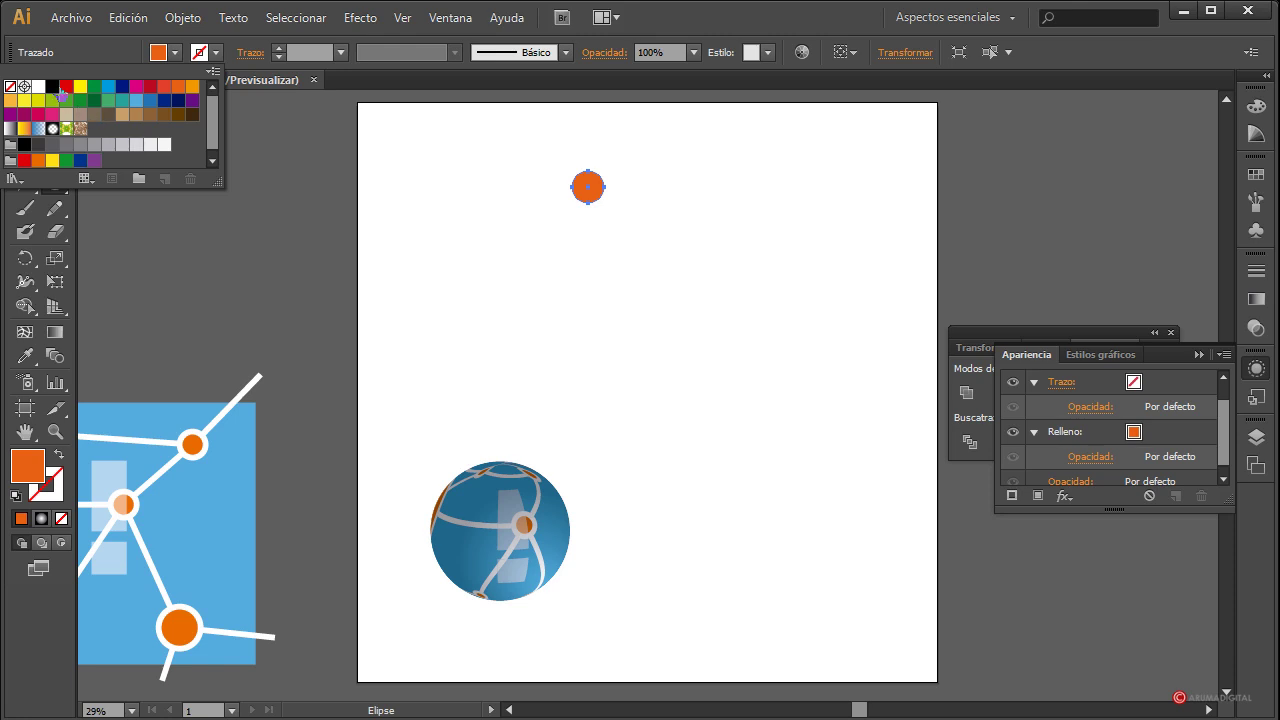
left_click(38, 86)
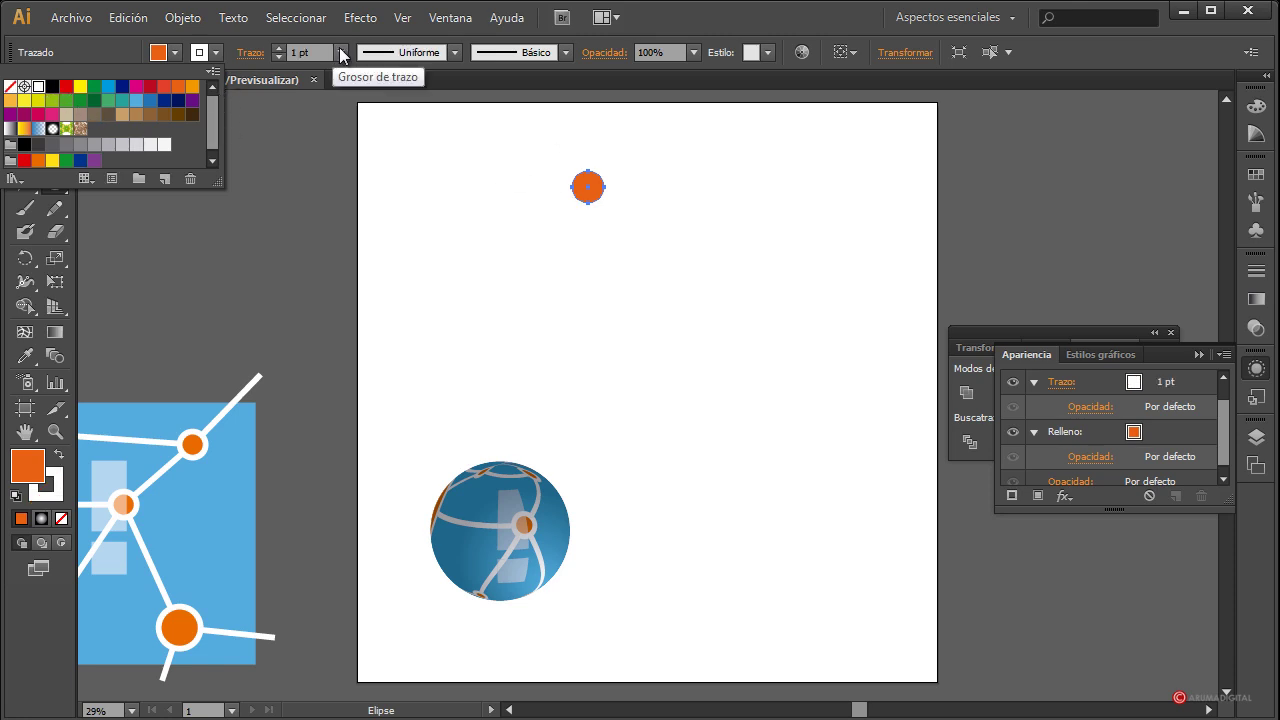
left_click(341, 52)
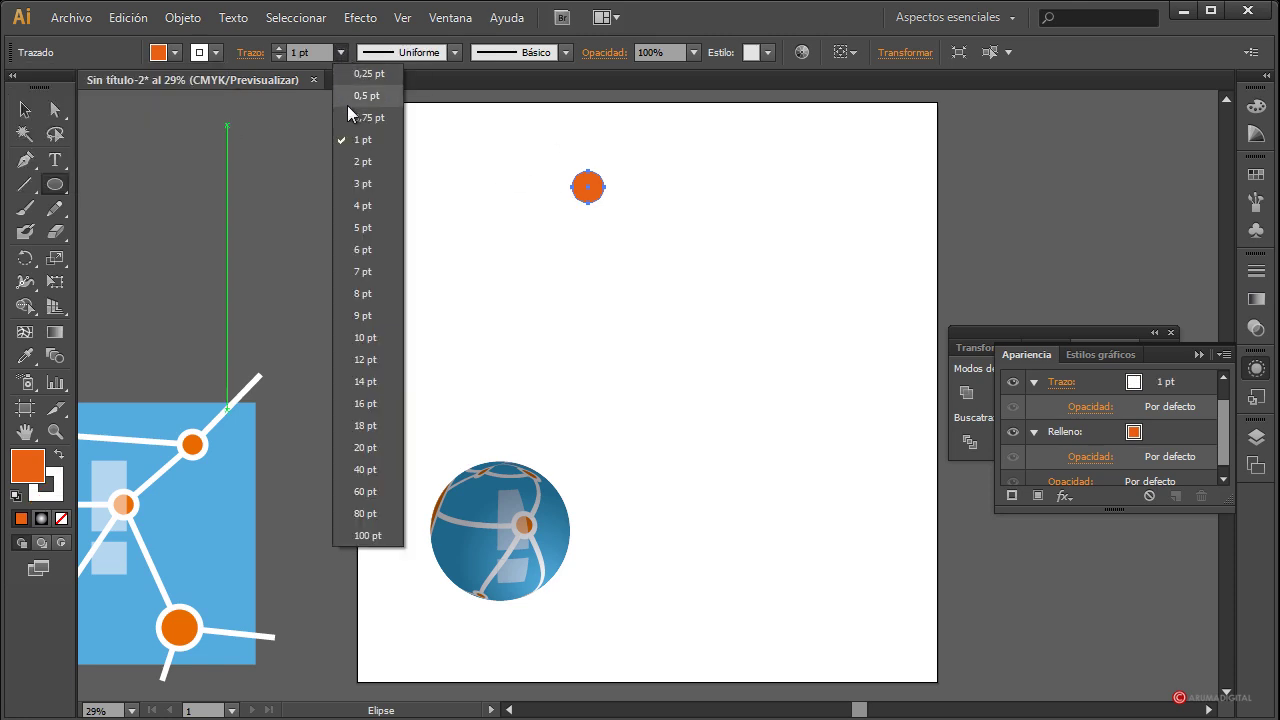
left_click(363, 250)
left_click(342, 52)
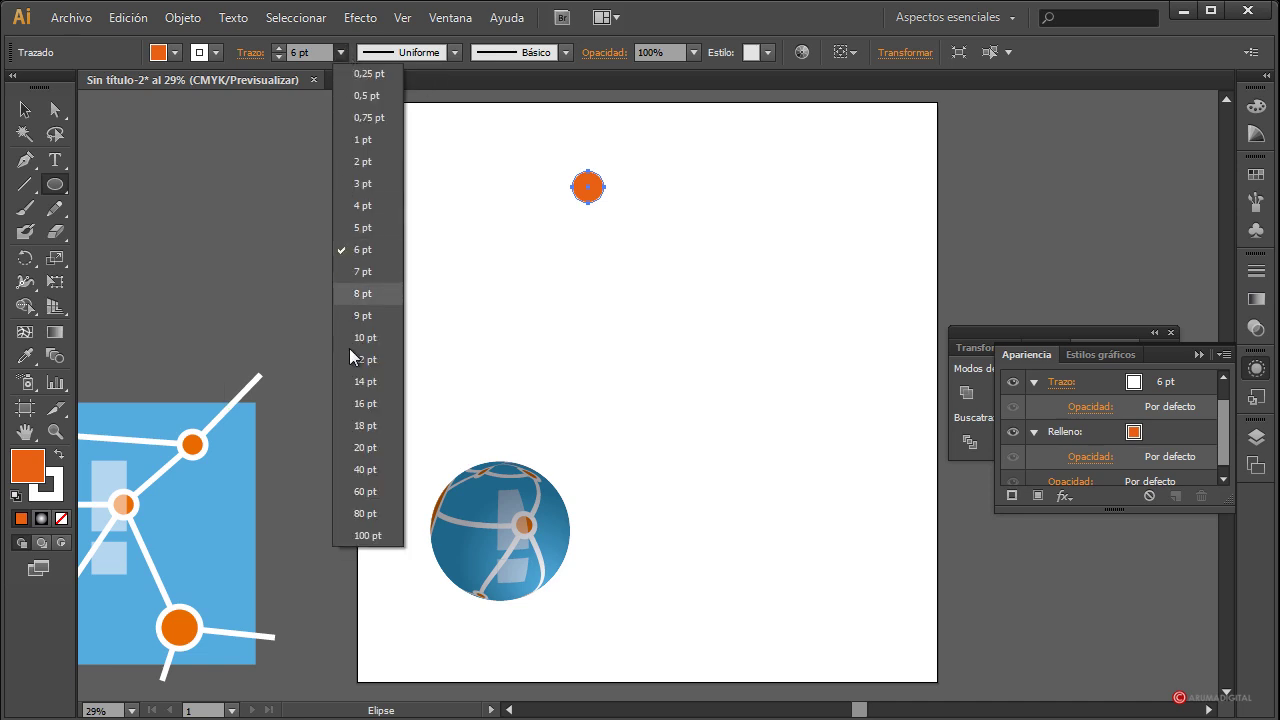
left_click(365, 447)
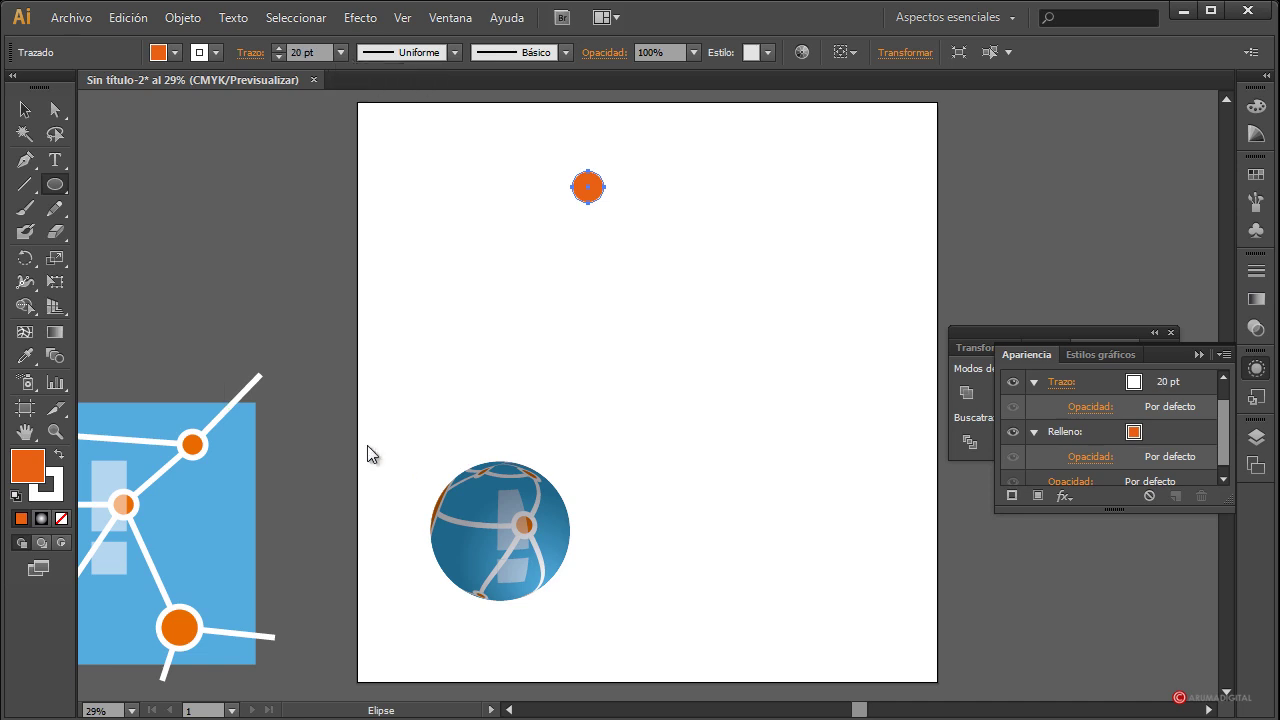
Step: Change the small circle's stroke colour to navy after trying green and magenta
left_click(25, 110)
left_click(563, 311)
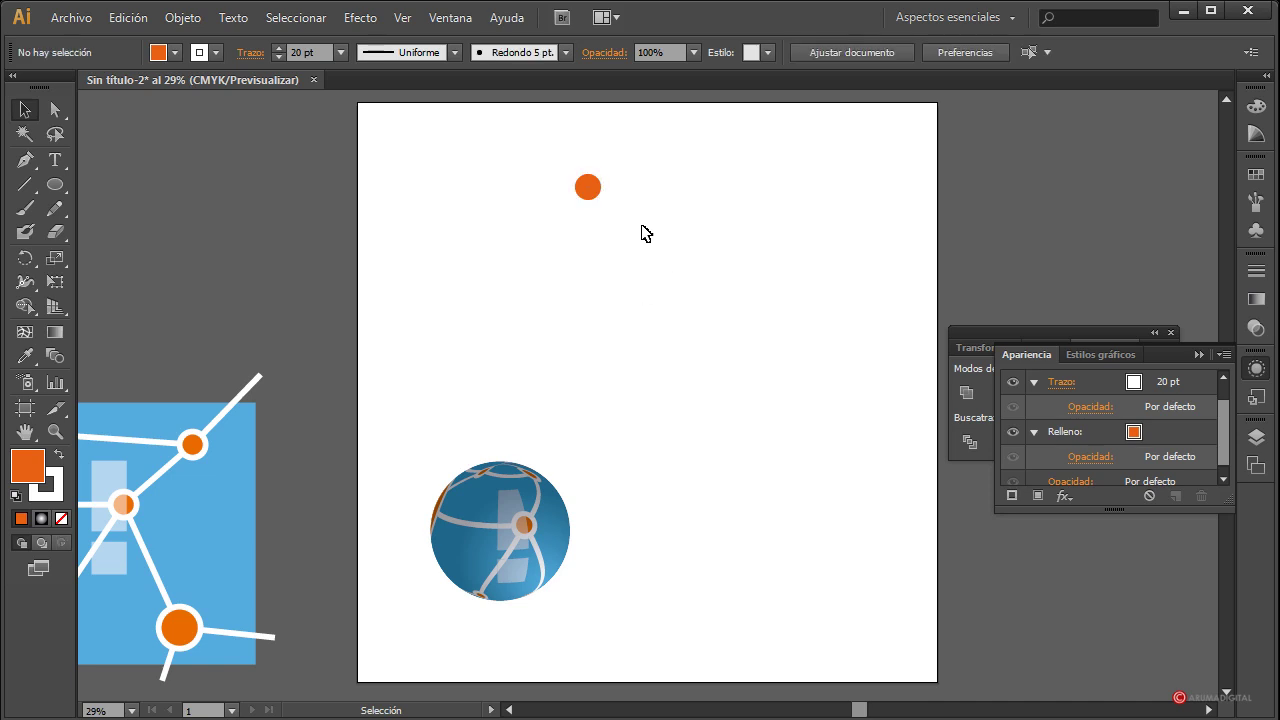
left_click(596, 200)
left_click(697, 248)
left_click_drag(642, 166, 553, 238)
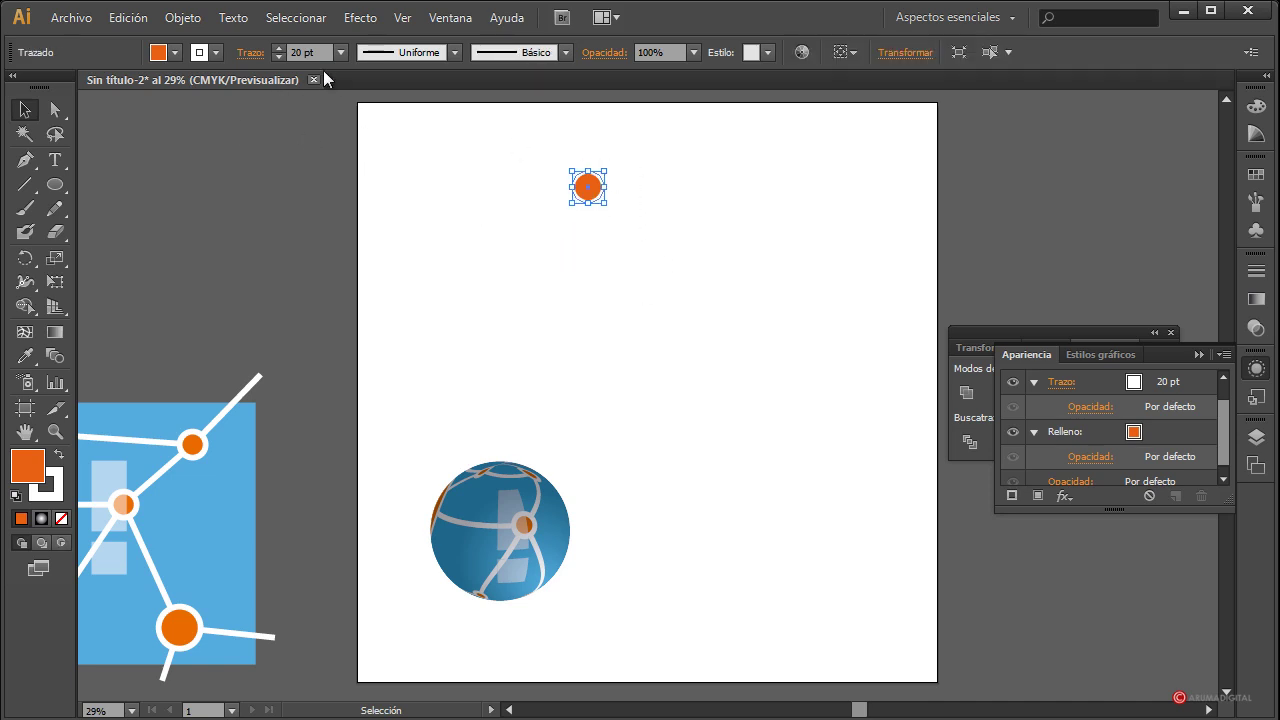
left_click(216, 52)
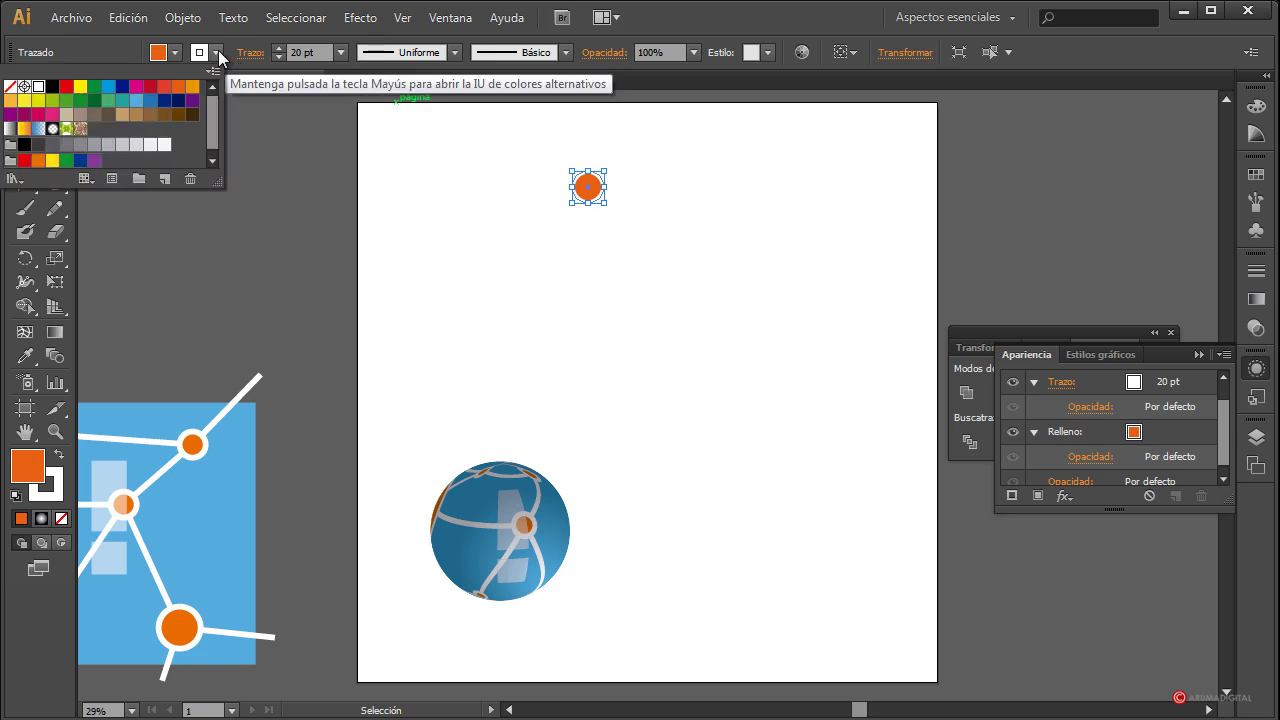
left_click(94, 87)
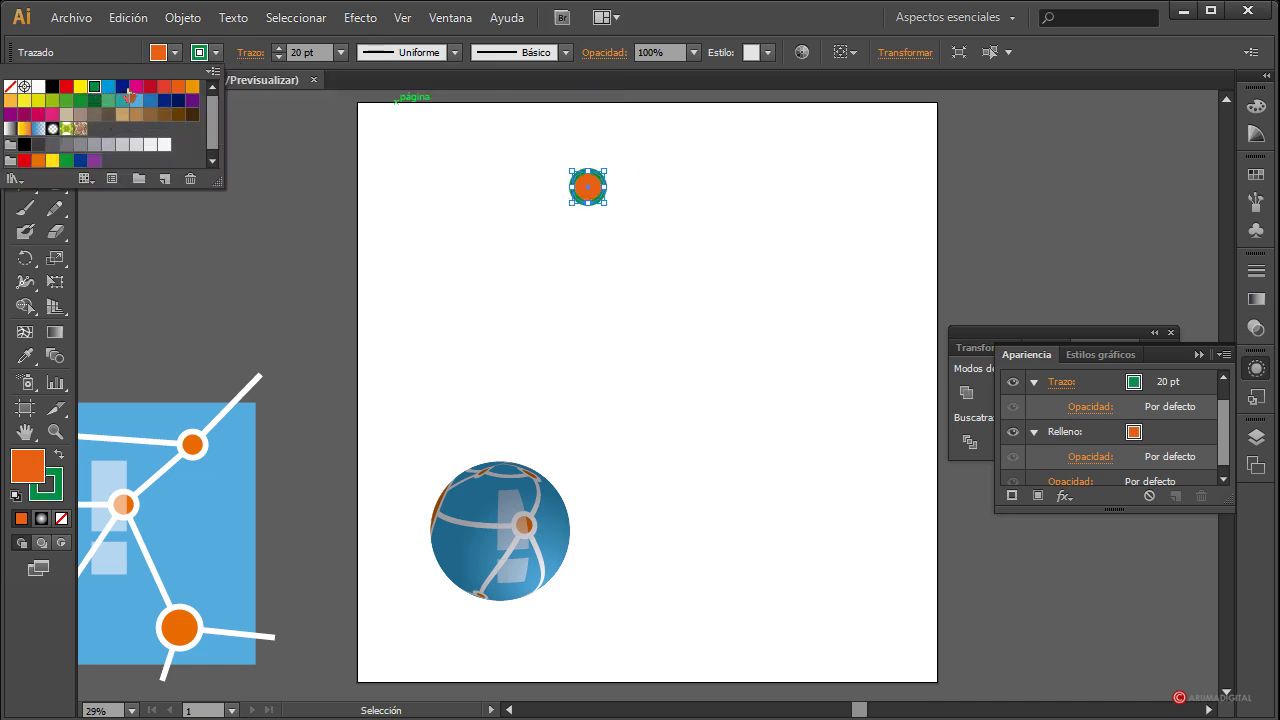
left_click(136, 86)
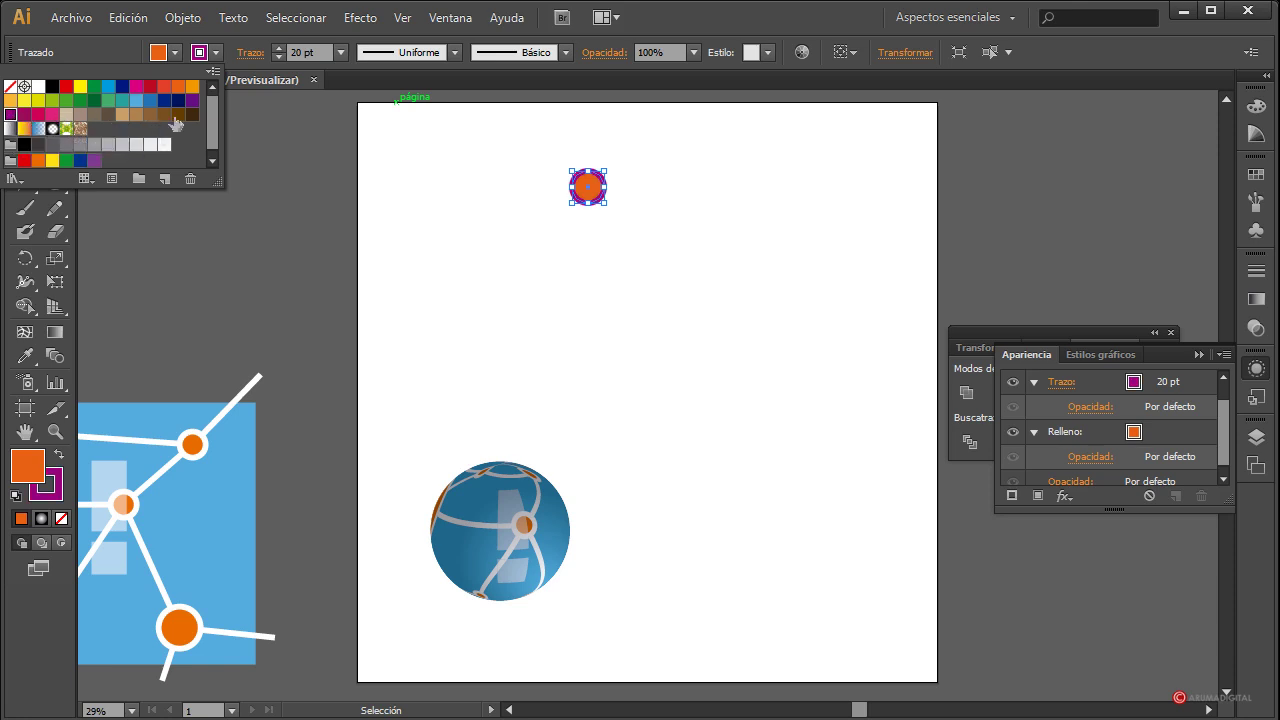
left_click(165, 103)
left_click(432, 193)
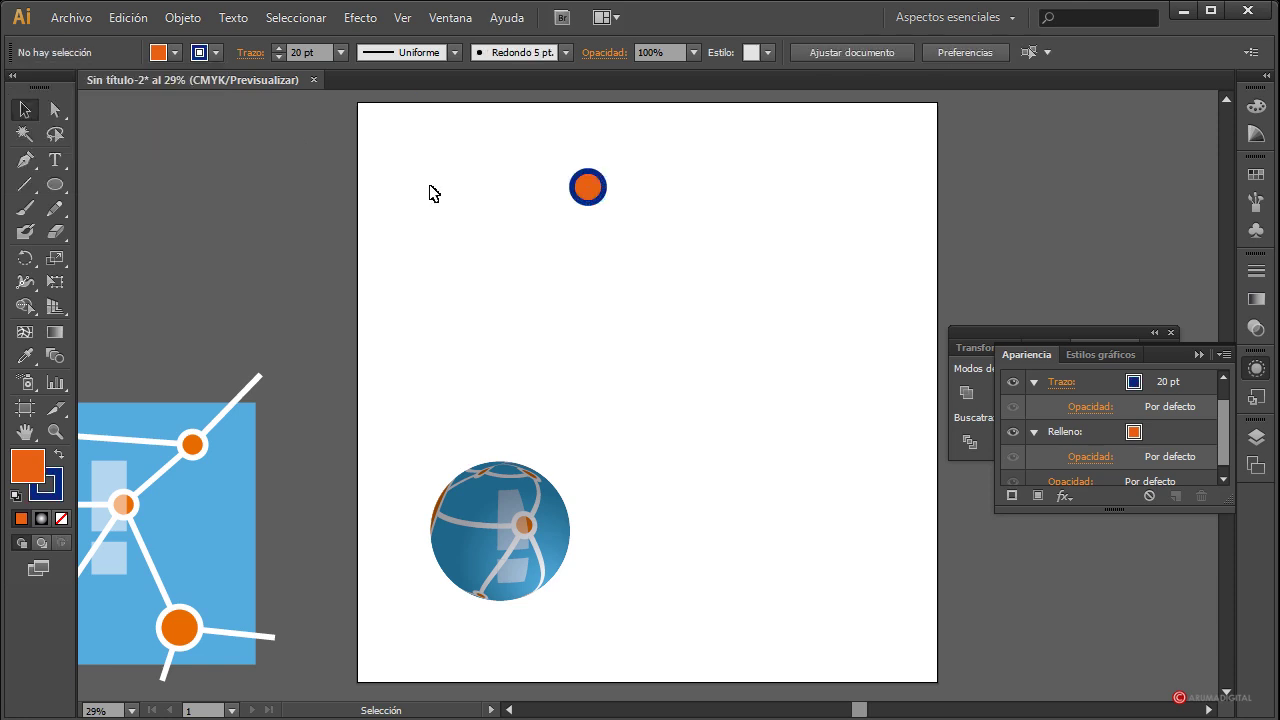
left_click(589, 190)
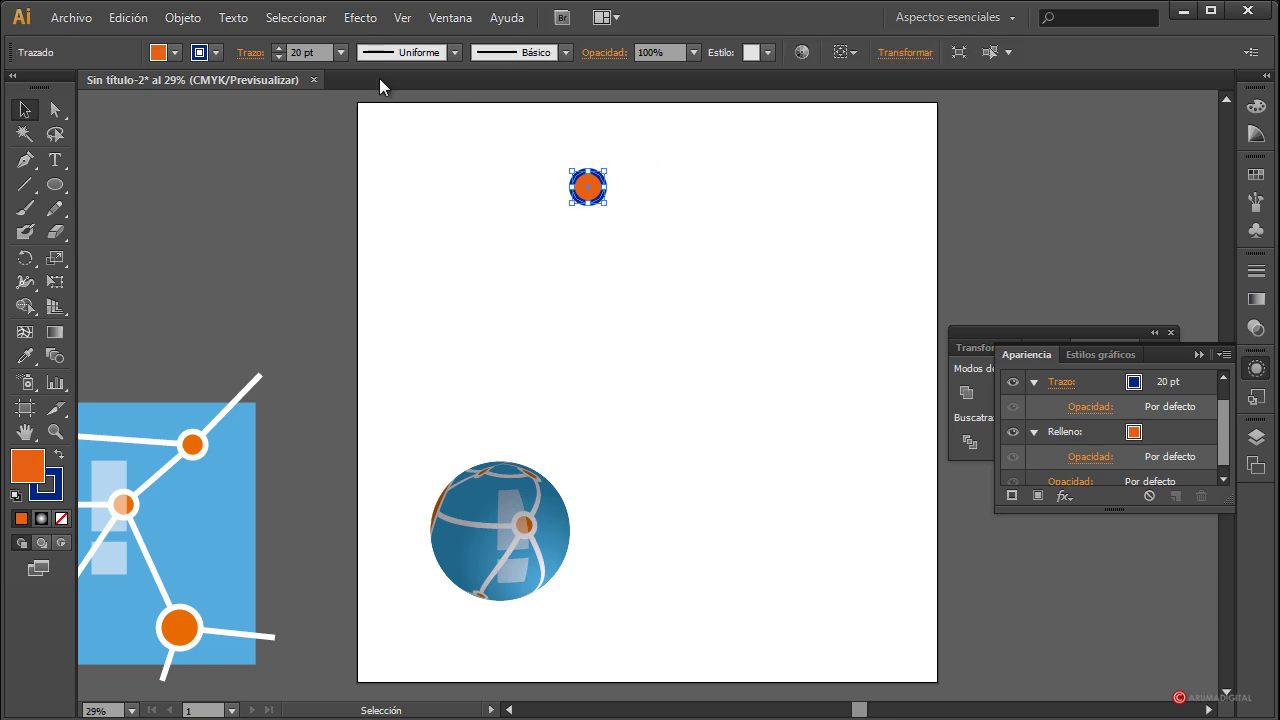
Step: Apply a Transformar effect with 10 copies moved 150 px horizontally to form a circle row
left_click(360, 17)
mouse_move(437, 196)
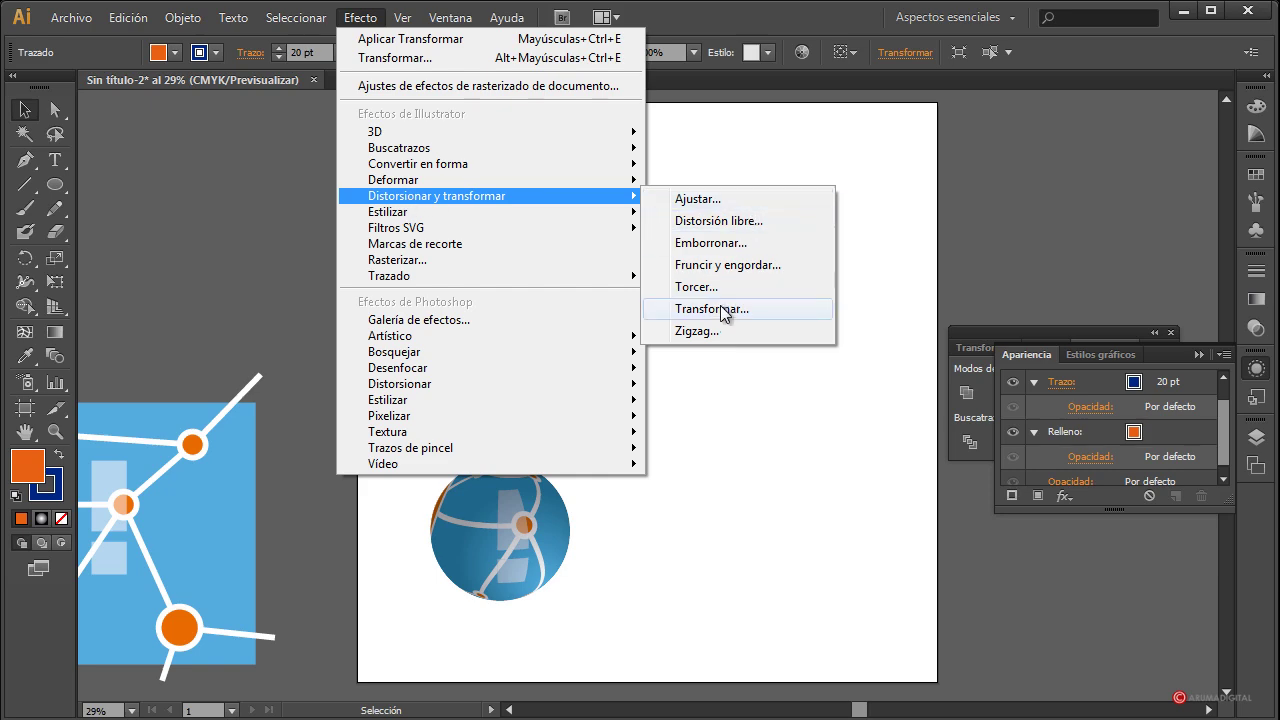
left_click(716, 308)
left_click(924, 637)
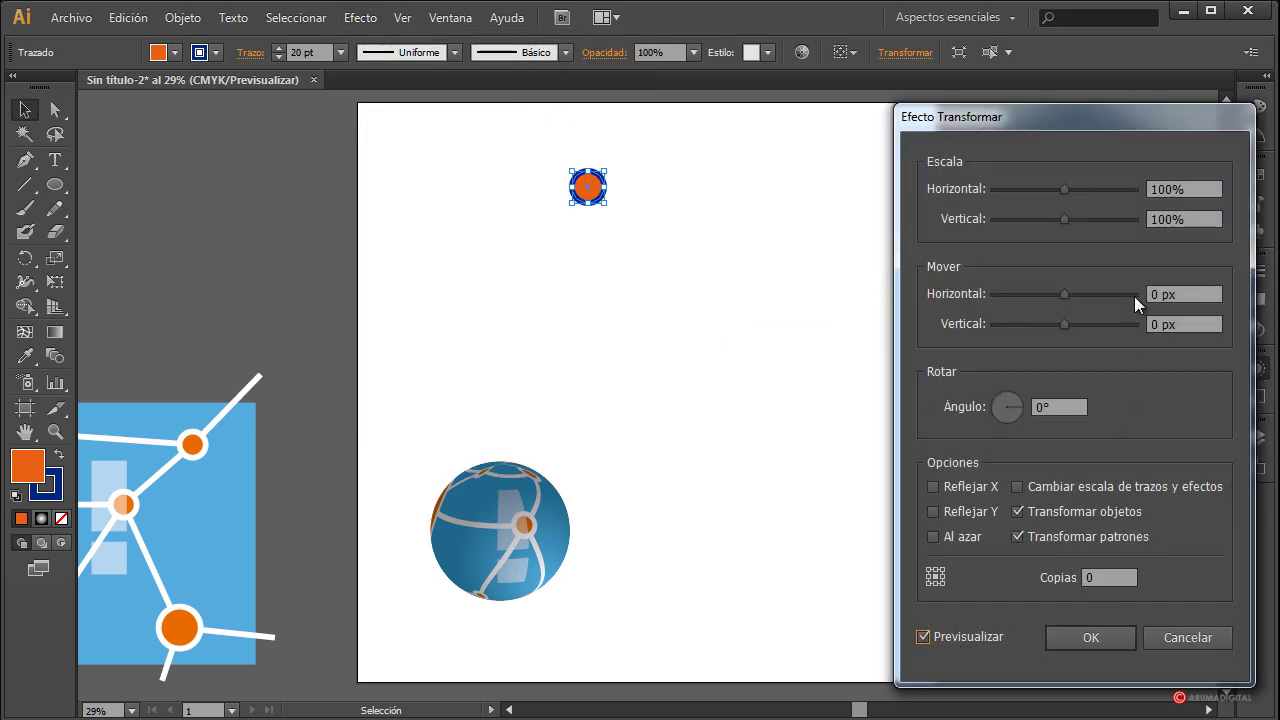
left_click(1112, 568)
type("0")
left_click(1160, 293)
type("1")
type("50")
key("Tab")
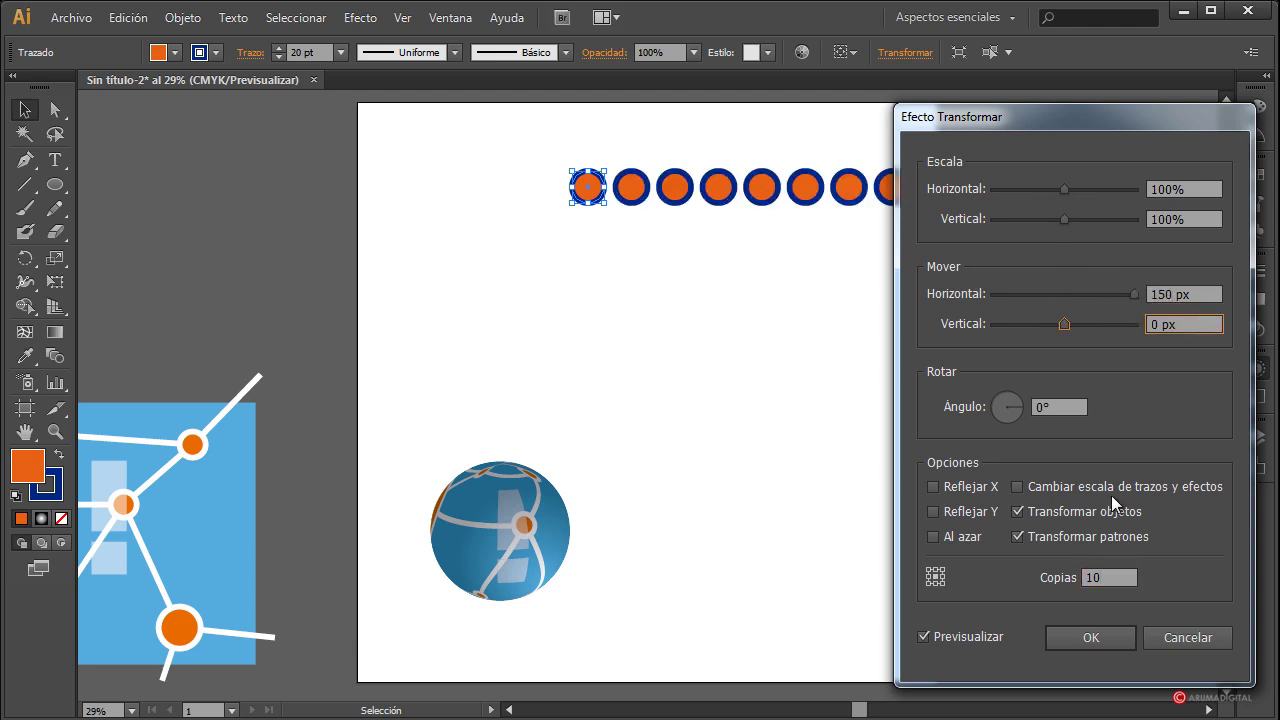
left_click(1105, 640)
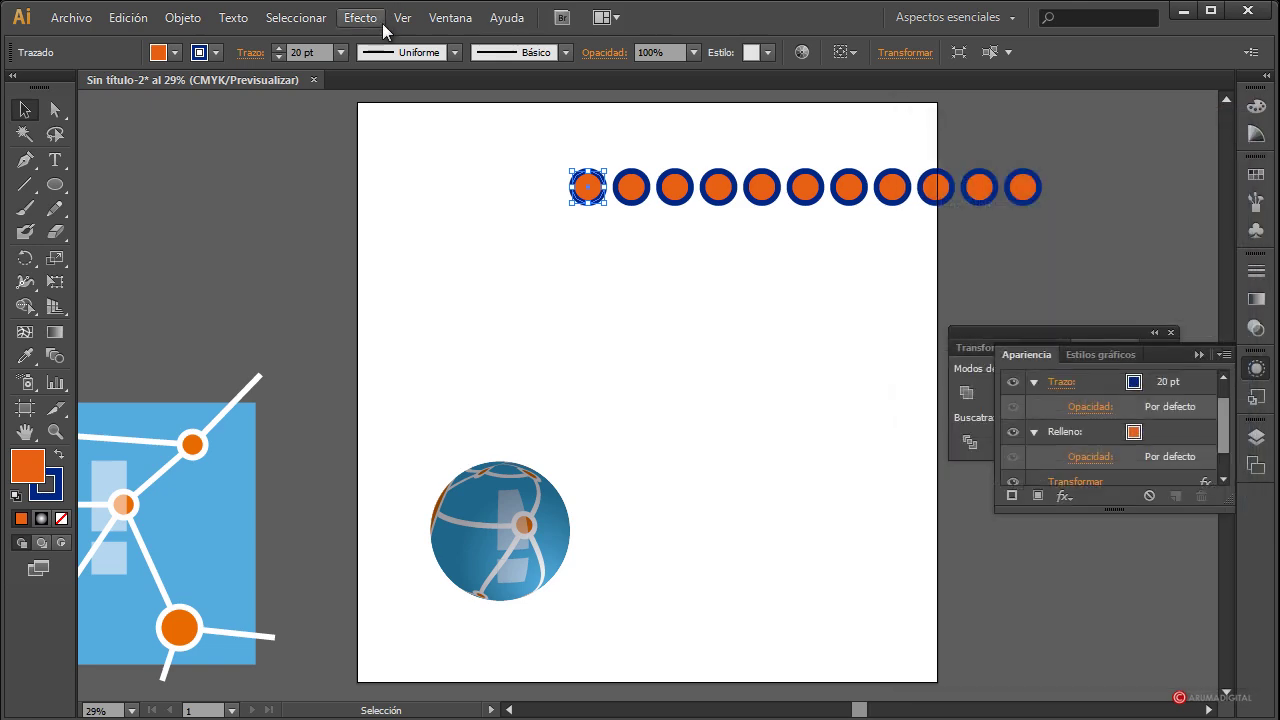
left_click(183, 17)
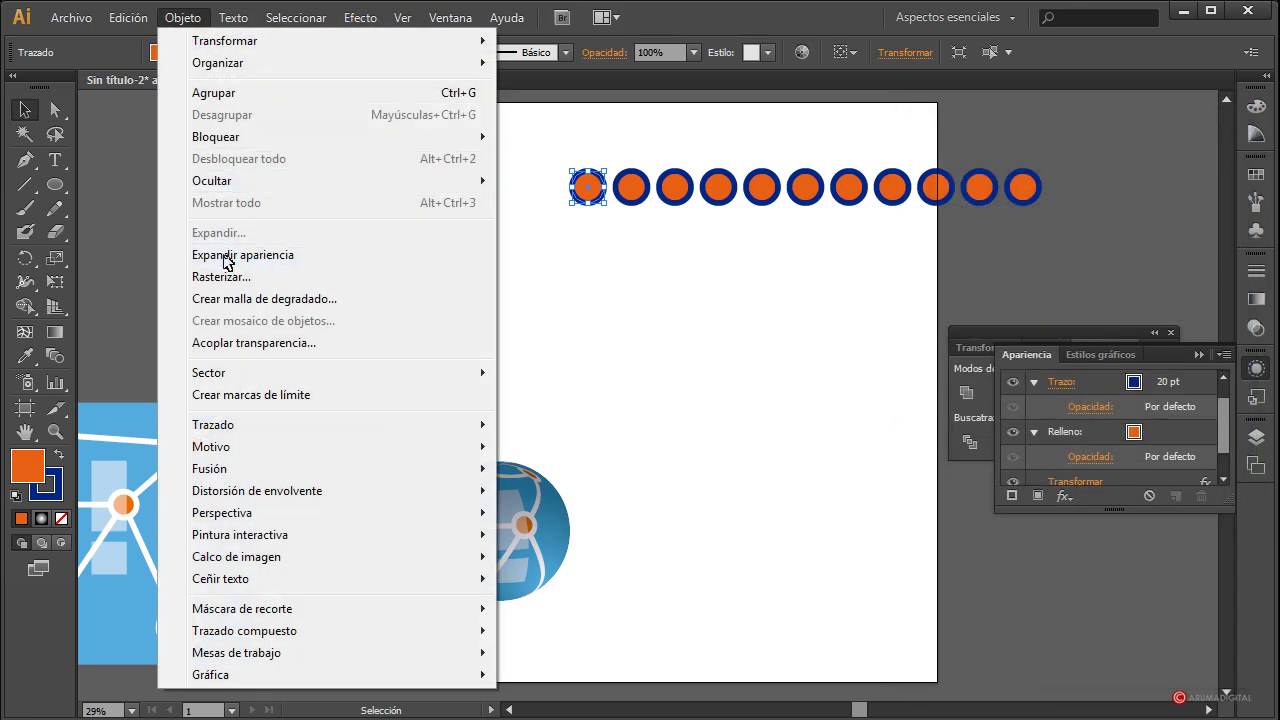
Step: Expand the row's appearance and set a Transformar with 150 px vertical move and 10 copies
left_click(218, 249)
left_click(362, 18)
mouse_move(436, 196)
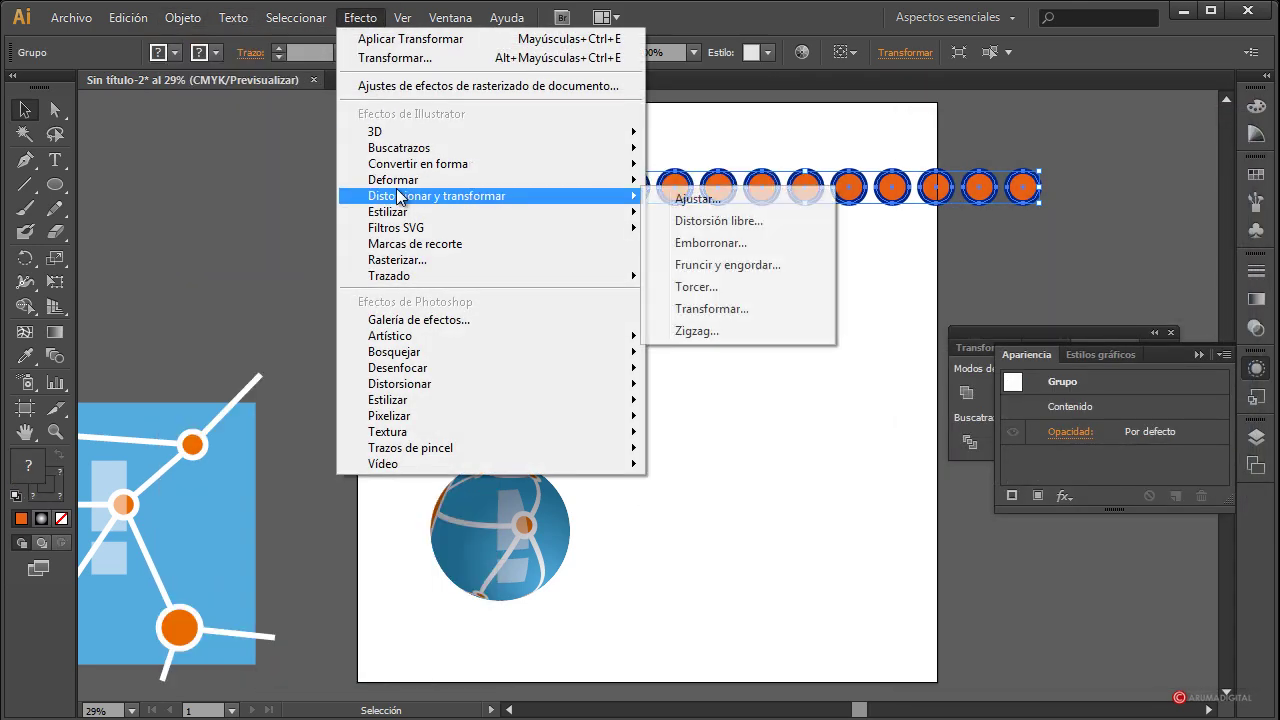
left_click(724, 308)
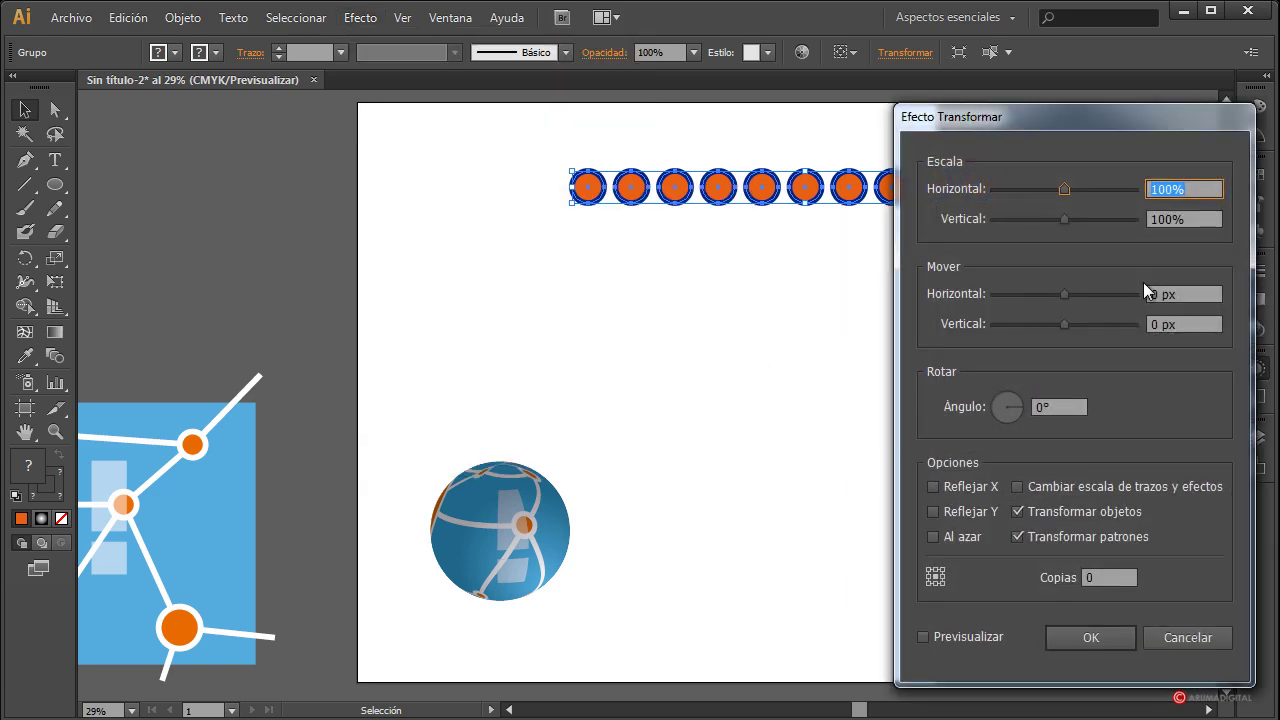
left_click(1165, 325)
type("5")
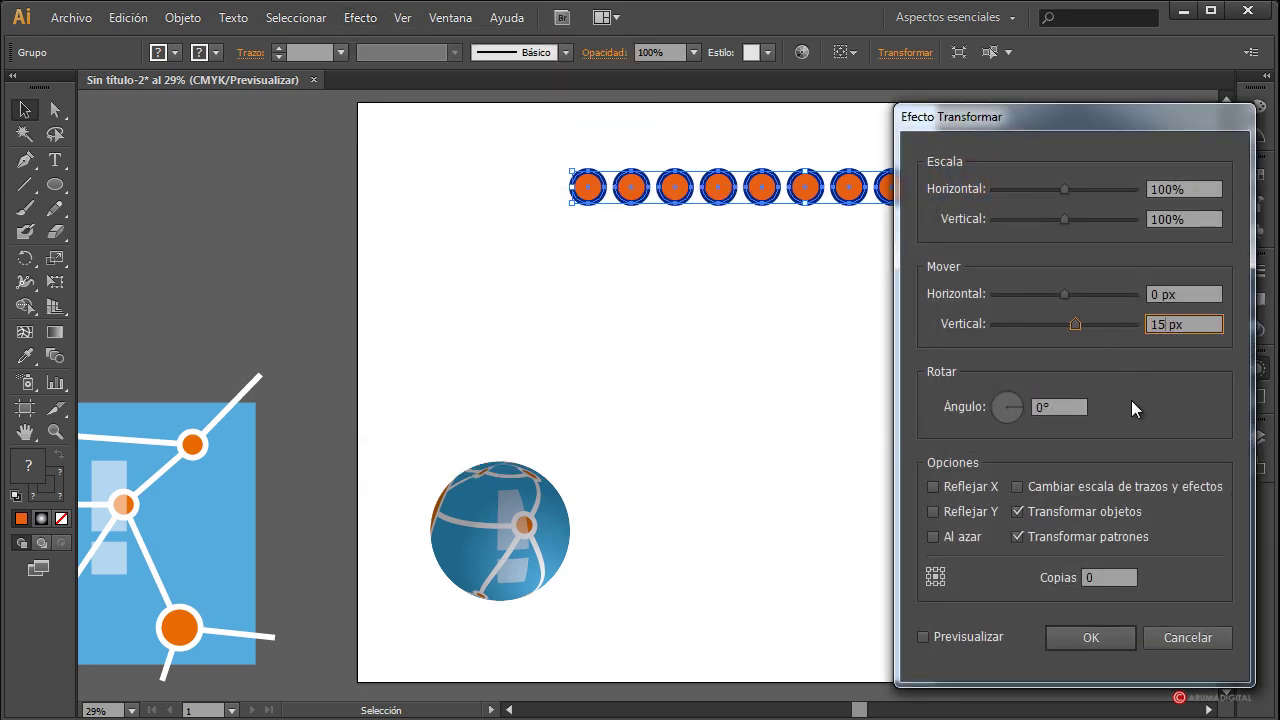
type("0")
left_click(1118, 577)
type("1")
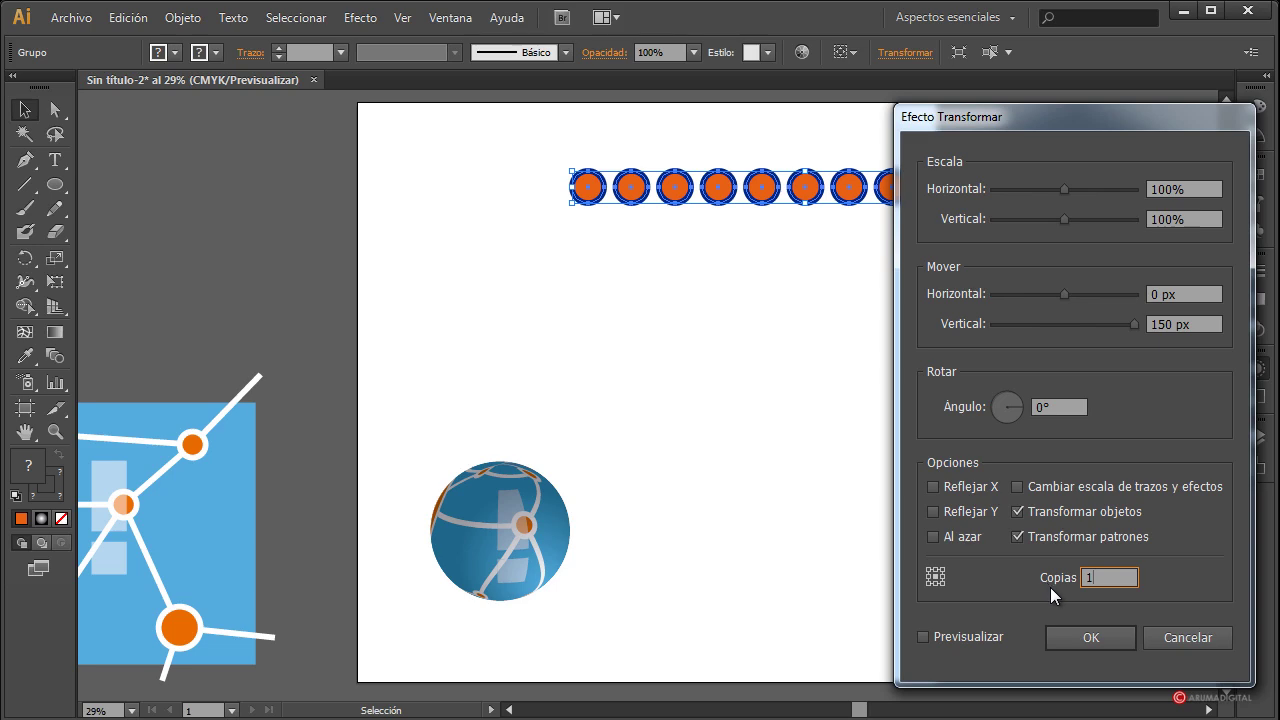
type("0")
Step: Apply the vertical repetition, then expand and ungroup the resulting circle grid
left_click(934, 638)
left_click(1103, 637)
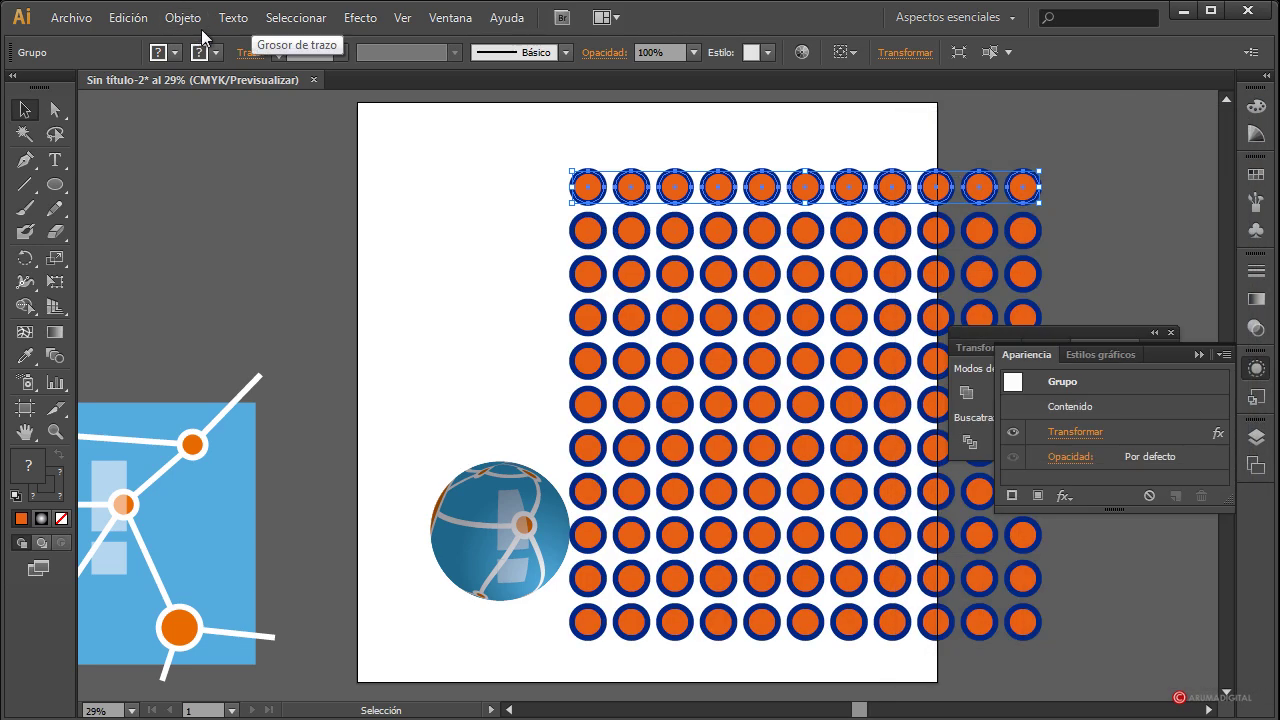
left_click(183, 17)
left_click(225, 253)
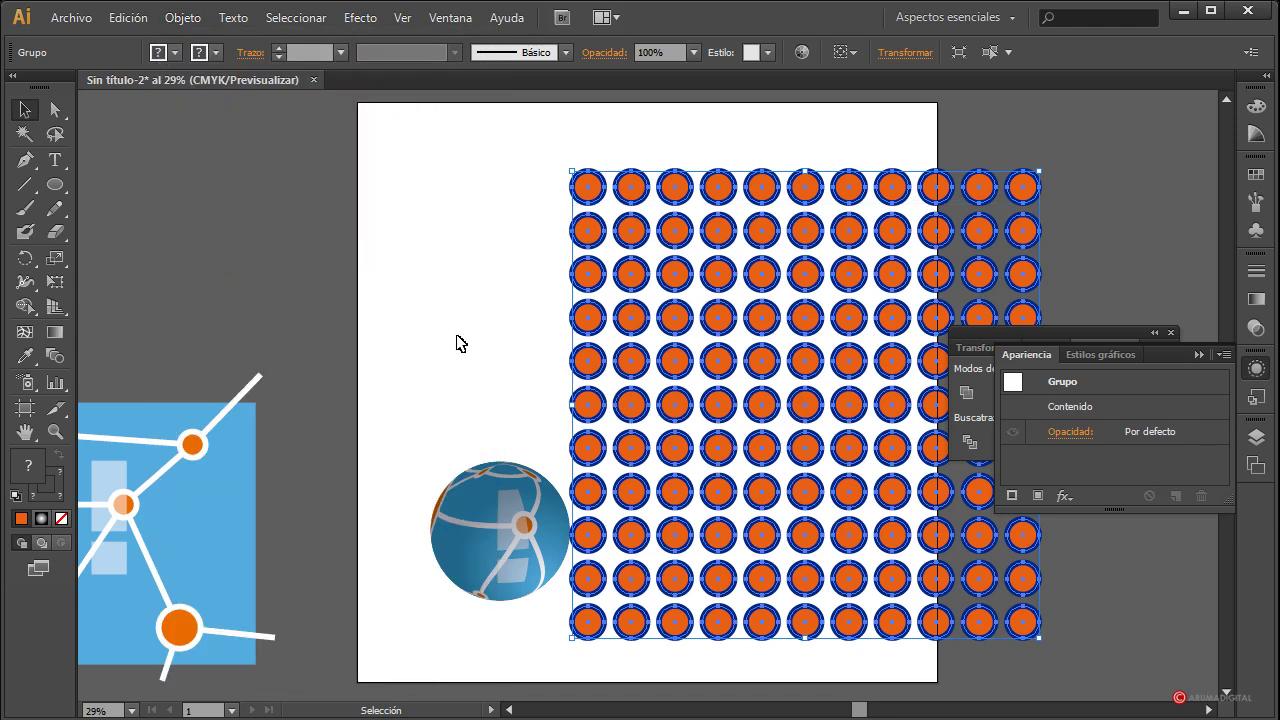
left_click(188, 18)
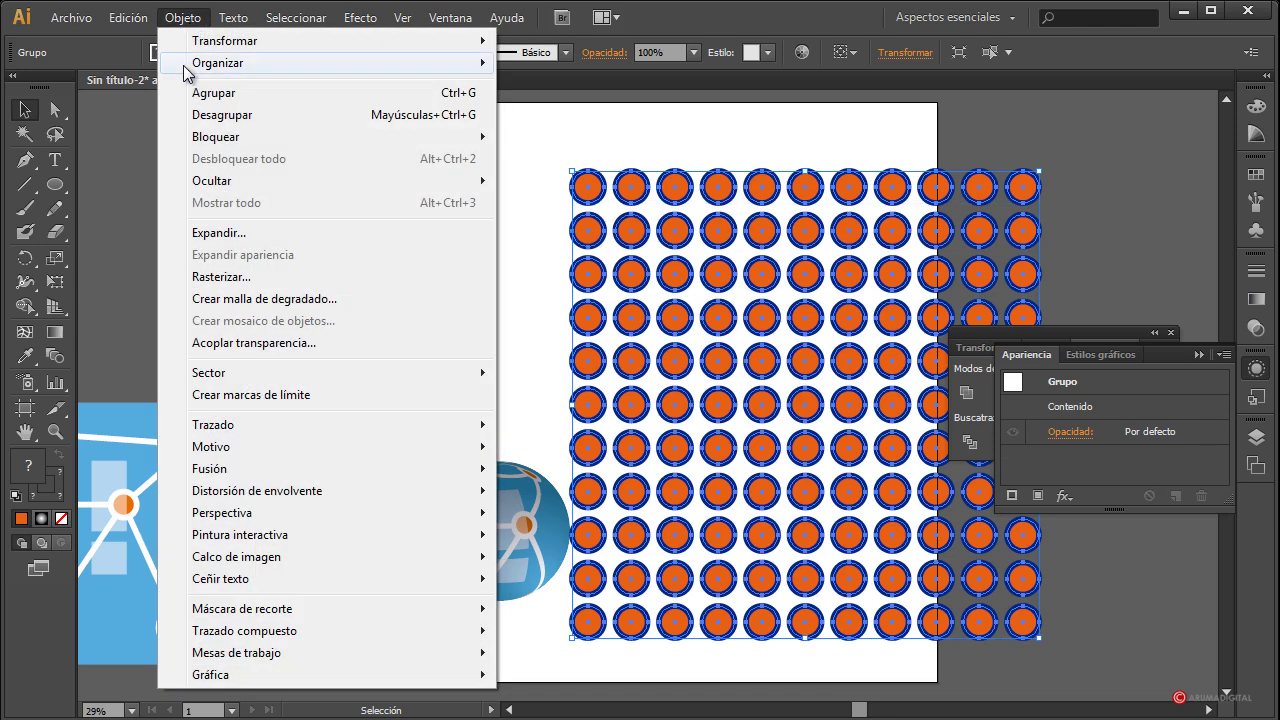
left_click(220, 115)
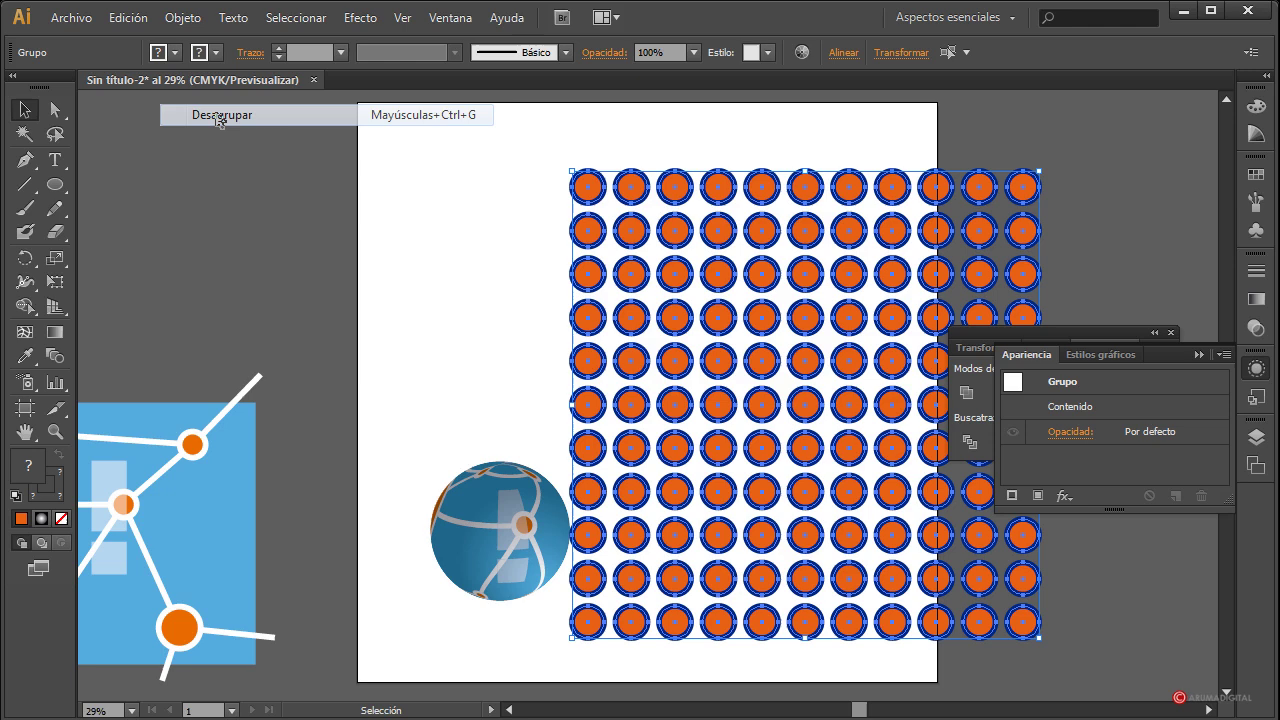
left_click(186, 18)
left_click(471, 240)
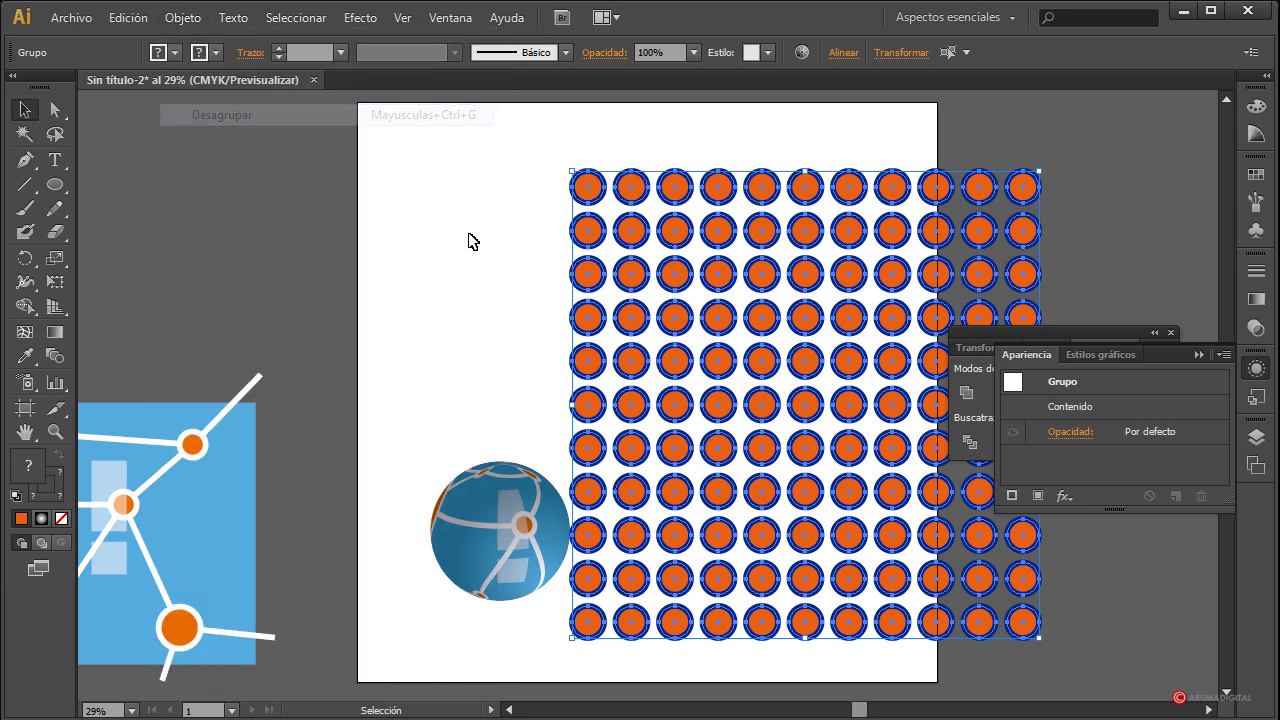
left_click(588, 186)
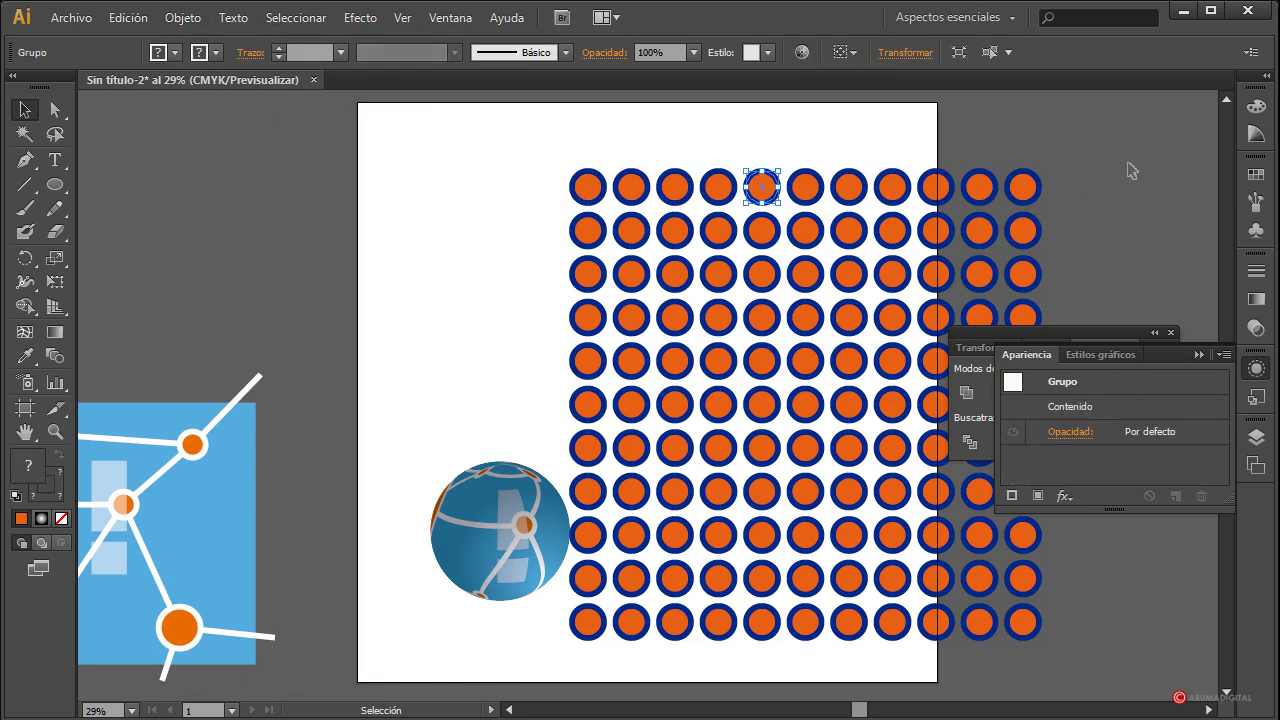
Step: Save the whole circle grid as Nuevo símbolo 1 and delete it from the page
mouse_move(1114, 142)
left_mouse_down()
mouse_move(885, 480)
mouse_move(594, 674)
left_mouse_up()
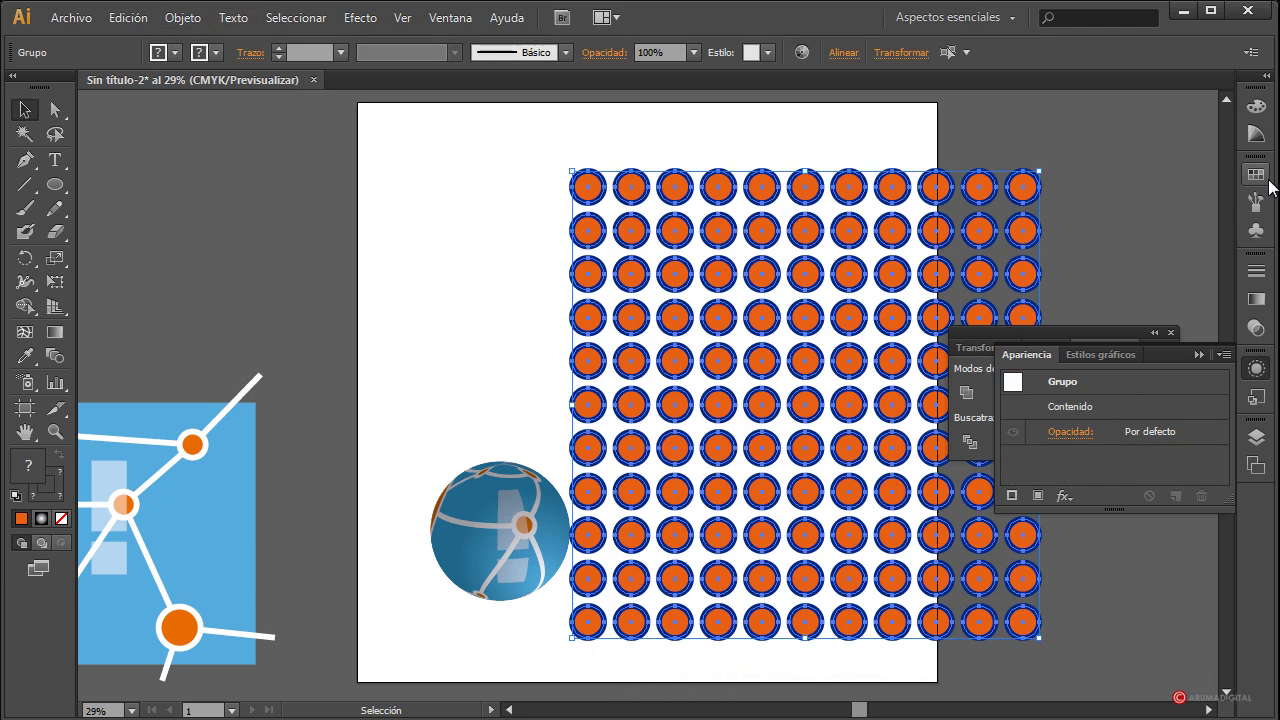
left_click(1262, 232)
left_click(1222, 160)
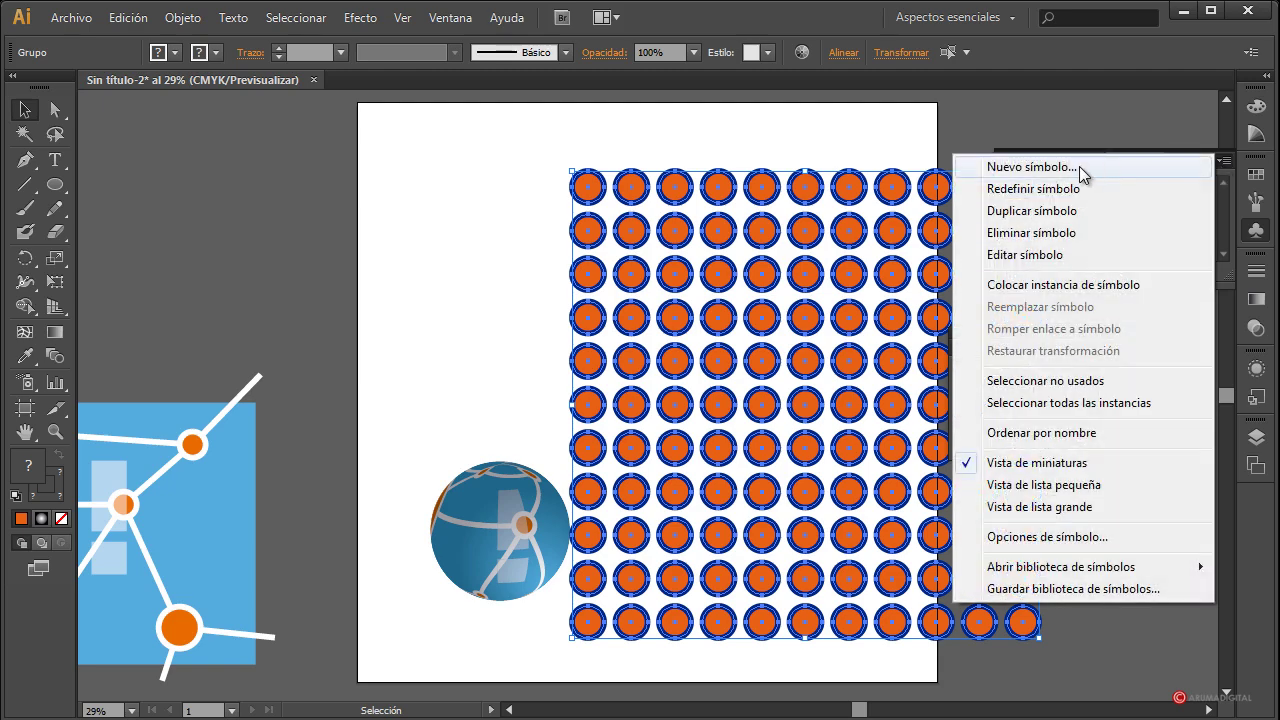
left_click(1080, 170)
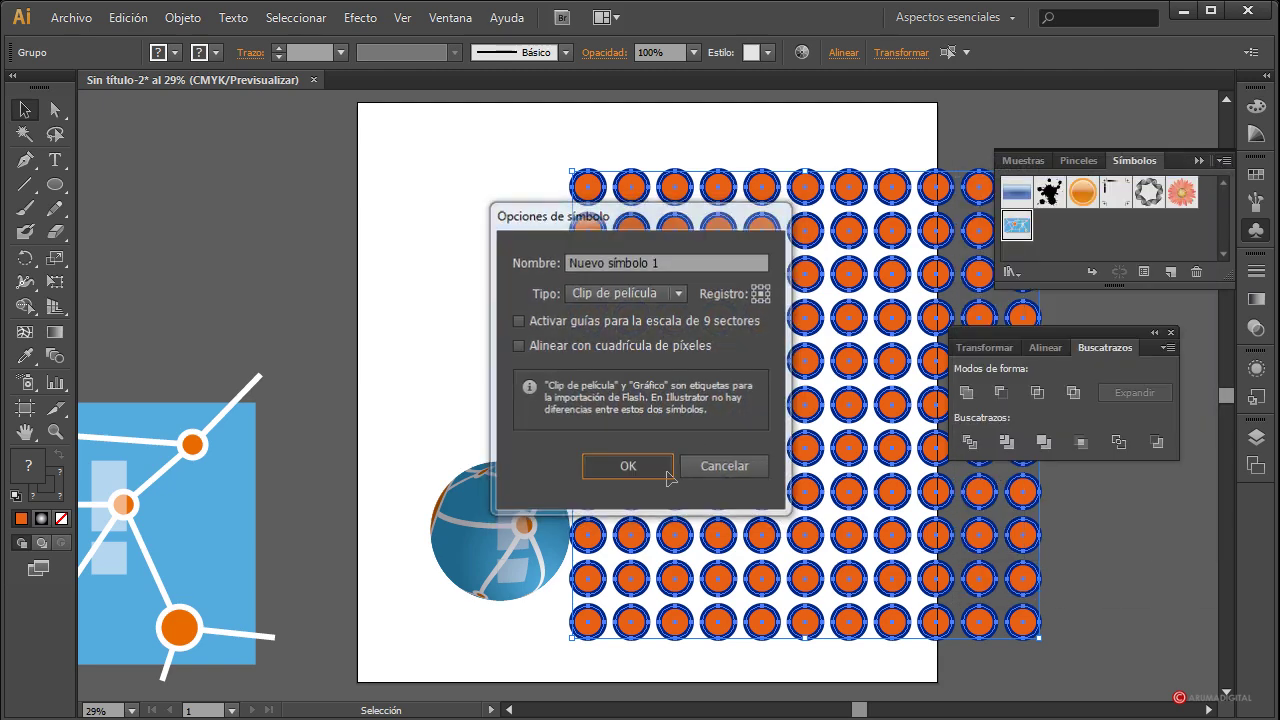
left_click(630, 455)
key("Delete")
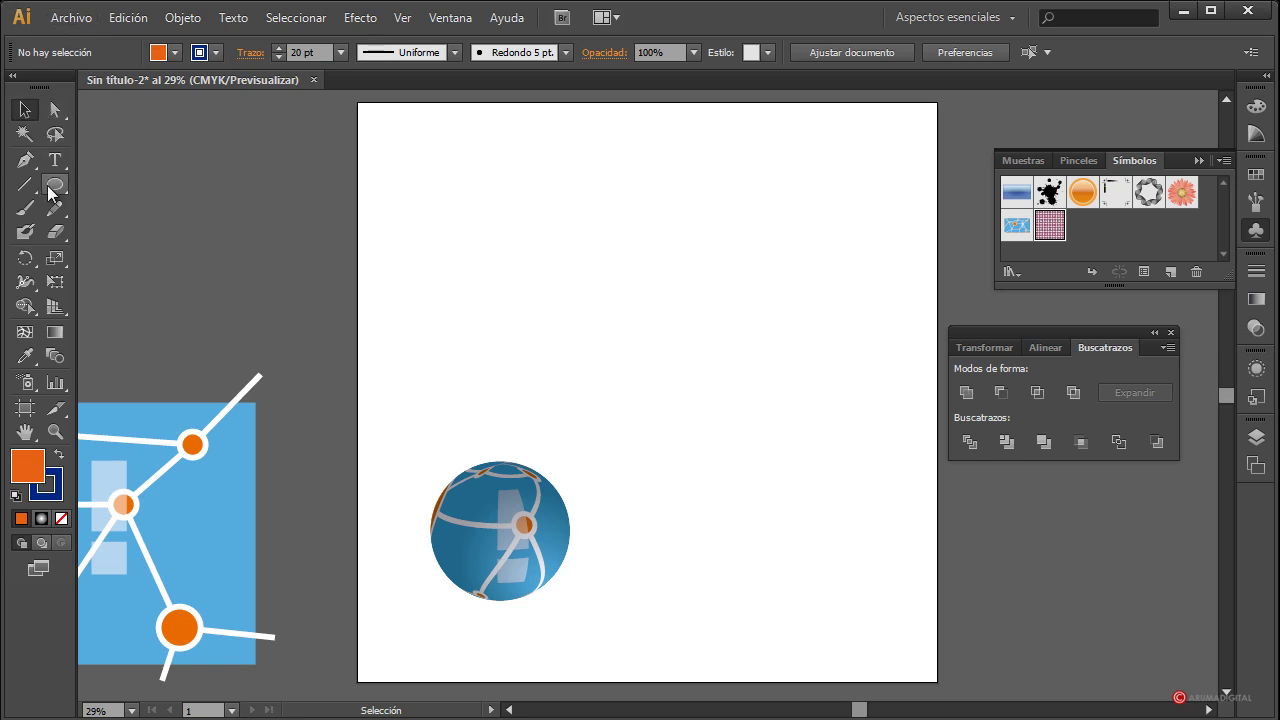
Step: Draw a large circle near the top and set its fill and stroke to None
mouse_move(55, 184)
left_mouse_down()
mouse_move(157, 222)
mouse_move(423, 260)
left_mouse_up()
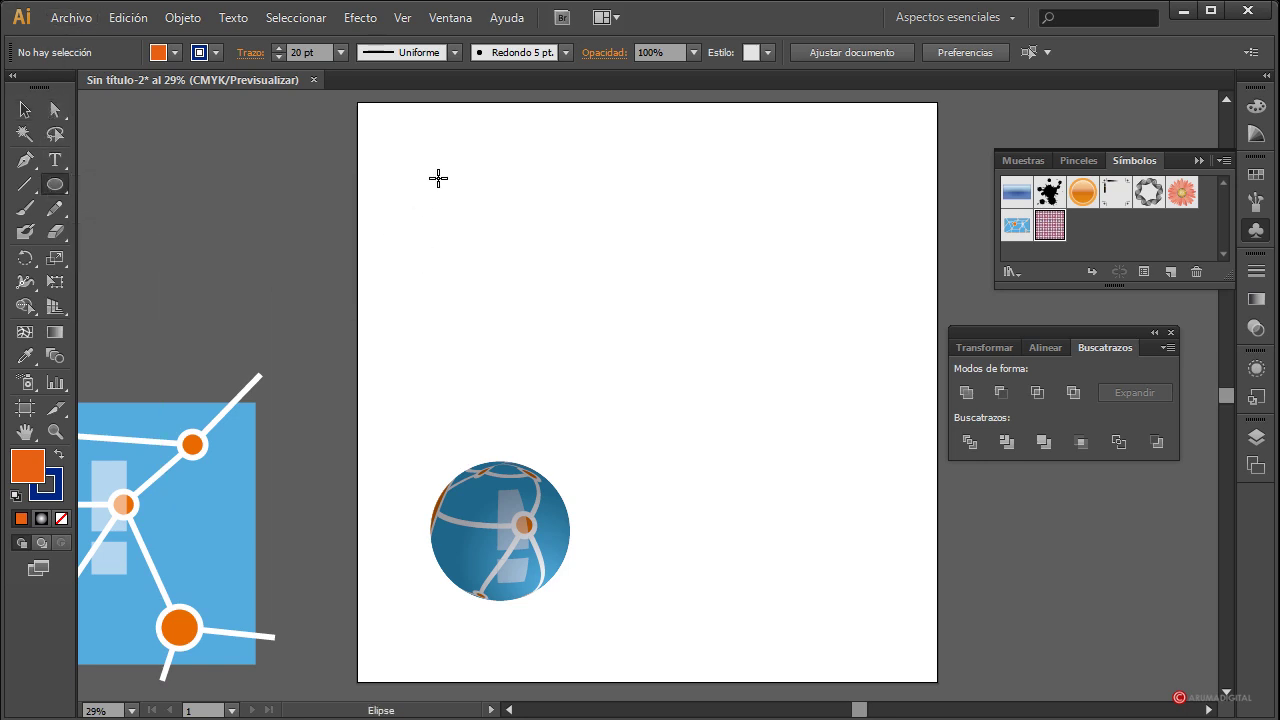
left_click_drag(441, 175, 527, 261)
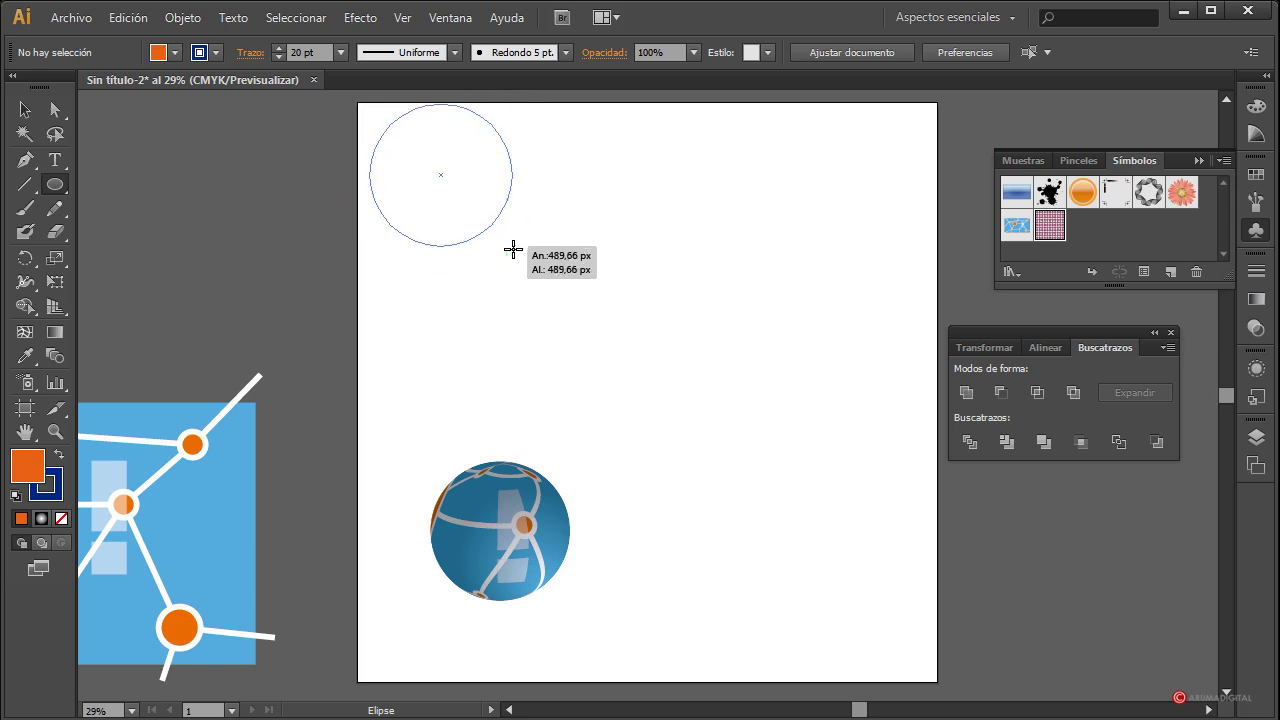
key("v")
left_click_drag(441, 170, 484, 245)
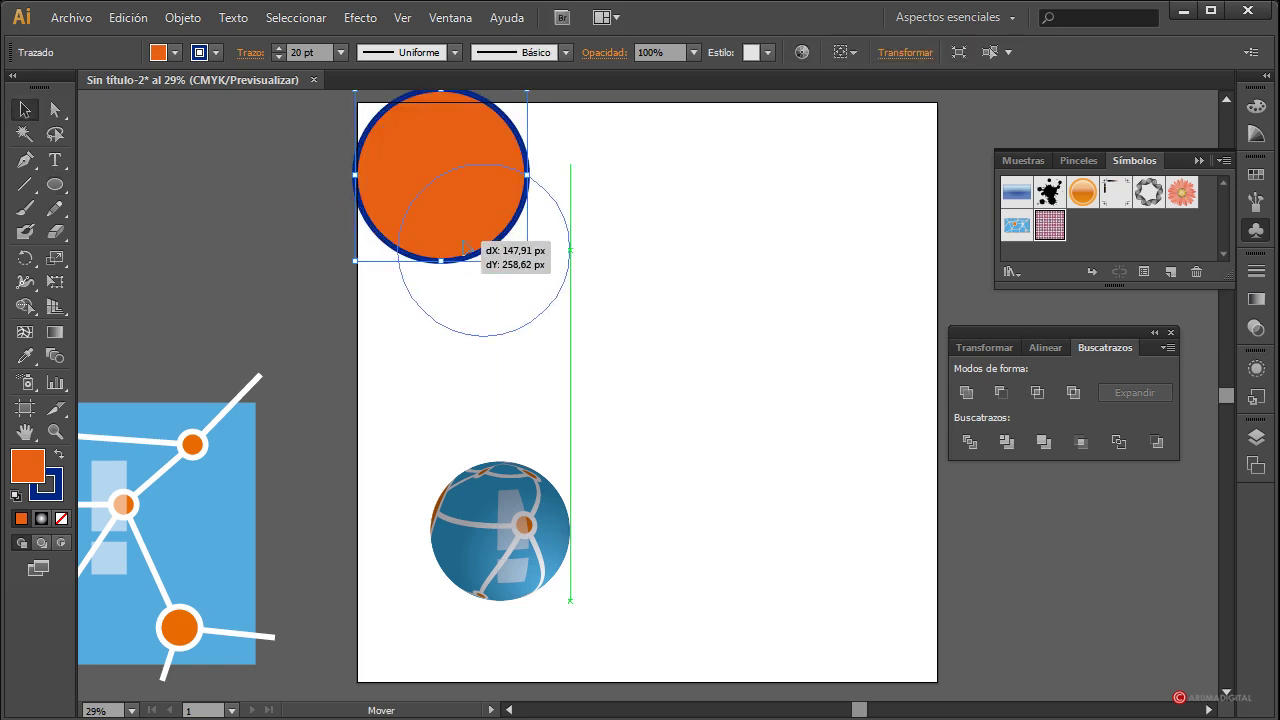
left_click(160, 52)
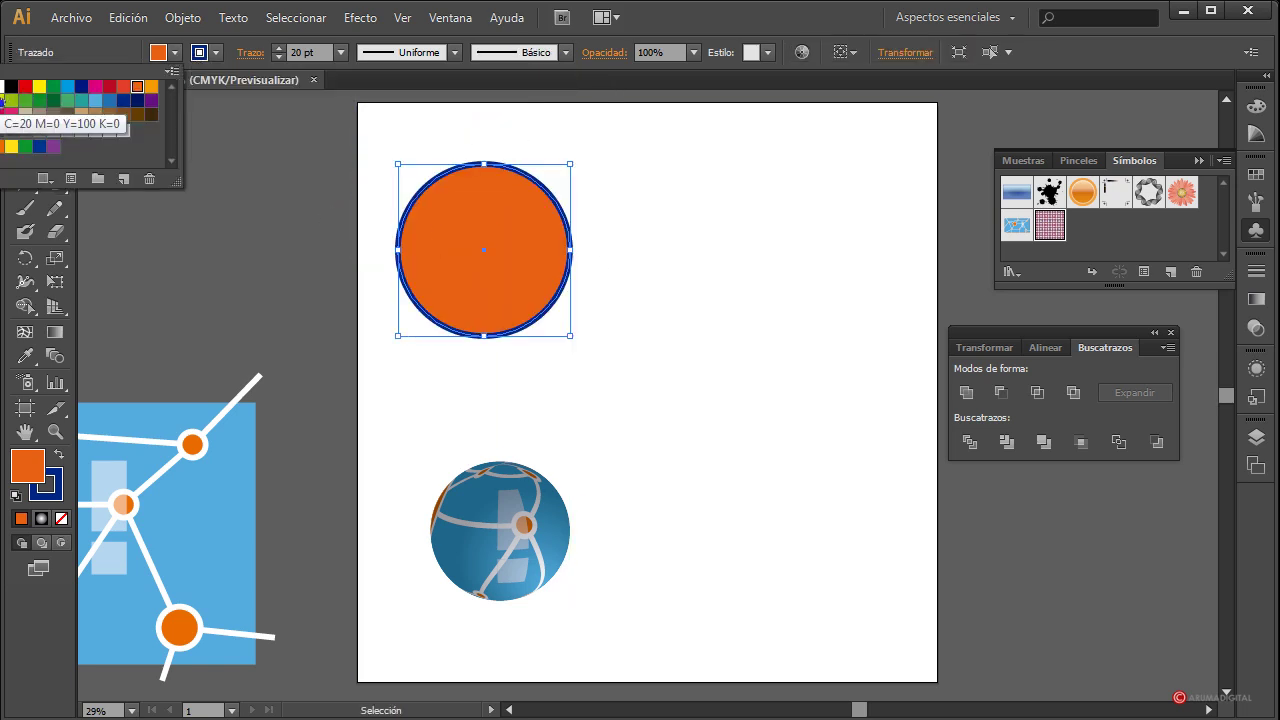
left_click(8, 88)
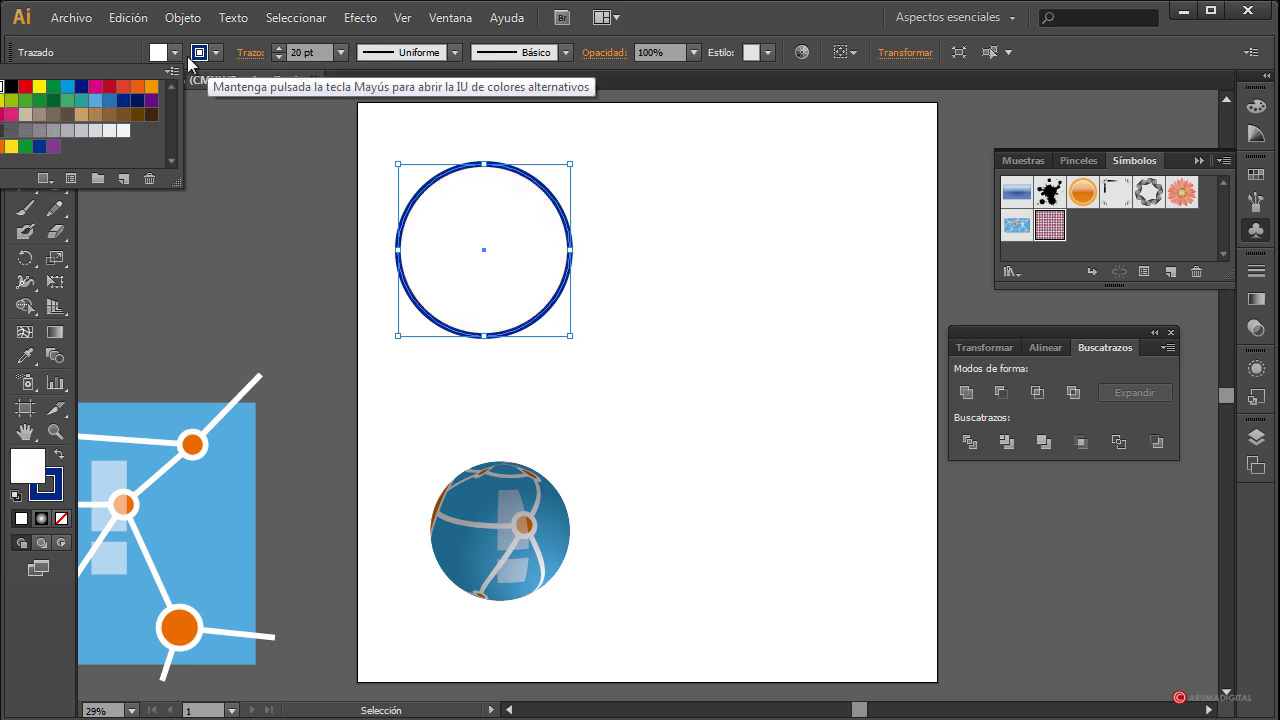
left_click(176, 53)
left_click(4, 87)
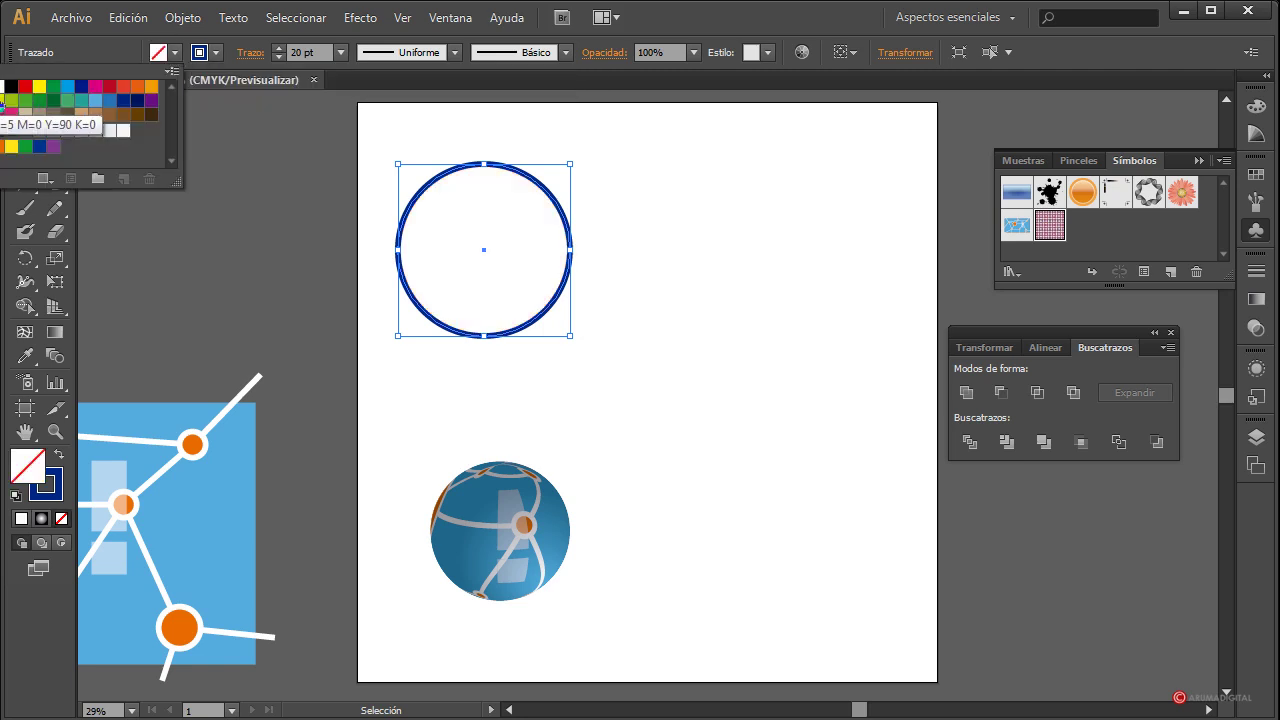
left_click(214, 53)
left_click(10, 87)
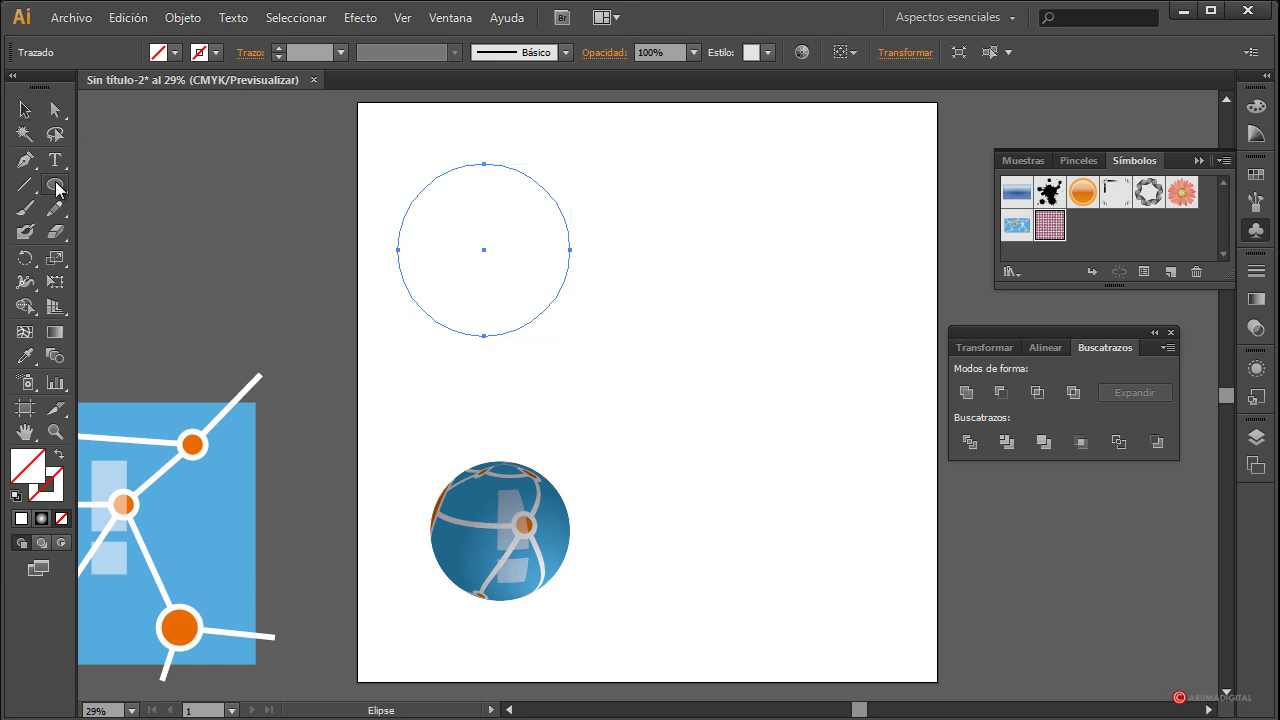
Step: Subtract a rectangle covering the circle's left half with Minus Front, leaving a right half-circle
left_click_drag(55, 184, 130, 181)
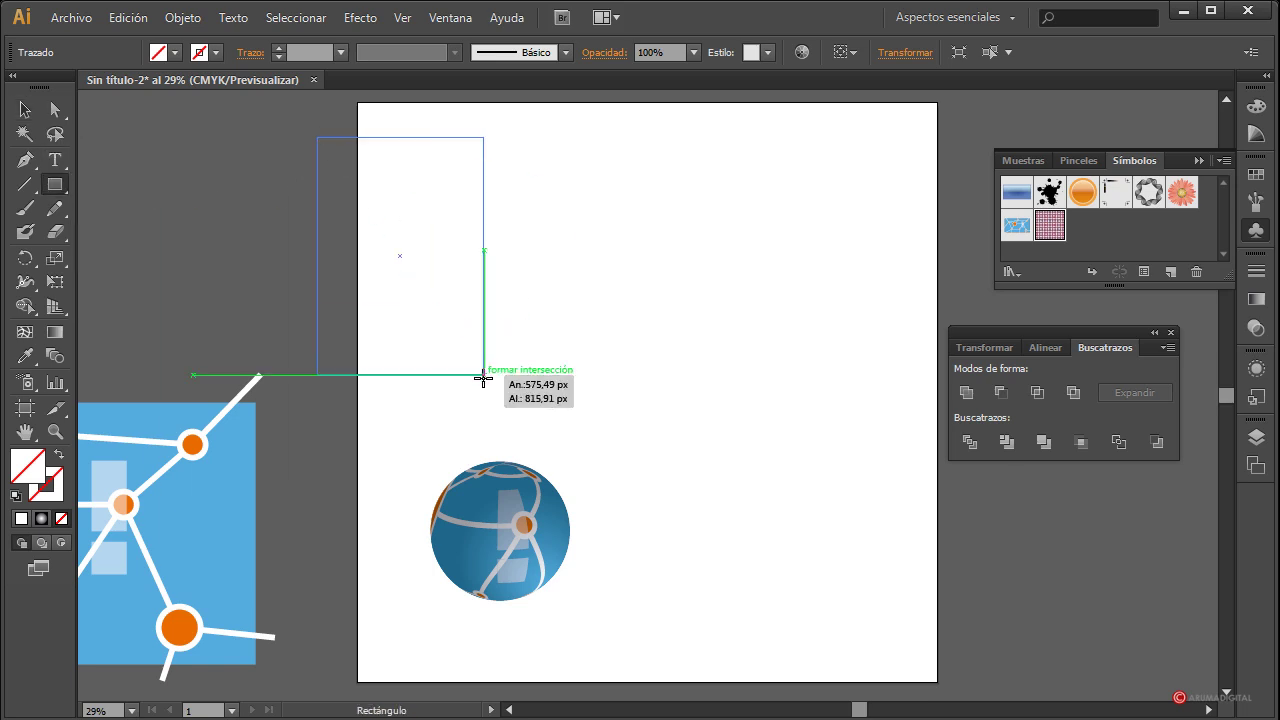
left_click_drag(317, 137, 484, 374)
left_click(25, 109)
left_click_drag(674, 168, 419, 345)
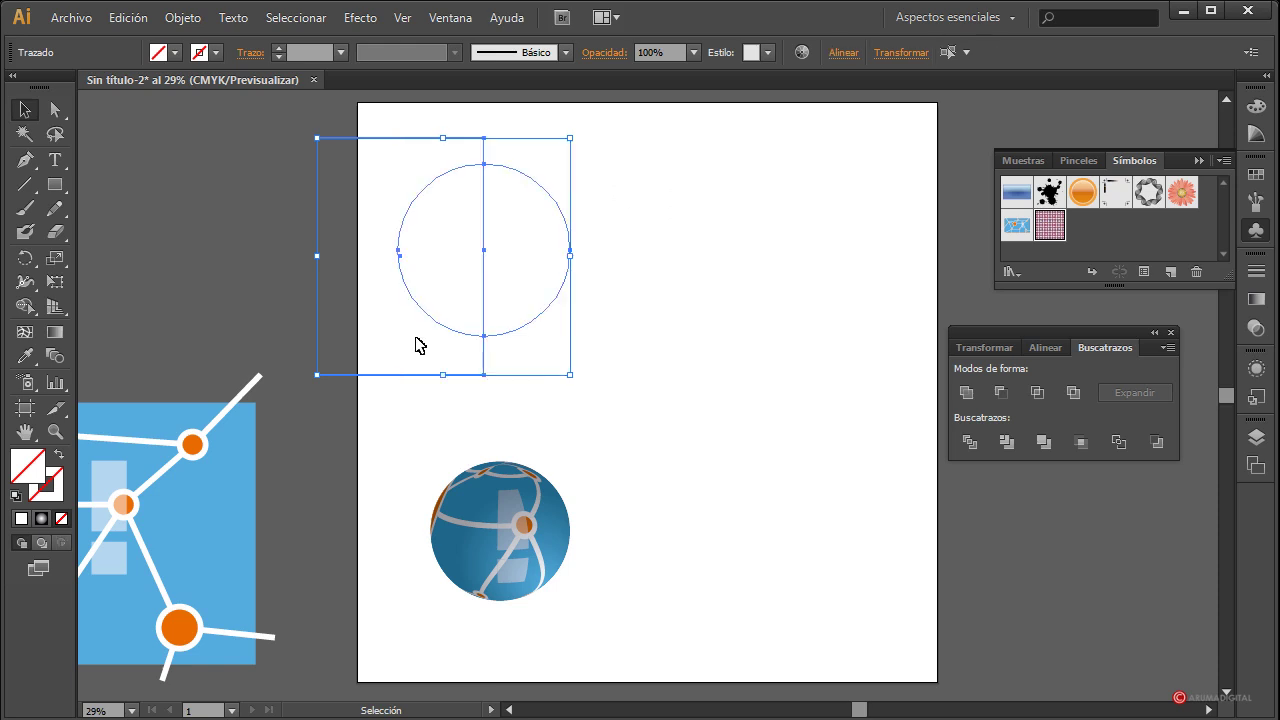
left_click(1011, 395)
left_click(720, 271)
left_click_drag(594, 162, 567, 405)
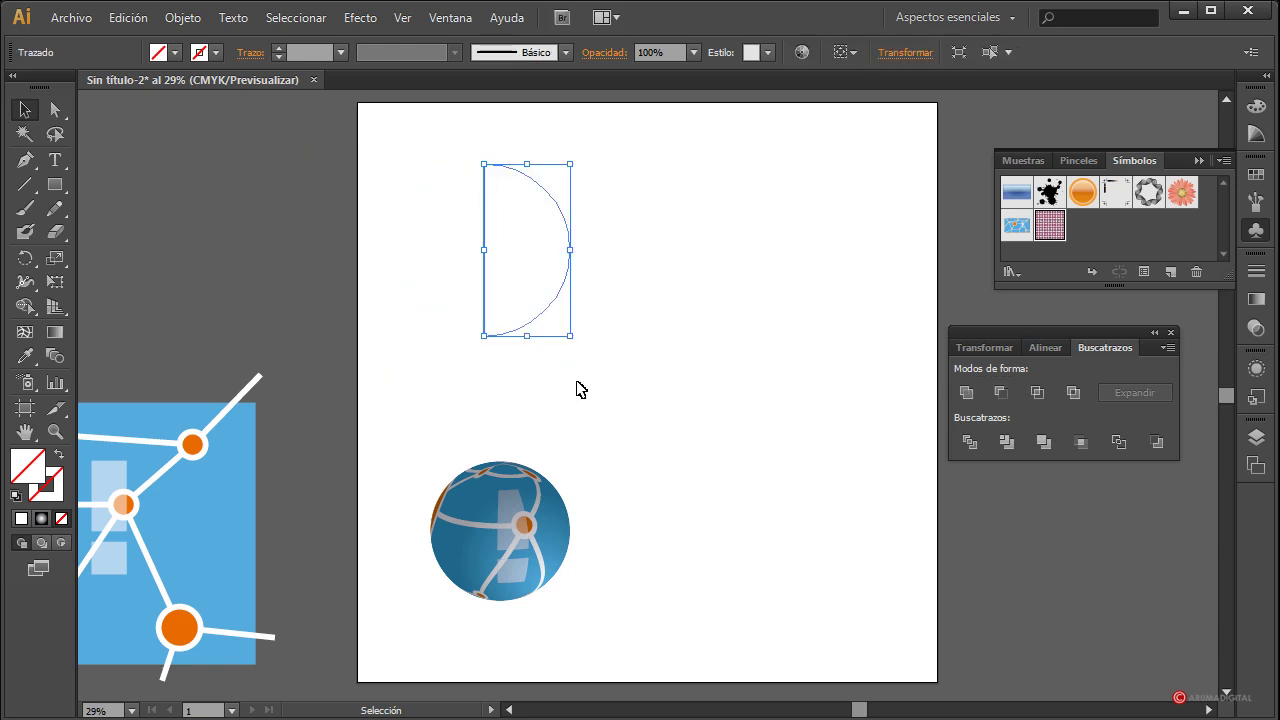
Step: Preview a 3D Revolve on the half circle, then cancel it and reselect the shape
left_click(376, 28)
mouse_move(375, 131)
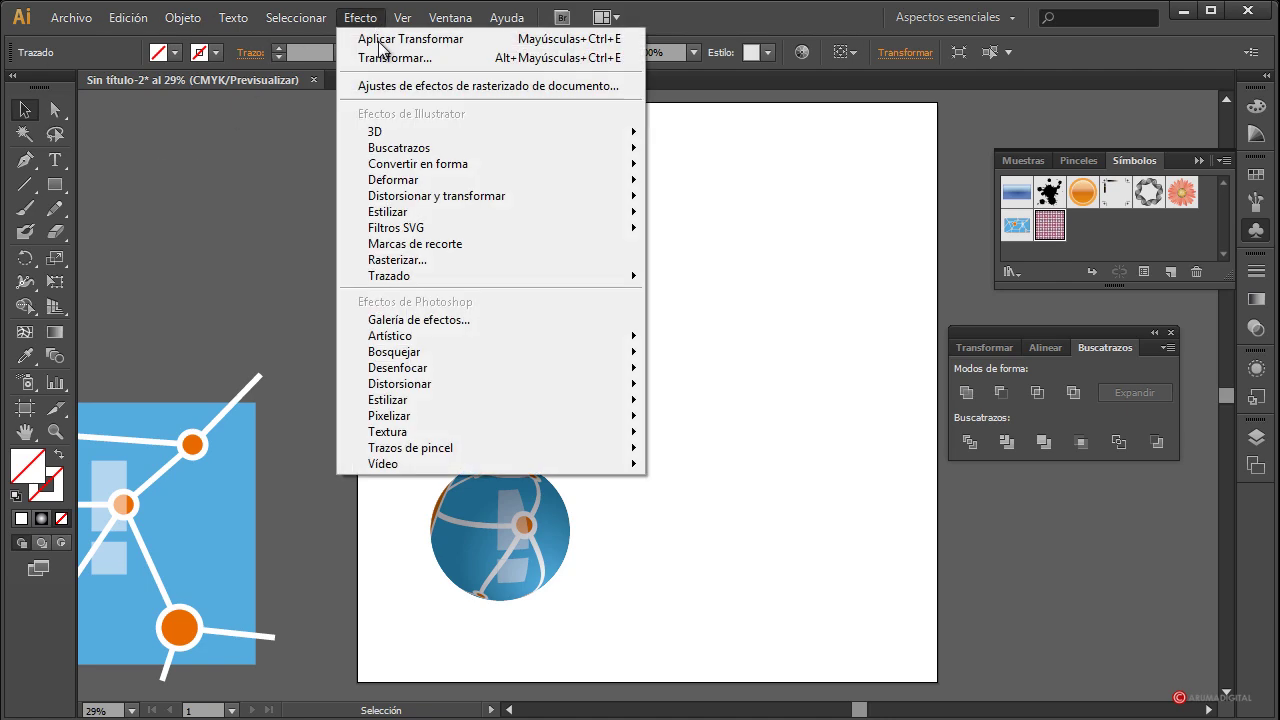
left_click(713, 155)
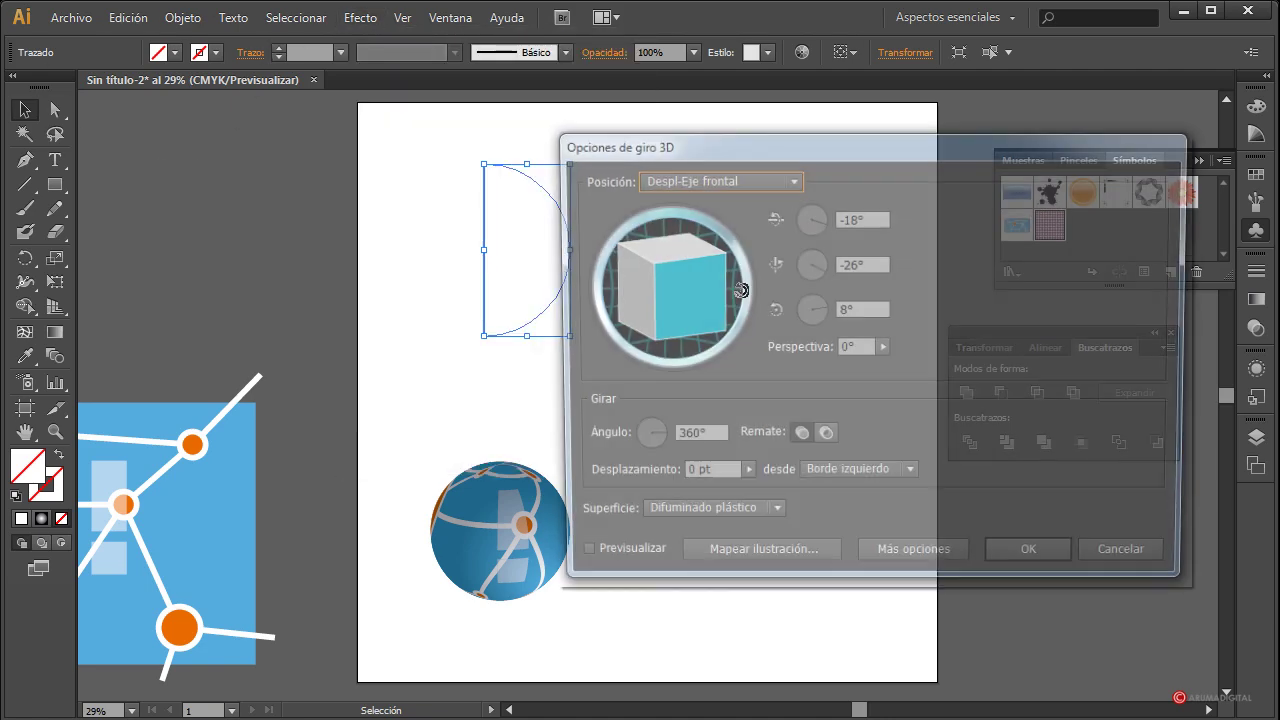
left_click(633, 558)
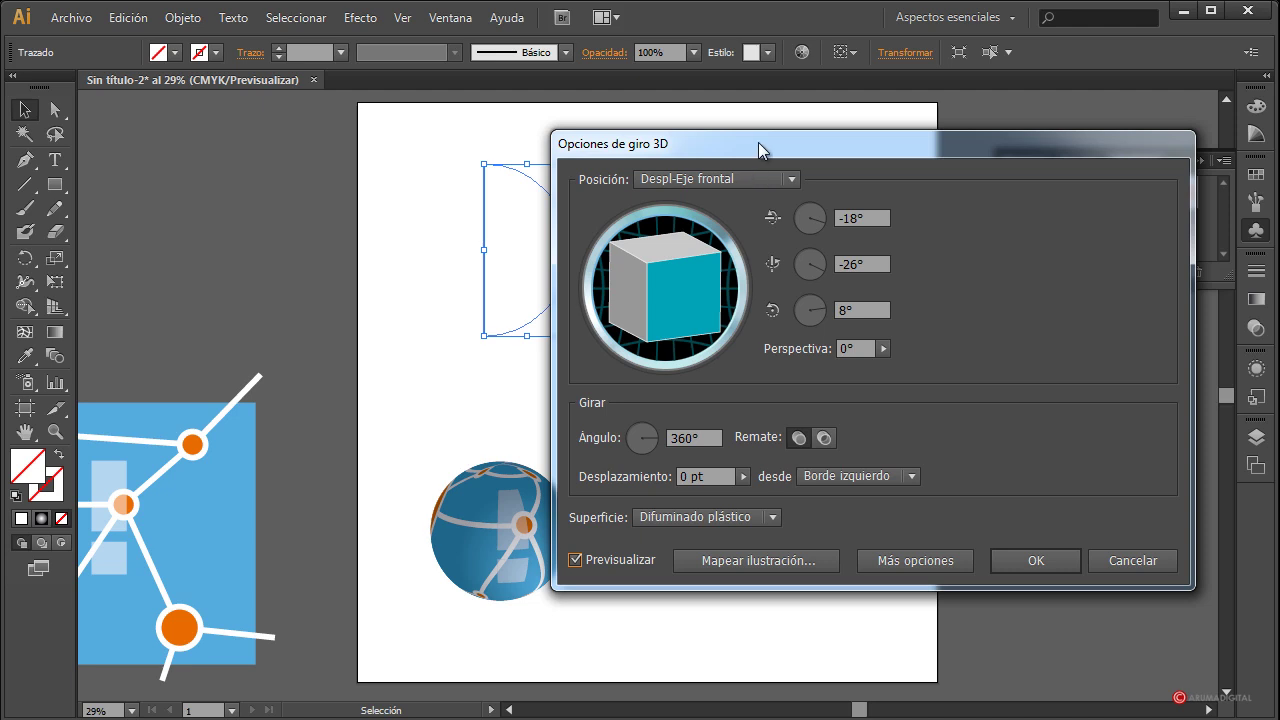
left_click_drag(758, 142, 837, 137)
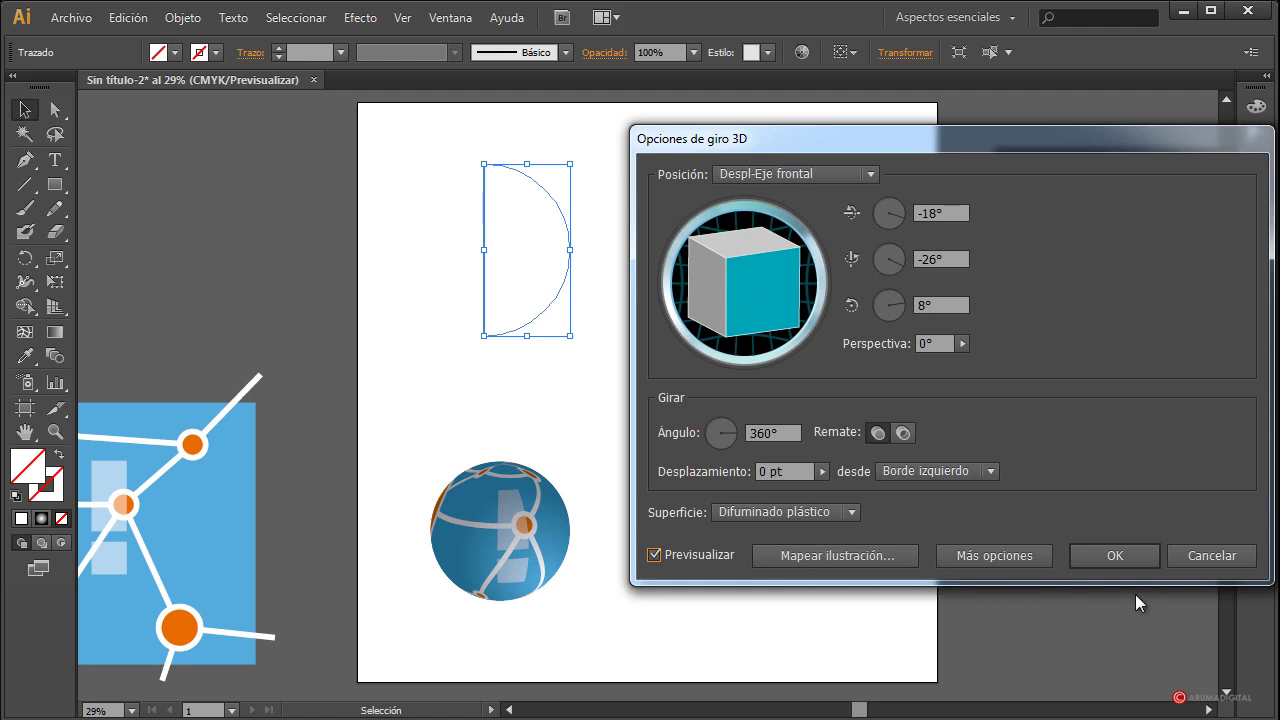
left_click(1197, 557)
left_click(686, 366)
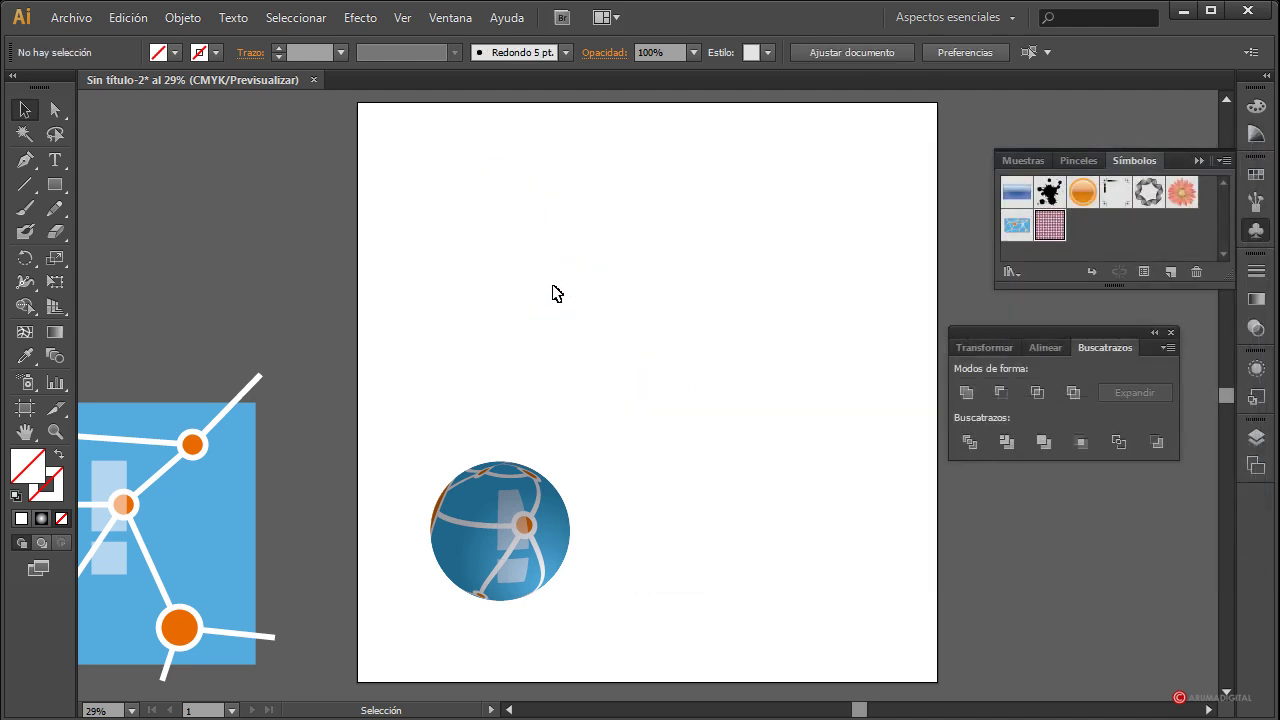
left_click(557, 293)
Step: Fill the half circle white and revolve it into a Sin difuminado sphere, then bring up Map Art
left_click(175, 52)
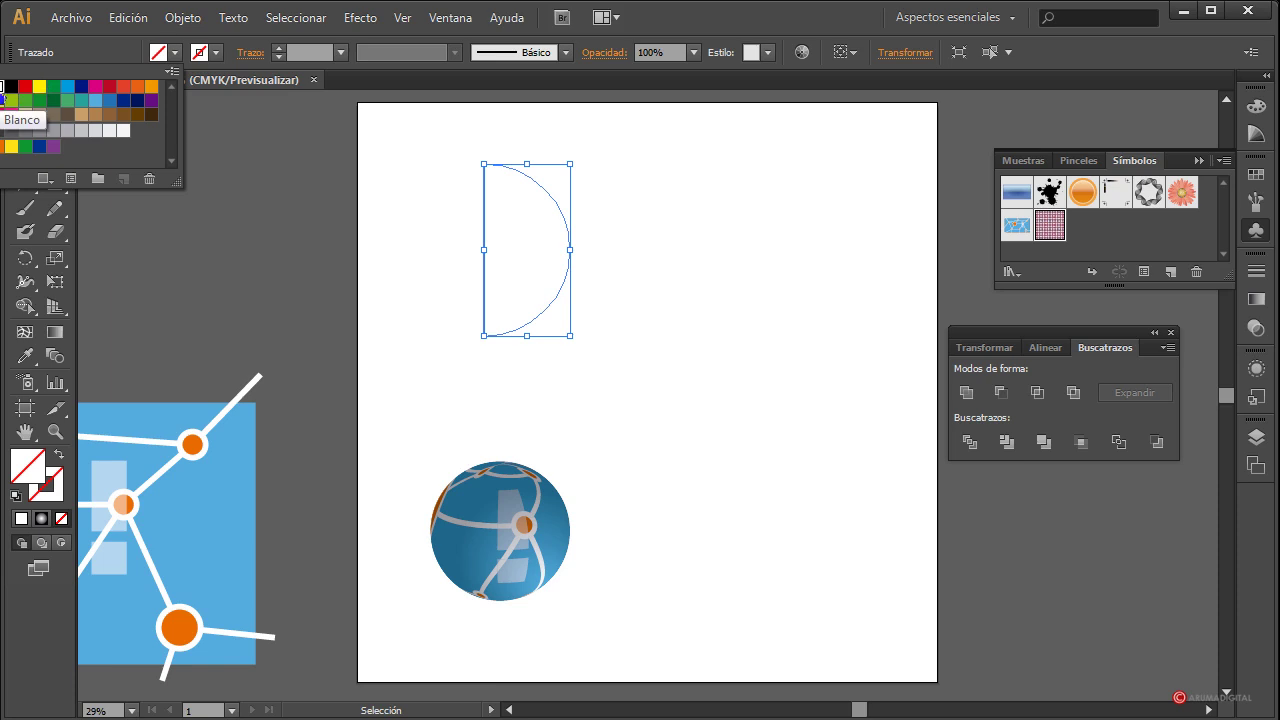
left_click(3, 87)
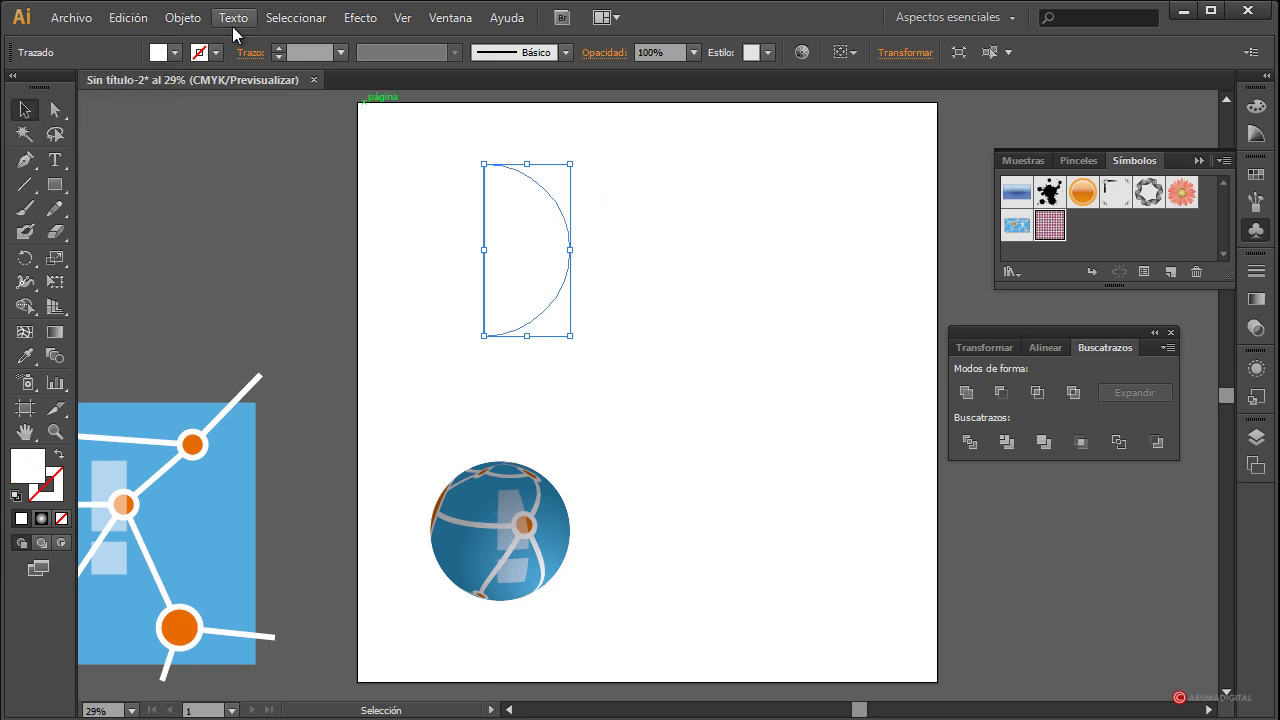
left_click(370, 20)
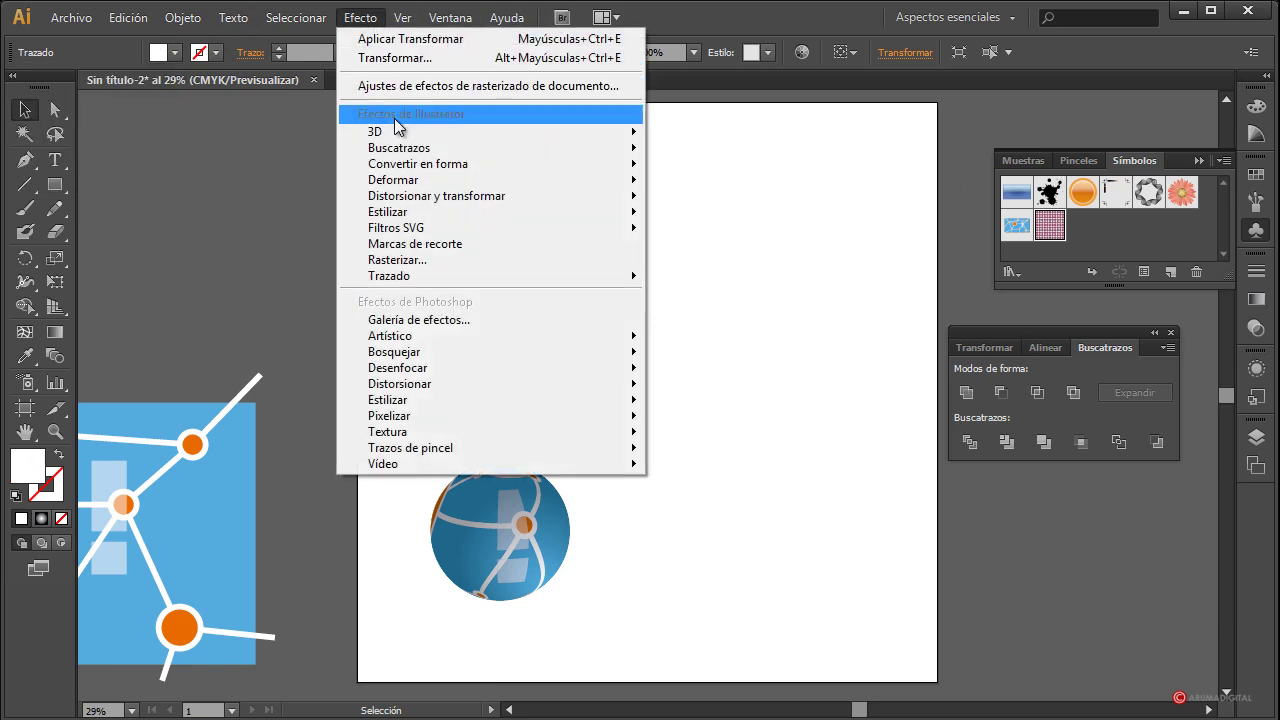
mouse_move(375, 131)
left_click(722, 157)
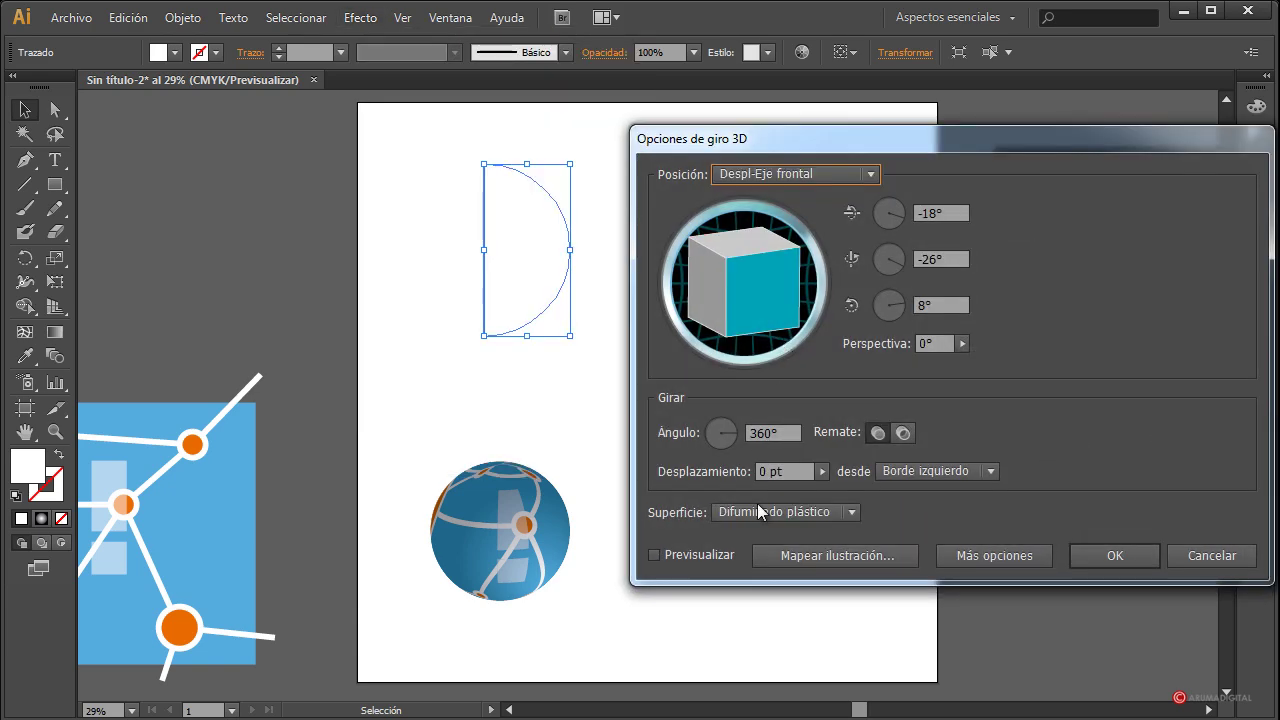
left_click(707, 554)
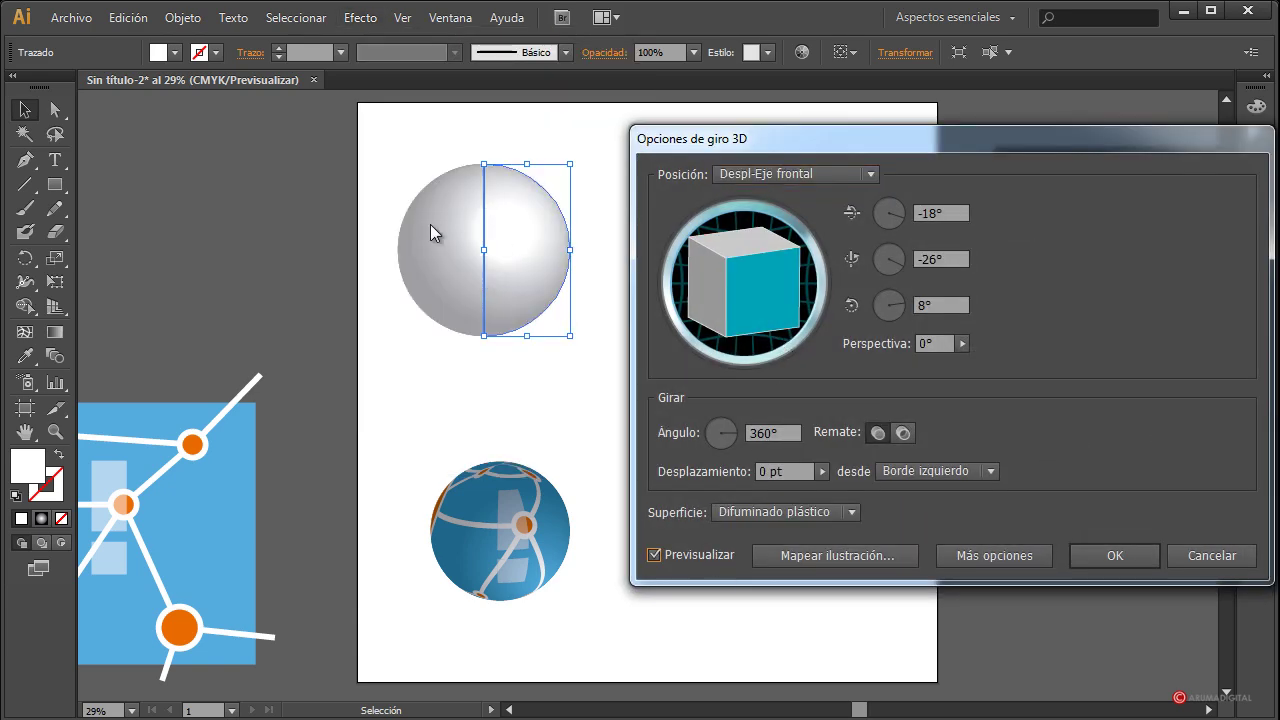
left_click(814, 514)
left_click(789, 554)
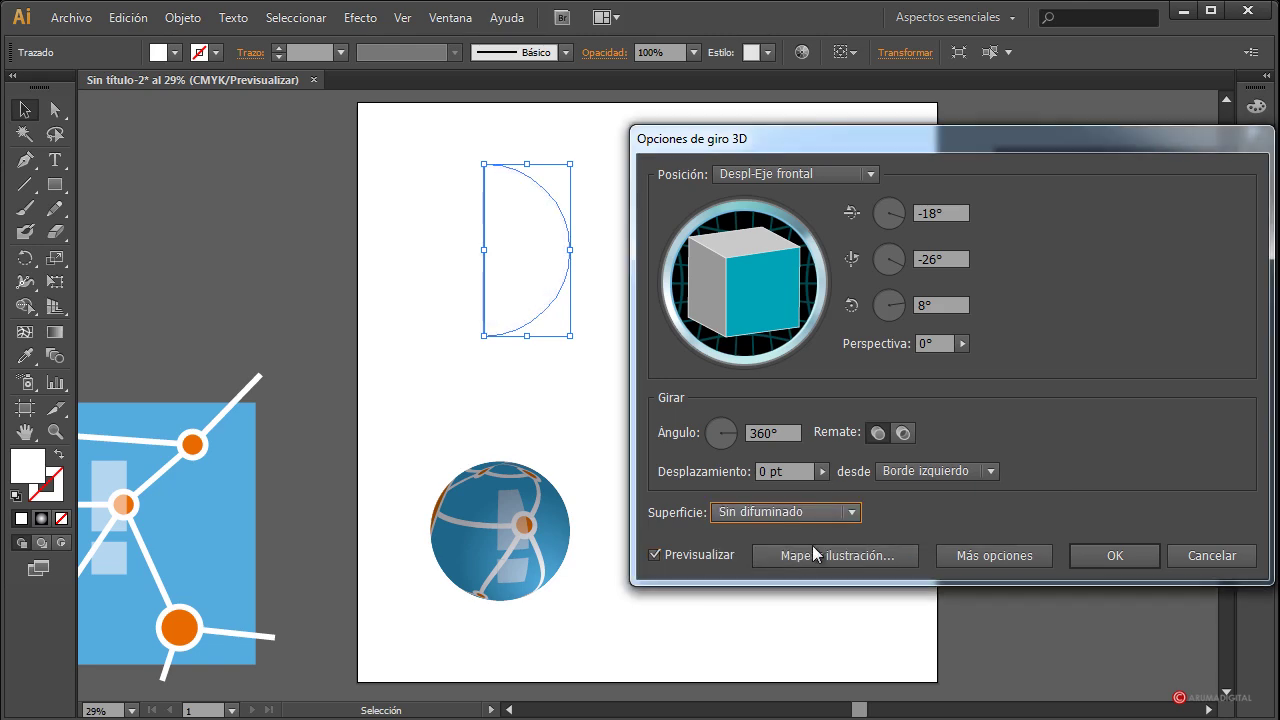
left_click(813, 556)
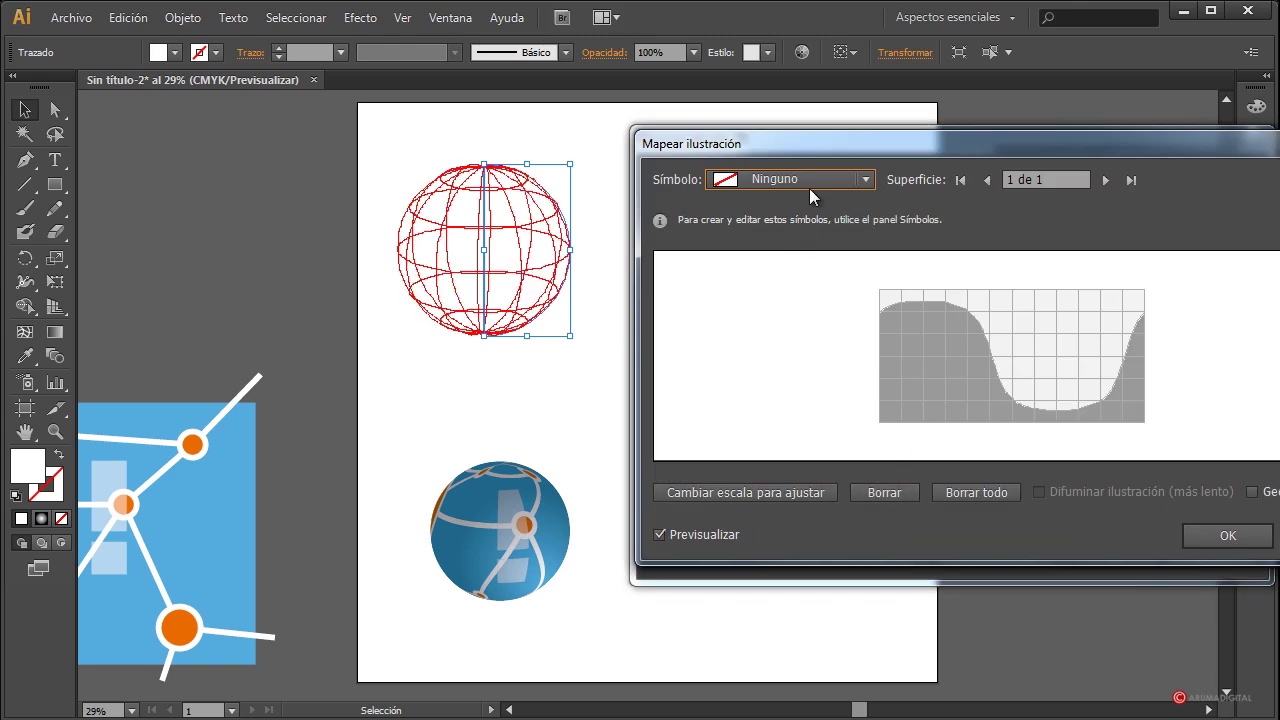
Step: Map Nuevo símbolo 1 onto the sphere surface, scaling and positioning the dot grid
left_click(809, 184)
left_click(792, 377)
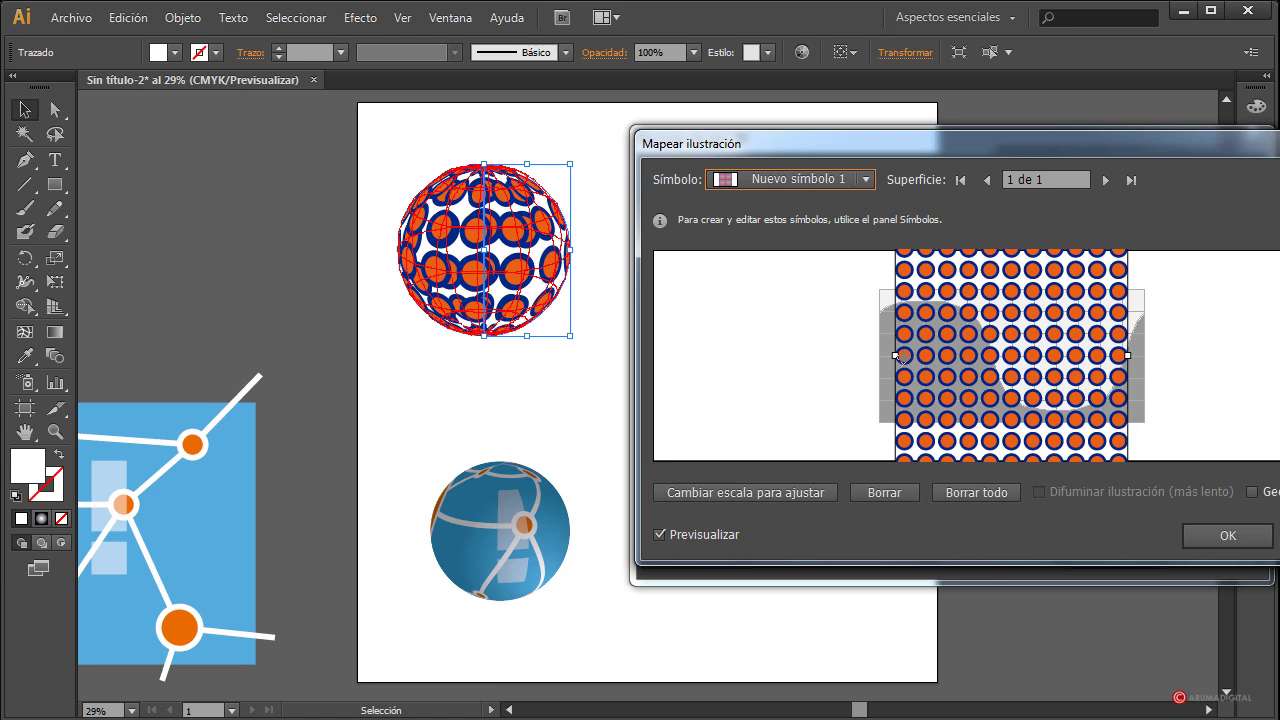
mouse_move(1090, 306)
left_mouse_down()
mouse_move(1021, 391)
mouse_move(1097, 332)
mouse_move(1072, 272)
left_mouse_up()
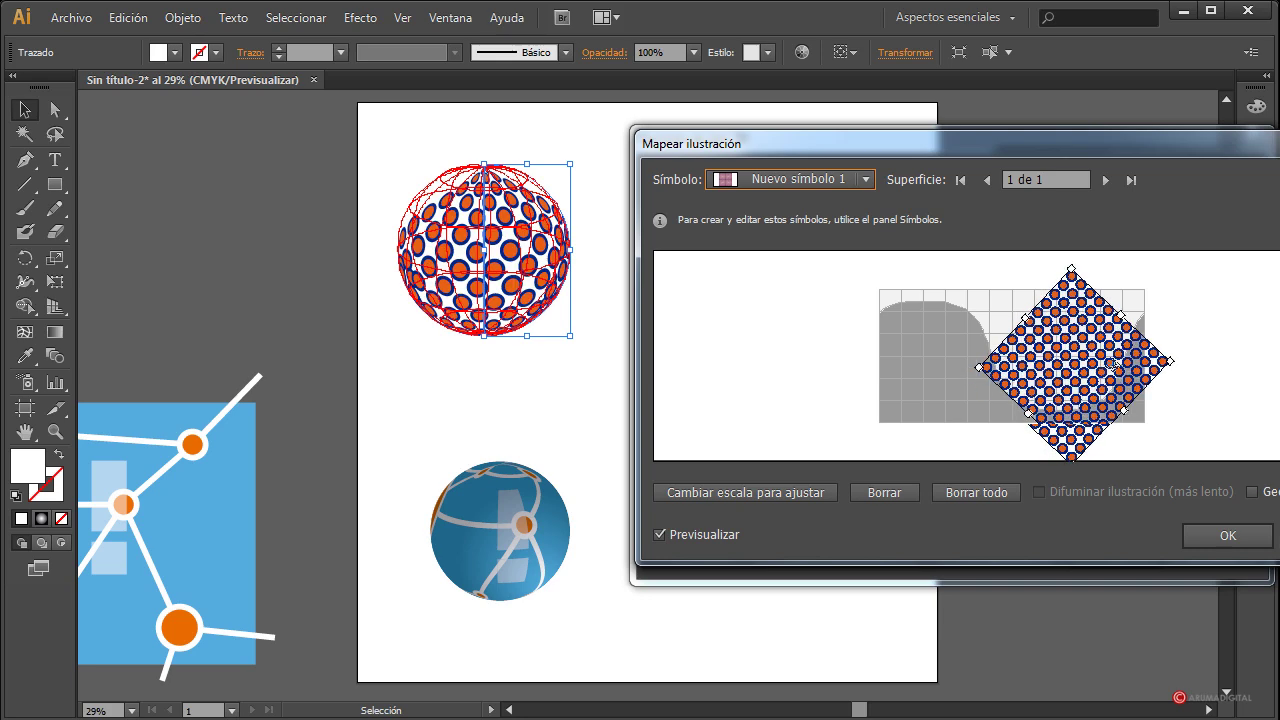
left_click_drag(1113, 366, 1137, 357)
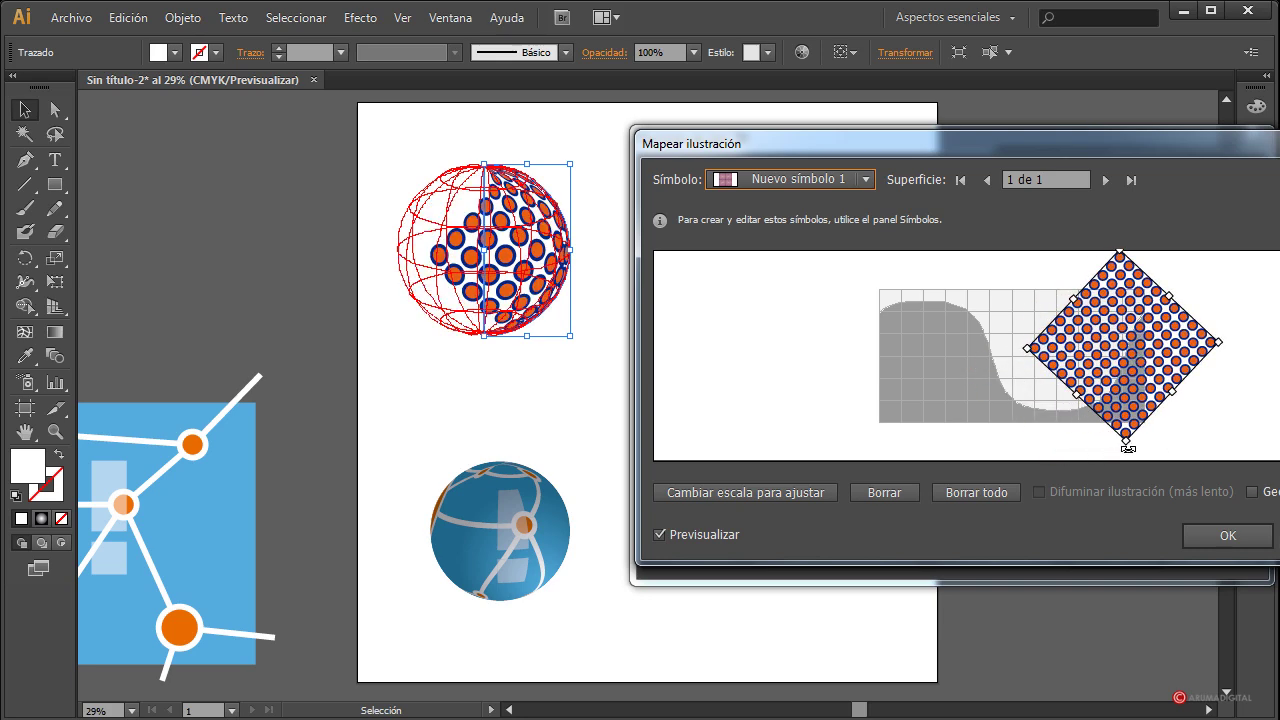
mouse_move(1125, 445)
left_mouse_down()
mouse_move(1145, 356)
mouse_move(1115, 380)
mouse_move(1128, 372)
left_mouse_up()
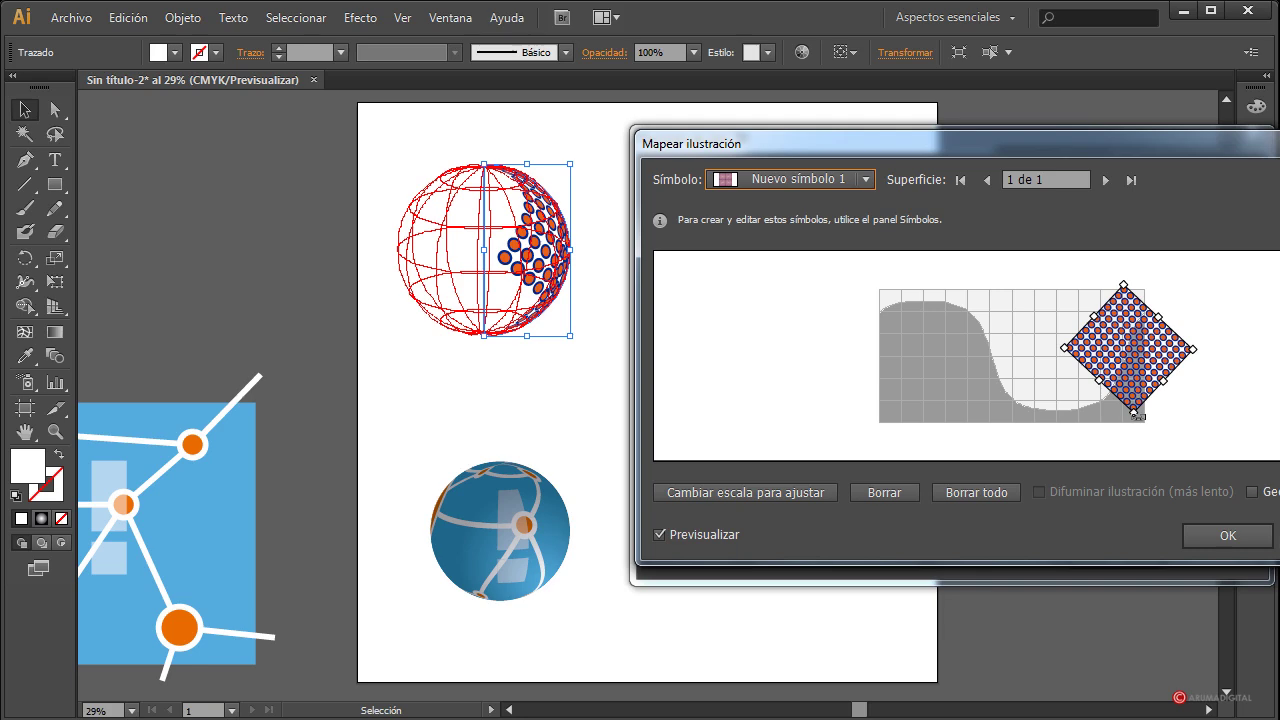
left_click_drag(1133, 412, 1129, 426)
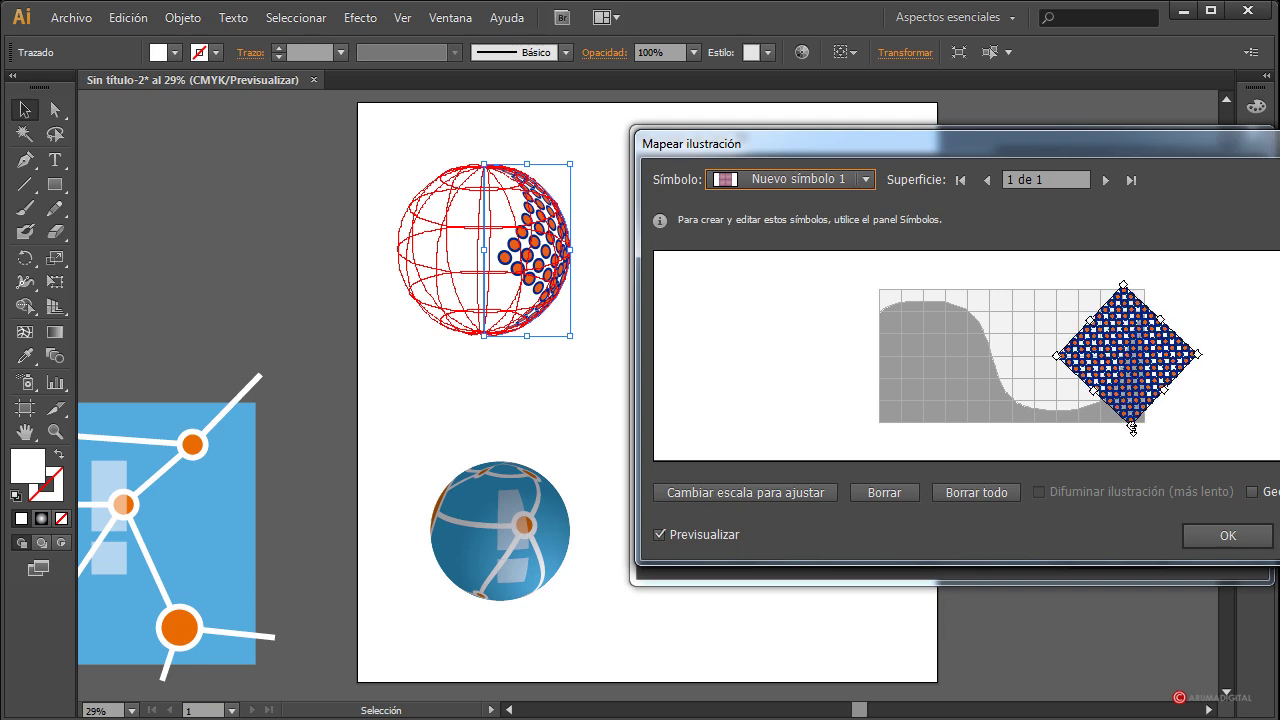
left_click_drag(1135, 382, 1127, 372)
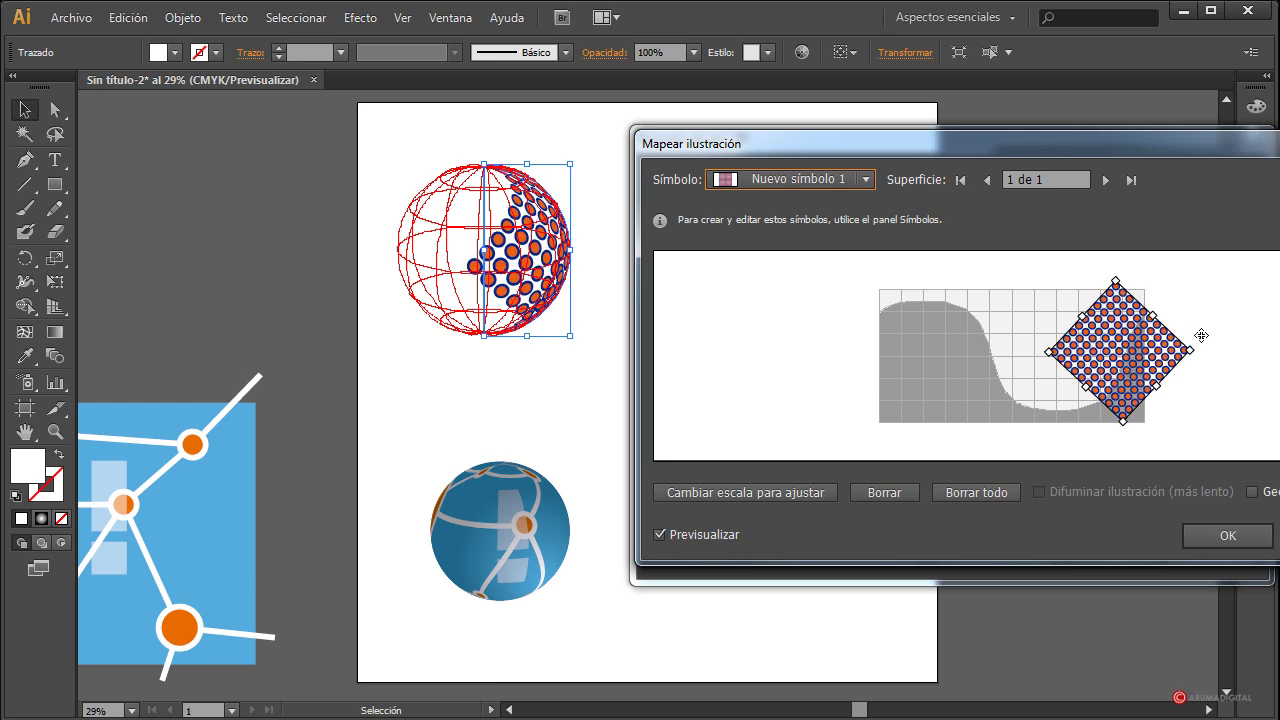
Step: Rotate the dot grid on the surface and apply the mapped 3D revolve
mouse_move(1197, 350)
left_mouse_down()
mouse_move(1198, 368)
mouse_move(1145, 359)
left_mouse_up()
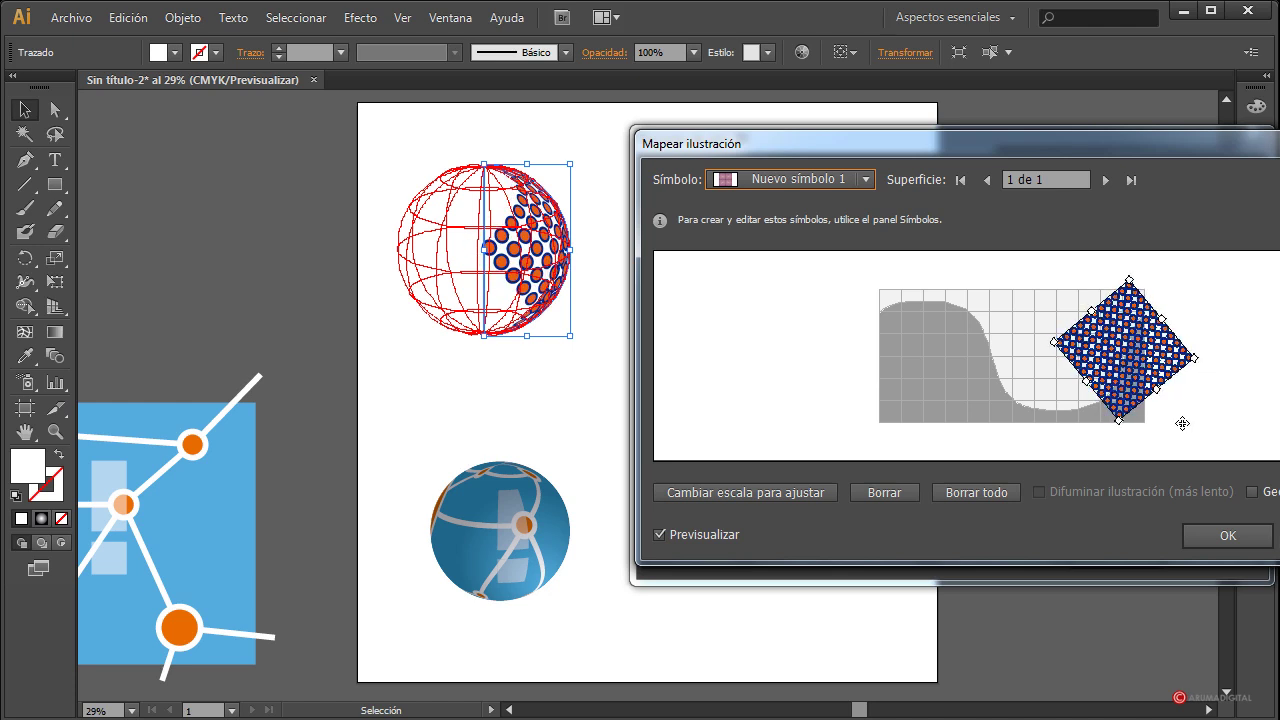
left_click_drag(1072, 150, 996, 202)
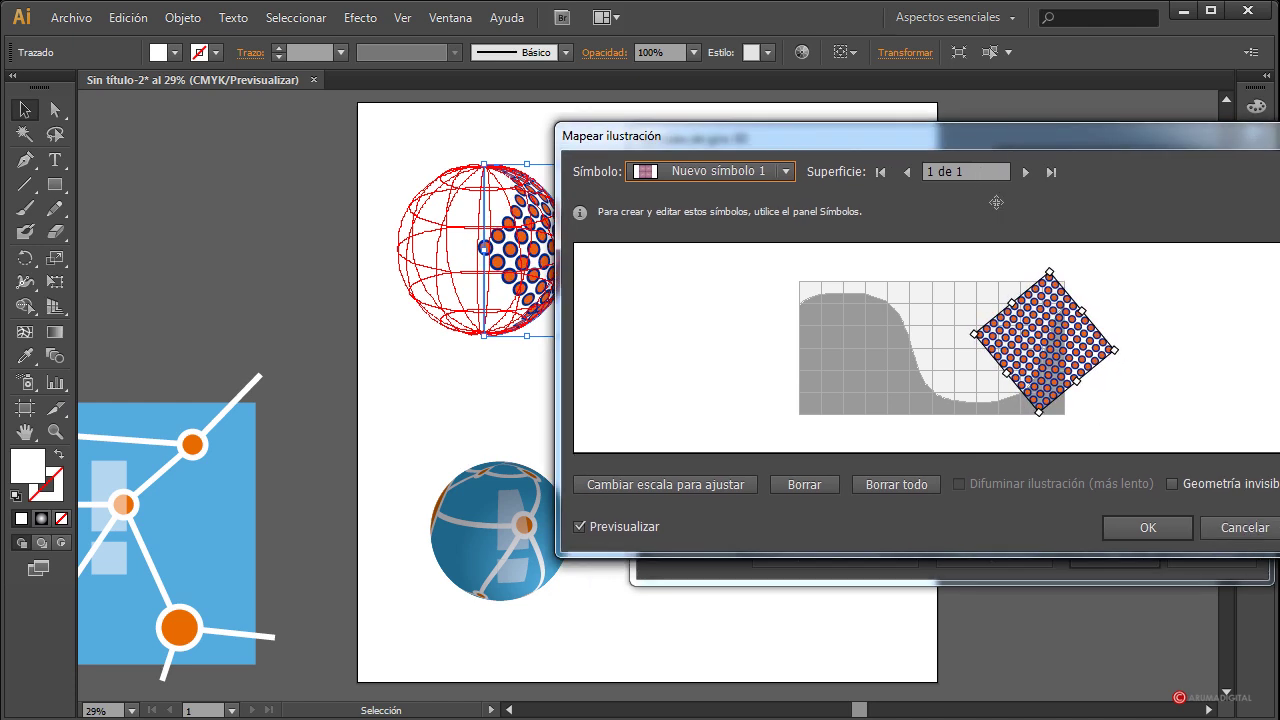
left_click(1144, 532)
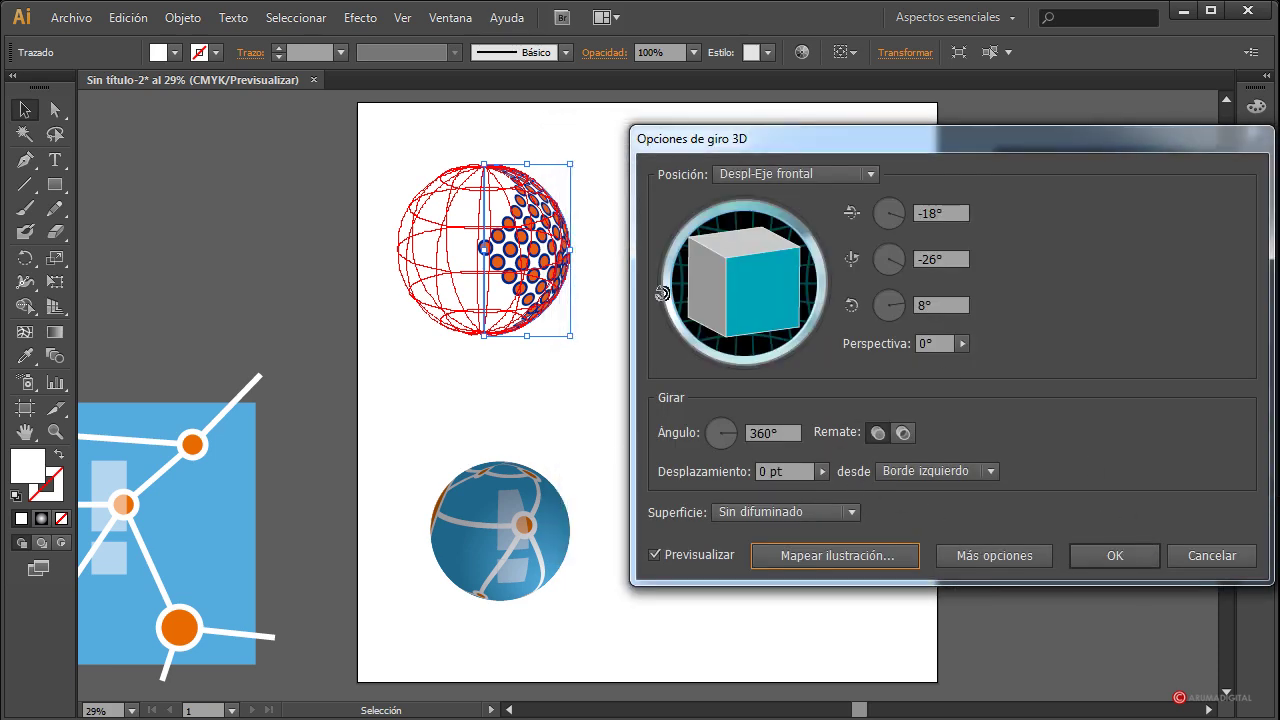
left_click(1103, 552)
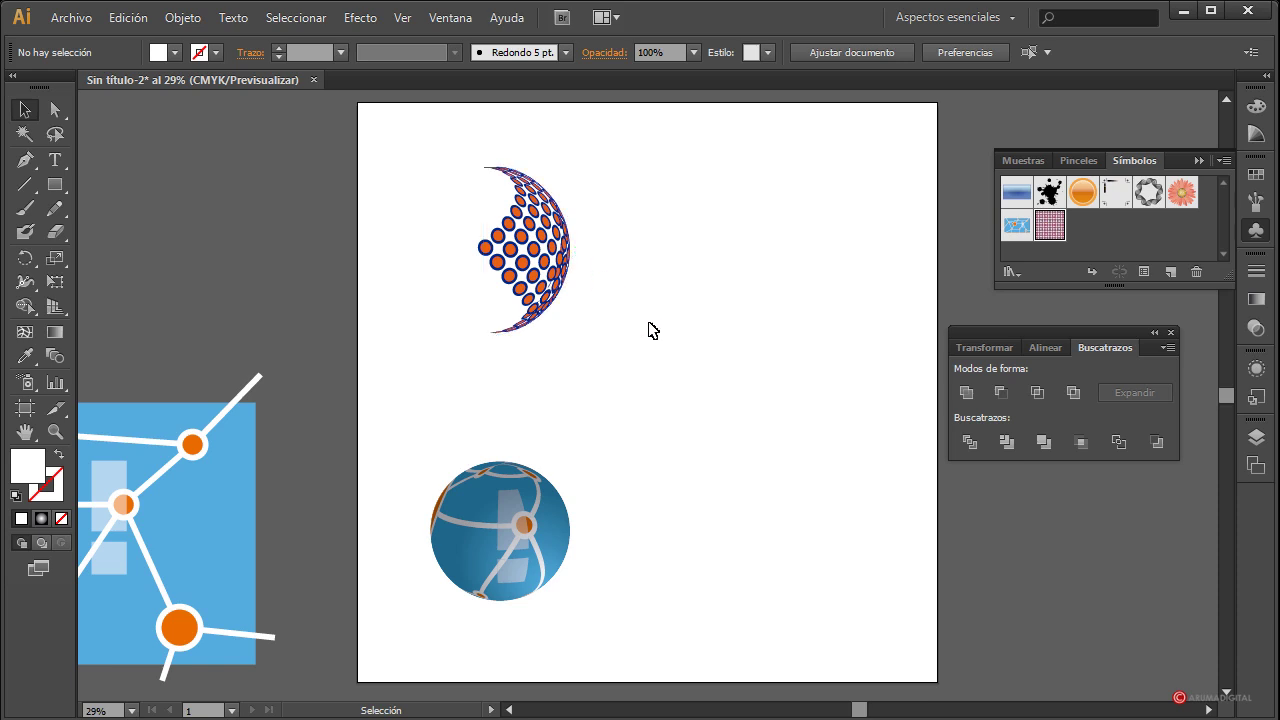
Step: Type 'Spheric' in Lithos Pro beside the dotted half-sphere and select the whole word
left_click(55, 168)
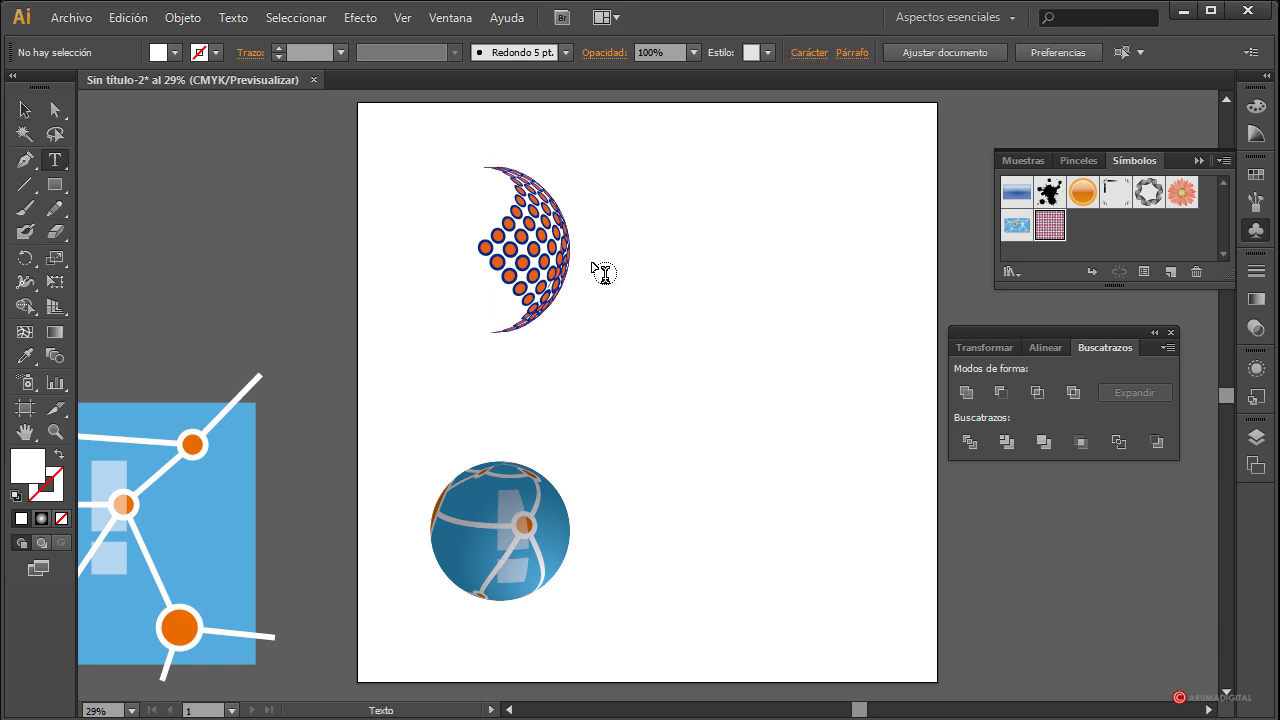
left_click(593, 262)
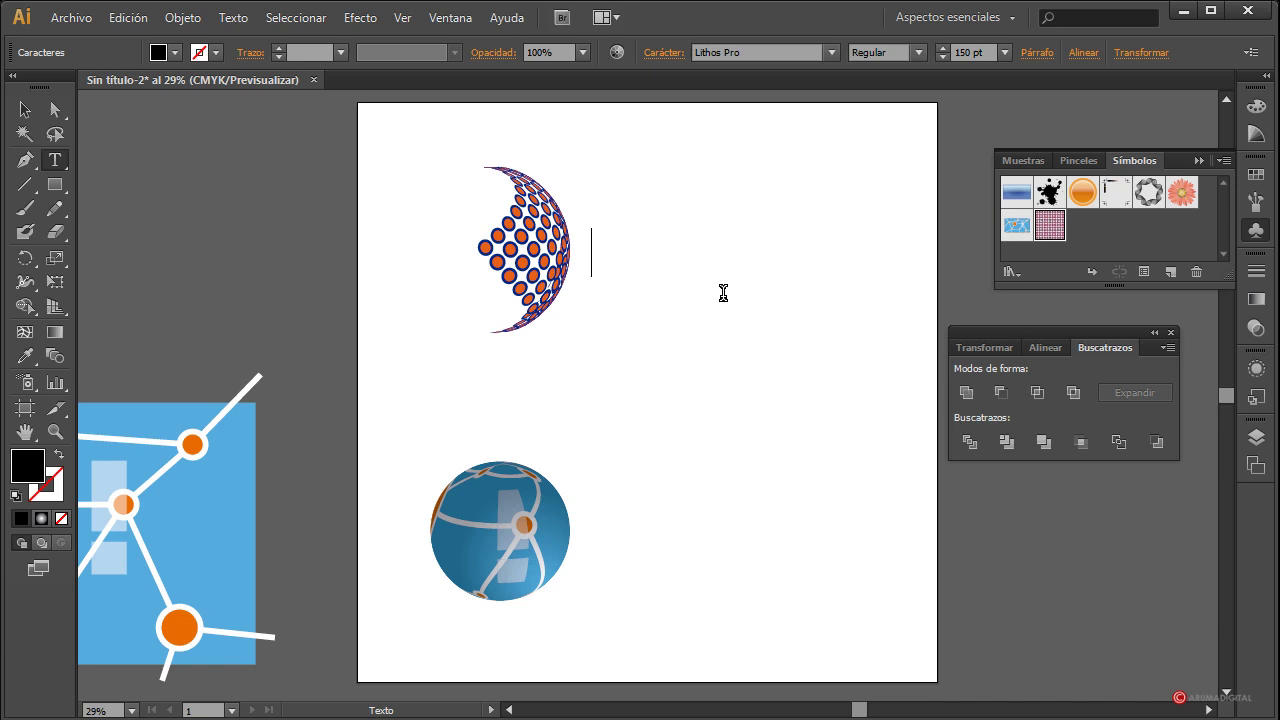
type("Spheric")
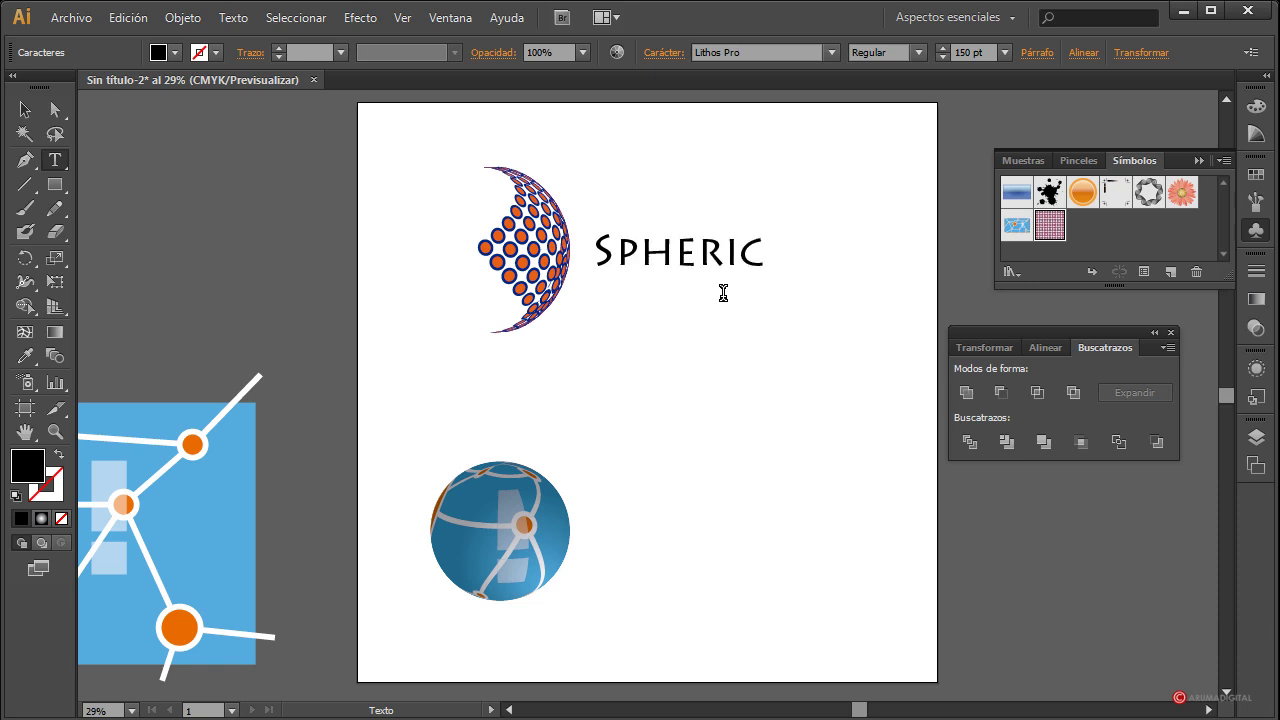
left_click_drag(778, 252, 607, 253)
left_click(616, 263)
left_click_drag(780, 254, 572, 242)
Step: Scale the SPHERIC text up to about 228.94 pt
key("Escape")
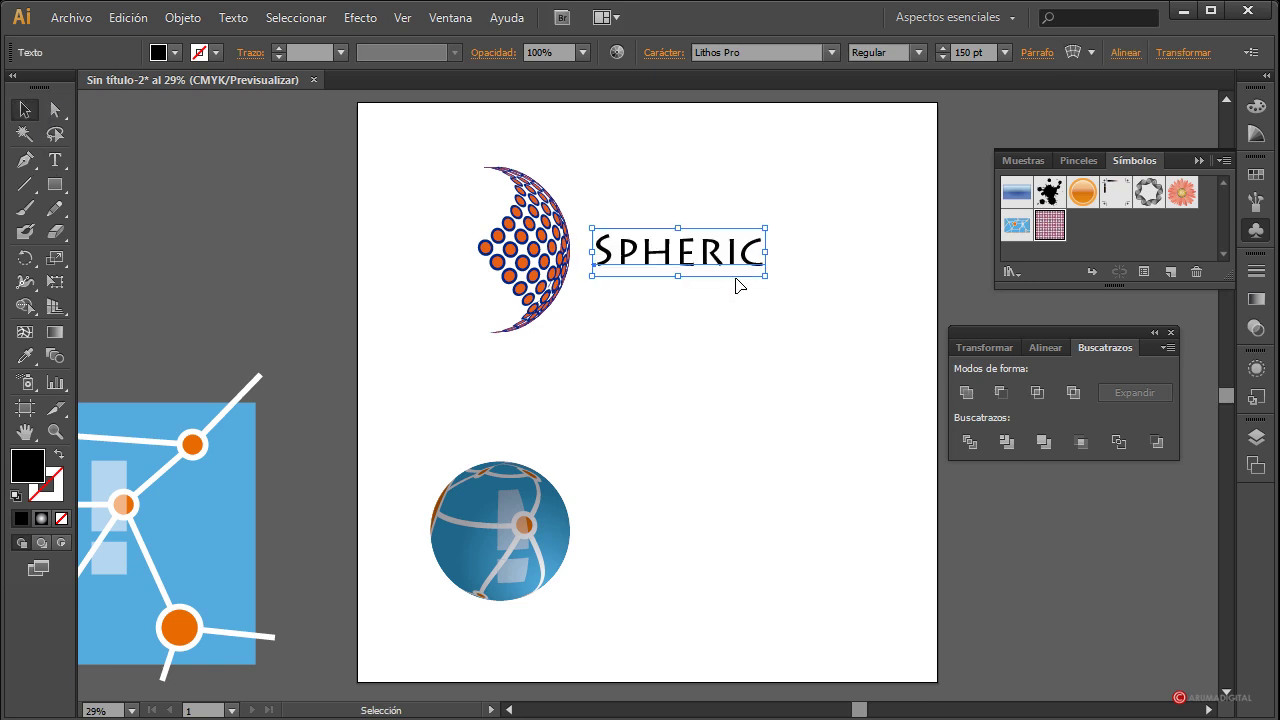
mouse_move(765, 276)
left_mouse_down()
mouse_move(855, 326)
mouse_move(755, 262)
left_mouse_up()
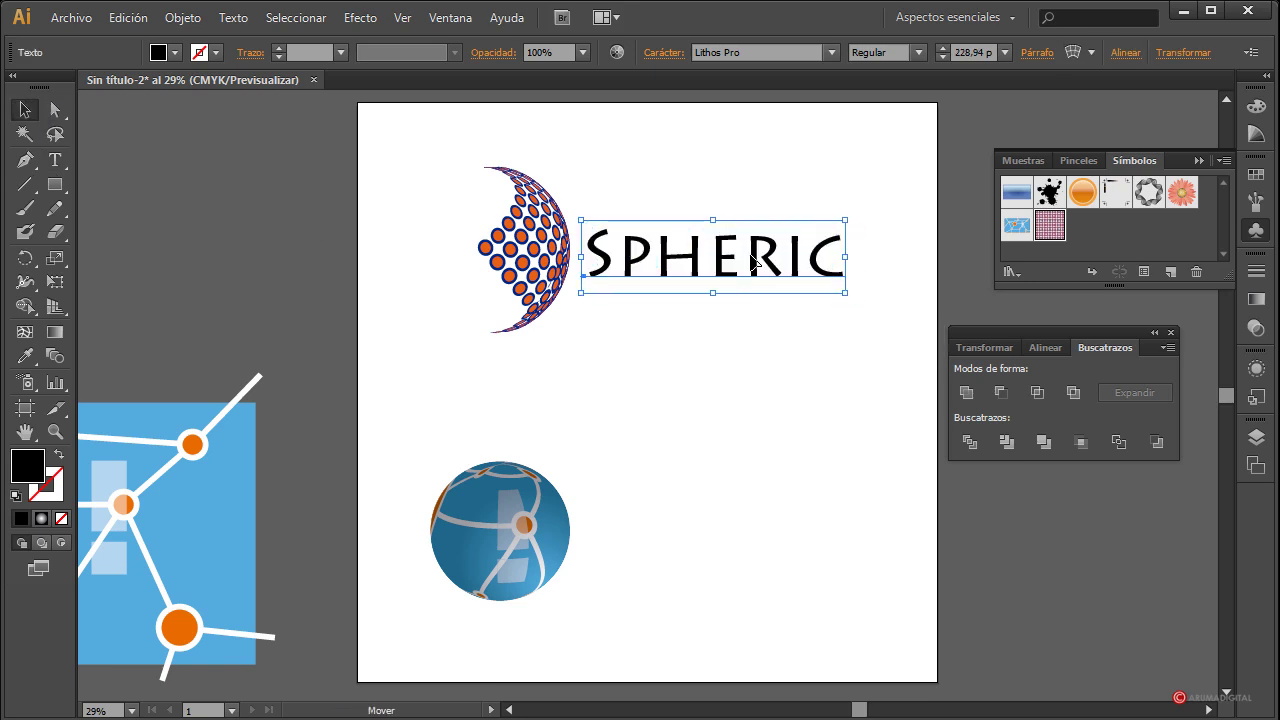
left_click(894, 497)
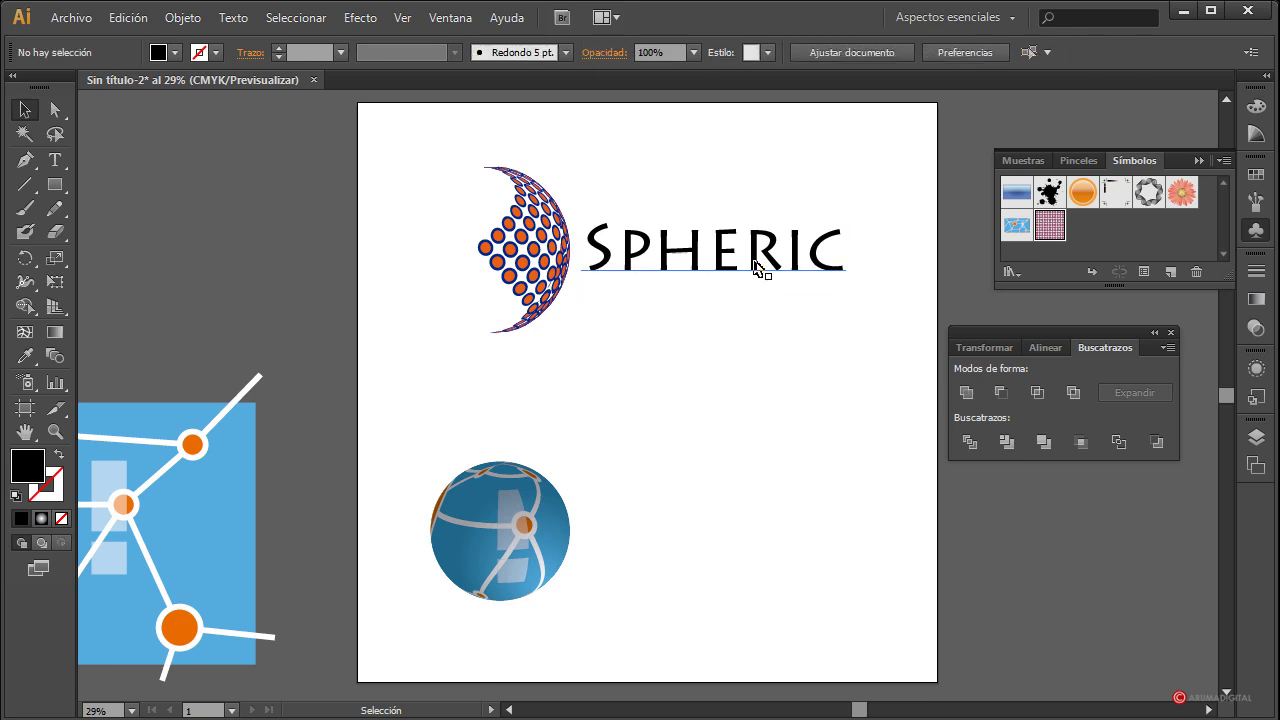
Step: Give SPHERIC a linear 0° gradient fill
left_click(757, 268)
left_click(1256, 298)
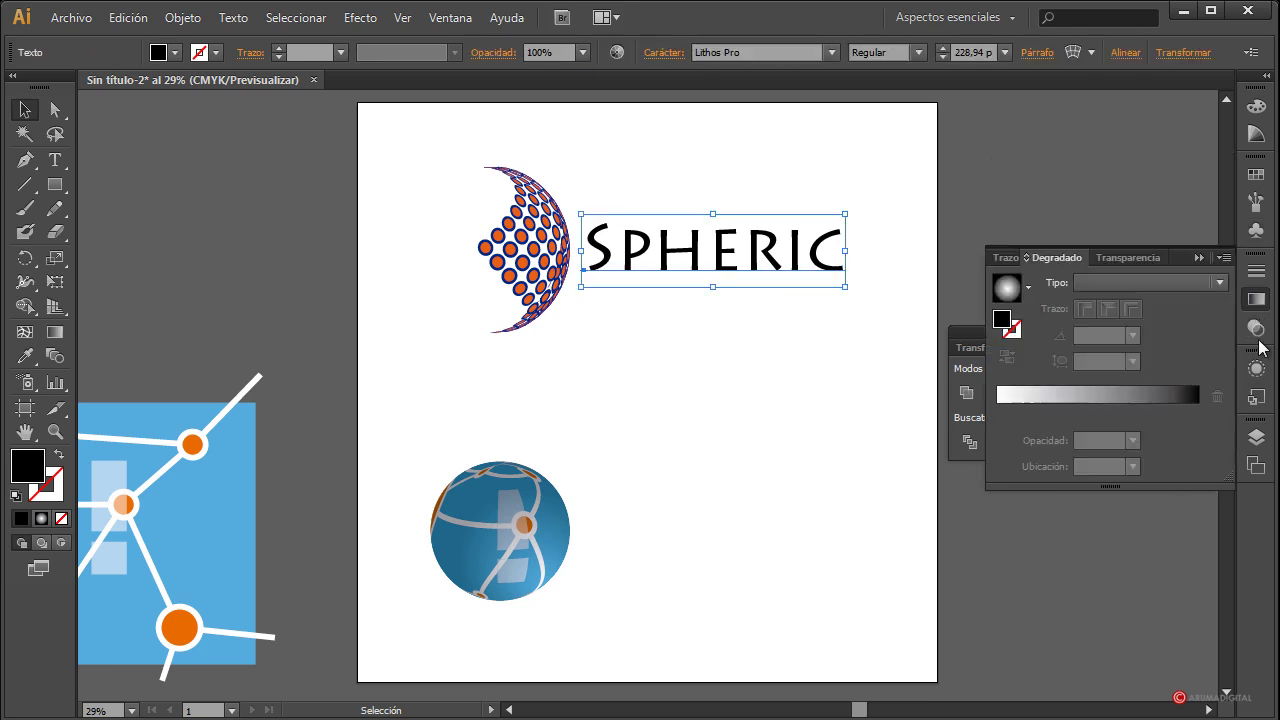
left_click(1136, 283)
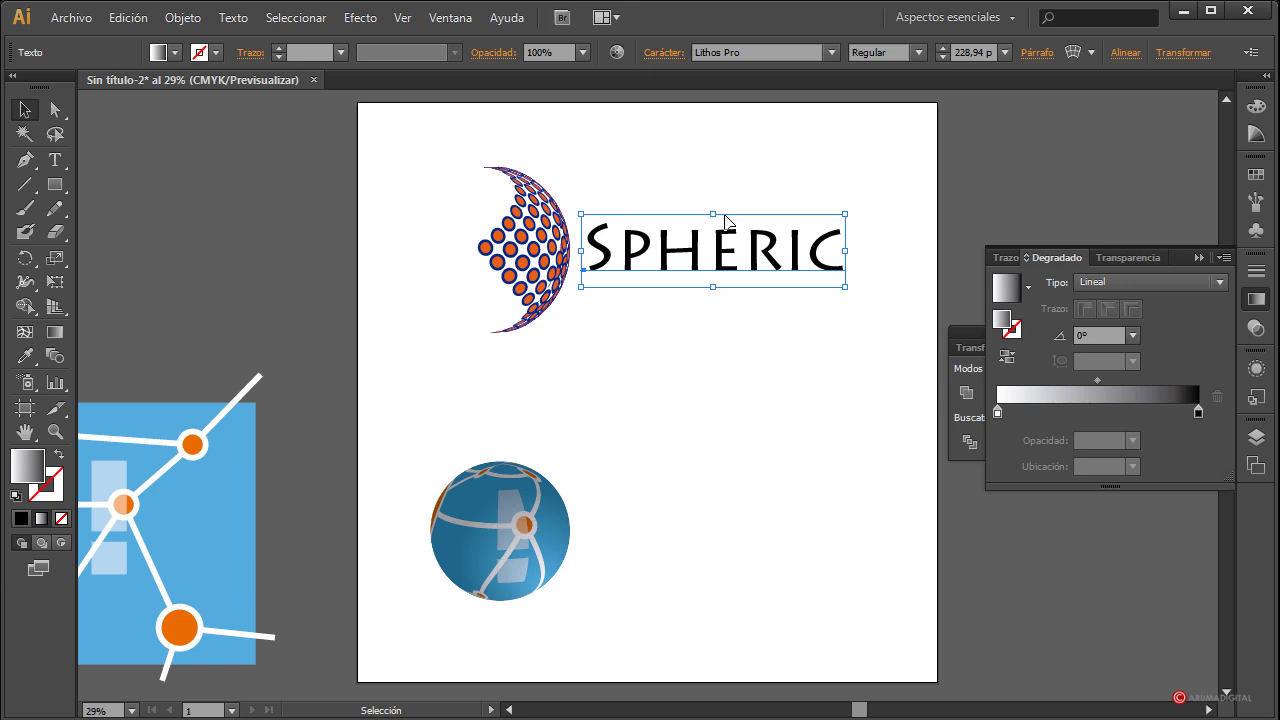
left_click(975, 242)
key("ctrl+z")
Step: Expand the SPHERIC text into outlined shapes
left_click(183, 17)
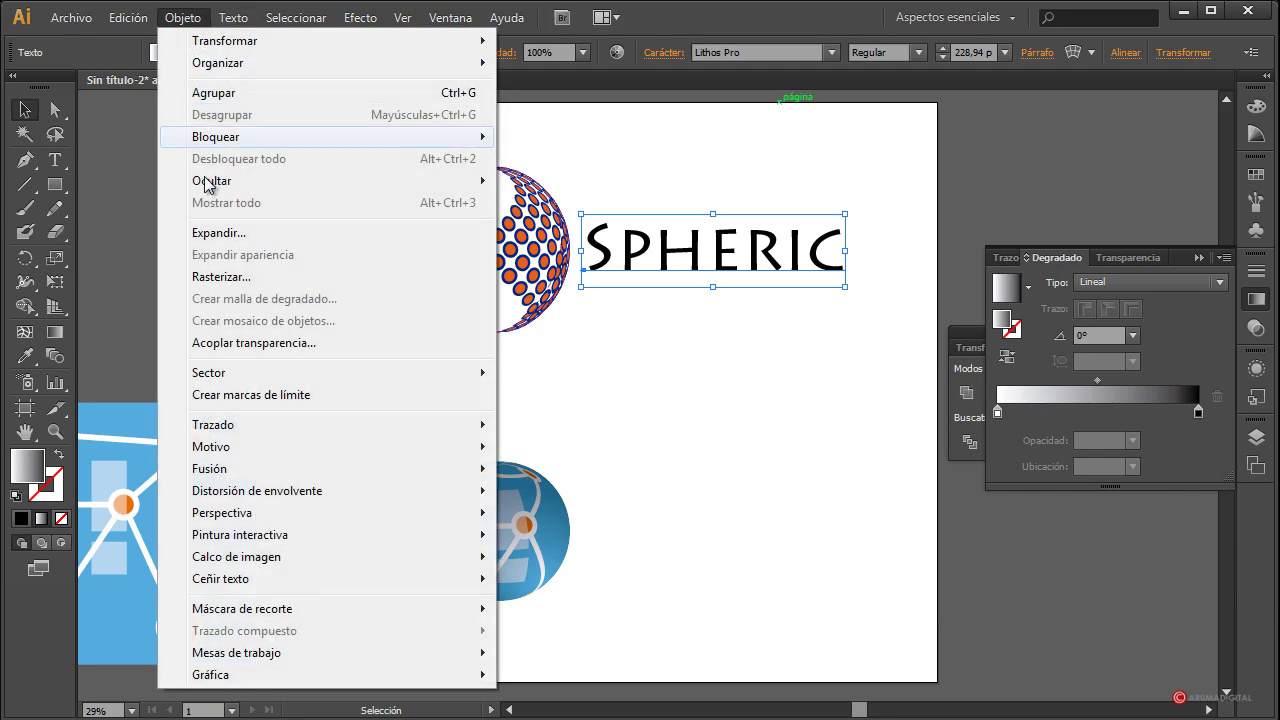
left_click(203, 233)
left_click(350, 488)
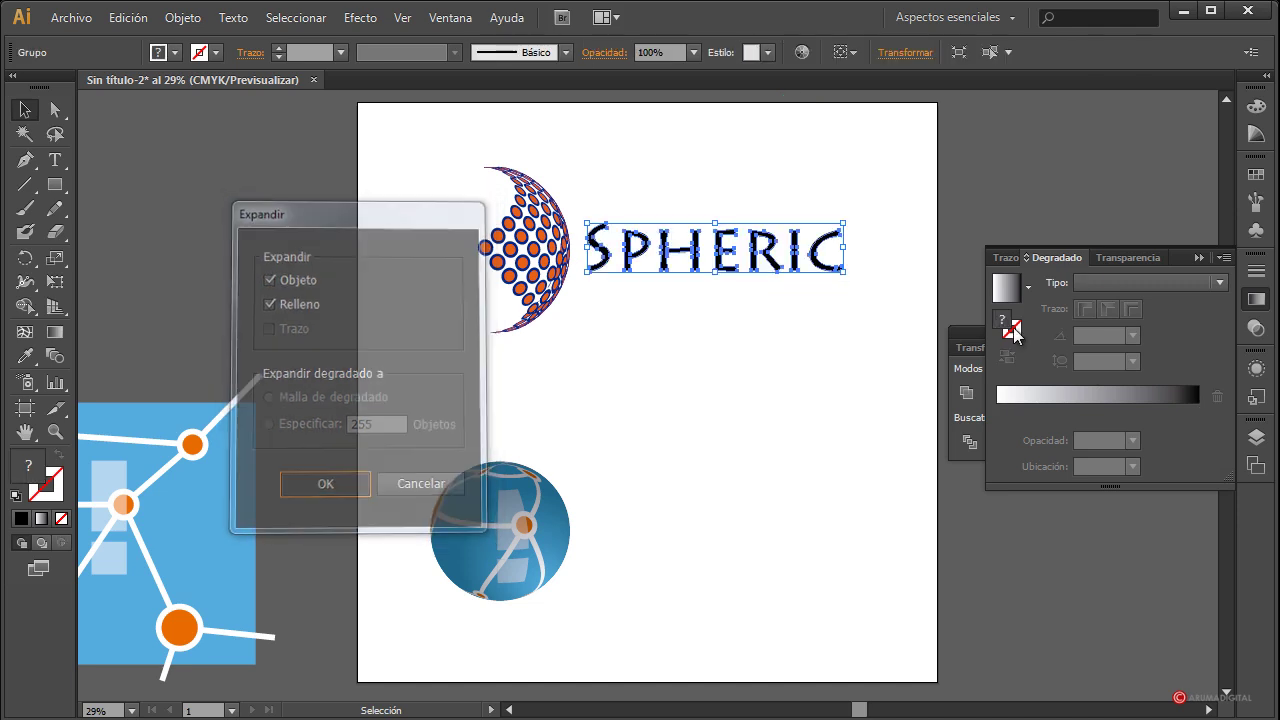
Step: Fill the outlines with a linear 179.6° gradient, dark at the S fading to white
left_click(1117, 281)
left_click(1109, 304)
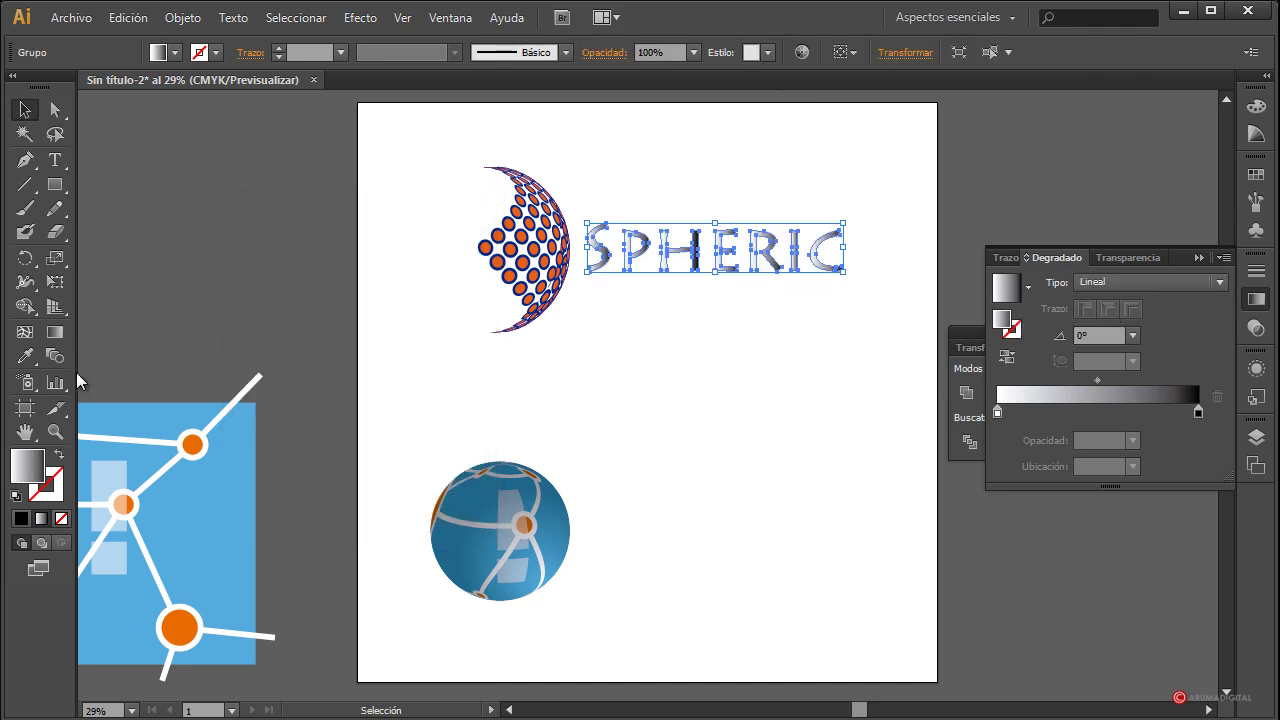
left_click(57, 331)
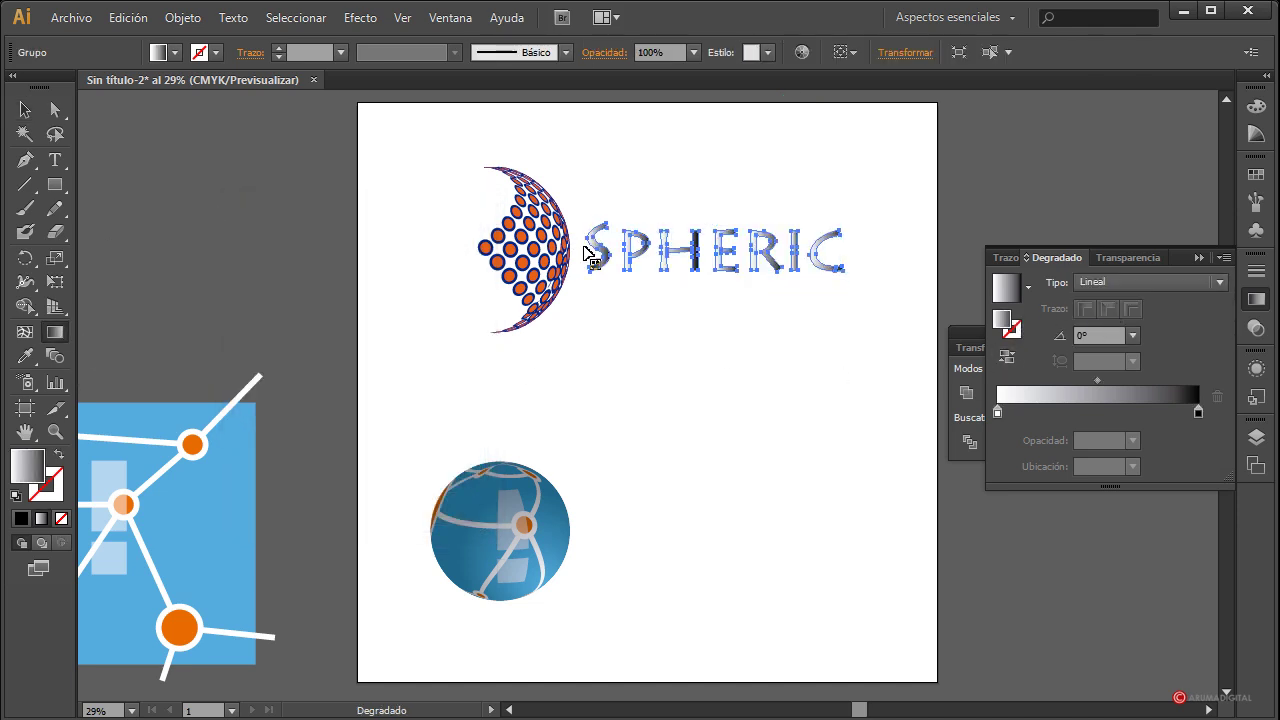
left_click_drag(584, 246, 856, 249)
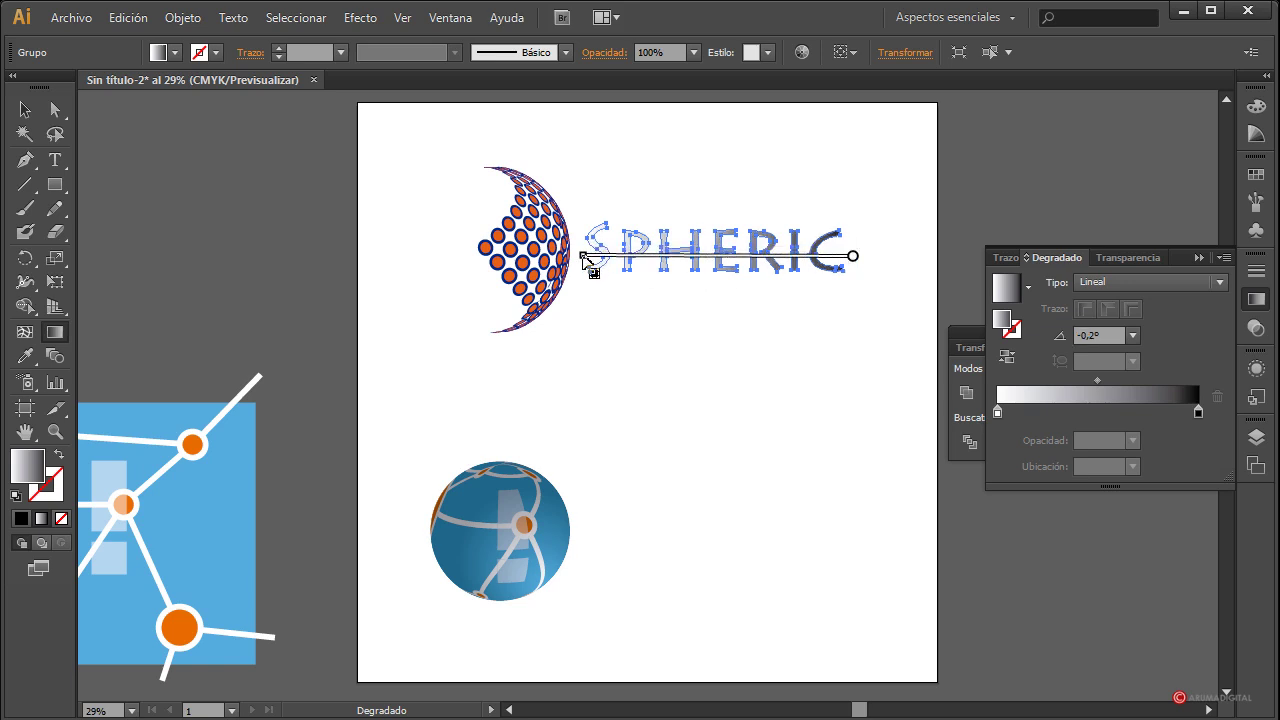
left_click_drag(584, 257, 586, 266)
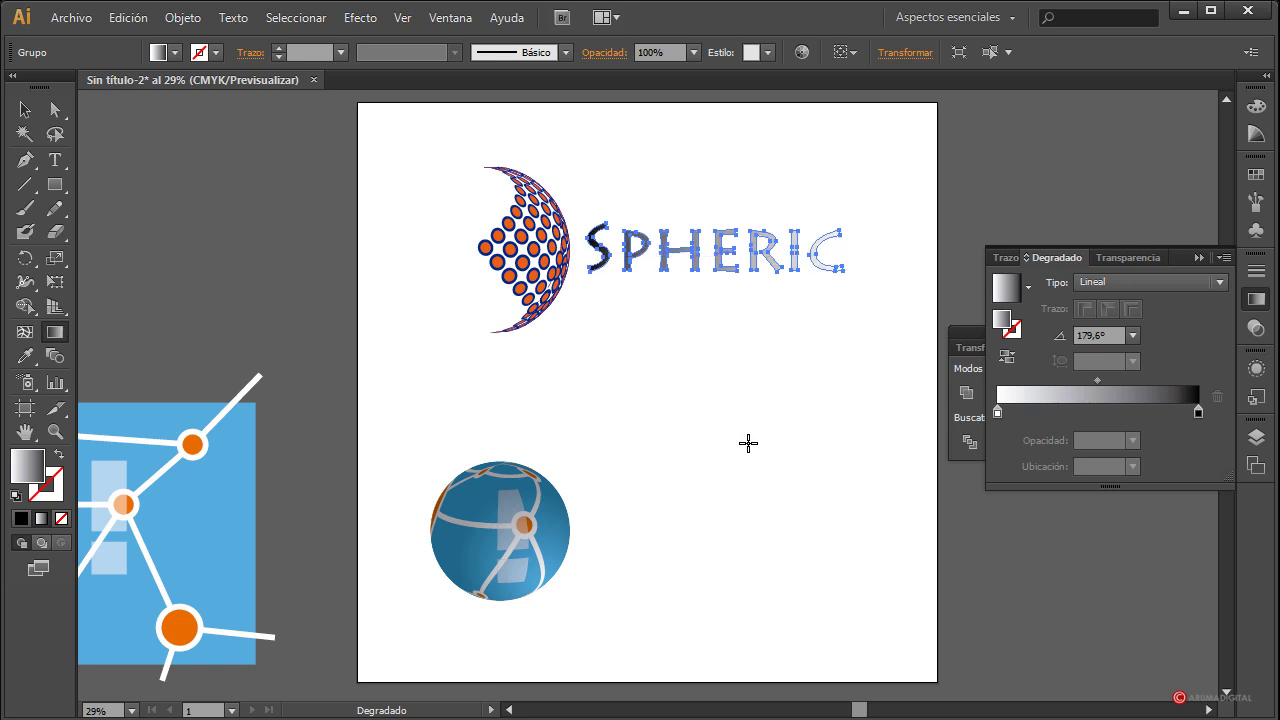
left_click(25, 110)
left_click(697, 400)
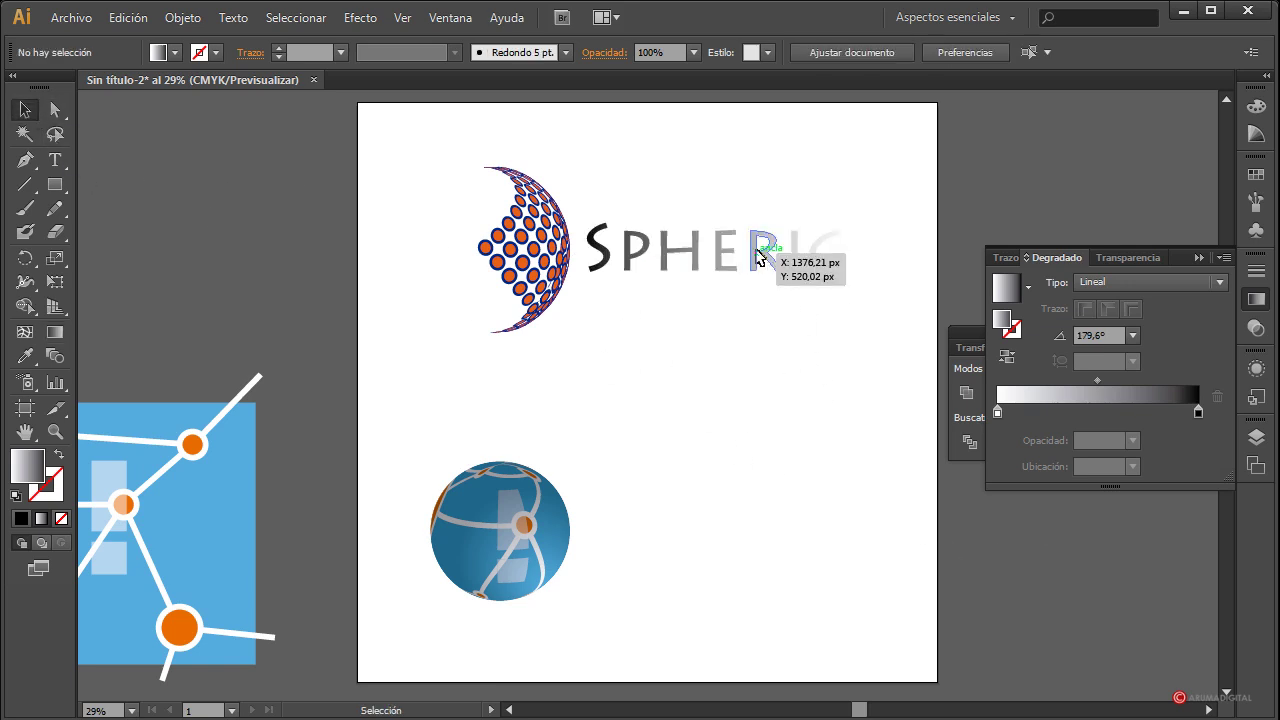
Step: Redraw SPHERIC's gradient vertically at about -100° for grey top-to-bottom shading
left_click(742, 256)
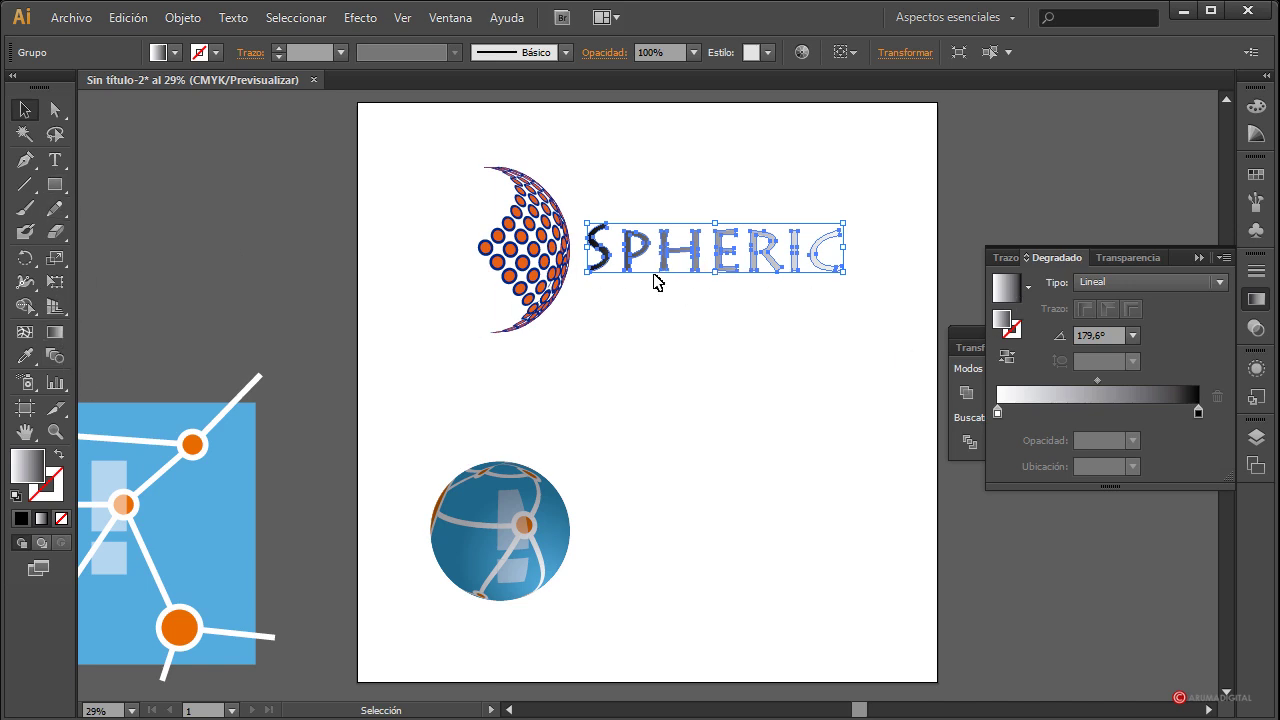
left_click(57, 334)
mouse_move(668, 284)
left_mouse_down()
mouse_move(695, 187)
mouse_move(672, 283)
left_mouse_up()
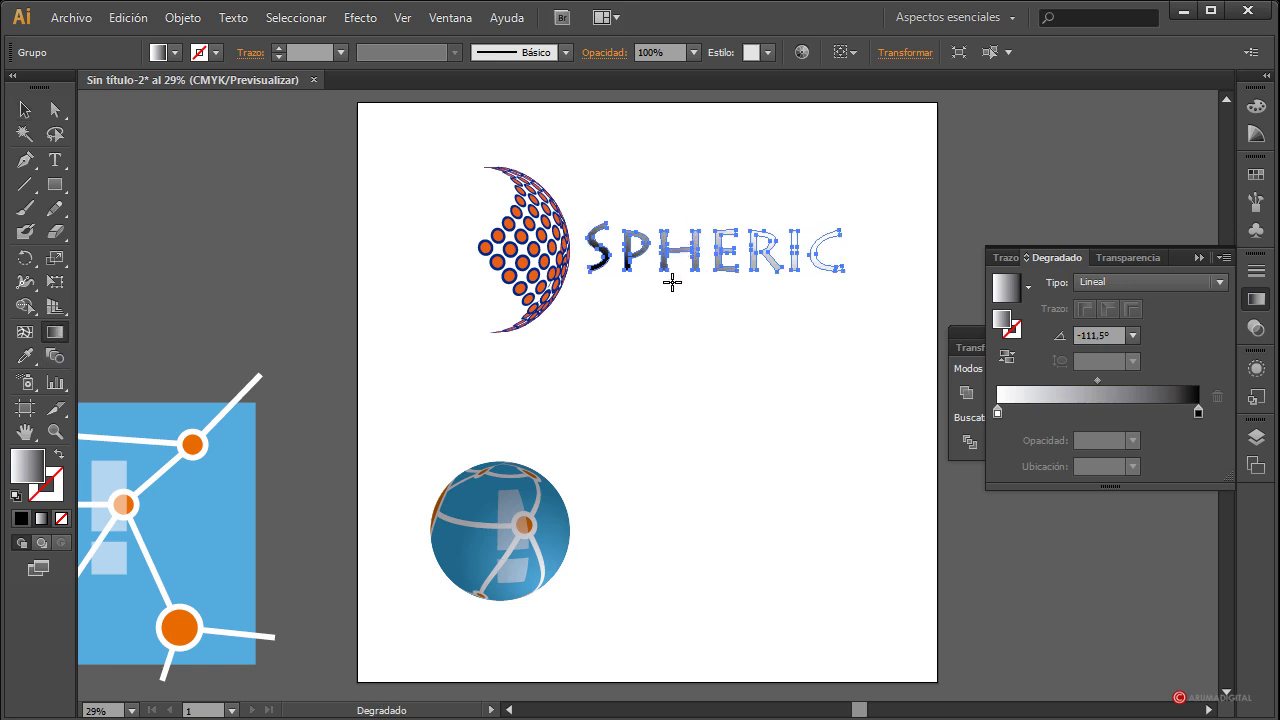
left_click_drag(703, 196, 686, 315)
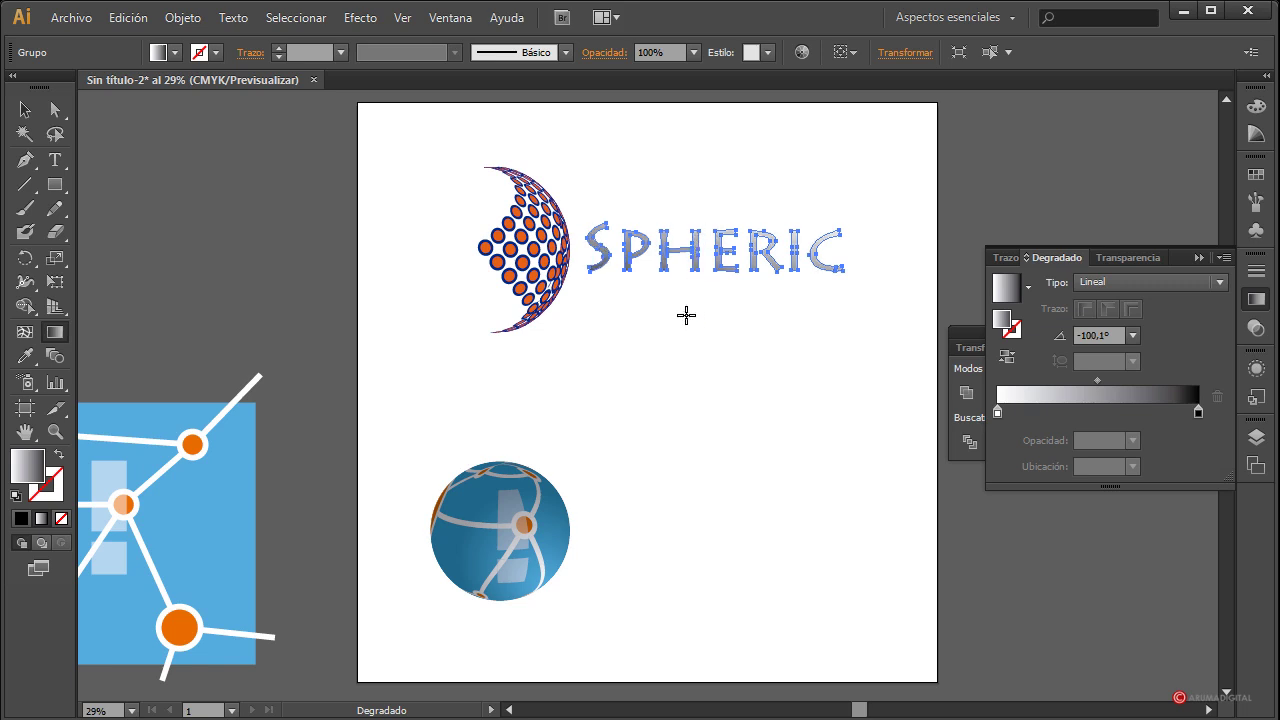
left_click(25, 110)
left_click(251, 189)
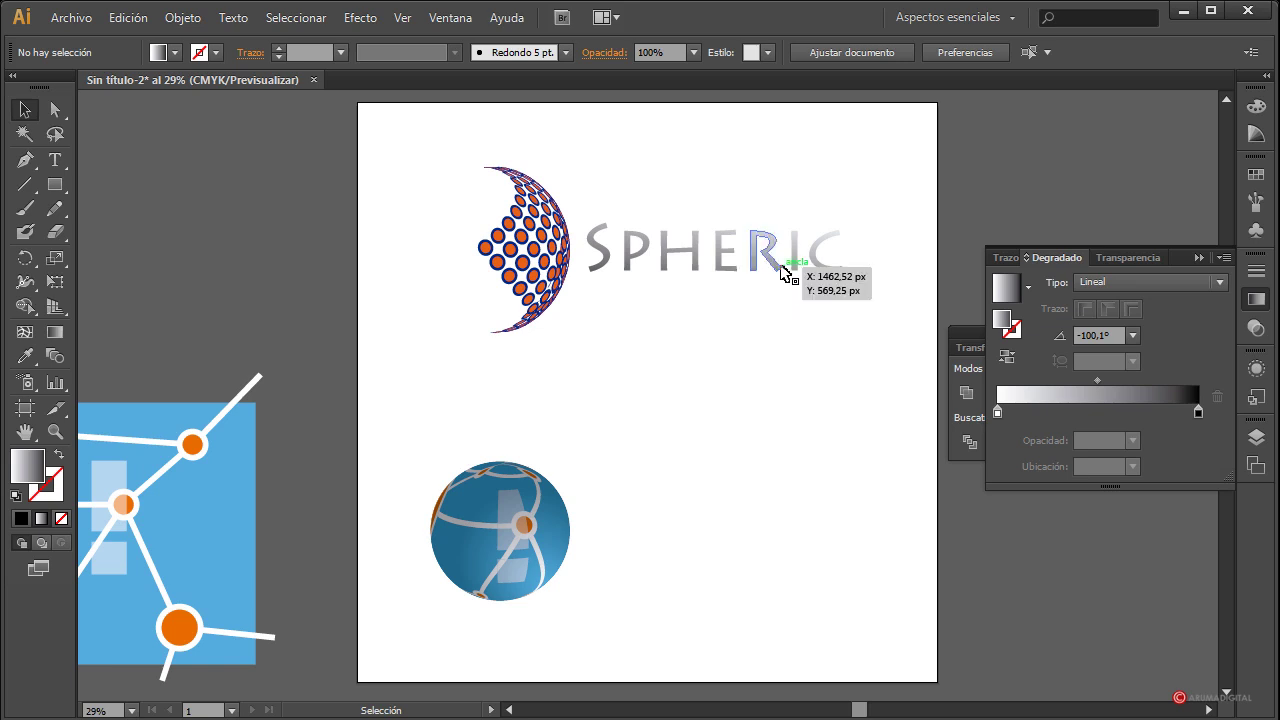
left_click(778, 256)
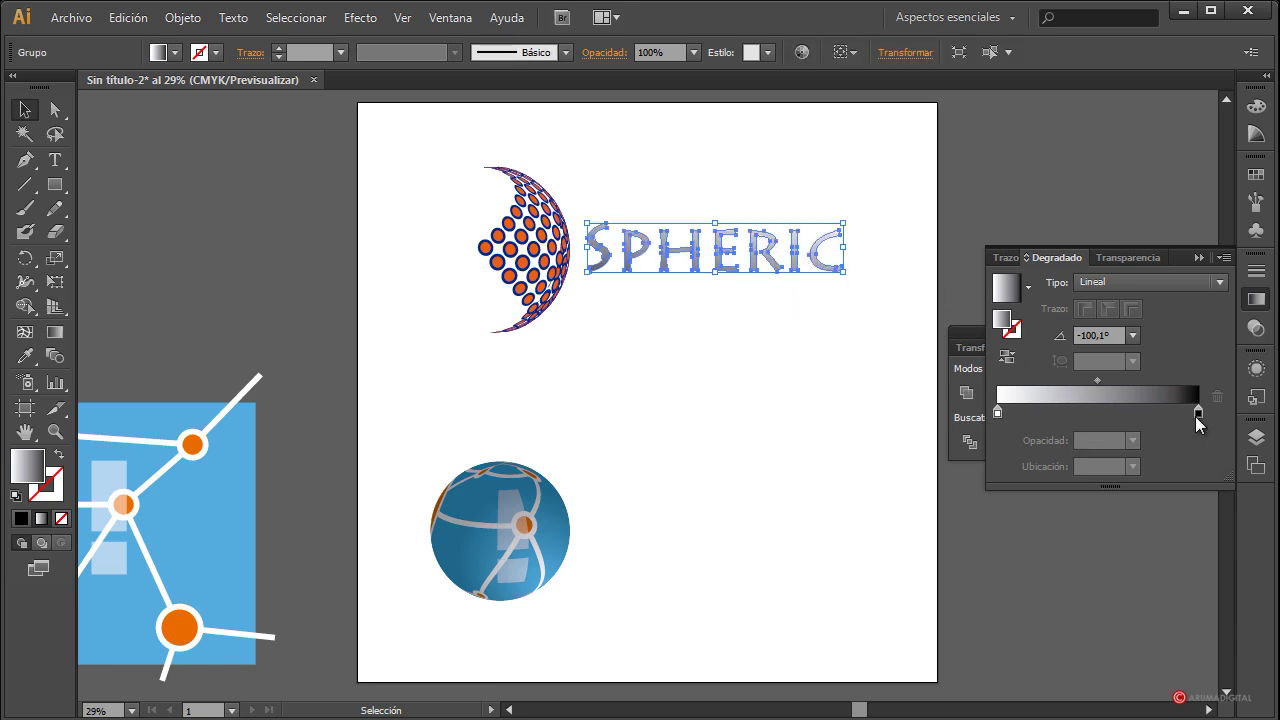
Step: Move the dark gradient stop to 43.9% and lighten it to 85% K
left_click_drag(1198, 411, 1086, 415)
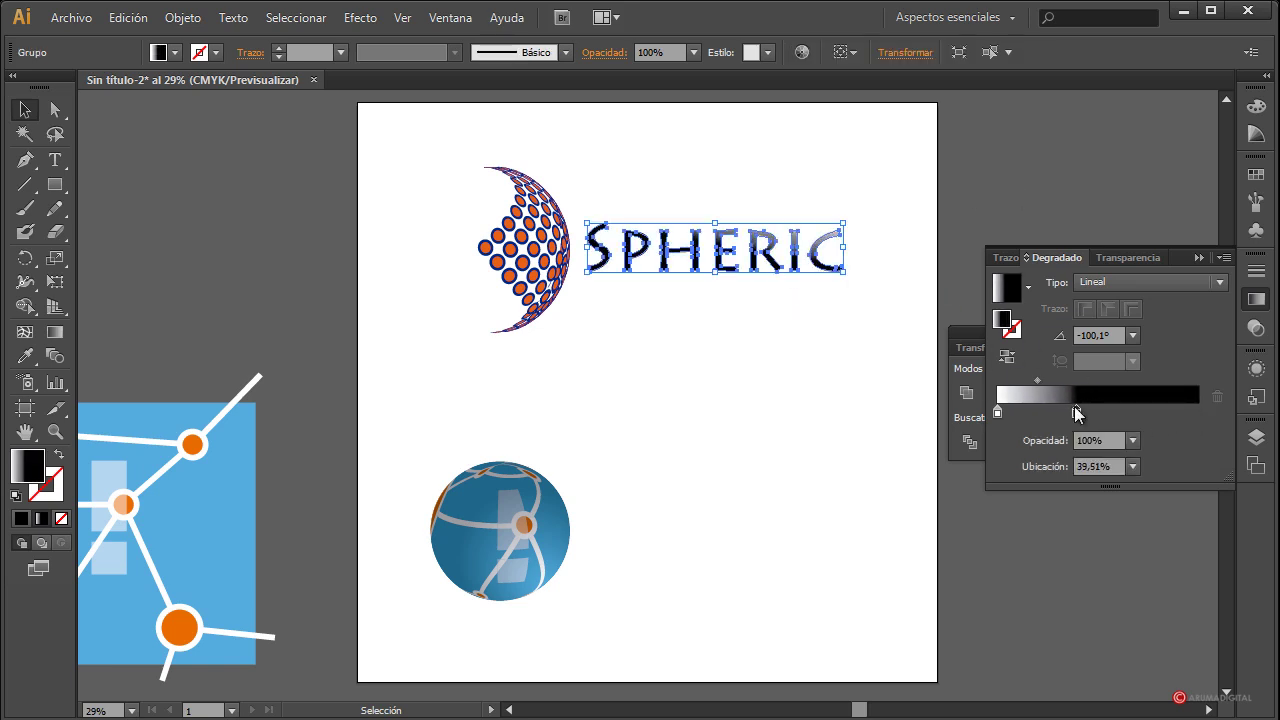
double_click(1086, 413)
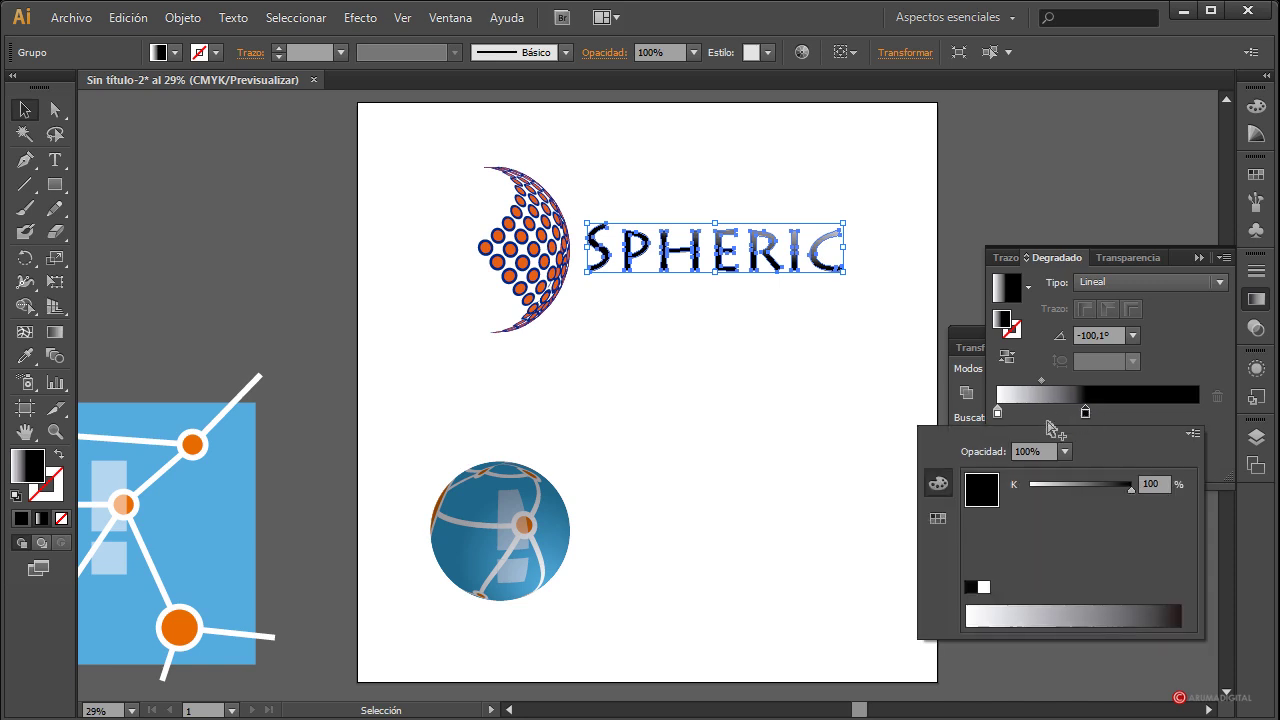
left_click_drag(1067, 485, 1122, 489)
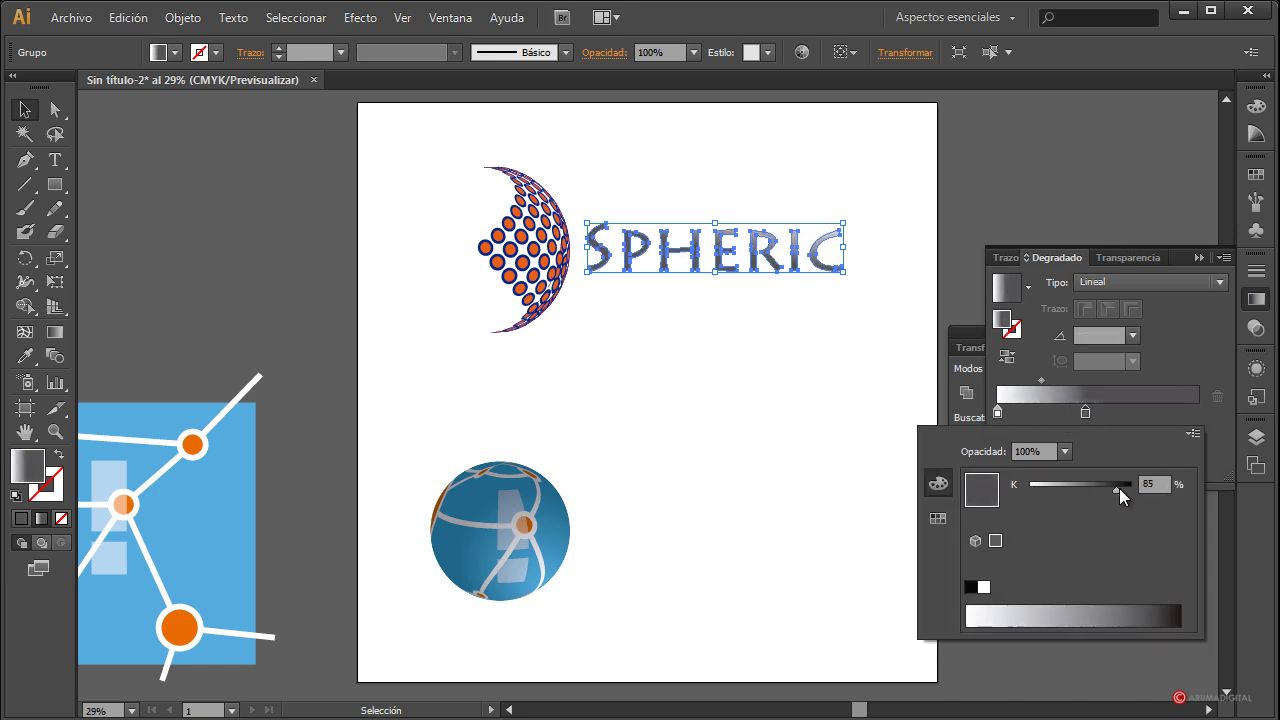
left_click(1043, 662)
left_click(1000, 203)
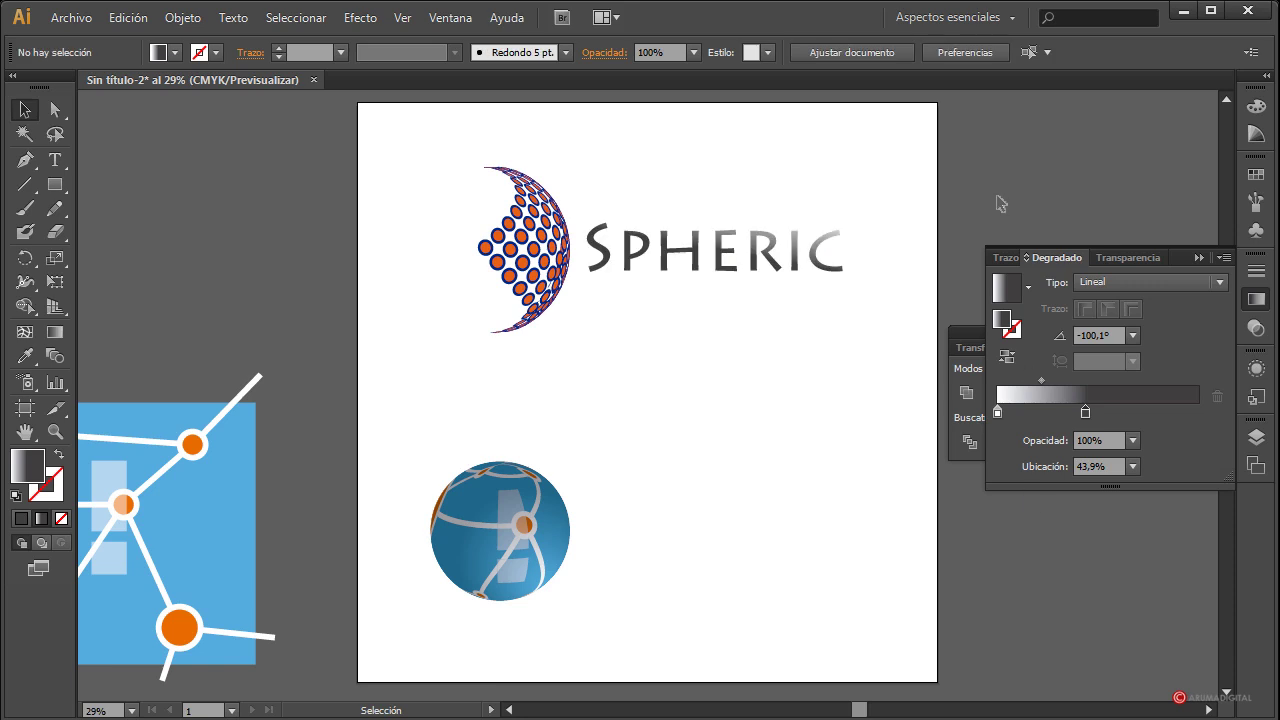